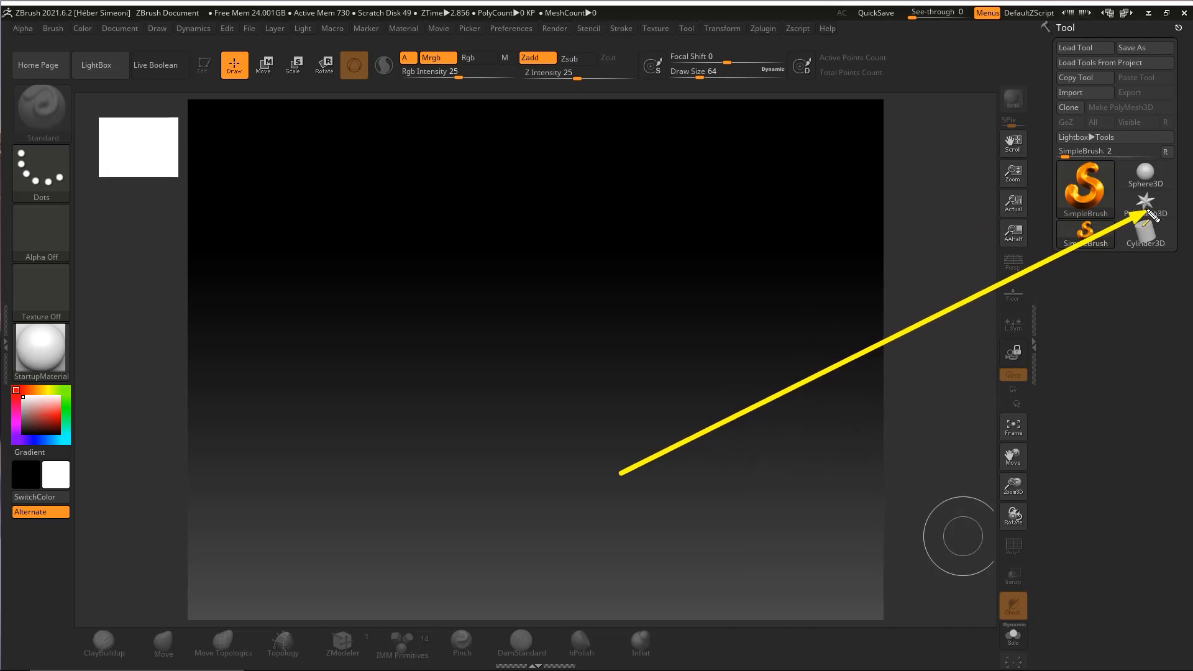
Draw a PolyMesh3D star on the canvas, make it editable and align it to a front view
{"action": "left_click", "coordinate": [1078, 175]}
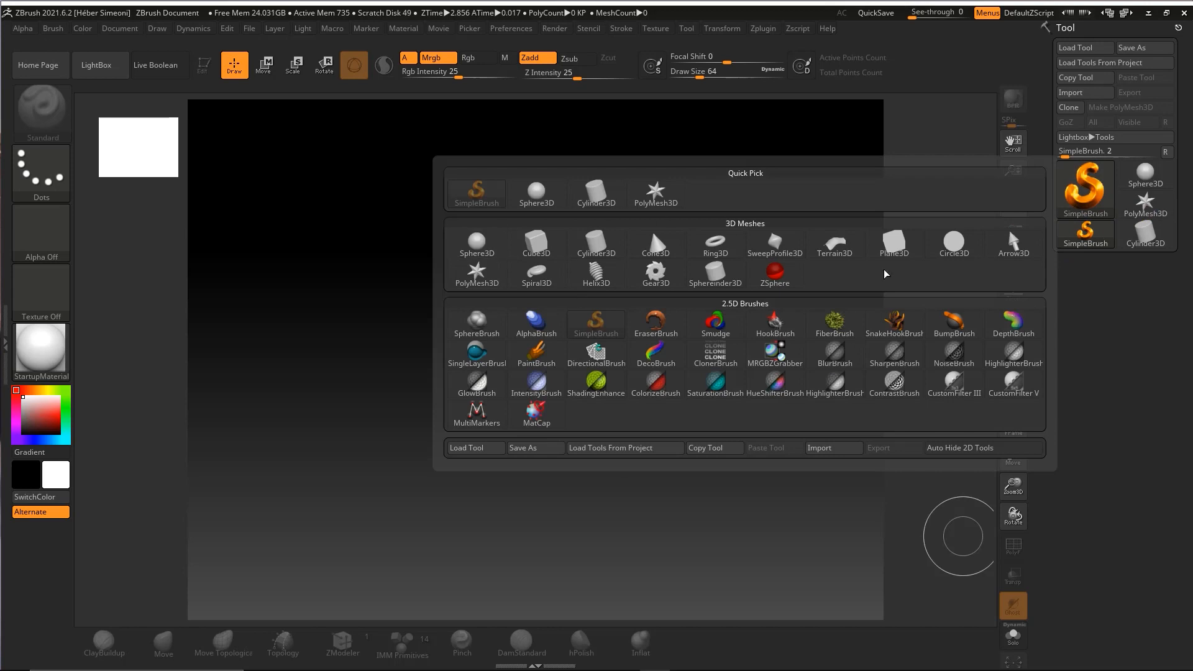
{"action": "mouse_move", "coordinate": [481, 277]}
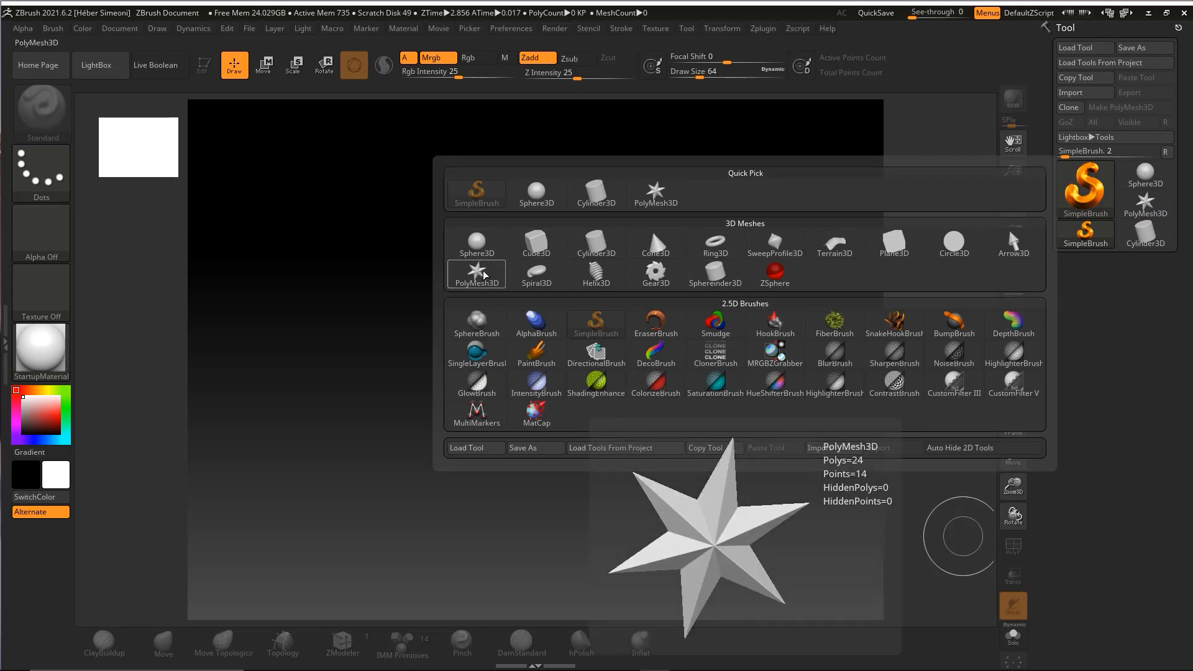
{"action": "left_click", "coordinate": [477, 274]}
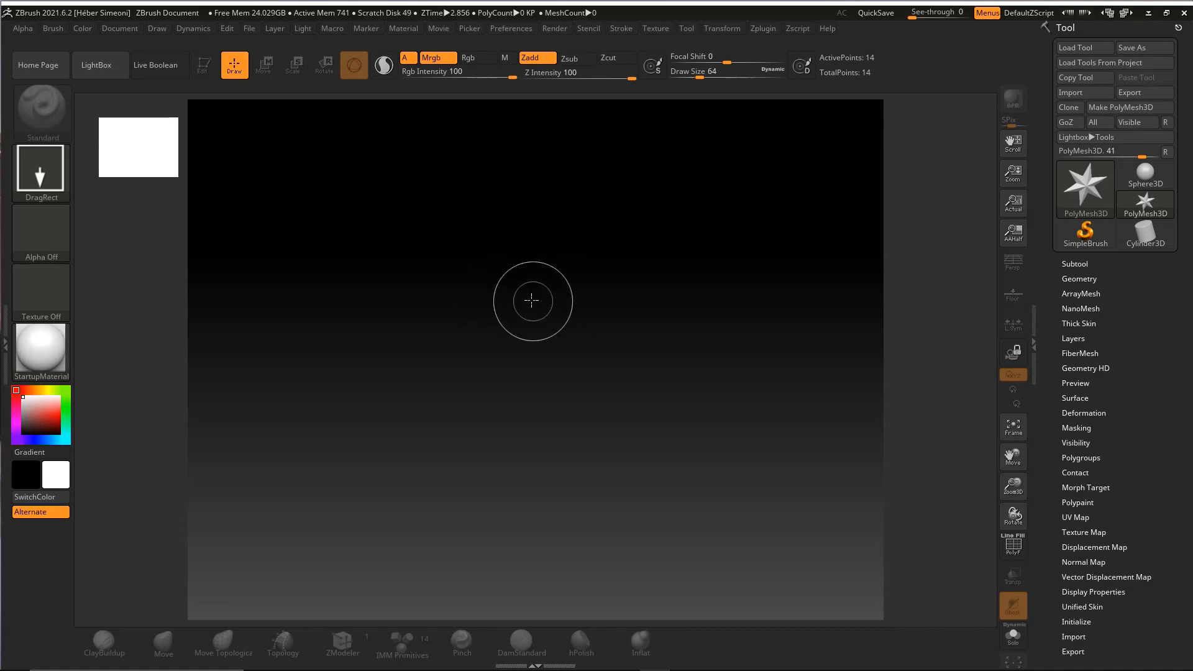
{"action": "left_click_drag", "start_coordinate": [531, 300], "coordinate": [599, 466]}
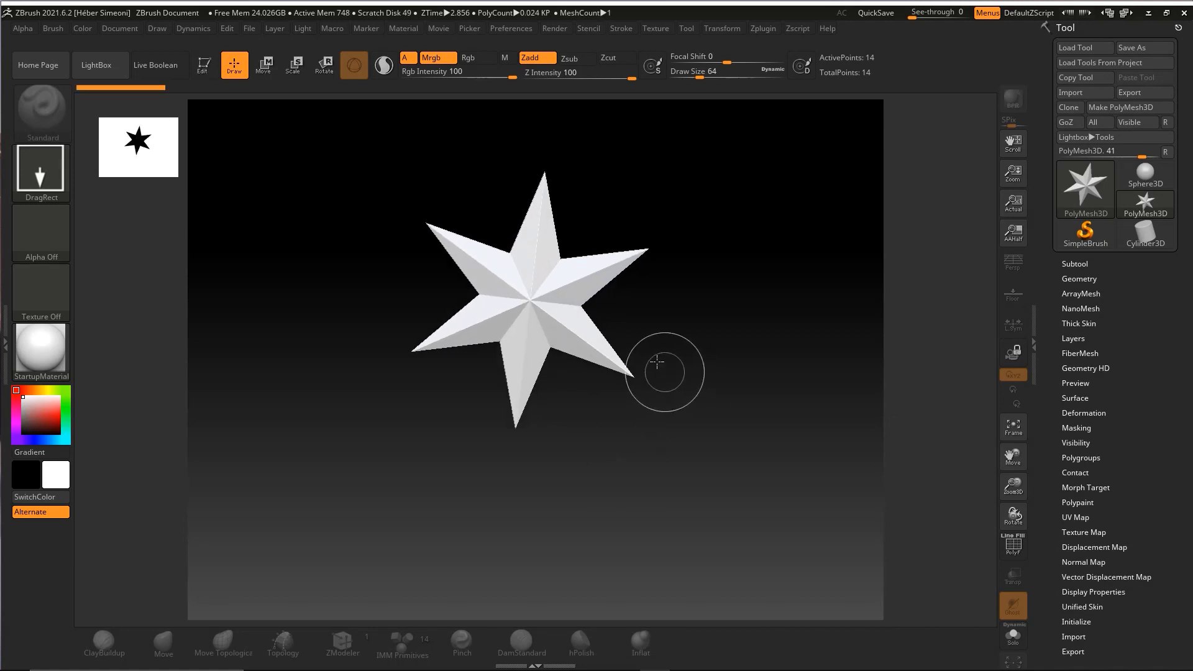
{"action": "left_click", "coordinate": [202, 64]}
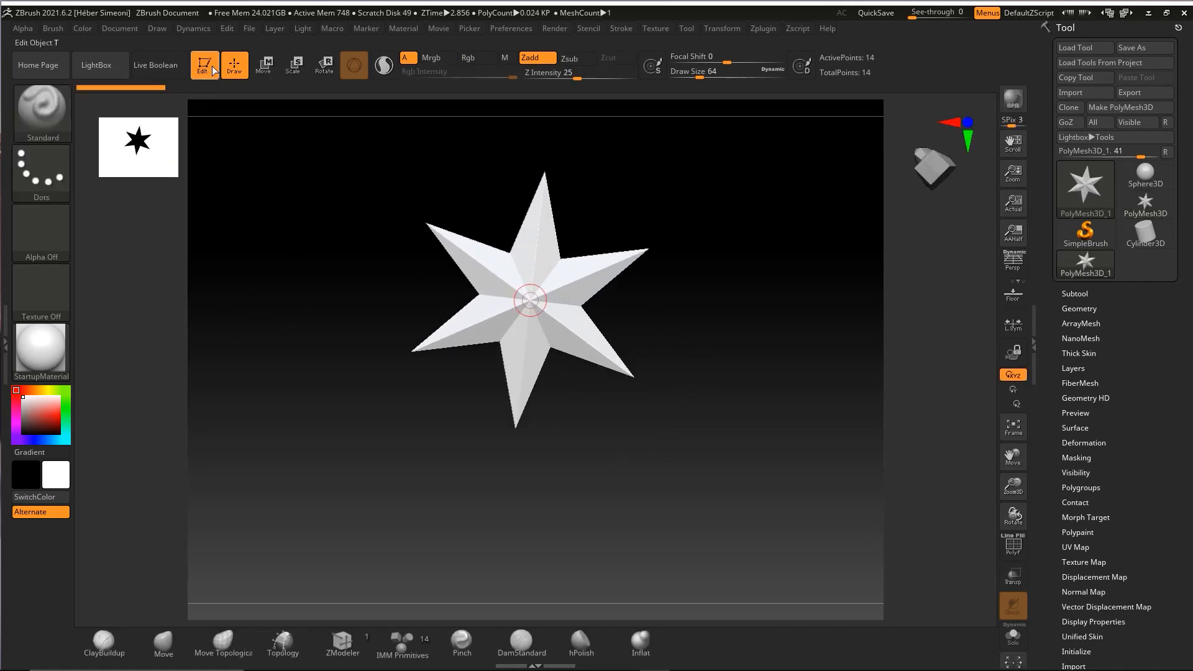
{"action": "left_click_drag", "start_coordinate": [691, 267], "coordinate": [735, 322], "text": "shift"}
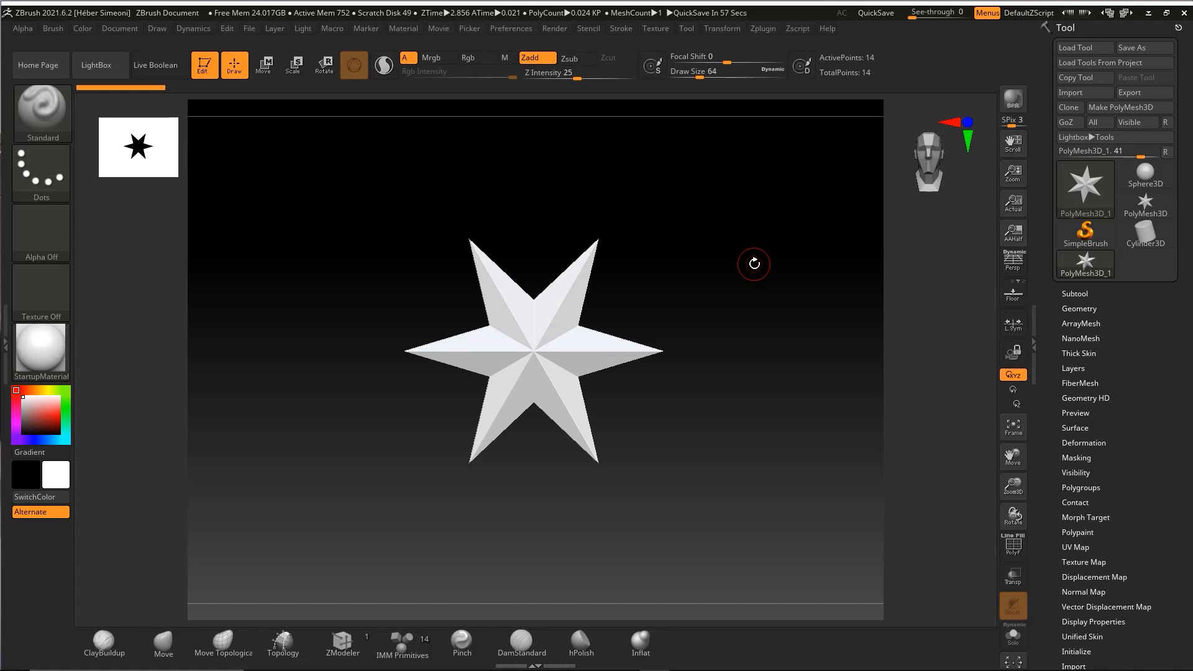
{"action": "left_click_drag", "start_coordinate": [668, 301], "coordinate": [728, 418]}
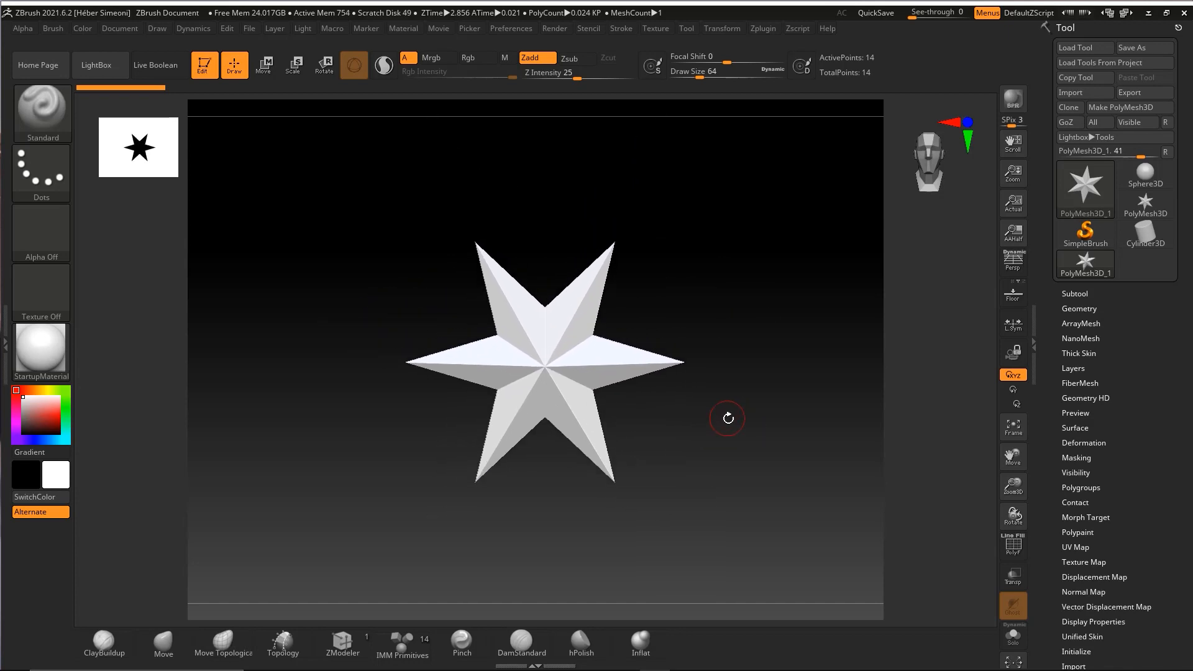
{"action": "left_click_drag", "start_coordinate": [708, 322], "coordinate": [698, 319]}
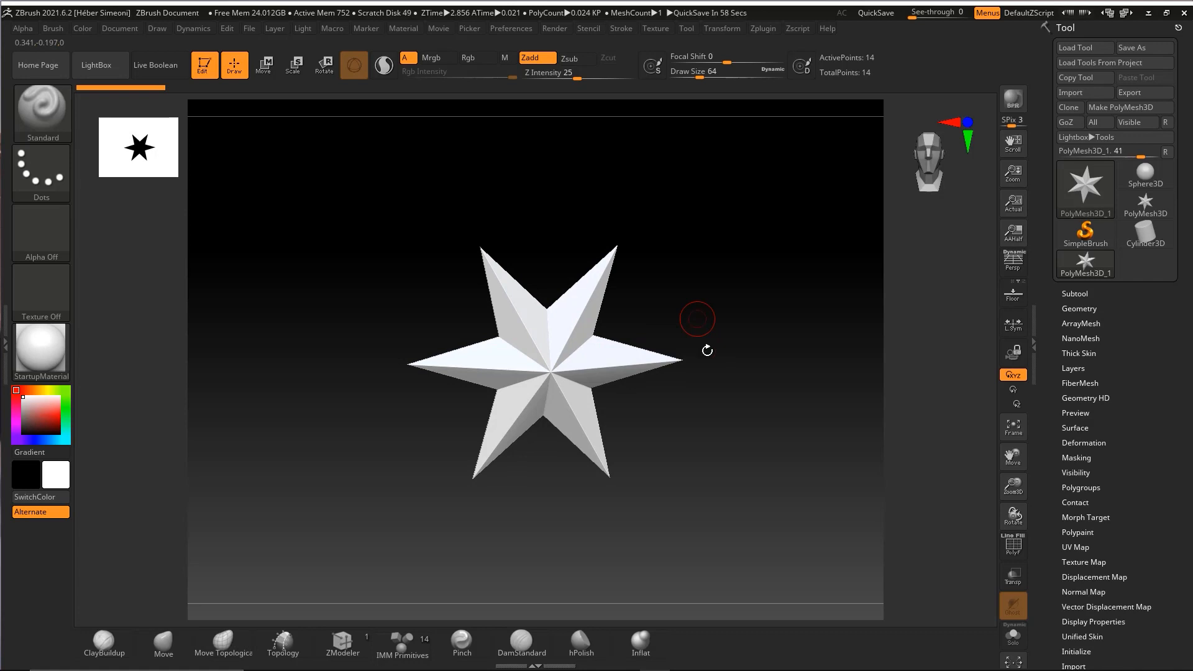
{"action": "left_click_drag", "start_coordinate": [705, 310], "coordinate": [735, 309]}
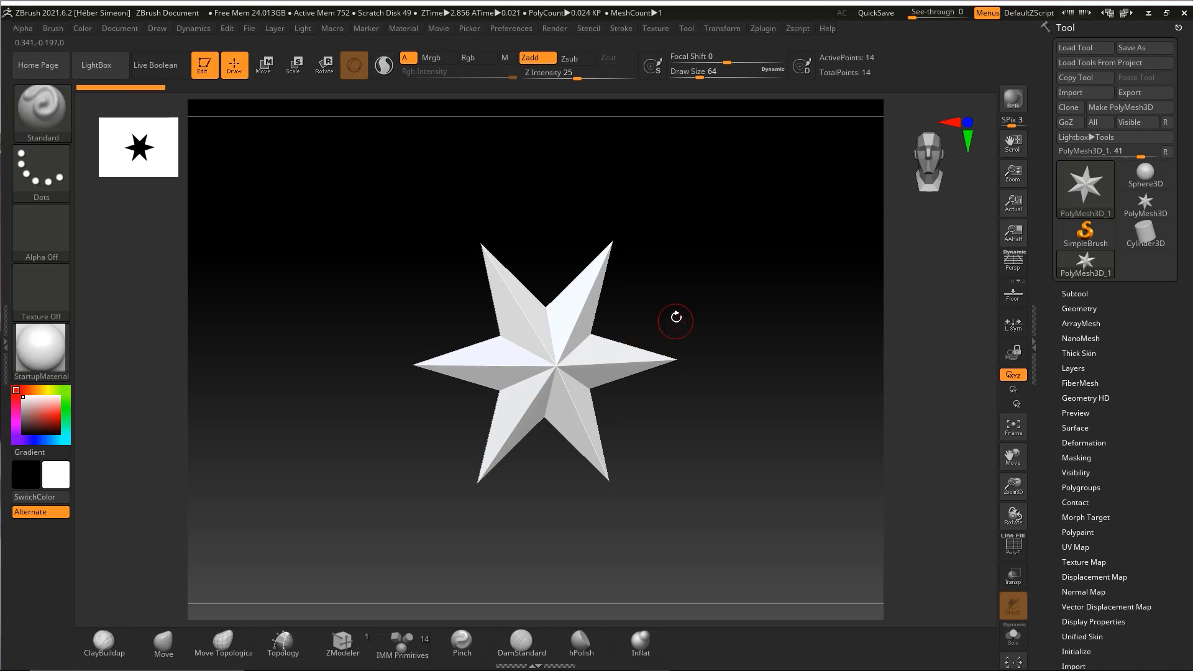
Replace the star with a Cylinder 3D primitive using the Move gizmo's transform types
{"action": "key", "text": "ctrl+shift"}
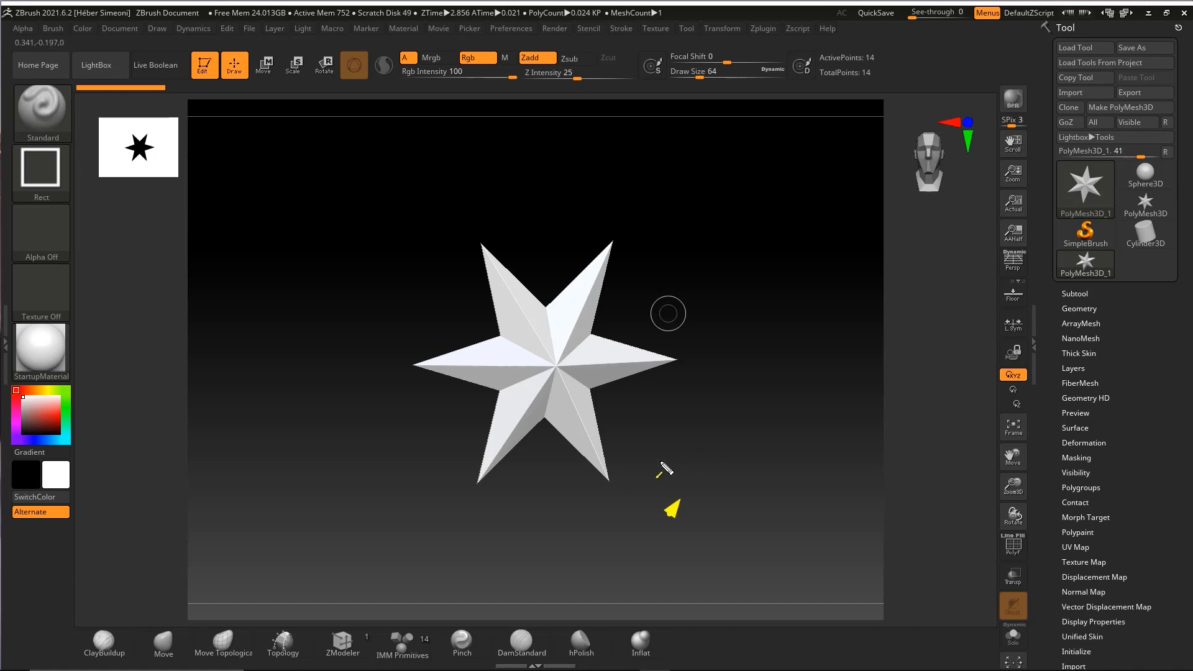
{"action": "mouse_move", "coordinate": [669, 512]}
{"action": "left_mouse_down"}
{"action": "mouse_move", "coordinate": [624, 415]}
{"action": "mouse_move", "coordinate": [261, 125]}
{"action": "mouse_move", "coordinate": [267, 62]}
{"action": "mouse_move", "coordinate": [259, 80]}
{"action": "mouse_move", "coordinate": [293, 93]}
{"action": "mouse_move", "coordinate": [326, 74]}
{"action": "mouse_move", "coordinate": [267, 73]}
{"action": "mouse_move", "coordinate": [323, 75]}
{"action": "mouse_move", "coordinate": [277, 70]}
{"action": "left_mouse_up"}
{"action": "key", "text": "Escape"}
{"action": "left_click", "coordinate": [266, 70]}
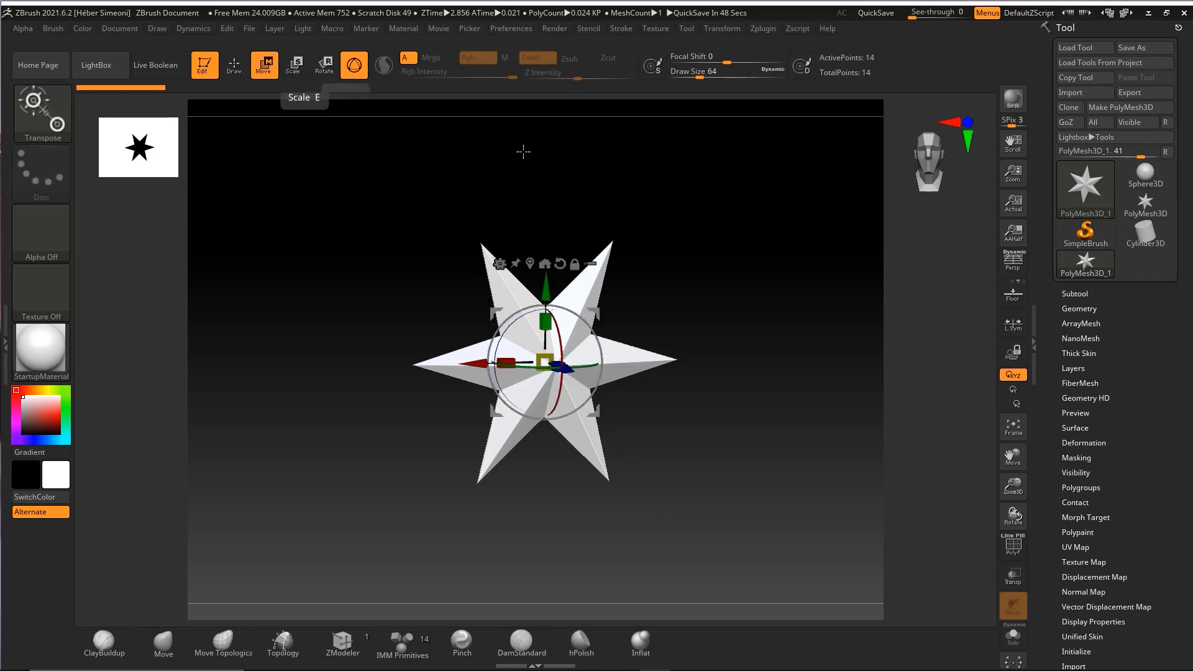
{"action": "mouse_move", "coordinate": [531, 162]}
{"action": "left_mouse_down", "text": "ctrl+shift"}
{"action": "mouse_move", "coordinate": [505, 244]}
{"action": "mouse_move", "coordinate": [605, 258]}
{"action": "mouse_move", "coordinate": [505, 187]}
{"action": "mouse_move", "coordinate": [504, 264]}
{"action": "left_mouse_up", "text": "ctrl+shift"}
{"action": "left_click", "coordinate": [501, 263]}
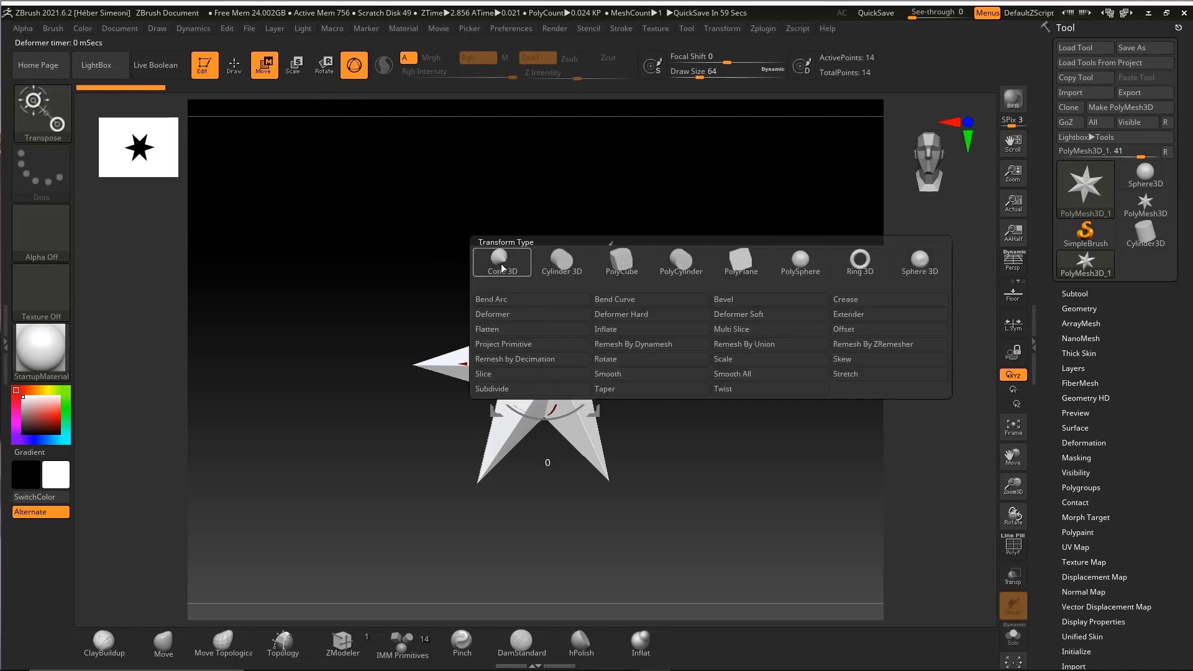
{"action": "left_click", "coordinate": [696, 258]}
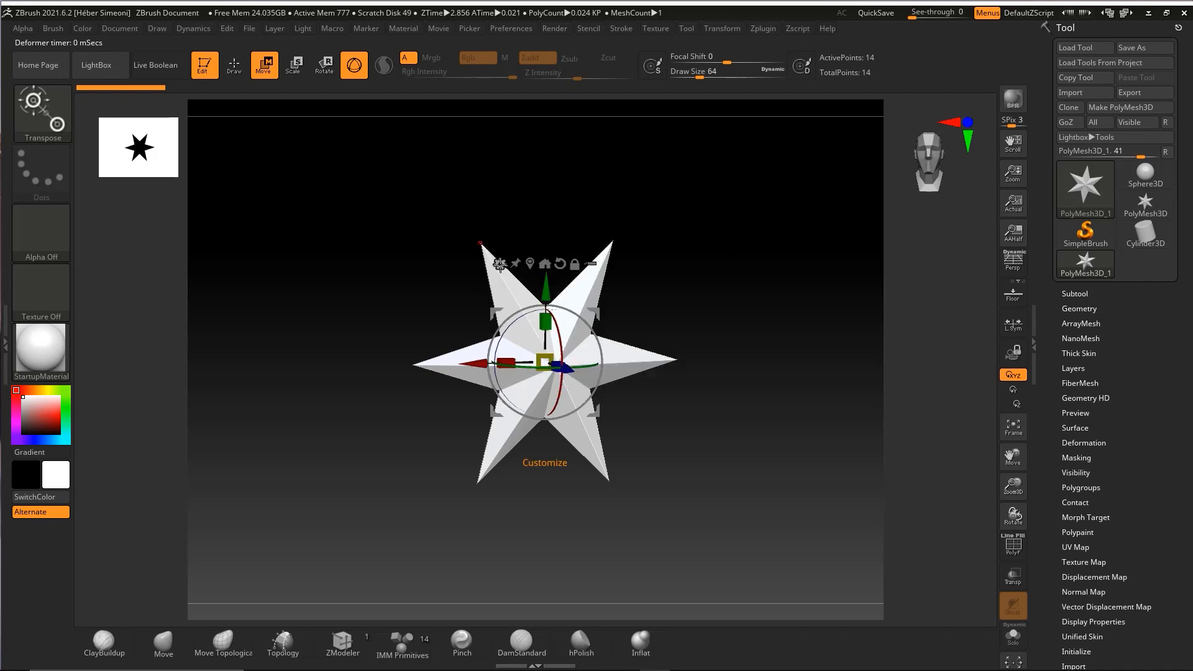
{"action": "left_click", "coordinate": [500, 264]}
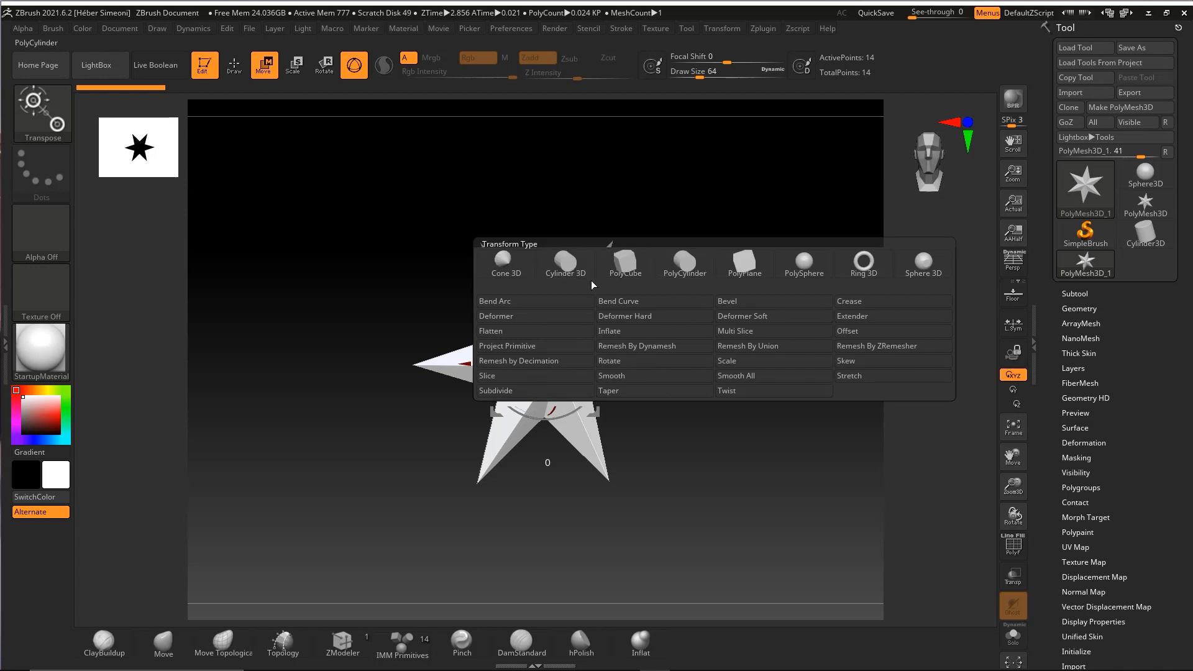
{"action": "left_click", "coordinate": [569, 272]}
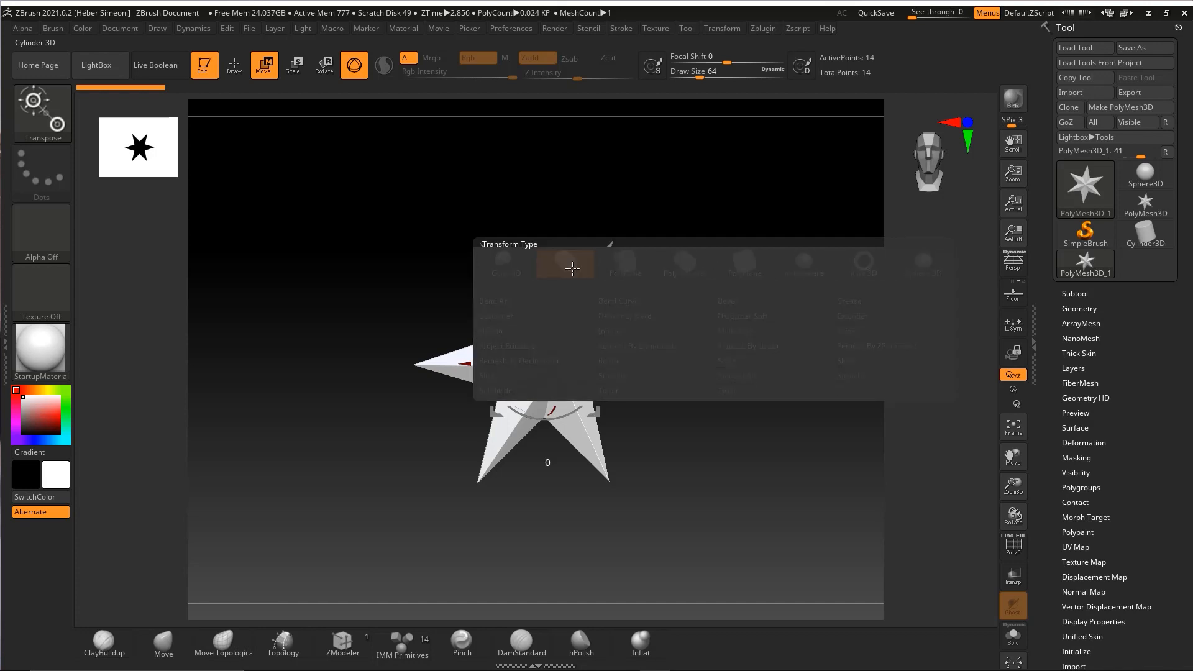
{"action": "left_click_drag", "start_coordinate": [674, 277], "coordinate": [754, 311]}
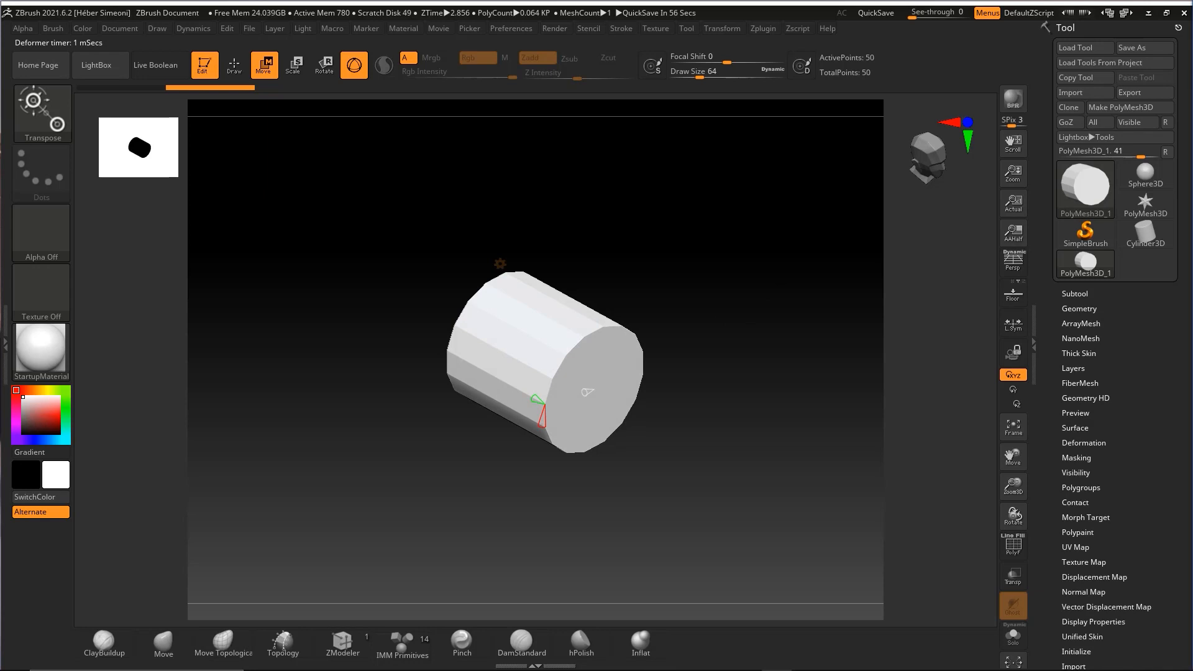
Display the polygon wireframe on the cylinder
{"action": "key", "text": "ctrl+shift"}
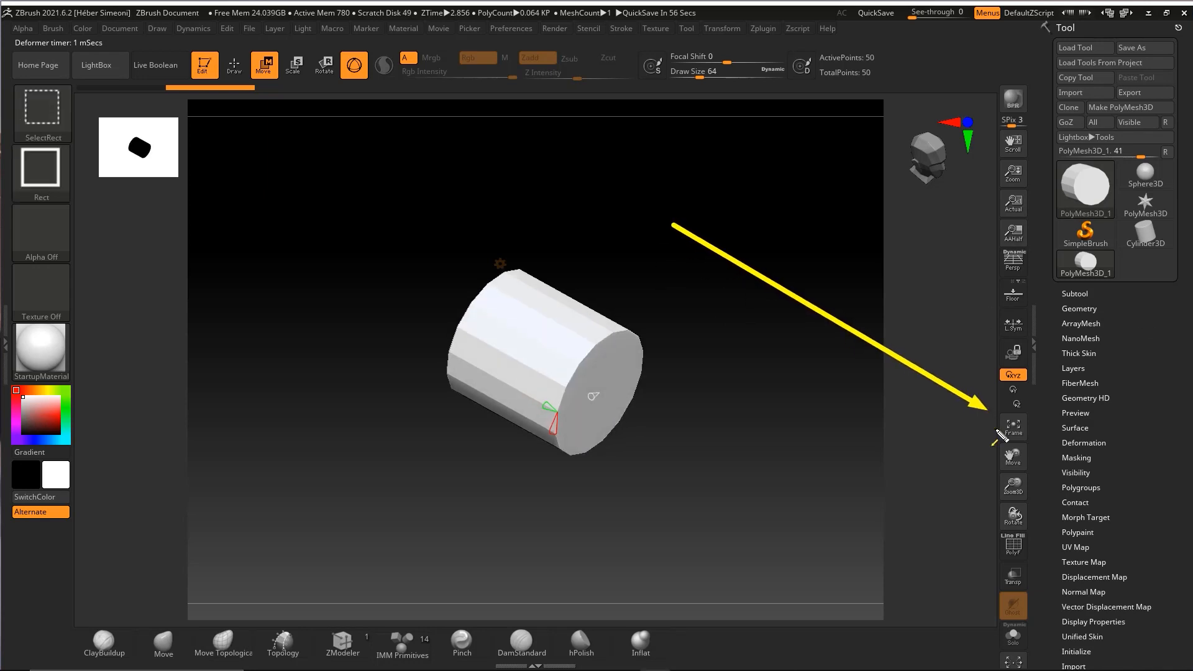
{"action": "left_click", "coordinate": [1013, 547]}
{"action": "left_click_drag", "start_coordinate": [765, 375], "coordinate": [712, 309]}
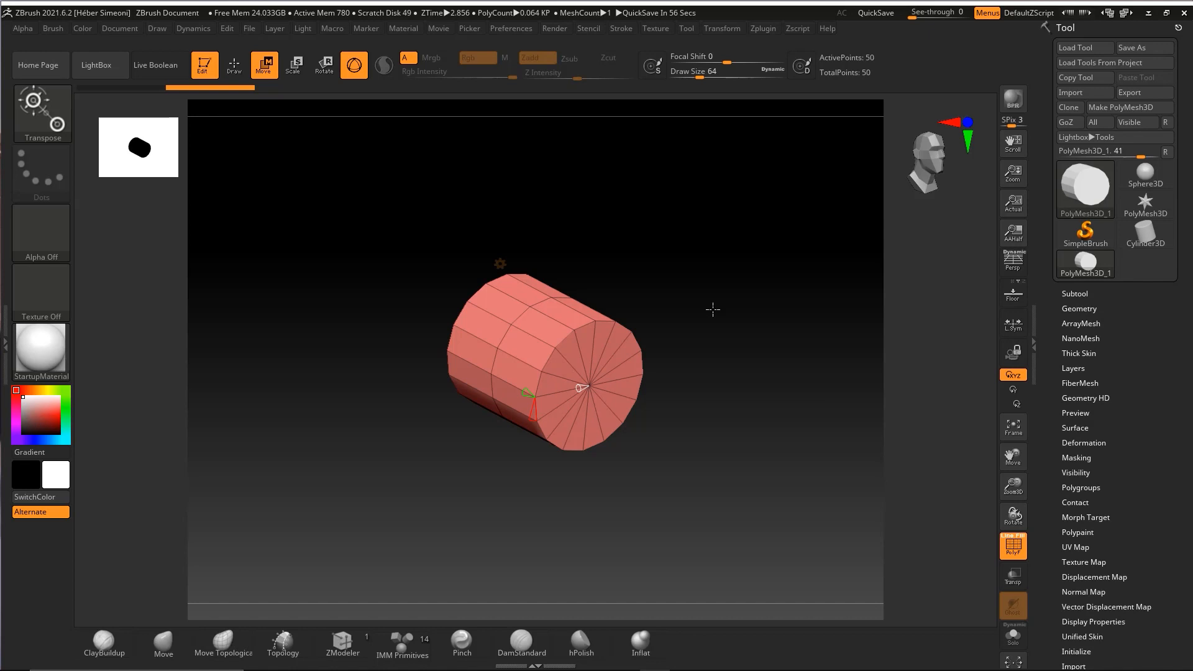
Reduce the cylinder's length divisions to a single segment, removing the middle edge loop
{"action": "key", "text": "ctrl+shift"}
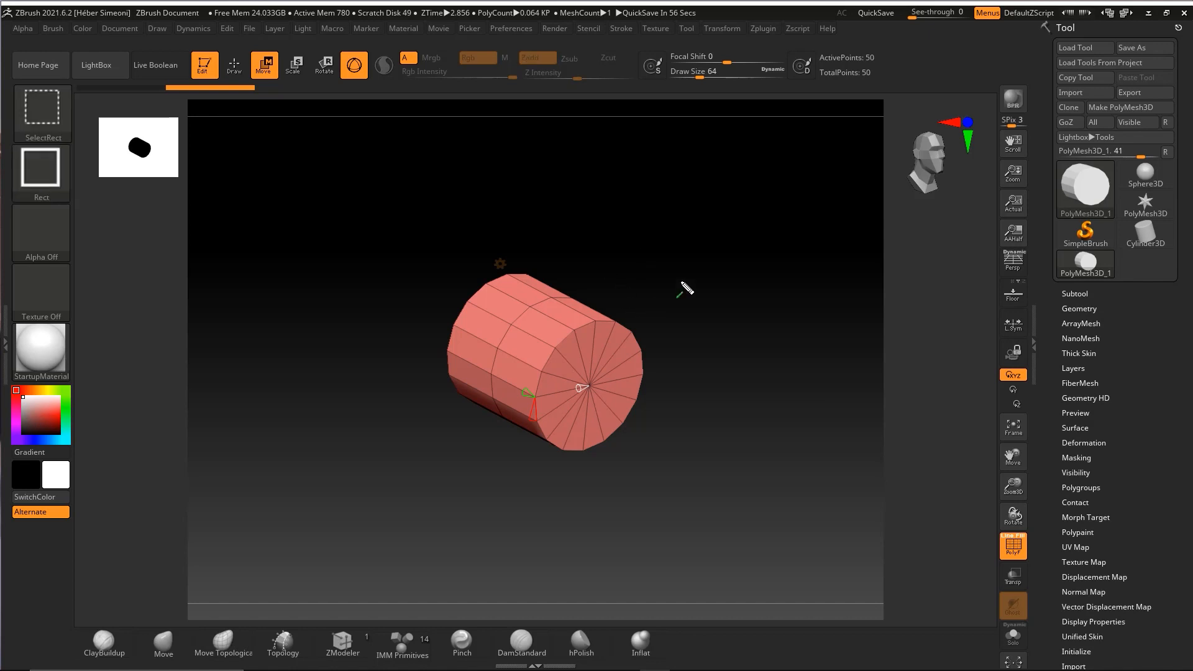
{"action": "mouse_move", "coordinate": [627, 212]}
{"action": "left_mouse_down"}
{"action": "mouse_move", "coordinate": [564, 328]}
{"action": "mouse_move", "coordinate": [541, 319]}
{"action": "mouse_move", "coordinate": [575, 340]}
{"action": "mouse_move", "coordinate": [563, 322]}
{"action": "left_mouse_up"}
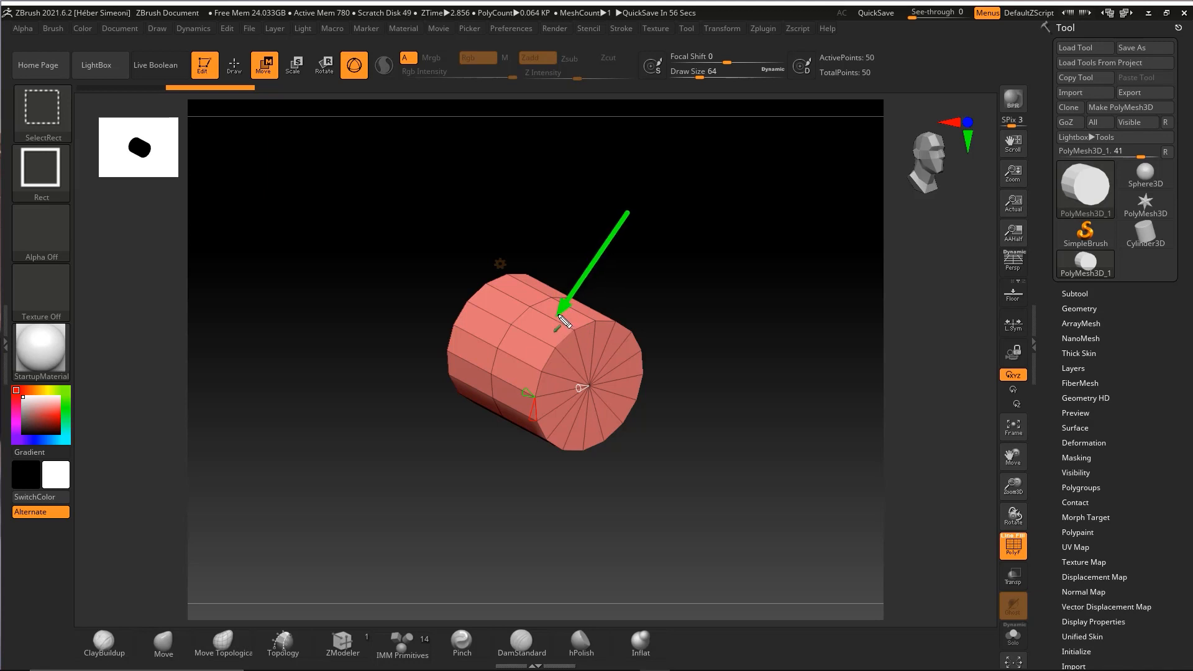
{"action": "mouse_move", "coordinate": [721, 257]}
{"action": "left_mouse_down"}
{"action": "mouse_move", "coordinate": [587, 342]}
{"action": "mouse_move", "coordinate": [593, 370]}
{"action": "mouse_move", "coordinate": [570, 343]}
{"action": "mouse_move", "coordinate": [574, 429]}
{"action": "mouse_move", "coordinate": [576, 326]}
{"action": "mouse_move", "coordinate": [570, 430]}
{"action": "mouse_move", "coordinate": [582, 357]}
{"action": "mouse_move", "coordinate": [639, 361]}
{"action": "mouse_move", "coordinate": [592, 353]}
{"action": "mouse_move", "coordinate": [550, 387]}
{"action": "mouse_move", "coordinate": [612, 408]}
{"action": "mouse_move", "coordinate": [537, 328]}
{"action": "mouse_move", "coordinate": [563, 334]}
{"action": "mouse_move", "coordinate": [574, 307]}
{"action": "mouse_move", "coordinate": [500, 414]}
{"action": "mouse_move", "coordinate": [544, 324]}
{"action": "mouse_move", "coordinate": [509, 386]}
{"action": "mouse_move", "coordinate": [533, 298]}
{"action": "mouse_move", "coordinate": [578, 279]}
{"action": "mouse_move", "coordinate": [546, 397]}
{"action": "mouse_move", "coordinate": [482, 376]}
{"action": "mouse_move", "coordinate": [535, 405]}
{"action": "mouse_move", "coordinate": [526, 392]}
{"action": "left_mouse_up"}
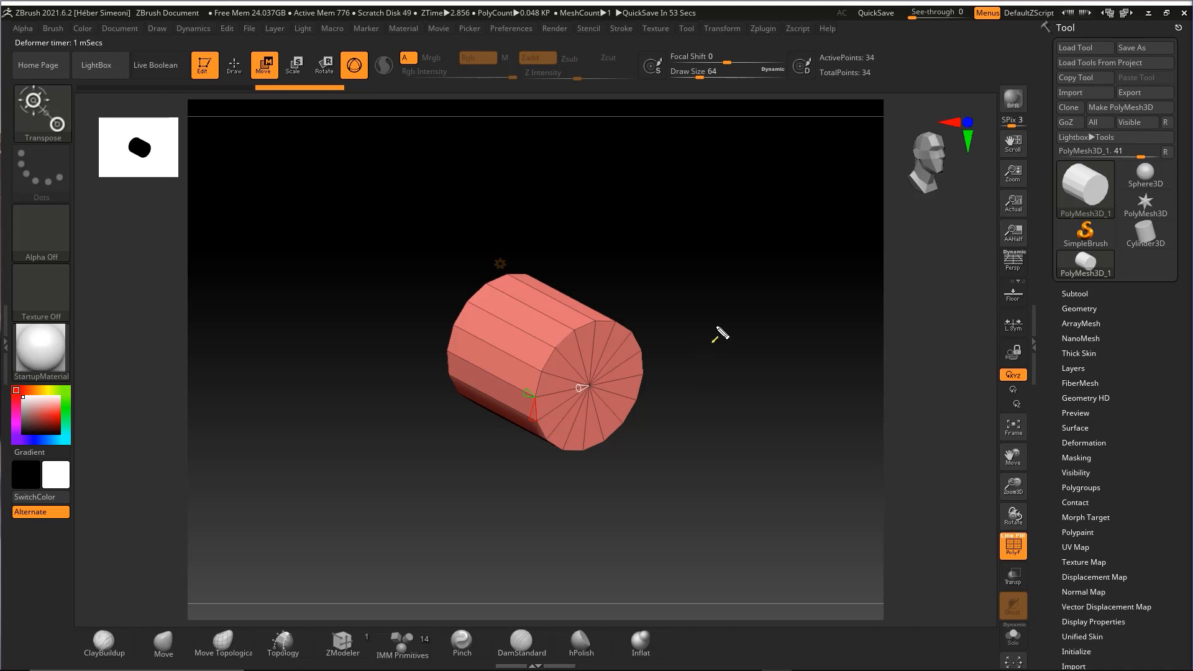
{"action": "mouse_move", "coordinate": [712, 499]}
{"action": "left_mouse_down"}
{"action": "mouse_move", "coordinate": [840, 299]}
{"action": "mouse_move", "coordinate": [1034, 96]}
{"action": "mouse_move", "coordinate": [1073, 106]}
{"action": "left_mouse_up"}
Align the view to the cylinder's round front face and turn on the floor grid
{"action": "left_click_drag", "start_coordinate": [753, 361], "coordinate": [762, 424], "text": "shift"}
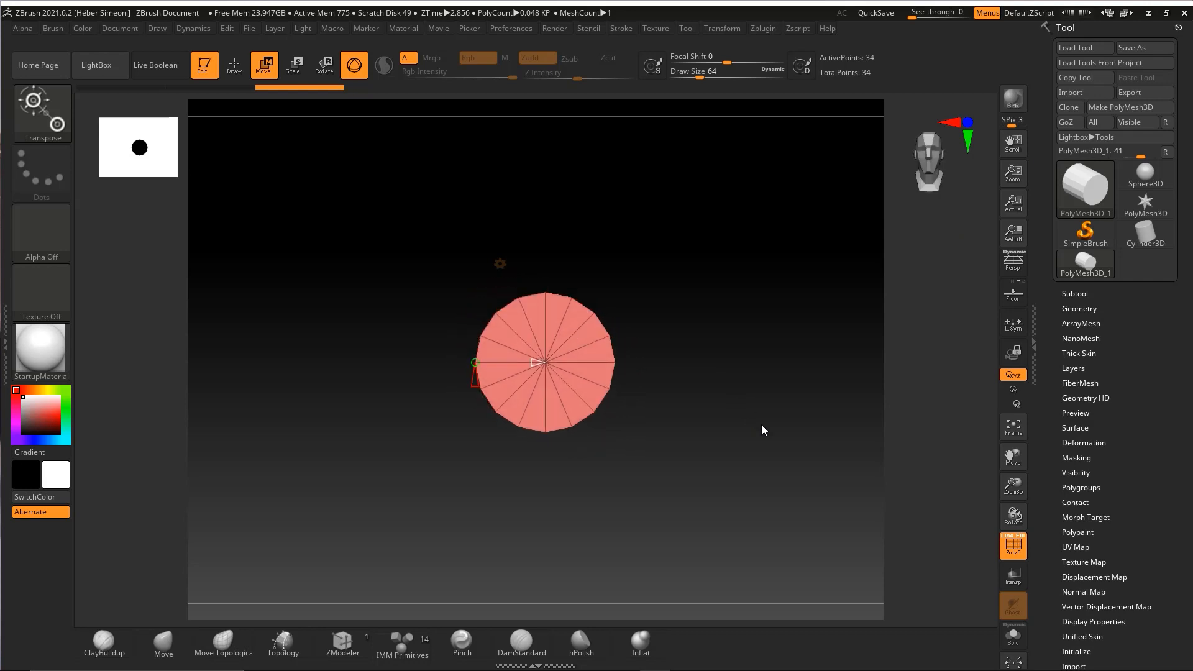
{"action": "key", "text": "ctrl+shift"}
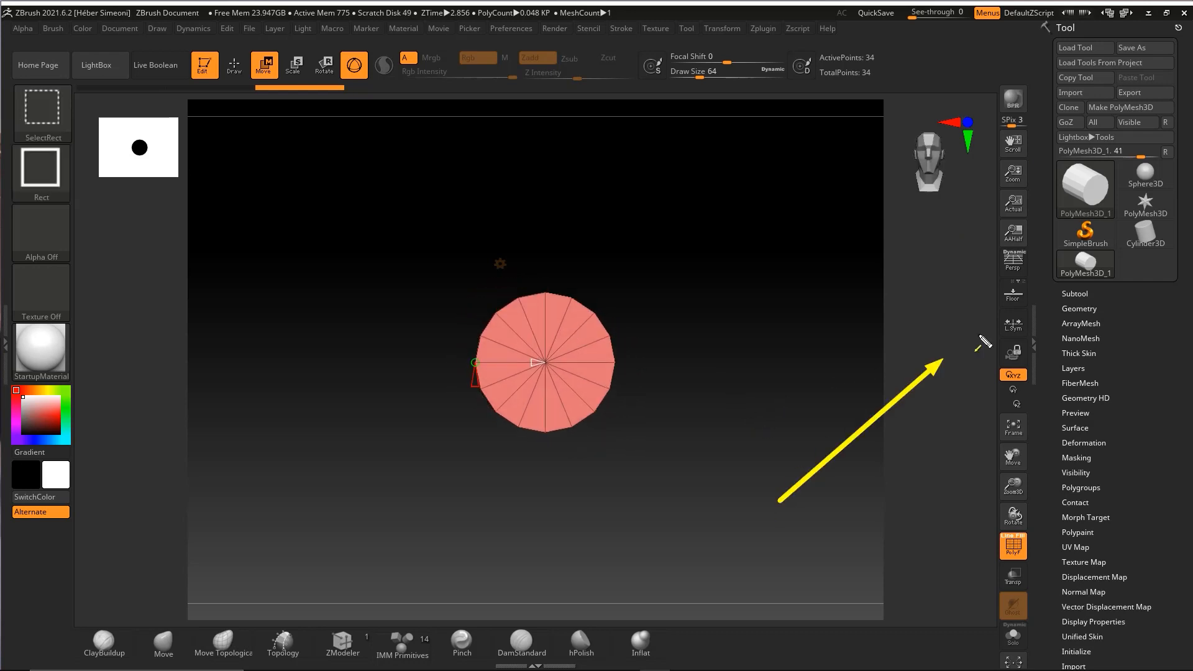
{"action": "left_click", "coordinate": [1010, 297]}
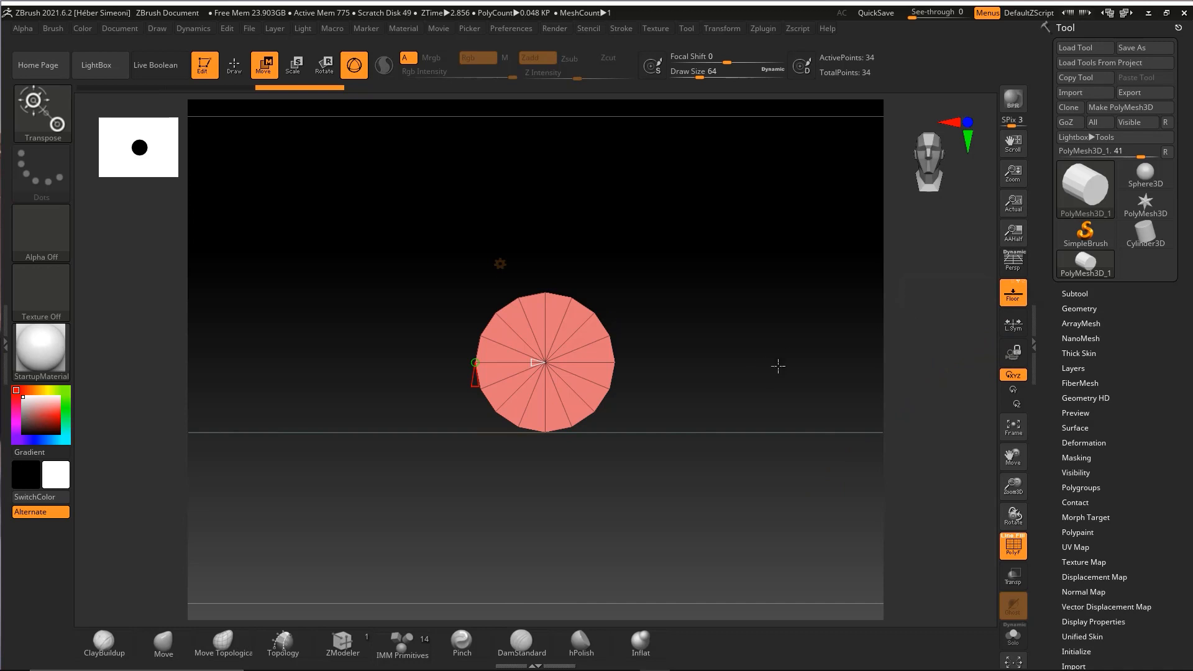
{"action": "mouse_move", "coordinate": [776, 373]}
{"action": "left_mouse_down"}
{"action": "mouse_move", "coordinate": [788, 393]}
{"action": "mouse_move", "coordinate": [771, 370]}
{"action": "left_mouse_up"}
Move the cylinder along the X axis until it lies entirely on the positive X side of the centre line
{"action": "key", "text": "ctrl+shift"}
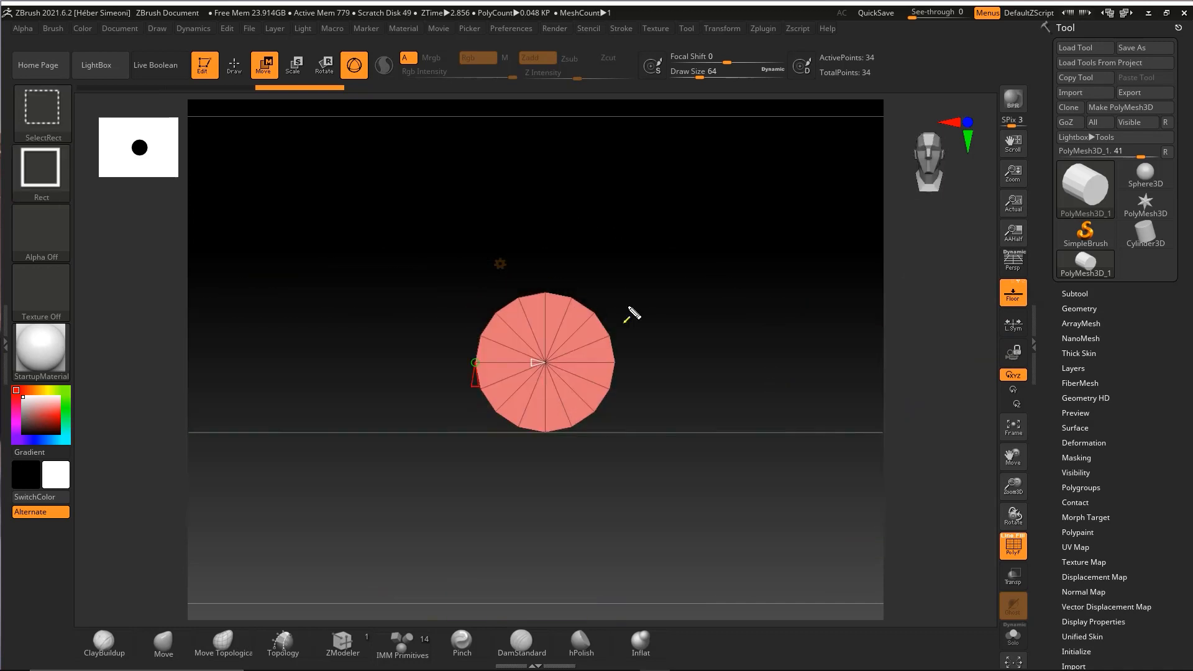
{"action": "mouse_move", "coordinate": [260, 374]}
{"action": "left_mouse_down", "text": "ctrl+shift"}
{"action": "mouse_move", "coordinate": [282, 94]}
{"action": "mouse_move", "coordinate": [268, 77]}
{"action": "left_mouse_up", "text": "ctrl+shift"}
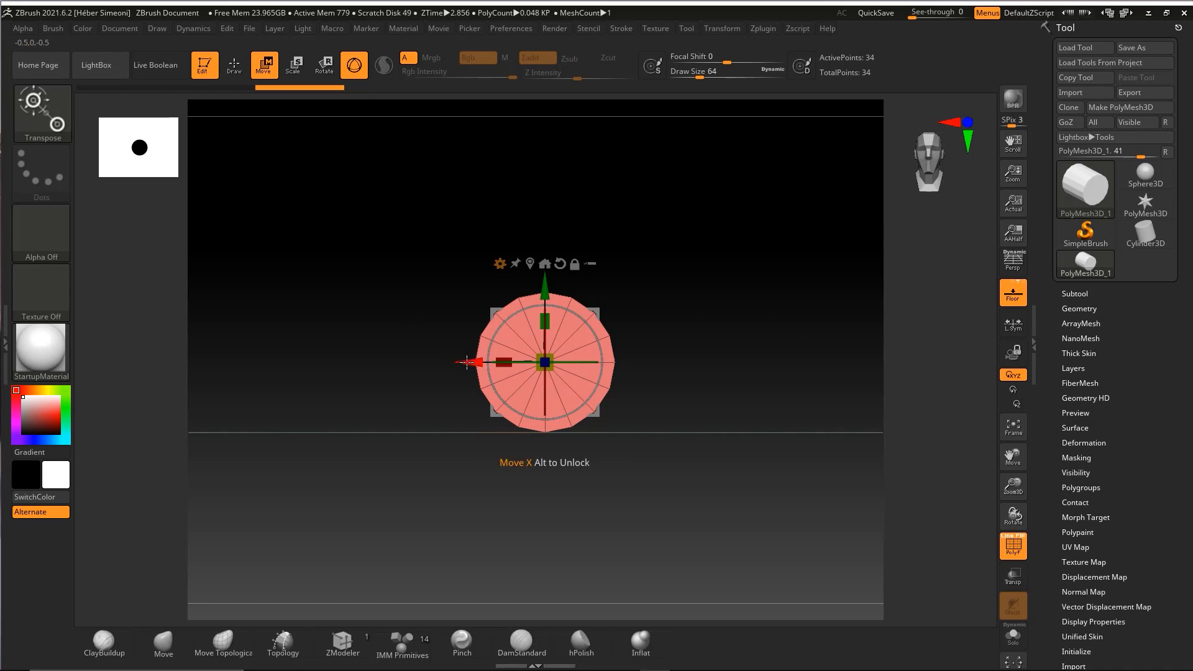
{"action": "left_click_drag", "start_coordinate": [467, 362], "coordinate": [394, 366]}
{"action": "mouse_move", "coordinate": [706, 163]}
{"action": "left_mouse_down", "text": "ctrl+shift"}
{"action": "mouse_move", "coordinate": [550, 298]}
{"action": "mouse_move", "coordinate": [549, 427]}
{"action": "mouse_move", "coordinate": [552, 302]}
{"action": "mouse_move", "coordinate": [548, 375]}
{"action": "left_mouse_up", "text": "ctrl+shift"}
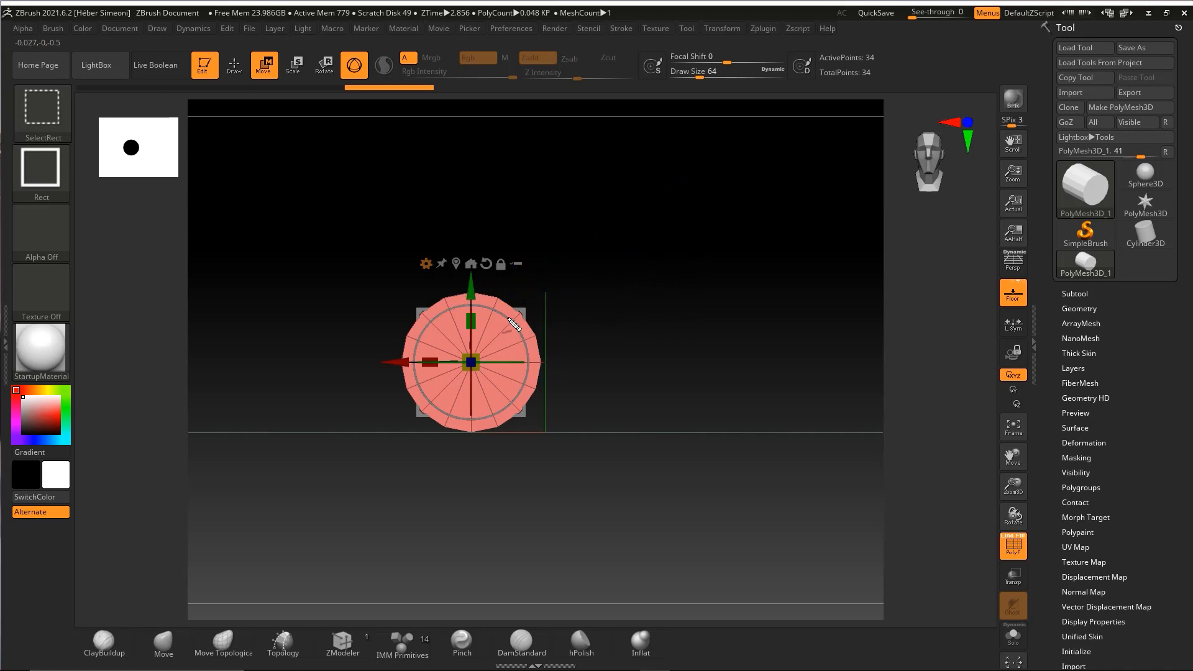
{"action": "mouse_move", "coordinate": [418, 392]}
{"action": "left_mouse_down"}
{"action": "mouse_move", "coordinate": [541, 388]}
{"action": "mouse_move", "coordinate": [497, 292]}
{"action": "mouse_move", "coordinate": [551, 399]}
{"action": "left_mouse_up"}
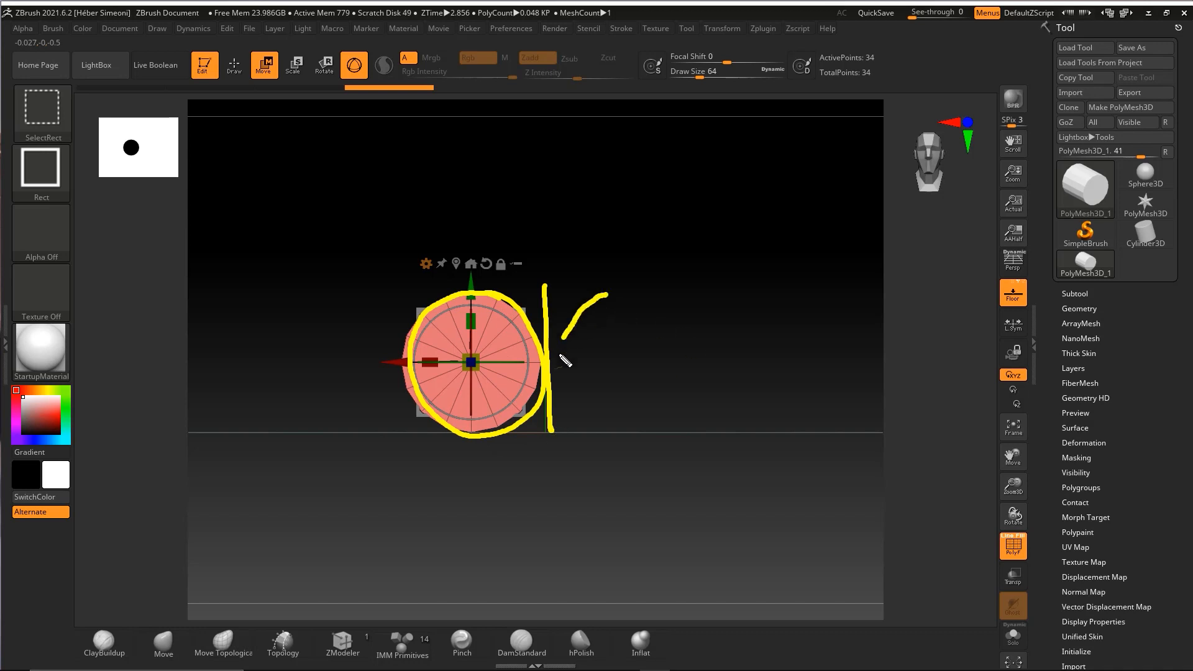
{"action": "mouse_move", "coordinate": [657, 430]}
{"action": "left_mouse_down"}
{"action": "mouse_move", "coordinate": [607, 312]}
{"action": "mouse_move", "coordinate": [573, 343]}
{"action": "left_mouse_up"}
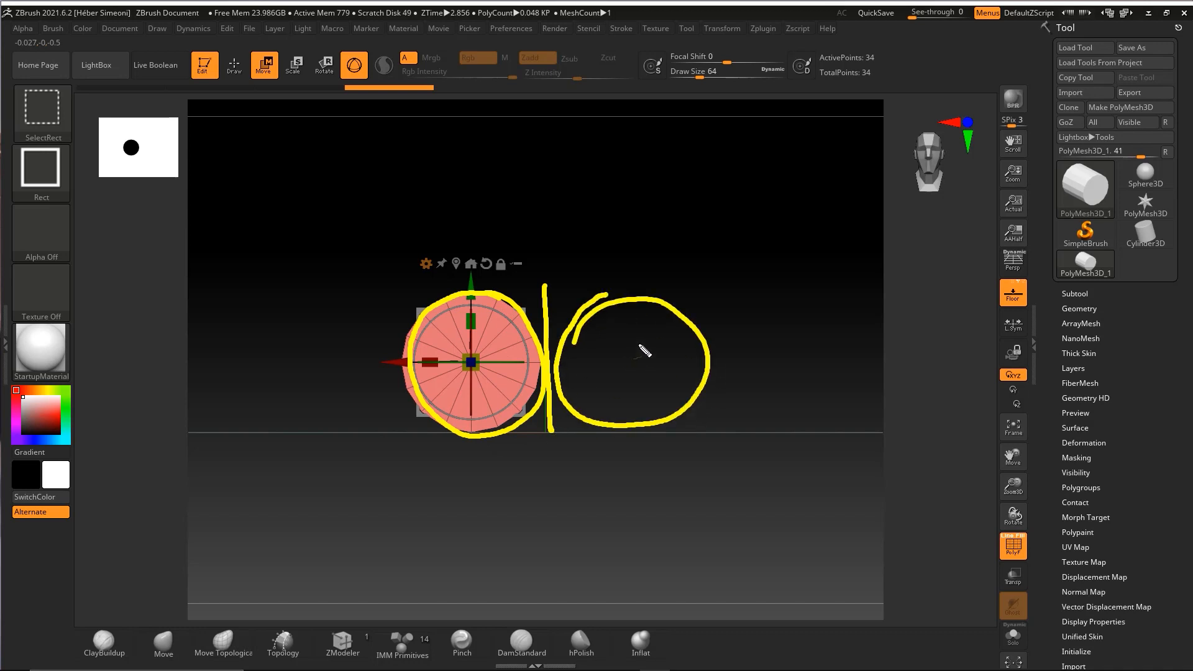
{"action": "key", "text": "ctrl+z"}
{"action": "key", "text": "ctrl+z"}
{"action": "key", "text": "ctrl+z"}
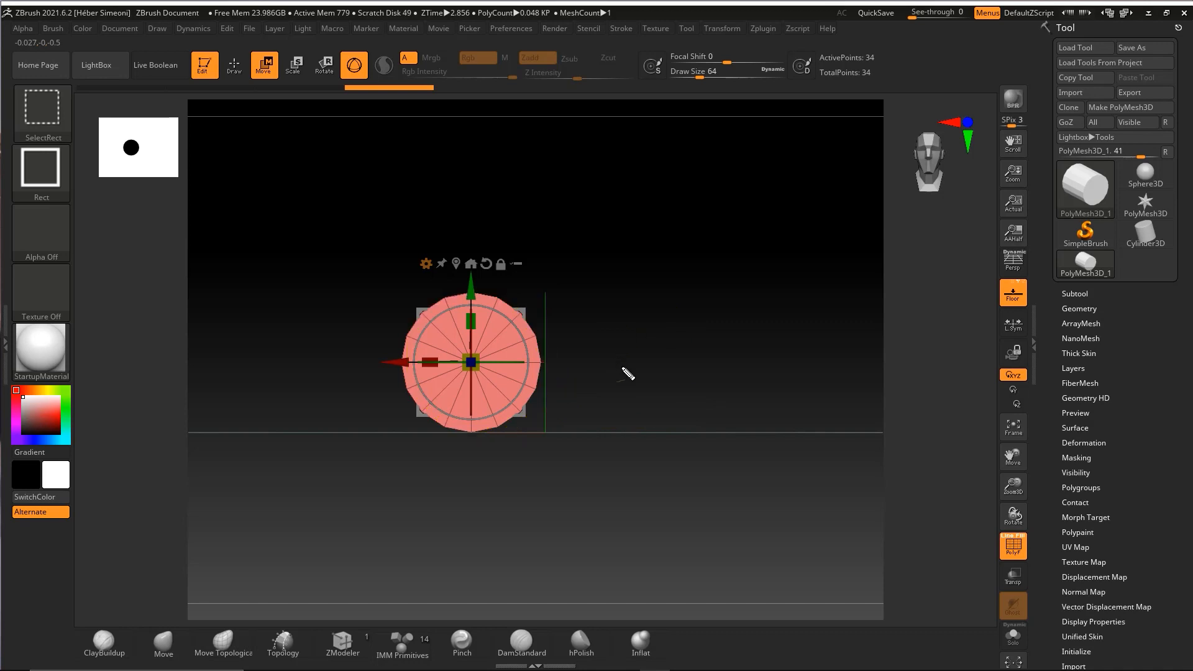
{"action": "mouse_move", "coordinate": [348, 527]}
{"action": "left_mouse_down"}
{"action": "mouse_move", "coordinate": [397, 356]}
{"action": "mouse_move", "coordinate": [629, 377]}
{"action": "mouse_move", "coordinate": [640, 361]}
{"action": "left_mouse_up"}
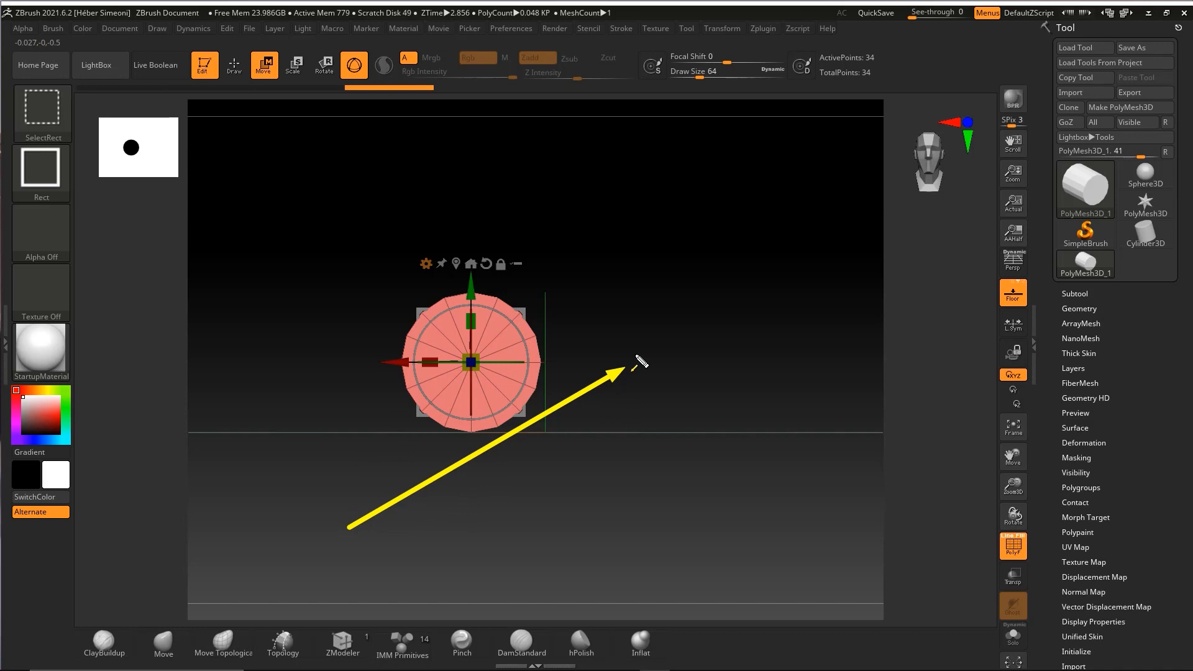
{"action": "key", "text": "ctrl+z"}
Duplicate the cylinder on the opposite side of the centre line with the Mirror And Weld topology operation
{"action": "mouse_move", "coordinate": [740, 525]}
{"action": "left_mouse_down"}
{"action": "mouse_move", "coordinate": [1056, 38]}
{"action": "mouse_move", "coordinate": [1076, 34]}
{"action": "mouse_move", "coordinate": [1079, 312]}
{"action": "left_mouse_up"}
{"action": "key", "text": "Escape"}
{"action": "left_click", "coordinate": [1080, 308]}
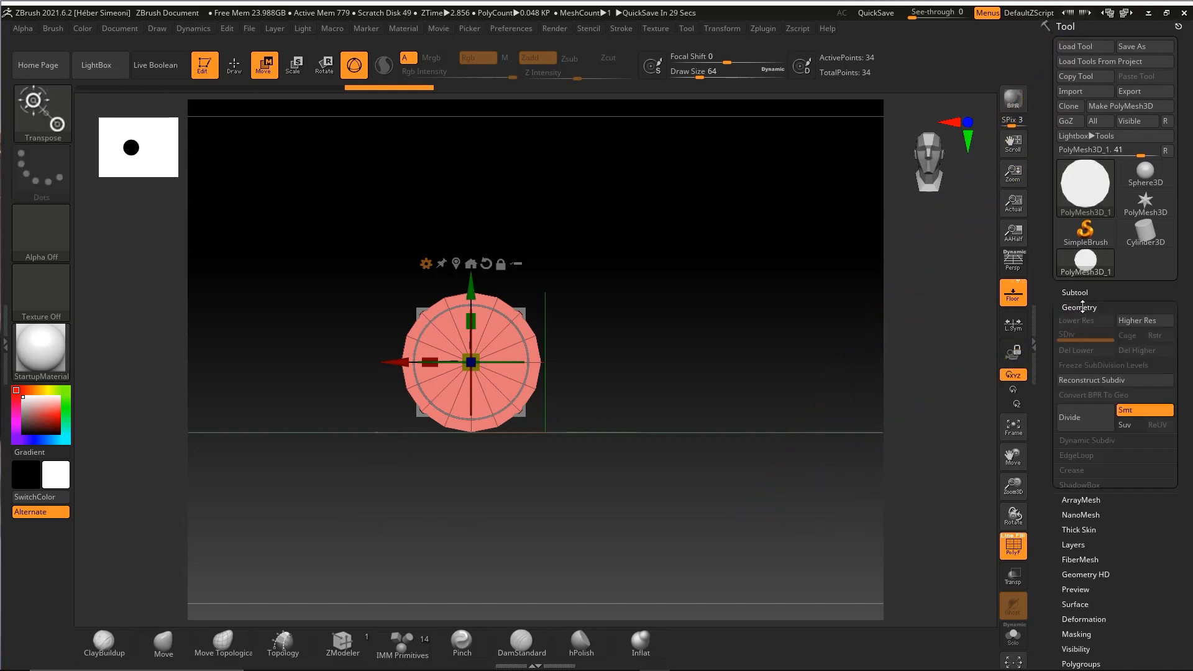
{"action": "left_click_drag", "start_coordinate": [1129, 269], "coordinate": [1129, 24]}
{"action": "left_click", "coordinate": [1090, 186]}
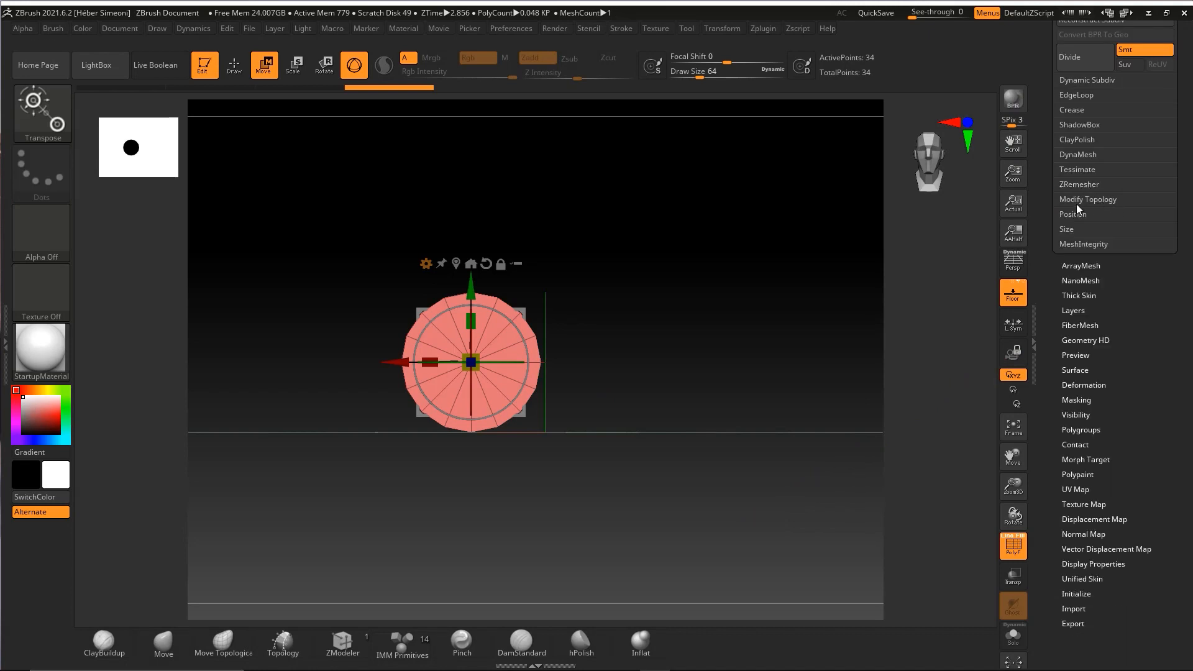
{"action": "left_click", "coordinate": [1077, 199]}
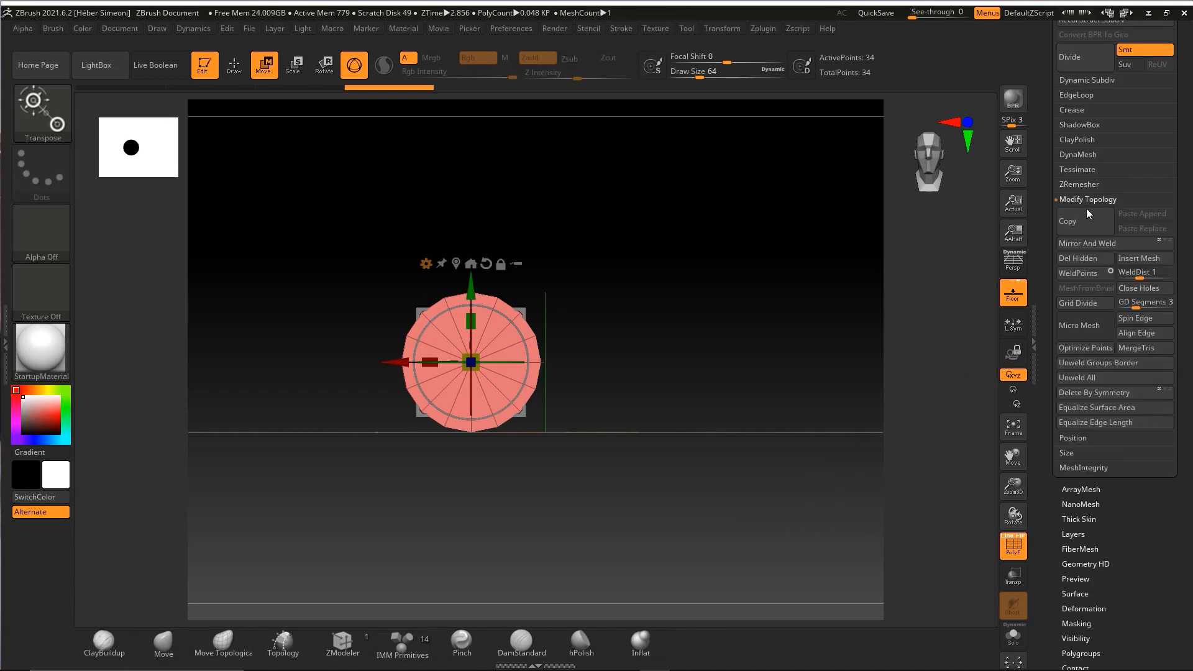
{"action": "left_click", "coordinate": [1087, 243]}
{"action": "mouse_move", "coordinate": [764, 341]}
{"action": "left_mouse_down"}
{"action": "mouse_move", "coordinate": [765, 368]}
{"action": "mouse_move", "coordinate": [742, 340]}
{"action": "left_mouse_up"}
{"action": "mouse_move", "coordinate": [674, 171]}
{"action": "left_mouse_down", "text": "ctrl"}
{"action": "mouse_move", "coordinate": [577, 247]}
{"action": "mouse_move", "coordinate": [542, 379]}
{"action": "mouse_move", "coordinate": [547, 433]}
{"action": "mouse_move", "coordinate": [423, 370]}
{"action": "mouse_move", "coordinate": [490, 427]}
{"action": "mouse_move", "coordinate": [491, 401]}
{"action": "mouse_move", "coordinate": [437, 382]}
{"action": "mouse_move", "coordinate": [497, 273]}
{"action": "mouse_move", "coordinate": [613, 335]}
{"action": "mouse_move", "coordinate": [623, 364]}
{"action": "left_mouse_up", "text": "ctrl"}
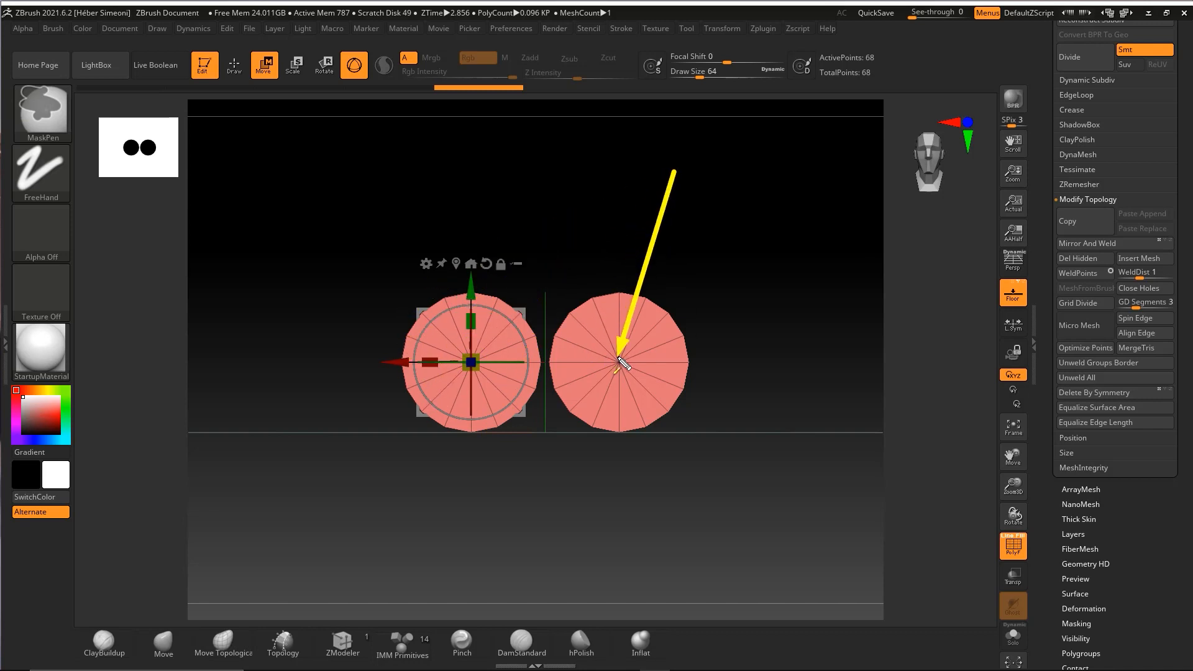
Insert a Cube3D as a new subtool beside the two-cylinder mesh and make it the active subtool
{"action": "mouse_move", "coordinate": [706, 277]}
{"action": "left_mouse_down"}
{"action": "mouse_move", "coordinate": [756, 308]}
{"action": "mouse_move", "coordinate": [725, 297]}
{"action": "mouse_move", "coordinate": [748, 285]}
{"action": "mouse_move", "coordinate": [756, 307]}
{"action": "mouse_move", "coordinate": [787, 263]}
{"action": "left_mouse_up"}
{"action": "key", "text": "q"}
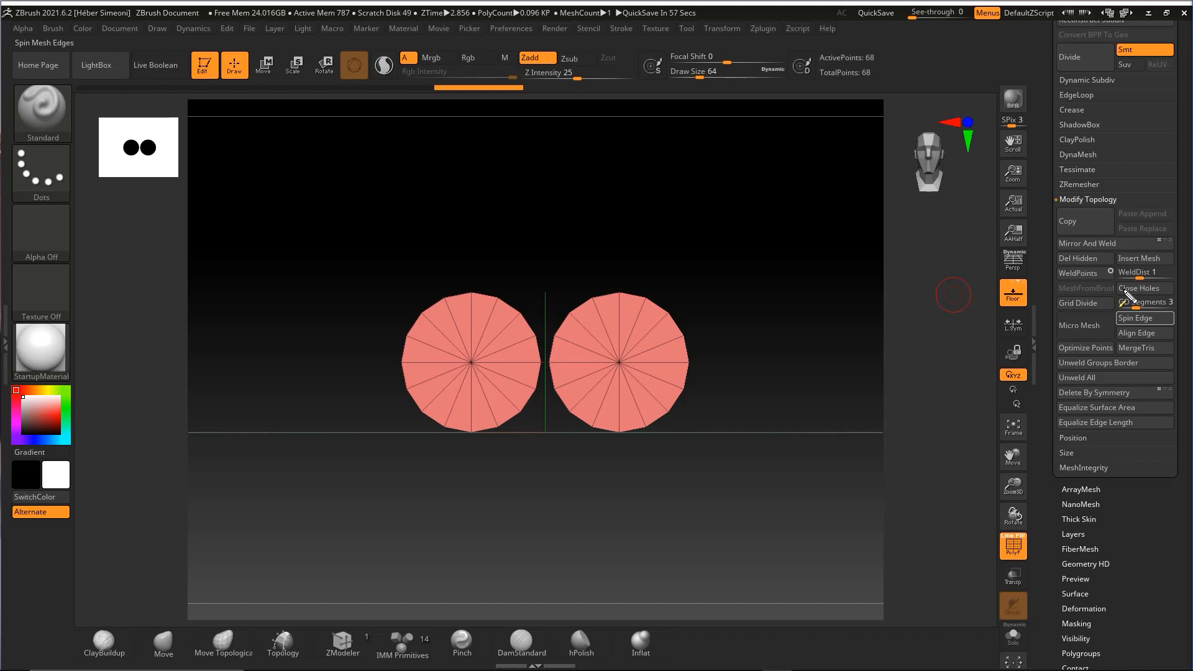
{"action": "mouse_move", "coordinate": [747, 167]}
{"action": "left_mouse_down"}
{"action": "mouse_move", "coordinate": [493, 333]}
{"action": "mouse_move", "coordinate": [580, 325]}
{"action": "mouse_move", "coordinate": [591, 341]}
{"action": "mouse_move", "coordinate": [568, 324]}
{"action": "left_mouse_up"}
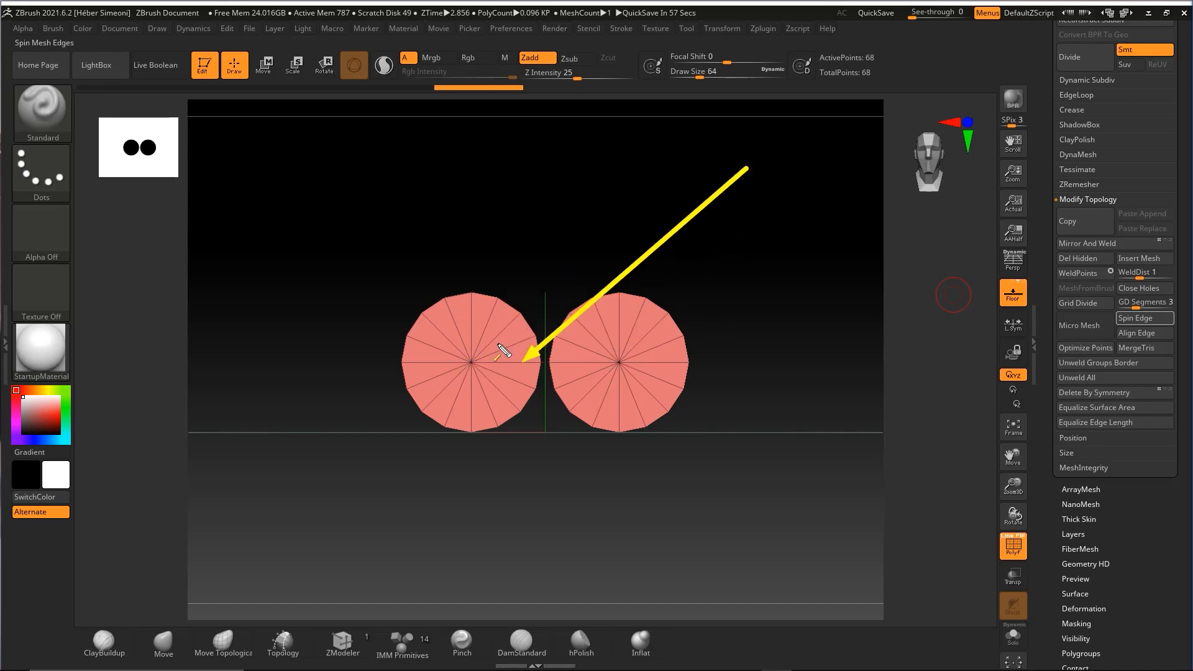
{"action": "mouse_move", "coordinate": [488, 353]}
{"action": "left_mouse_down"}
{"action": "mouse_move", "coordinate": [564, 350]}
{"action": "mouse_move", "coordinate": [1156, 110]}
{"action": "mouse_move", "coordinate": [1185, 113]}
{"action": "mouse_move", "coordinate": [1180, 465]}
{"action": "left_mouse_up"}
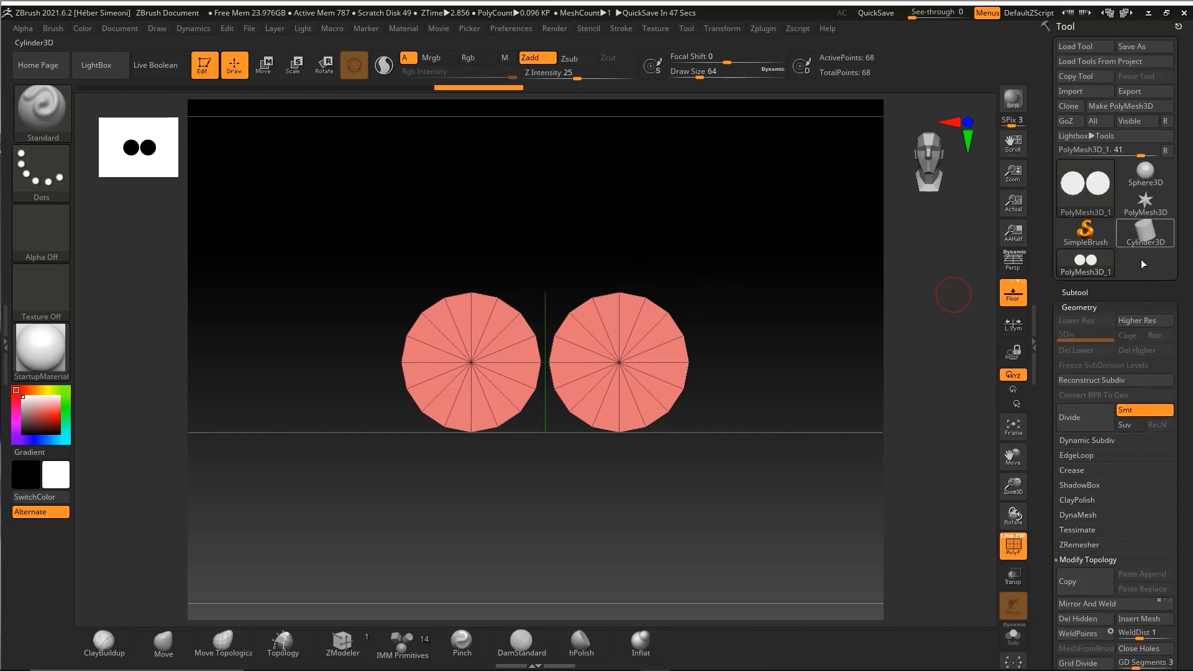
{"action": "left_click", "coordinate": [1087, 307]}
{"action": "left_click", "coordinate": [1074, 292]}
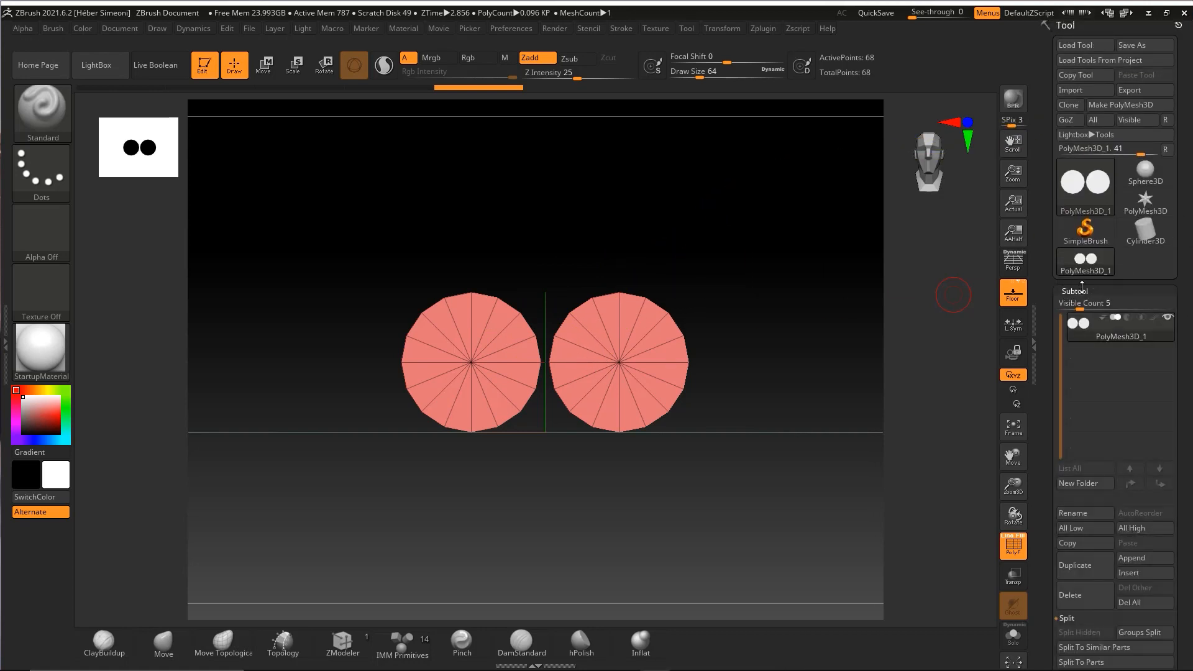
{"action": "left_click", "coordinate": [1138, 574]}
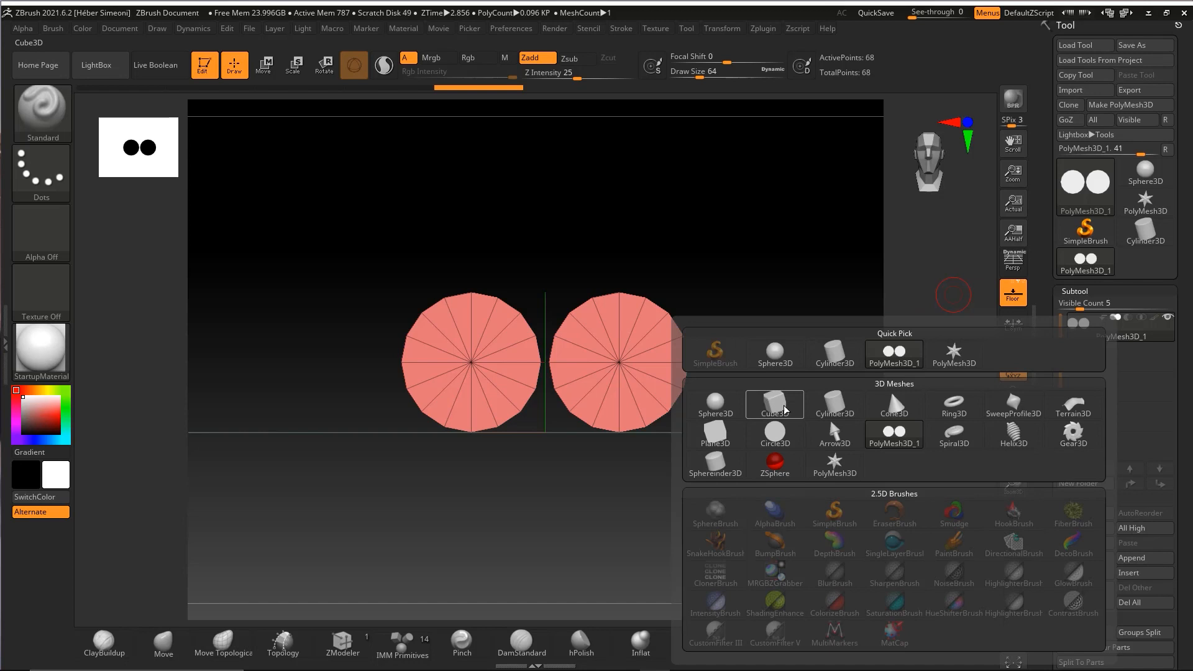
{"action": "left_click", "coordinate": [764, 404]}
{"action": "mouse_move", "coordinate": [783, 282]}
{"action": "left_mouse_down"}
{"action": "mouse_move", "coordinate": [791, 339]}
{"action": "mouse_move", "coordinate": [800, 329]}
{"action": "left_mouse_up"}
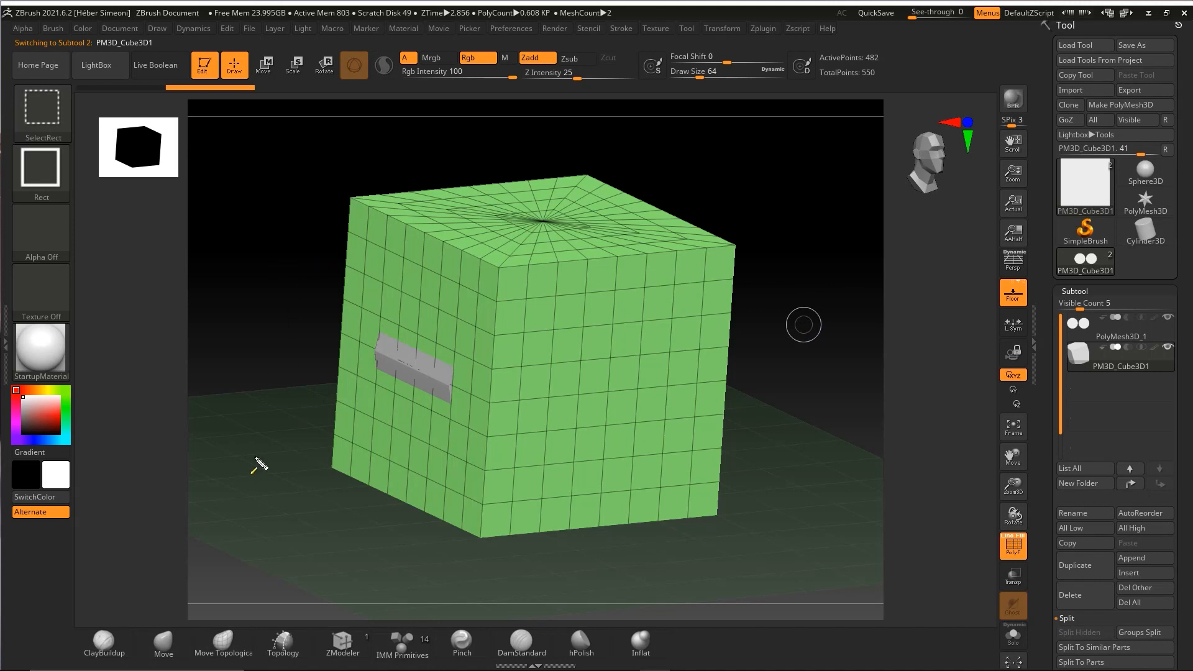
Scale the cube narrower along X, flatter along Y and down along Z to match the depth of the cylinders
{"action": "mouse_move", "coordinate": [267, 435]}
{"action": "left_mouse_down"}
{"action": "mouse_move", "coordinate": [267, 78]}
{"action": "mouse_move", "coordinate": [303, 72]}
{"action": "left_mouse_up"}
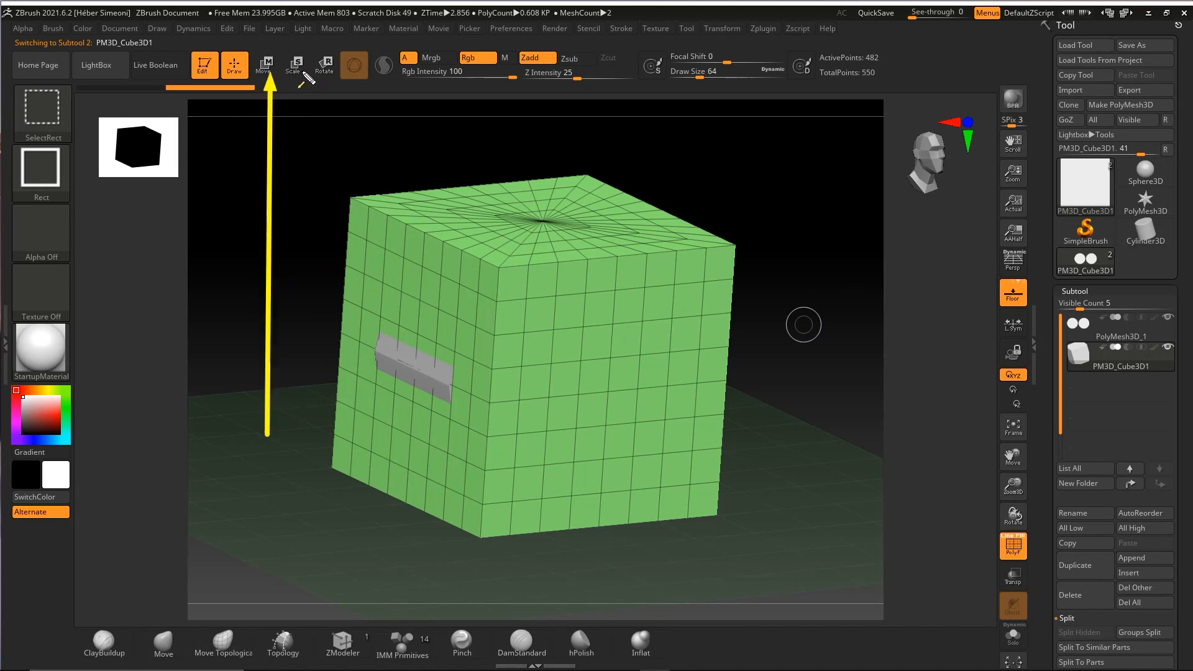
{"action": "left_click", "coordinate": [266, 65]}
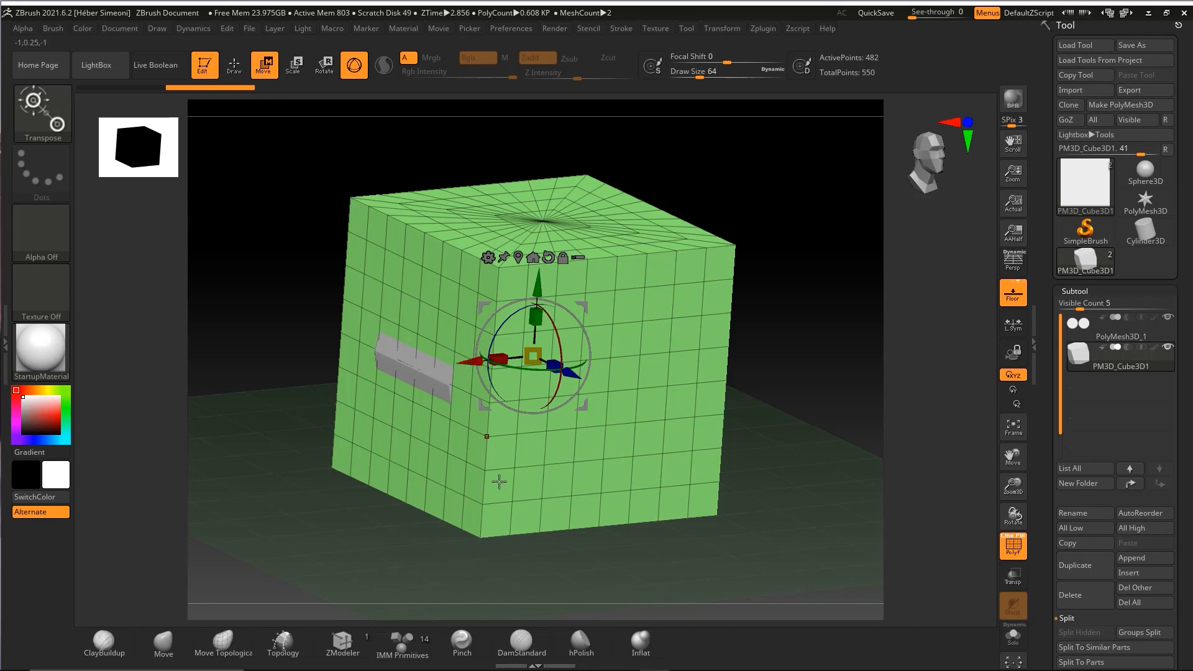
{"action": "mouse_move", "coordinate": [461, 532]}
{"action": "left_mouse_down"}
{"action": "mouse_move", "coordinate": [508, 381]}
{"action": "mouse_move", "coordinate": [561, 372]}
{"action": "mouse_move", "coordinate": [499, 373]}
{"action": "mouse_move", "coordinate": [497, 359]}
{"action": "mouse_move", "coordinate": [563, 363]}
{"action": "left_mouse_up"}
{"action": "key", "text": "Escape"}
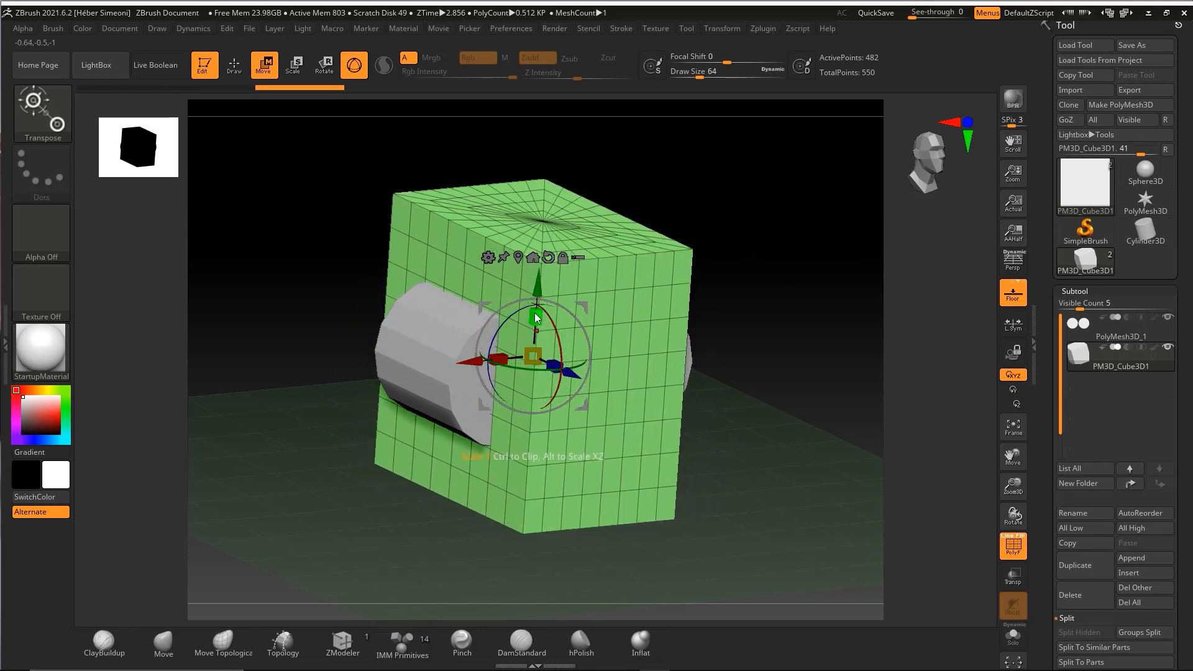
{"action": "left_click_drag", "start_coordinate": [535, 317], "coordinate": [523, 419]}
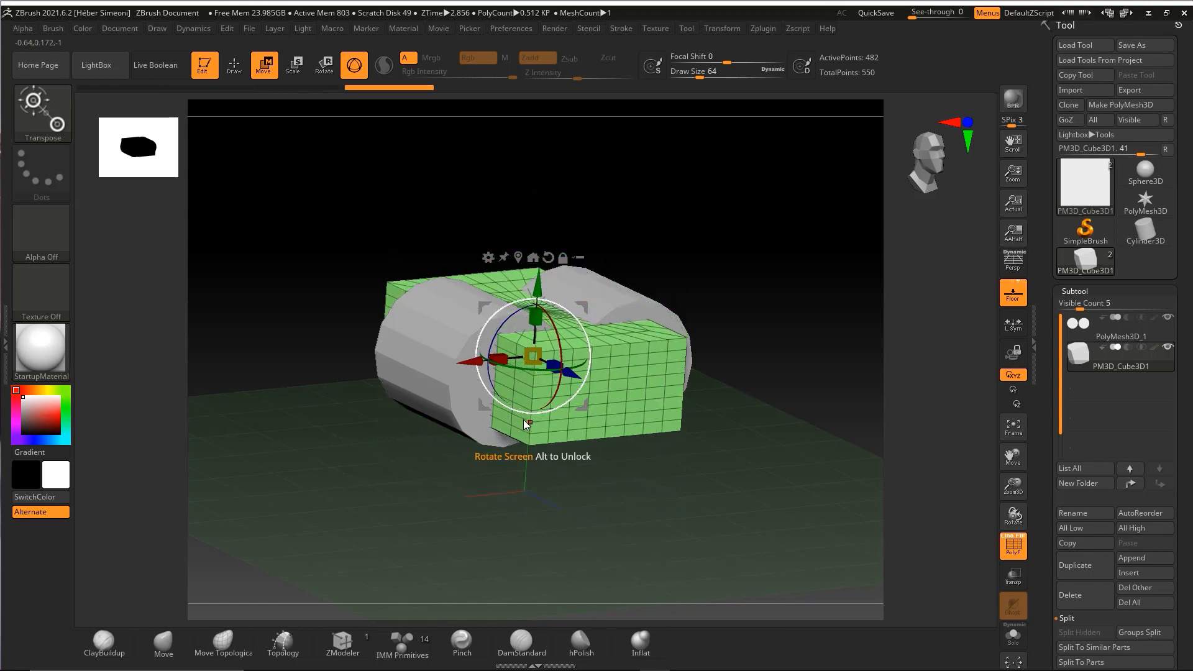
{"action": "left_click_drag", "start_coordinate": [714, 263], "coordinate": [752, 272]}
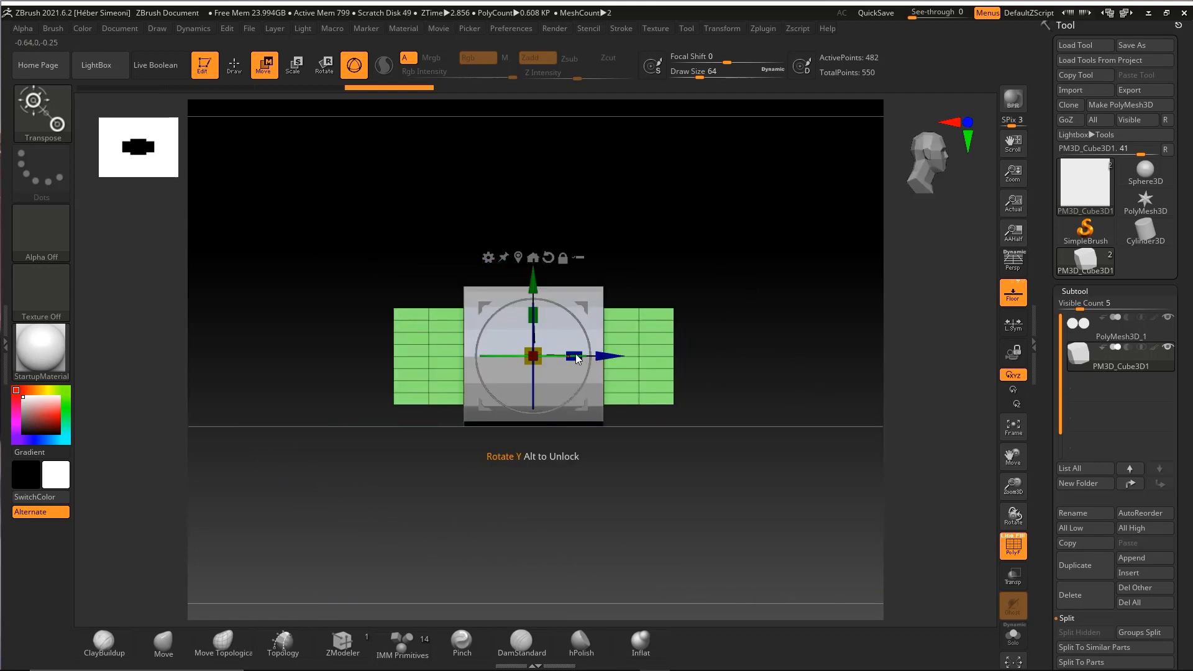
{"action": "left_click_drag", "start_coordinate": [575, 353], "coordinate": [515, 346]}
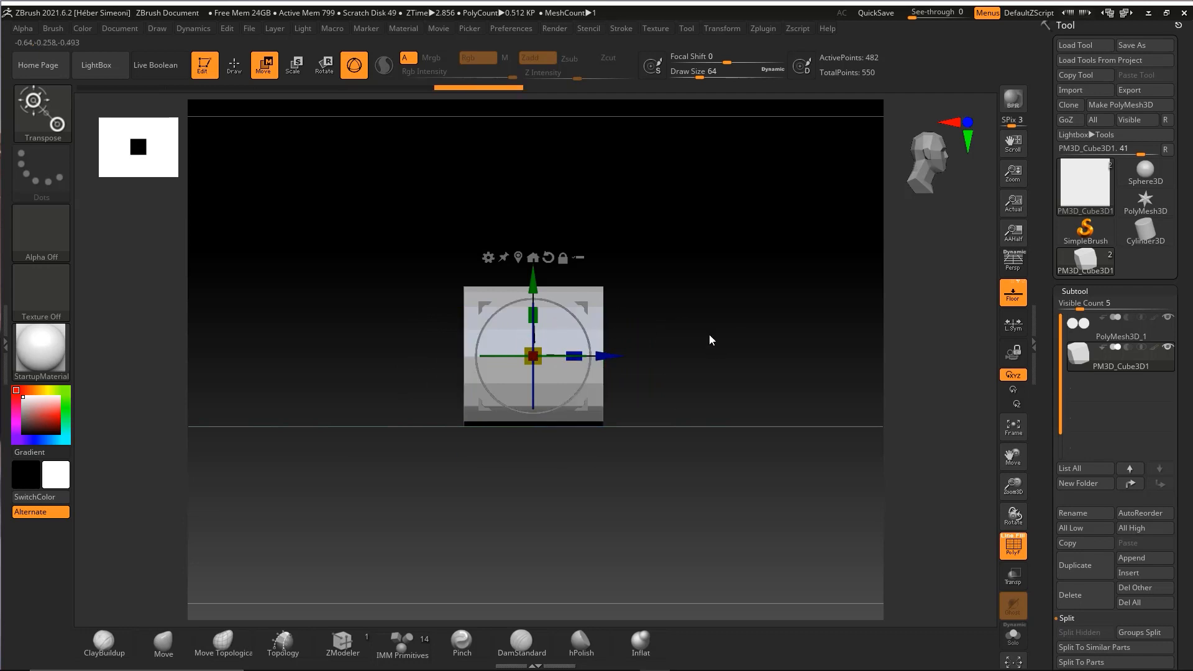
Raise the cube along Y level with the cylinder tops and narrow it along X to span between the cylinder centres
{"action": "left_click_drag", "start_coordinate": [774, 316], "coordinate": [768, 342]}
{"action": "left_click_drag", "start_coordinate": [698, 194], "coordinate": [736, 206], "text": "alt"}
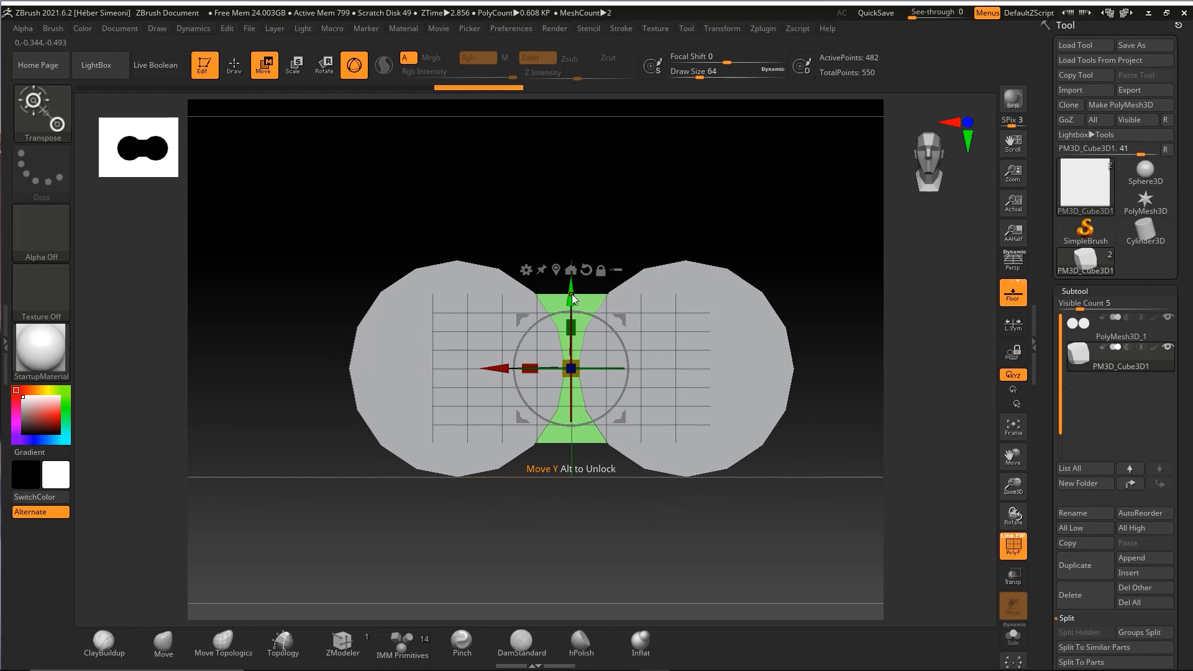
{"action": "left_click_drag", "start_coordinate": [572, 296], "coordinate": [579, 267]}
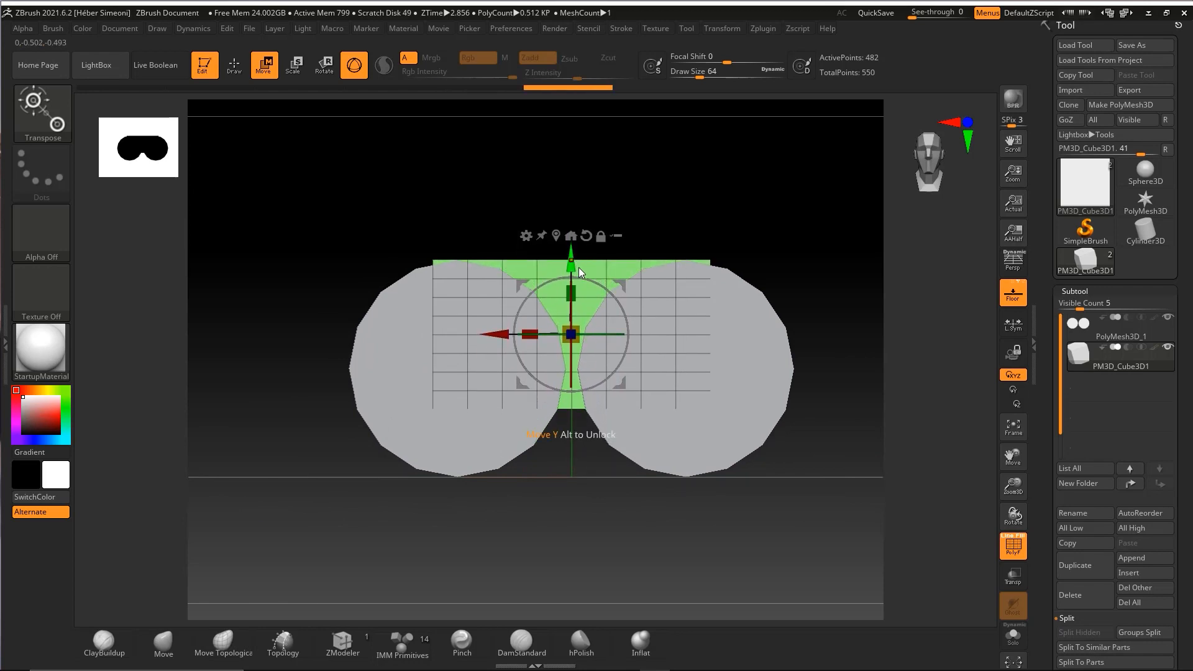
{"action": "key", "text": "ctrl+shift"}
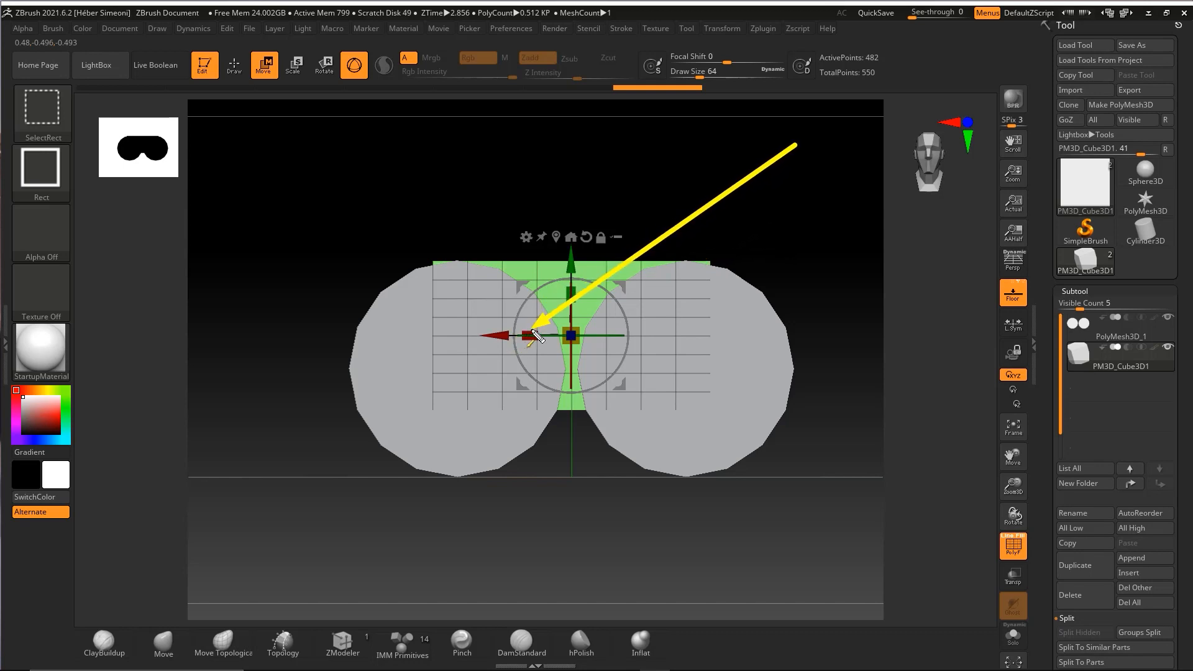
{"action": "left_click_drag", "start_coordinate": [533, 333], "coordinate": [549, 330]}
{"action": "mouse_move", "coordinate": [721, 199]}
{"action": "left_mouse_down"}
{"action": "mouse_move", "coordinate": [764, 242]}
{"action": "mouse_move", "coordinate": [713, 207]}
{"action": "mouse_move", "coordinate": [751, 228]}
{"action": "mouse_move", "coordinate": [772, 213]}
{"action": "left_mouse_up"}
{"action": "key", "text": "q"}
{"action": "scroll", "coordinate": [1160, 292], "scroll_direction": "down", "scroll_amount": 2}
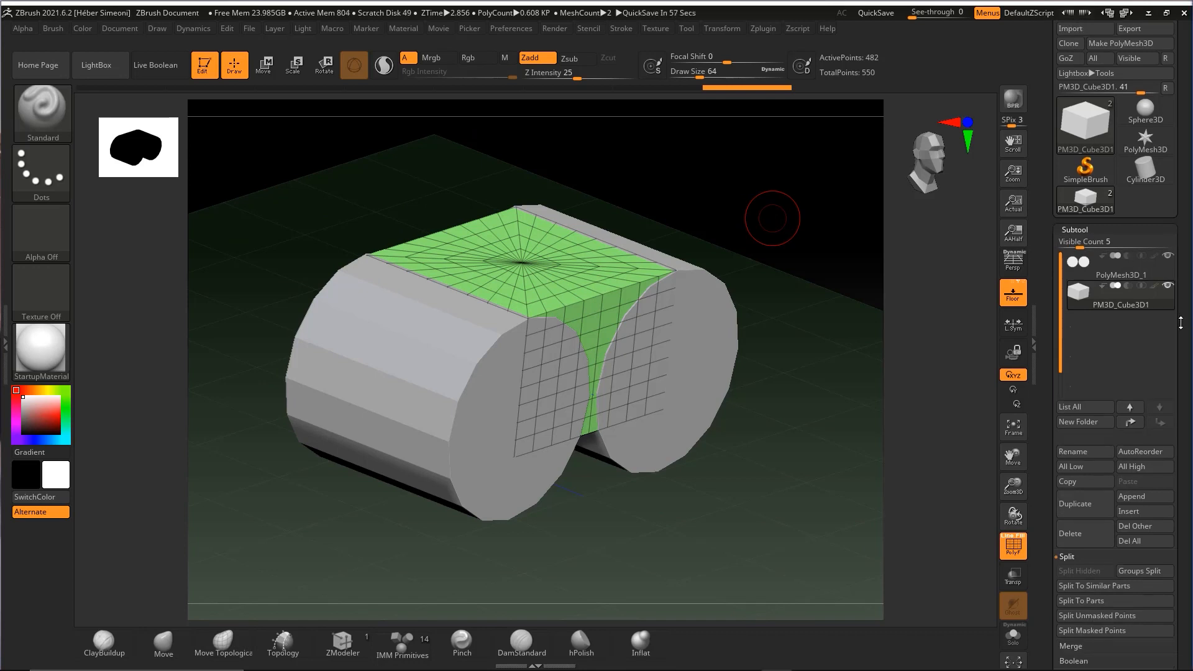
{"action": "scroll", "coordinate": [1180, 322], "scroll_direction": "down", "scroll_amount": 1}
{"action": "key", "text": "ctrl+shift"}
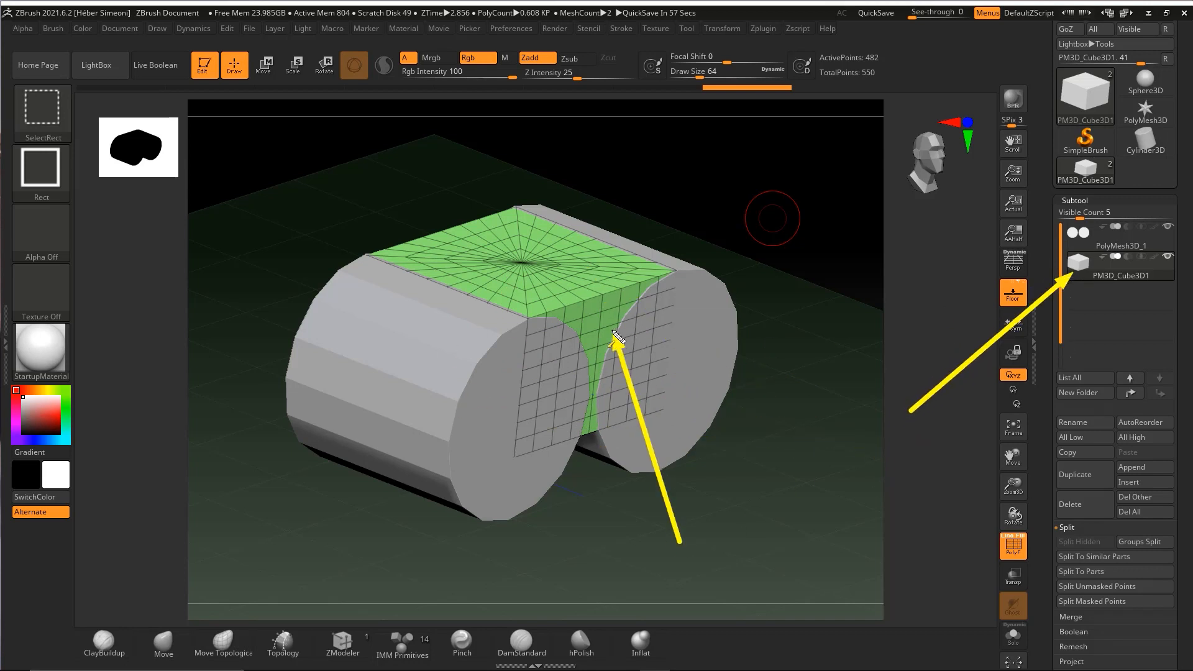
{"action": "left_click_drag", "start_coordinate": [901, 495], "coordinate": [1065, 244]}
{"action": "key", "text": "ctrl+z"}
{"action": "left_click_drag", "start_coordinate": [888, 323], "coordinate": [1067, 236]}
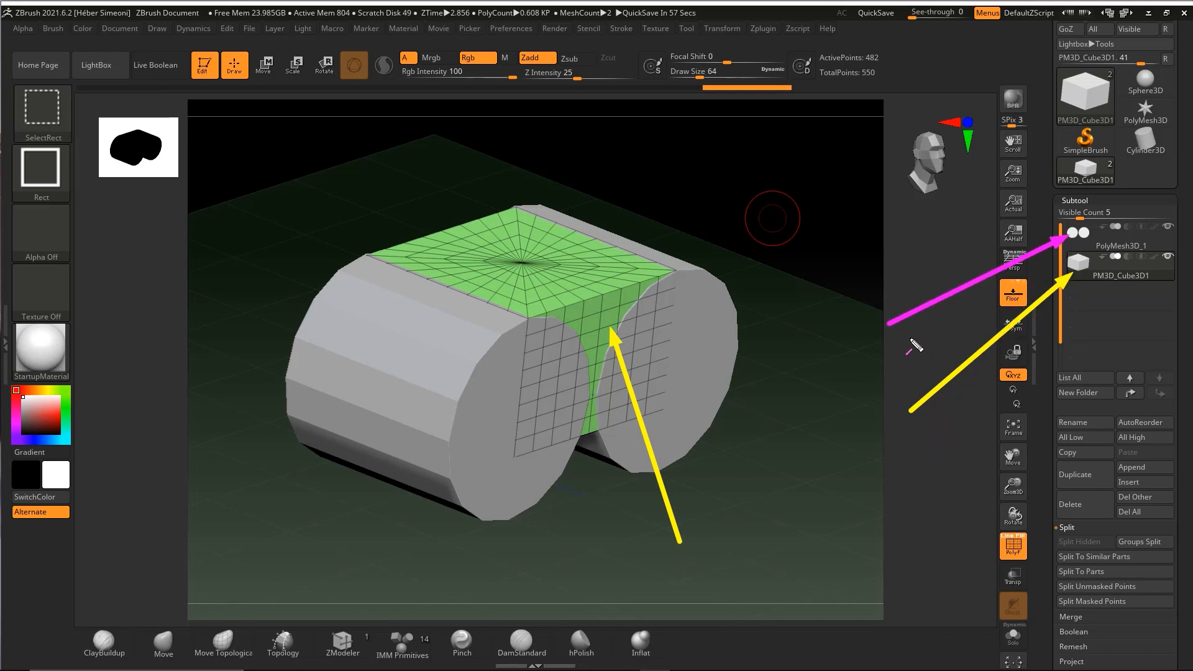
{"action": "left_click_drag", "start_coordinate": [578, 527], "coordinate": [531, 472]}
{"action": "left_click_drag", "start_coordinate": [769, 505], "coordinate": [704, 367]}
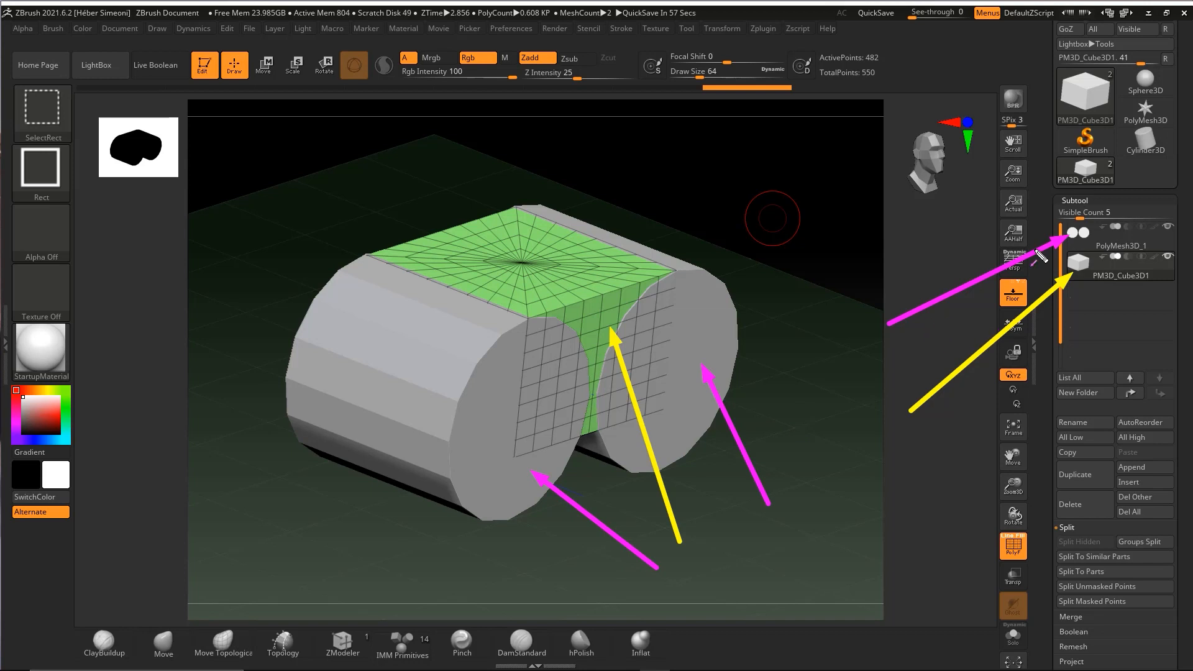
{"action": "key", "text": "ctrl+z"}
{"action": "key", "text": "ctrl+z"}
{"action": "key", "text": "ctrl+z"}
{"action": "key", "text": "ctrl+z"}
{"action": "key", "text": "ctrl+z"}
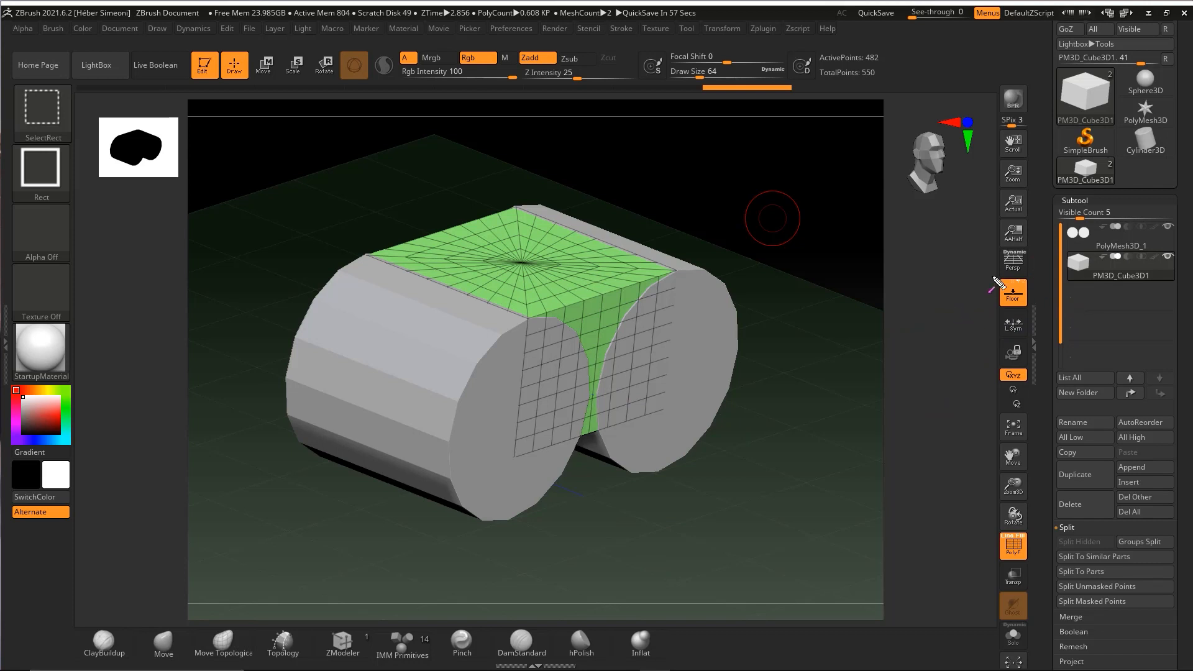
Merge all visible subtools into a single mesh with MergeVisible and switch to the merged tool
{"action": "mouse_move", "coordinate": [915, 505]}
{"action": "left_mouse_down"}
{"action": "mouse_move", "coordinate": [1080, 254]}
{"action": "mouse_move", "coordinate": [1084, 270]}
{"action": "mouse_move", "coordinate": [1097, 224]}
{"action": "mouse_move", "coordinate": [1087, 210]}
{"action": "mouse_move", "coordinate": [1079, 620]}
{"action": "left_mouse_up"}
{"action": "left_click", "coordinate": [1075, 617]}
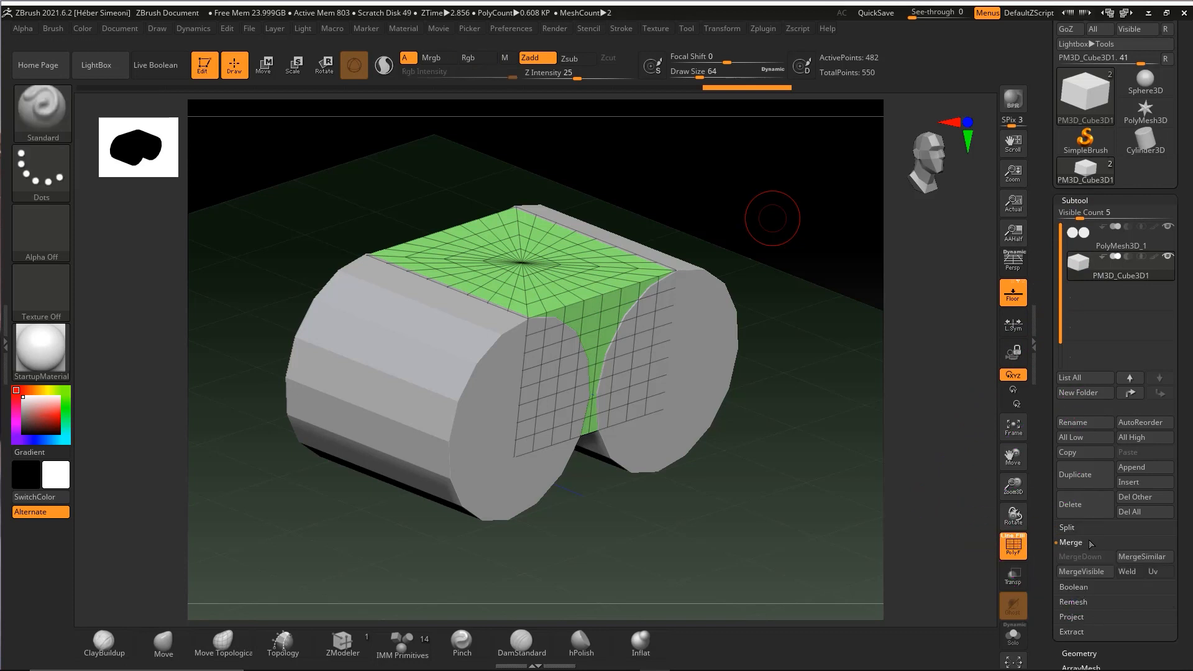
{"action": "left_click", "coordinate": [1083, 574]}
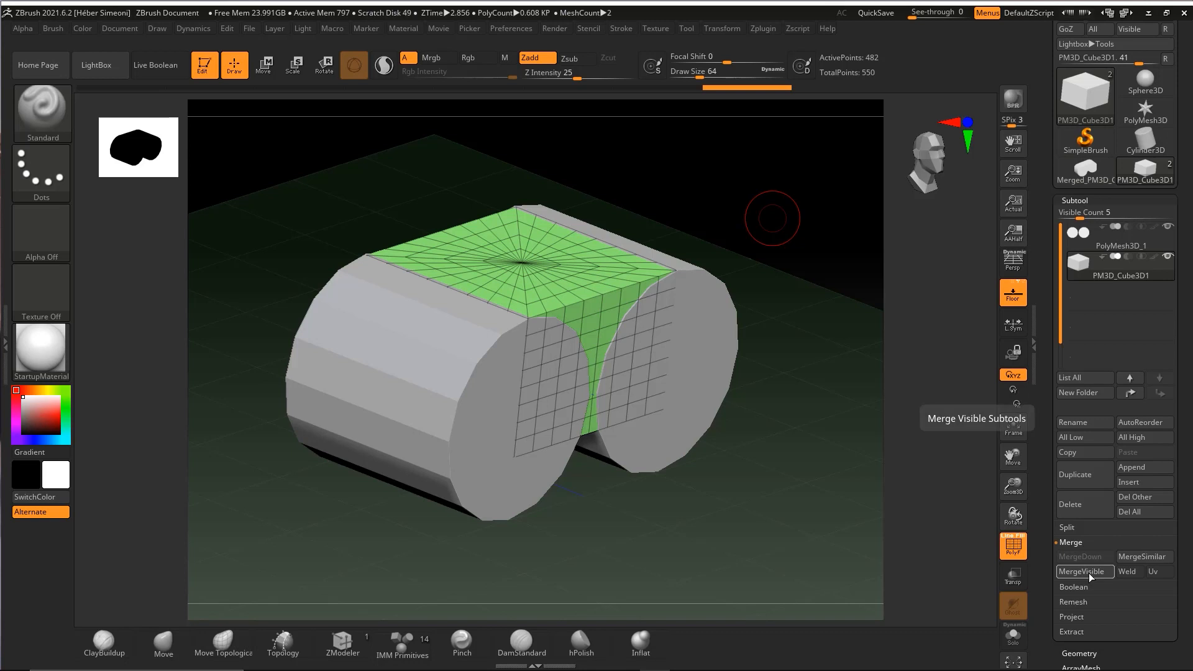
{"action": "mouse_move", "coordinate": [907, 433]}
{"action": "left_mouse_down"}
{"action": "mouse_move", "coordinate": [1091, 166]}
{"action": "mouse_move", "coordinate": [1076, 179]}
{"action": "mouse_move", "coordinate": [1088, 188]}
{"action": "left_mouse_up"}
{"action": "left_click", "coordinate": [1084, 169]}
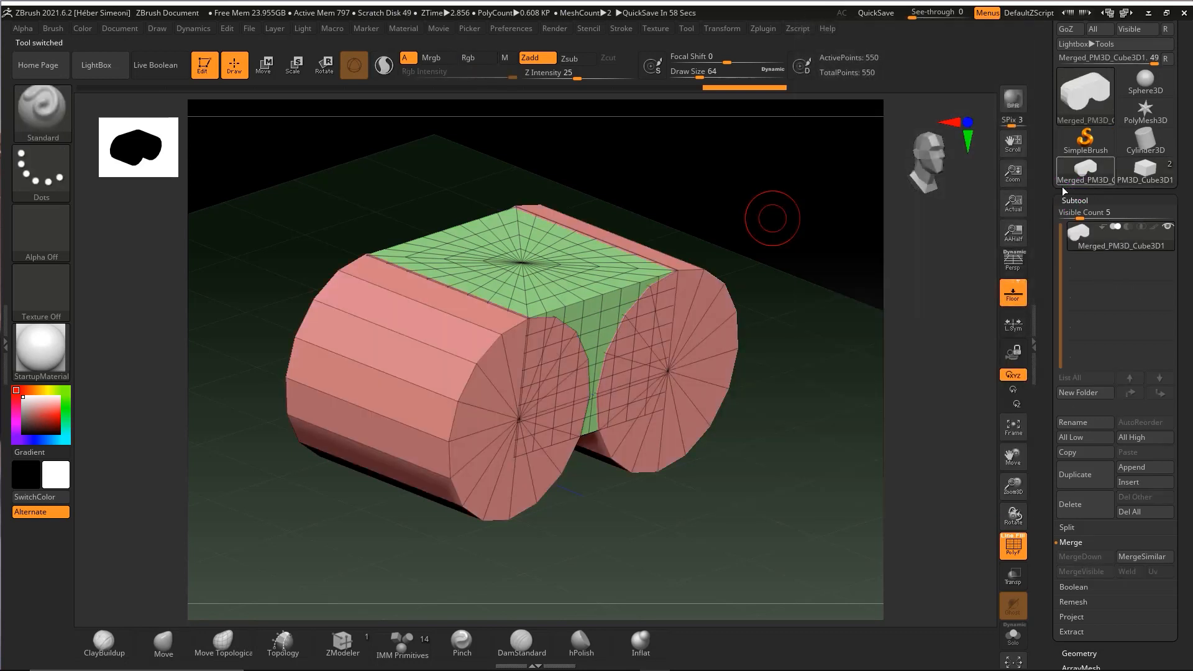
Compare the merged mesh with the original two-subtool cube tool, and return to the merged version
{"action": "mouse_move", "coordinate": [859, 336]}
{"action": "left_mouse_down"}
{"action": "mouse_move", "coordinate": [826, 343]}
{"action": "mouse_move", "coordinate": [846, 346]}
{"action": "mouse_move", "coordinate": [876, 290]}
{"action": "left_mouse_up"}
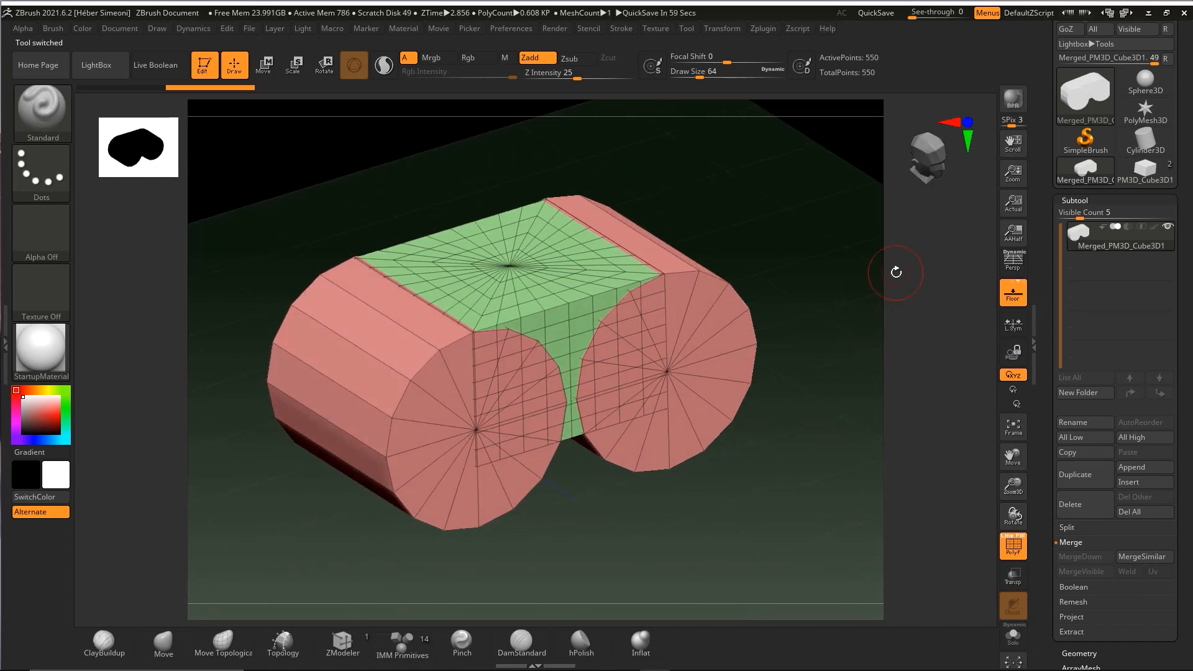
{"action": "key", "text": "ctrl+shift"}
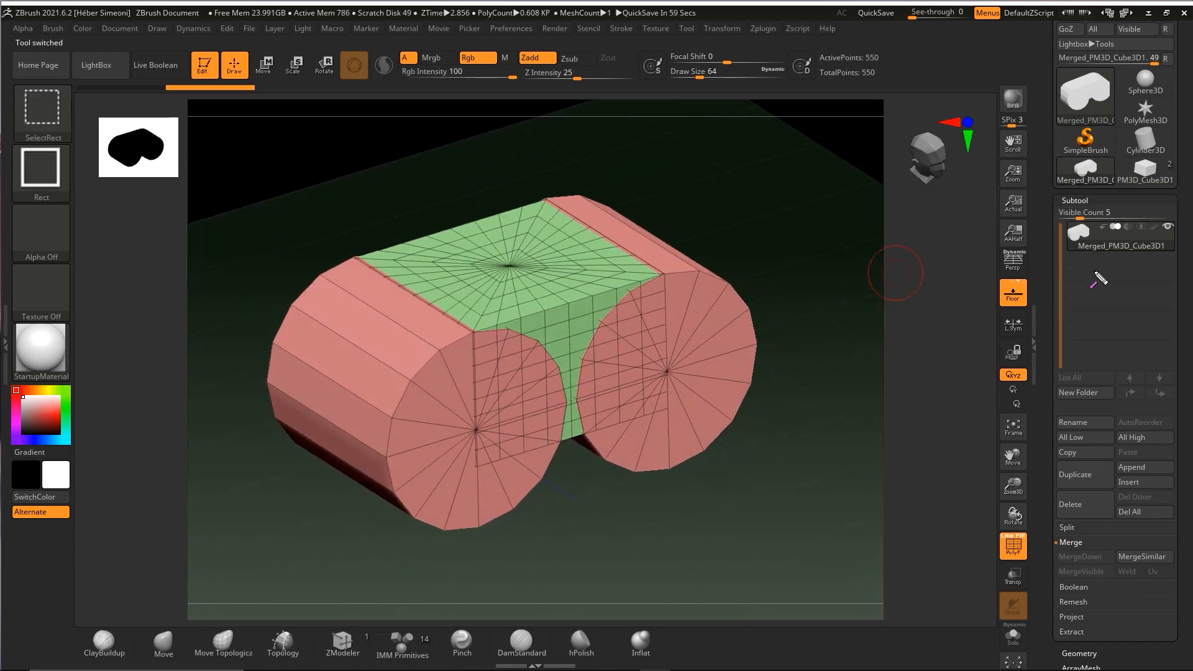
{"action": "mouse_move", "coordinate": [1054, 411]}
{"action": "left_mouse_down"}
{"action": "mouse_move", "coordinate": [1162, 163]}
{"action": "mouse_move", "coordinate": [1098, 164]}
{"action": "mouse_move", "coordinate": [1145, 157]}
{"action": "mouse_move", "coordinate": [1141, 188]}
{"action": "left_mouse_up"}
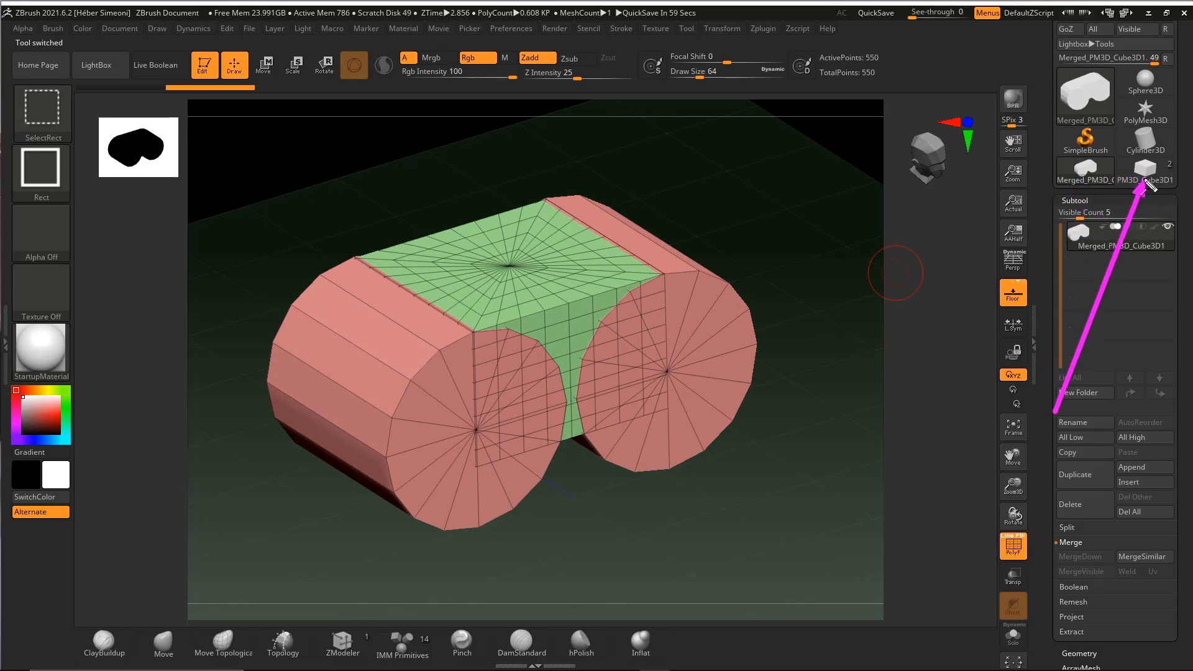
{"action": "scroll", "coordinate": [1187, 209], "scroll_direction": "up", "scroll_amount": 1}
{"action": "scroll", "coordinate": [1175, 208], "scroll_direction": "up", "scroll_amount": 2}
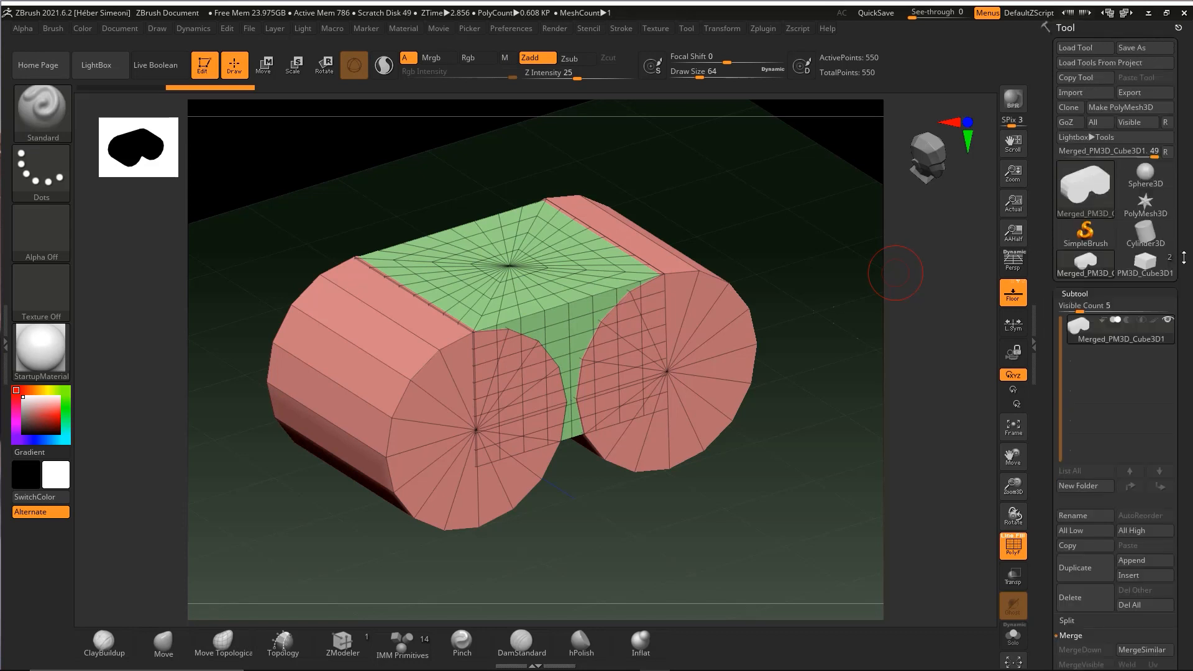
{"action": "left_click", "coordinate": [1134, 236]}
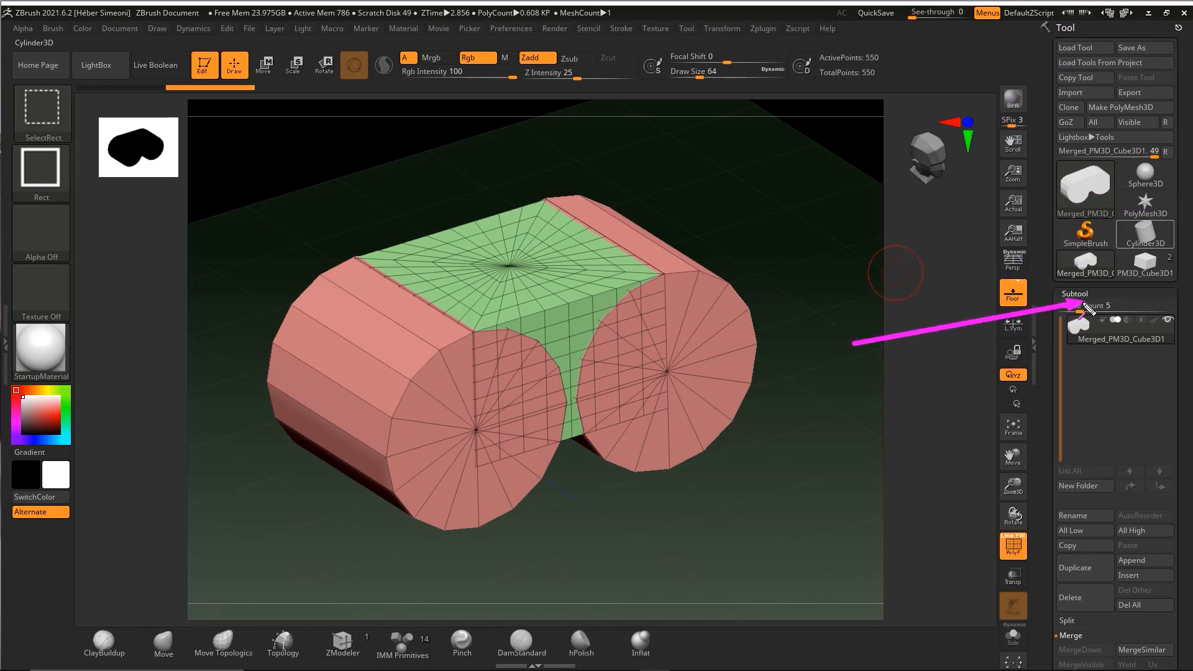
{"action": "left_click", "coordinate": [1140, 264]}
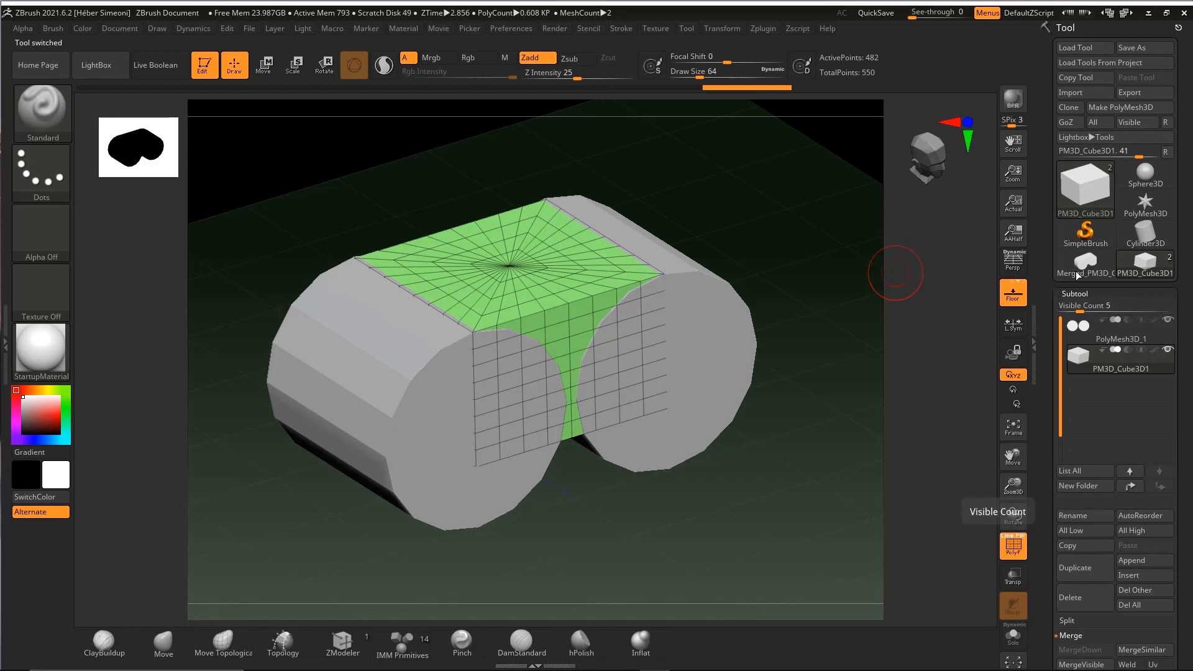
{"action": "left_click", "coordinate": [1057, 269]}
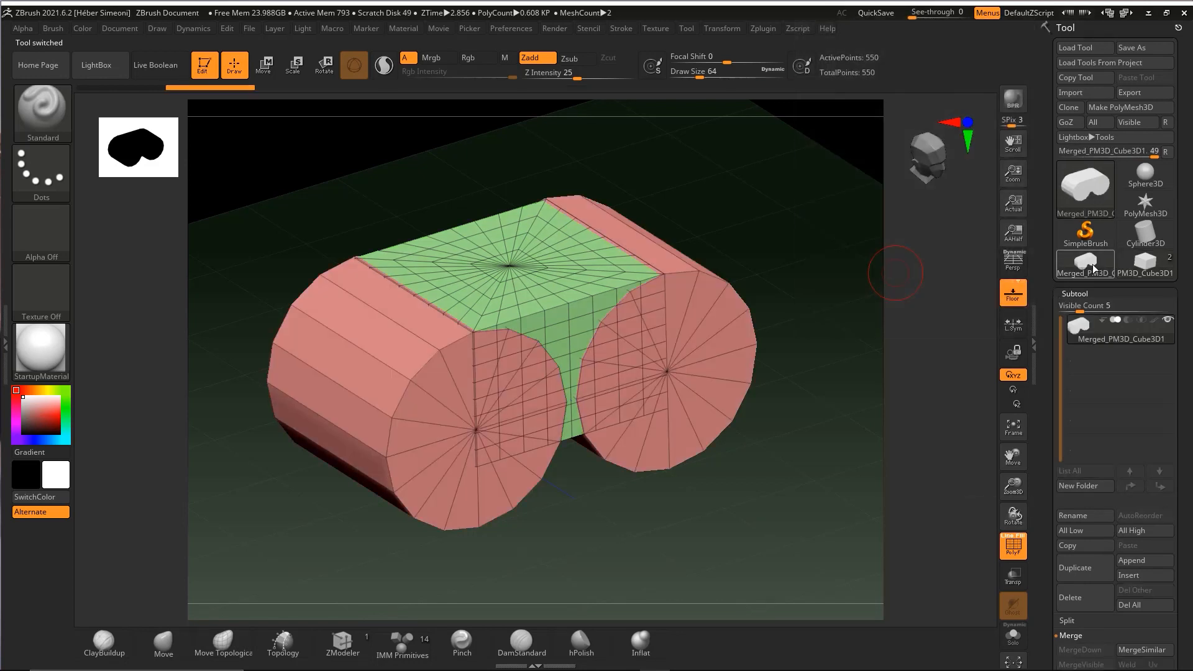
Convert the merged mesh with DynaMesh at resolution 128 and check its surface without the polygon wireframe
{"action": "left_click_drag", "start_coordinate": [1163, 287], "coordinate": [1163, 251]}
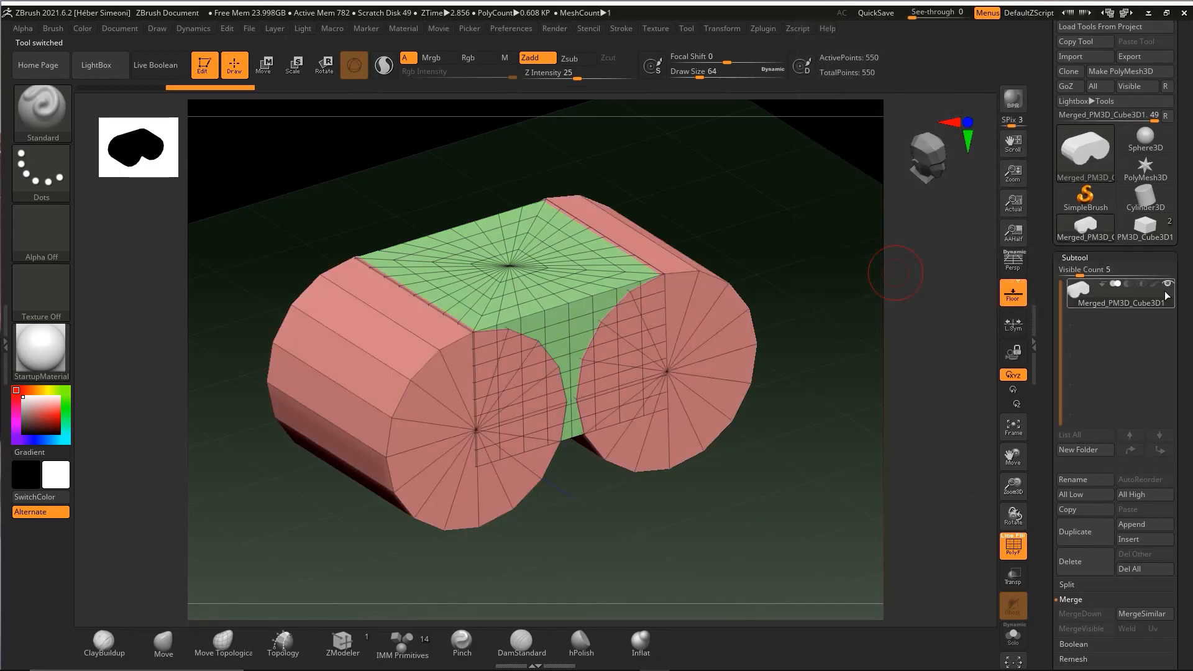
{"action": "left_click_drag", "start_coordinate": [1180, 332], "coordinate": [1167, 276]}
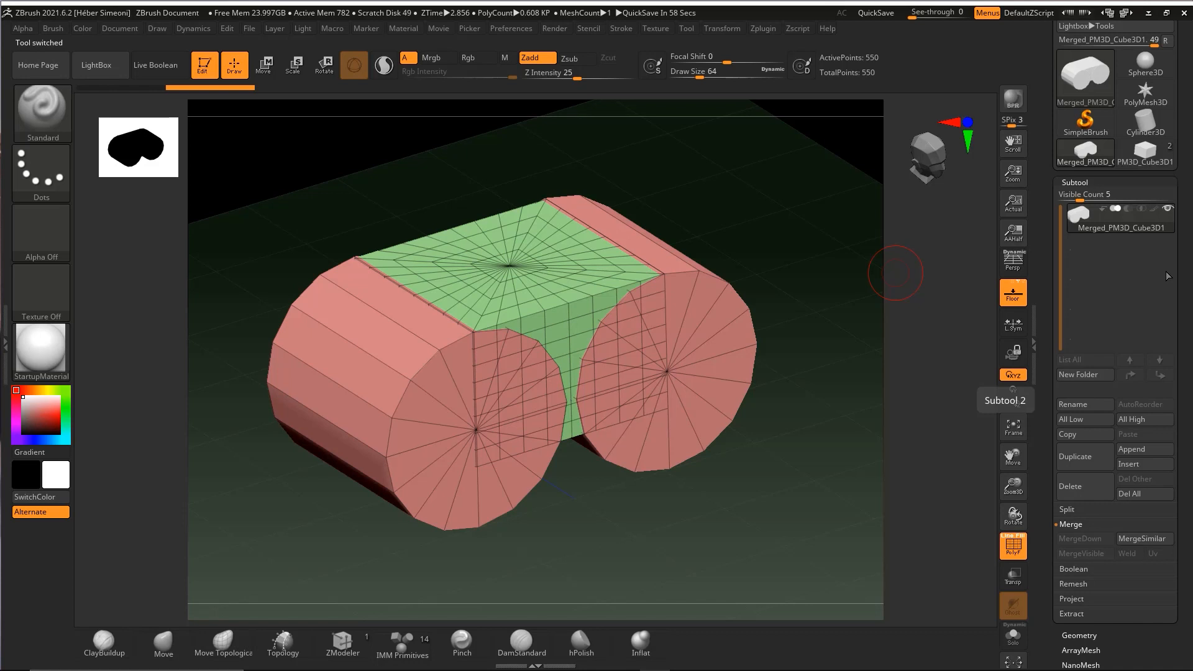
{"action": "left_click_drag", "start_coordinate": [861, 316], "coordinate": [863, 295]}
{"action": "mouse_move", "coordinate": [784, 442]}
{"action": "left_mouse_down", "text": "ctrl+shift"}
{"action": "mouse_move", "coordinate": [1070, 175]}
{"action": "mouse_move", "coordinate": [1077, 229]}
{"action": "mouse_move", "coordinate": [560, 341]}
{"action": "mouse_move", "coordinate": [519, 331]}
{"action": "mouse_move", "coordinate": [555, 394]}
{"action": "mouse_move", "coordinate": [596, 415]}
{"action": "mouse_move", "coordinate": [679, 364]}
{"action": "mouse_move", "coordinate": [505, 341]}
{"action": "mouse_move", "coordinate": [1081, 231]}
{"action": "mouse_move", "coordinate": [585, 343]}
{"action": "left_mouse_up", "text": "ctrl+shift"}
{"action": "mouse_move", "coordinate": [441, 529]}
{"action": "left_mouse_down", "text": "ctrl+shift"}
{"action": "mouse_move", "coordinate": [498, 327]}
{"action": "mouse_move", "coordinate": [624, 464]}
{"action": "mouse_move", "coordinate": [704, 407]}
{"action": "mouse_move", "coordinate": [542, 423]}
{"action": "left_mouse_up", "text": "ctrl+shift"}
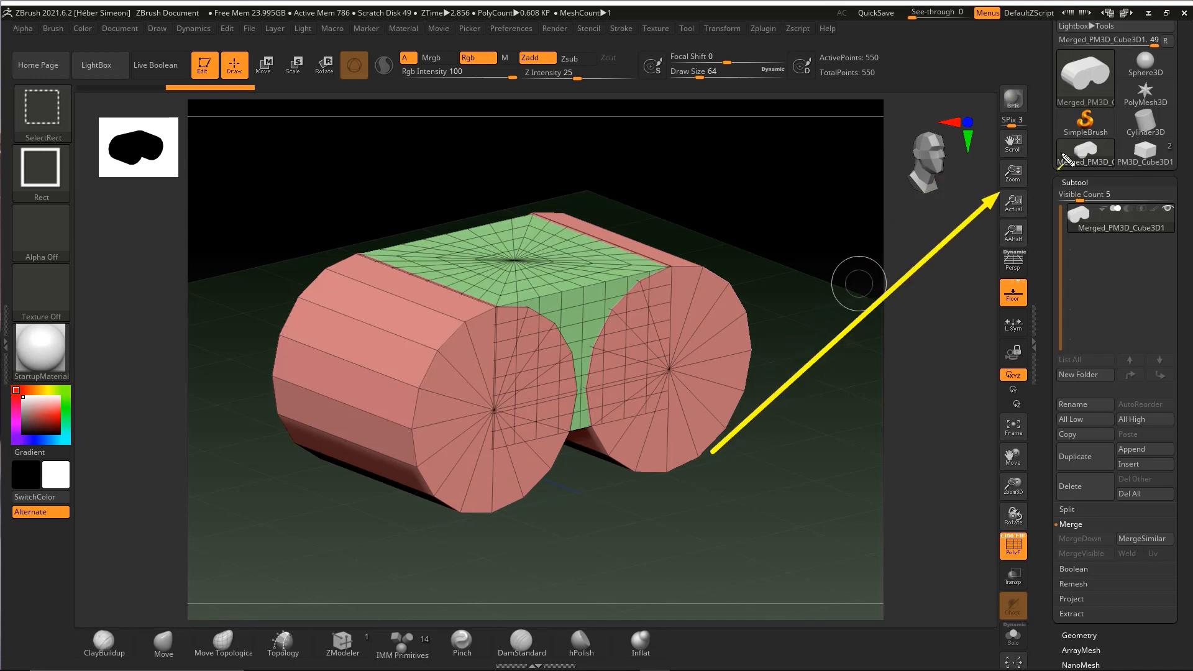
{"action": "left_click", "coordinate": [1079, 635]}
{"action": "left_click_drag", "start_coordinate": [1178, 426], "coordinate": [1118, 262]}
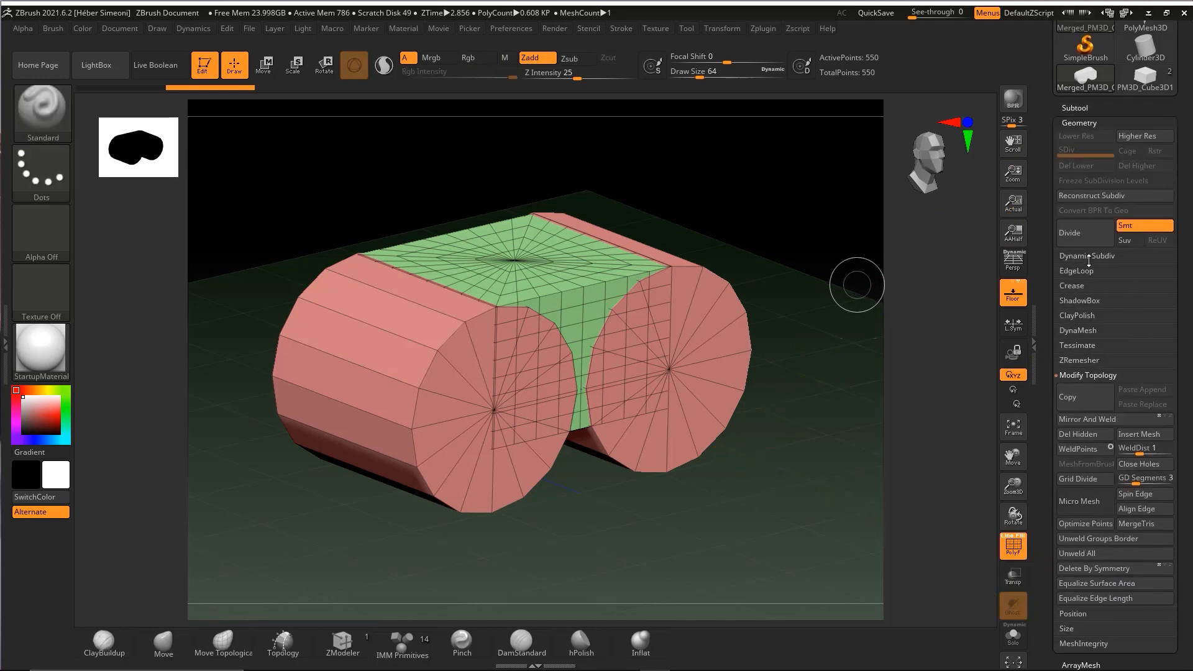
{"action": "left_click", "coordinate": [1077, 331]}
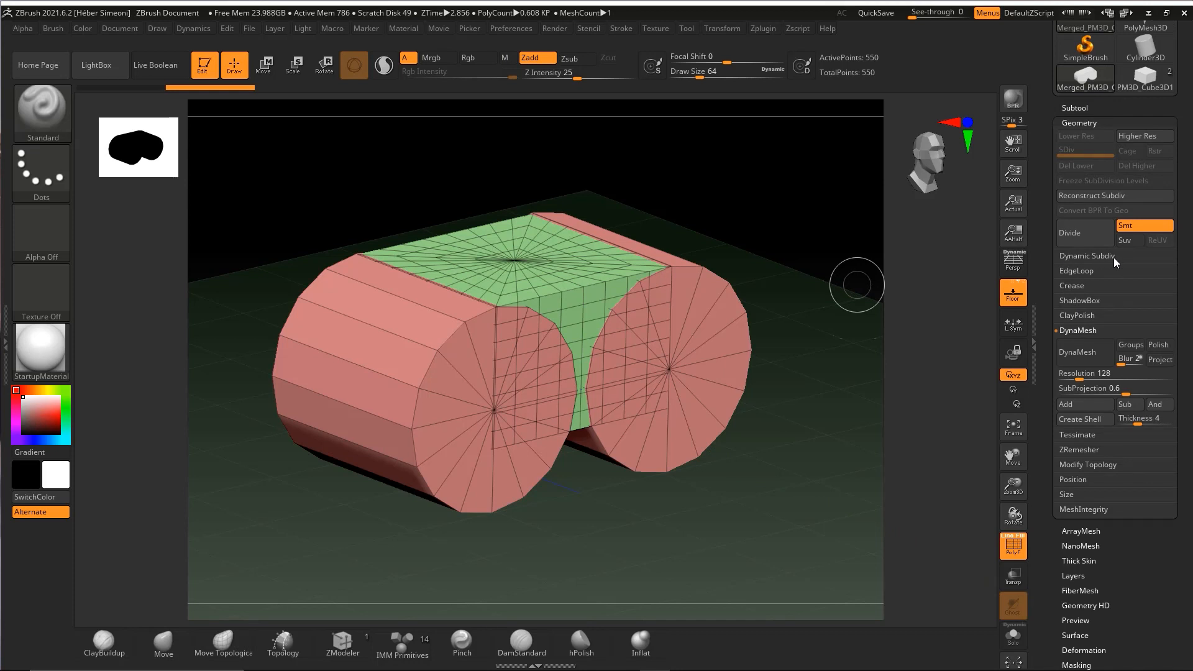
{"action": "left_click", "coordinate": [1072, 332]}
{"action": "left_click", "coordinate": [1072, 330]}
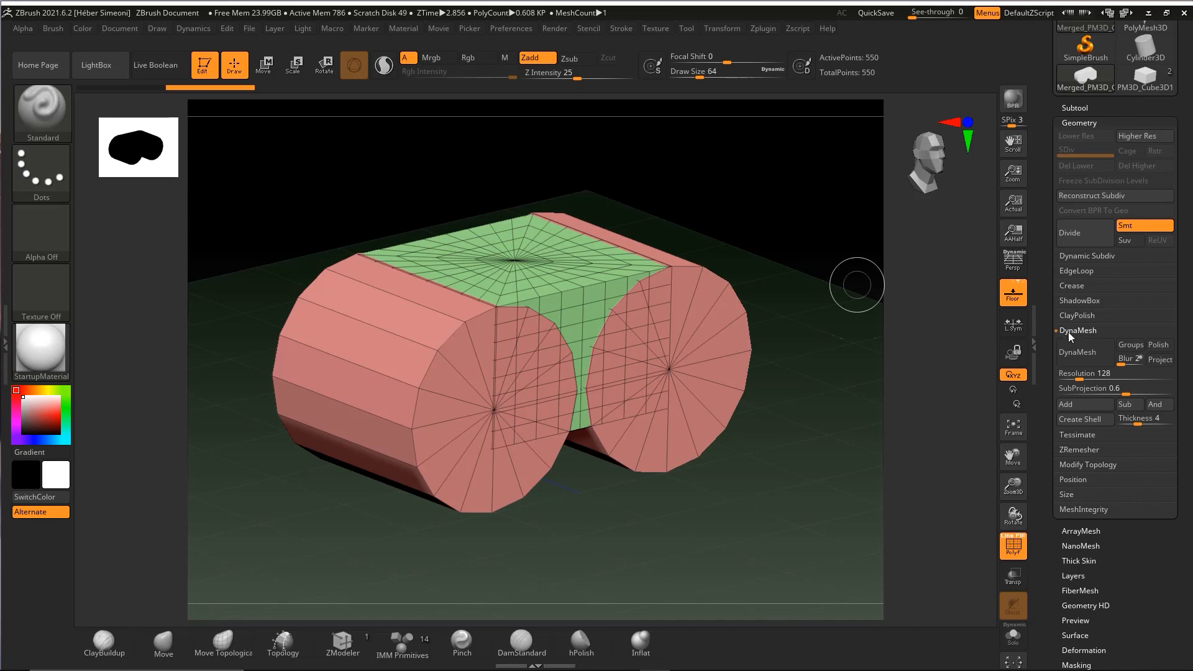
{"action": "left_click", "coordinate": [1081, 356]}
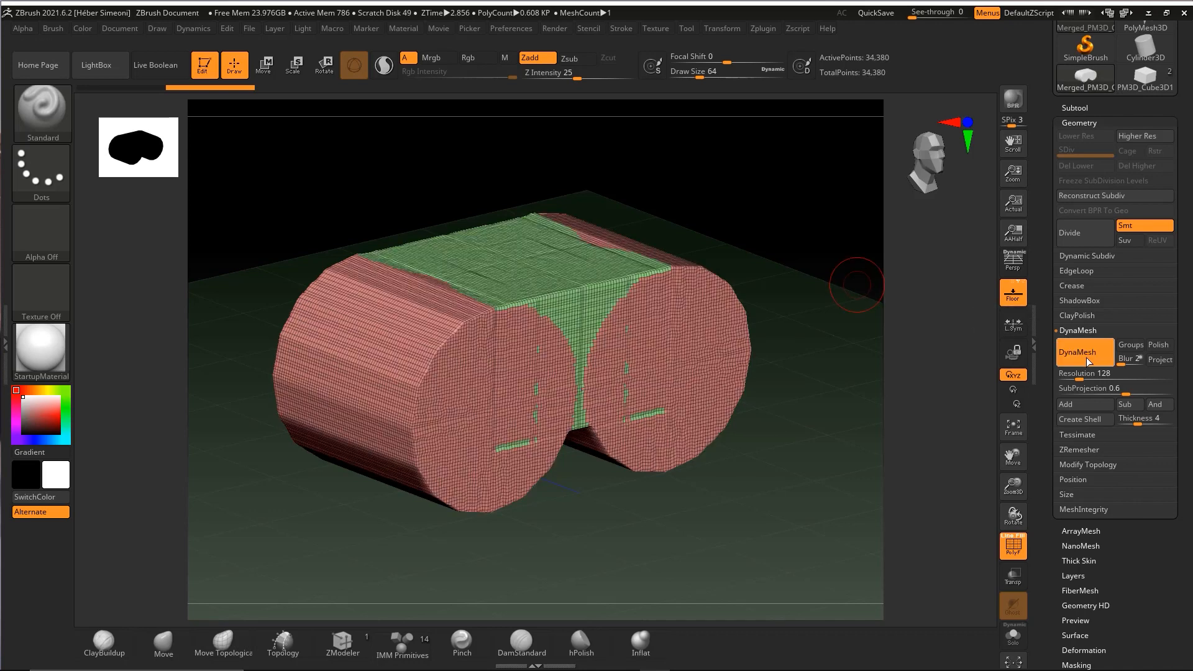
{"action": "key", "text": "shift+f"}
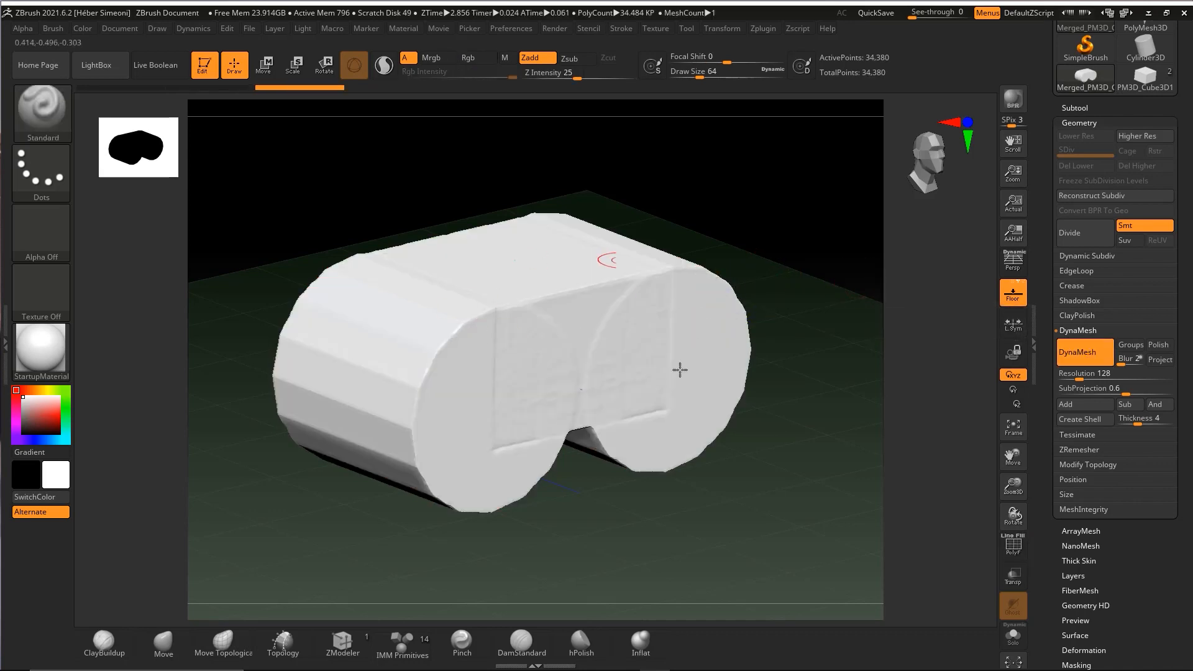
{"action": "key", "text": "shift+f"}
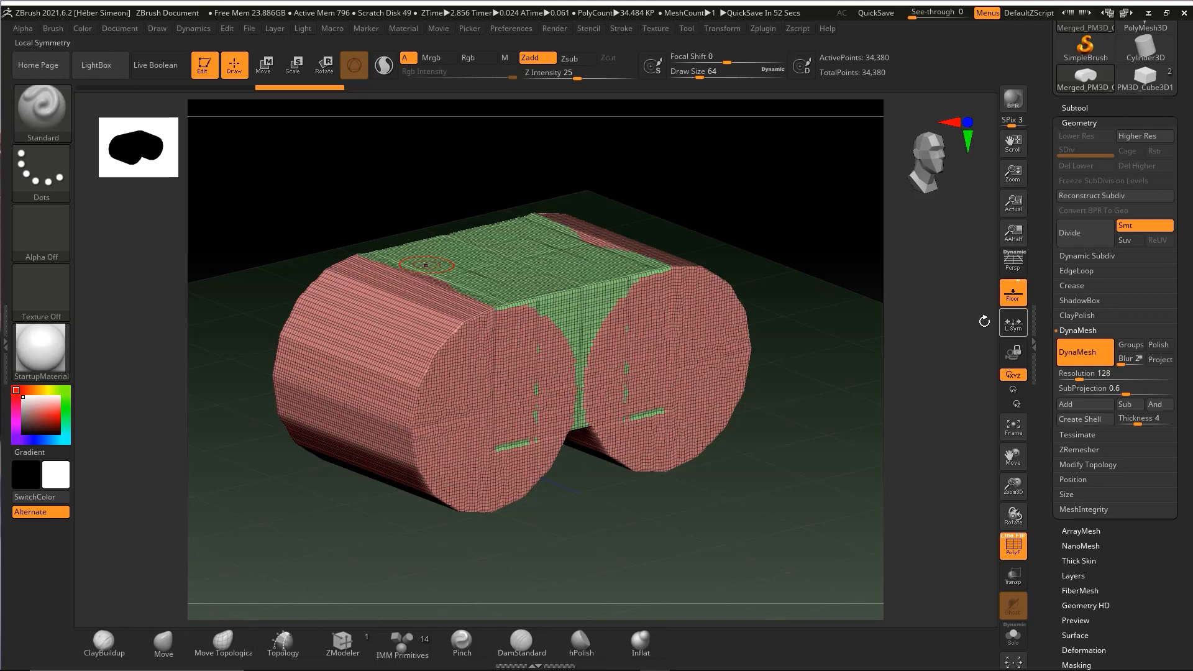
Open the ZRemesher settings and set Target Polygons Count to 0.1
{"action": "key", "text": "ctrl+shift"}
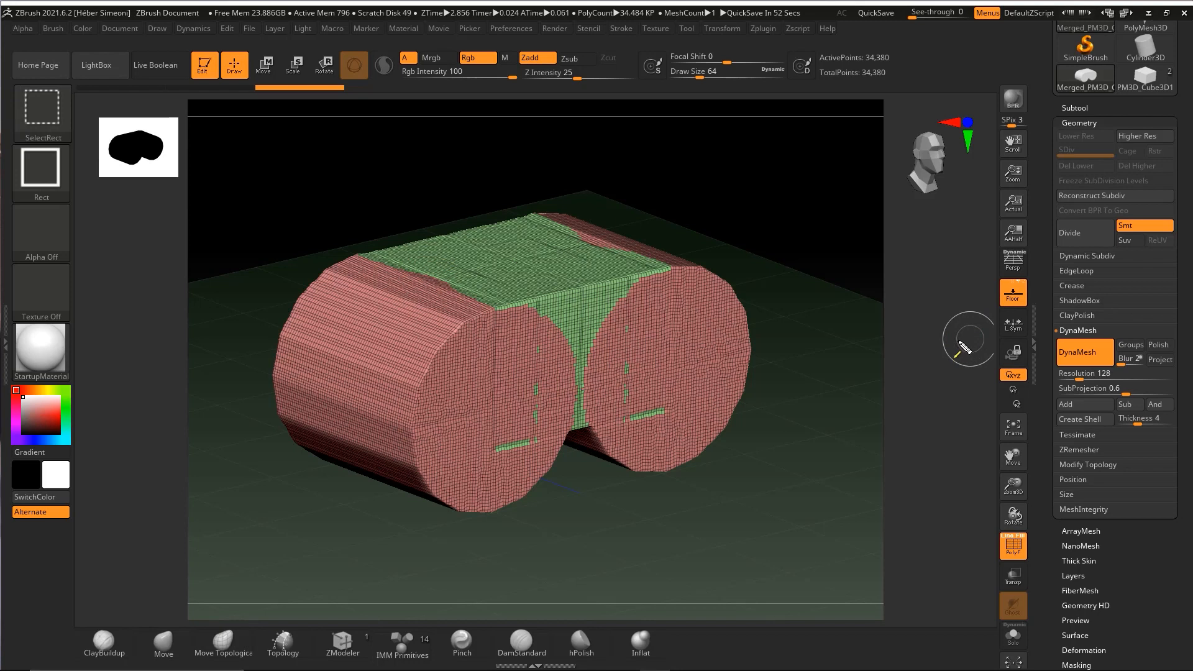
{"action": "left_click_drag", "start_coordinate": [837, 322], "coordinate": [1071, 443], "text": "ctrl+shift"}
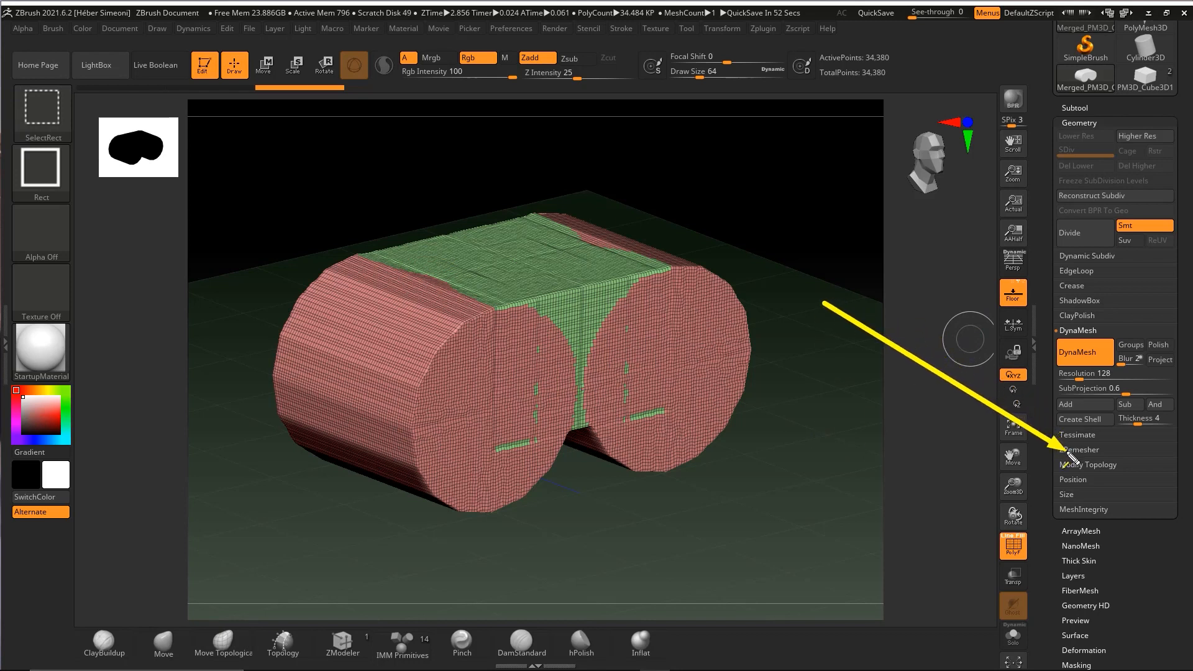
{"action": "key", "text": "Escape"}
{"action": "left_click", "coordinate": [1077, 450]}
{"action": "left_click_drag", "start_coordinate": [1173, 379], "coordinate": [1178, 305]}
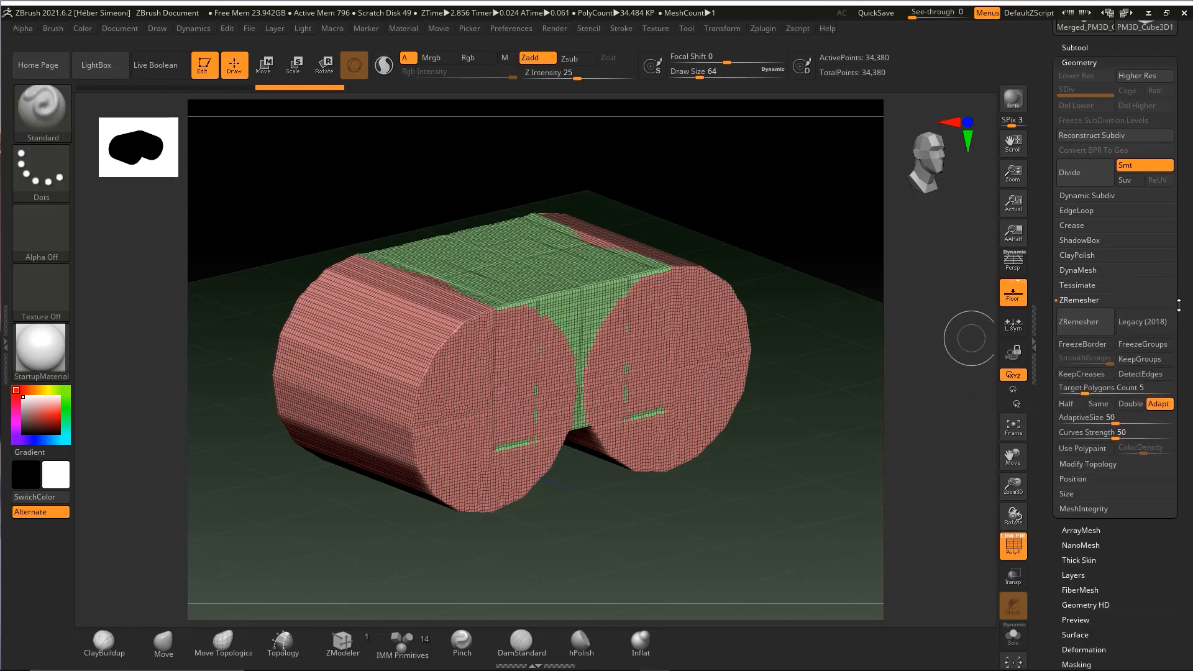
{"action": "mouse_move", "coordinate": [805, 177]}
{"action": "left_mouse_down", "text": "ctrl+shift"}
{"action": "mouse_move", "coordinate": [570, 359]}
{"action": "mouse_move", "coordinate": [689, 333]}
{"action": "mouse_move", "coordinate": [564, 271]}
{"action": "mouse_move", "coordinate": [457, 346]}
{"action": "mouse_move", "coordinate": [393, 301]}
{"action": "mouse_move", "coordinate": [714, 338]}
{"action": "mouse_move", "coordinate": [709, 329]}
{"action": "left_mouse_up", "text": "ctrl+shift"}
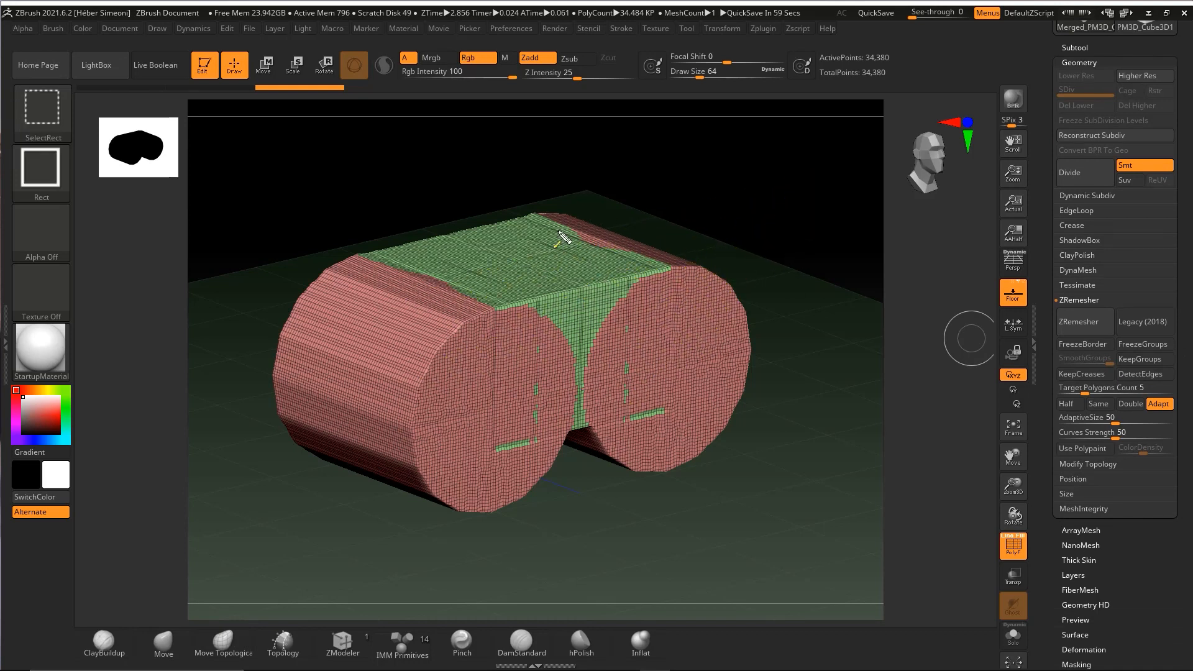
{"action": "mouse_move", "coordinate": [605, 212]}
{"action": "left_mouse_down", "text": "ctrl+shift"}
{"action": "mouse_move", "coordinate": [354, 345]}
{"action": "mouse_move", "coordinate": [459, 387]}
{"action": "mouse_move", "coordinate": [718, 357]}
{"action": "mouse_move", "coordinate": [627, 377]}
{"action": "left_mouse_up", "text": "ctrl+shift"}
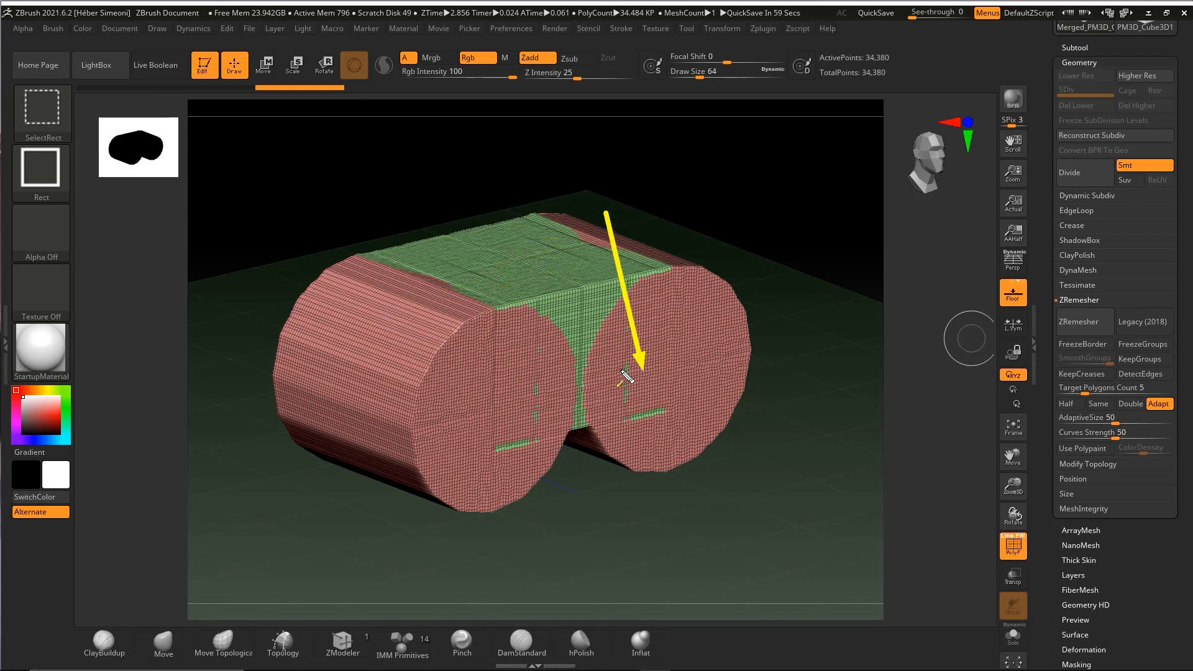
{"action": "mouse_move", "coordinate": [993, 161]}
{"action": "left_mouse_down", "text": "ctrl+shift"}
{"action": "mouse_move", "coordinate": [1083, 311]}
{"action": "mouse_move", "coordinate": [1088, 396]}
{"action": "mouse_move", "coordinate": [1113, 399]}
{"action": "left_mouse_up", "text": "ctrl+shift"}
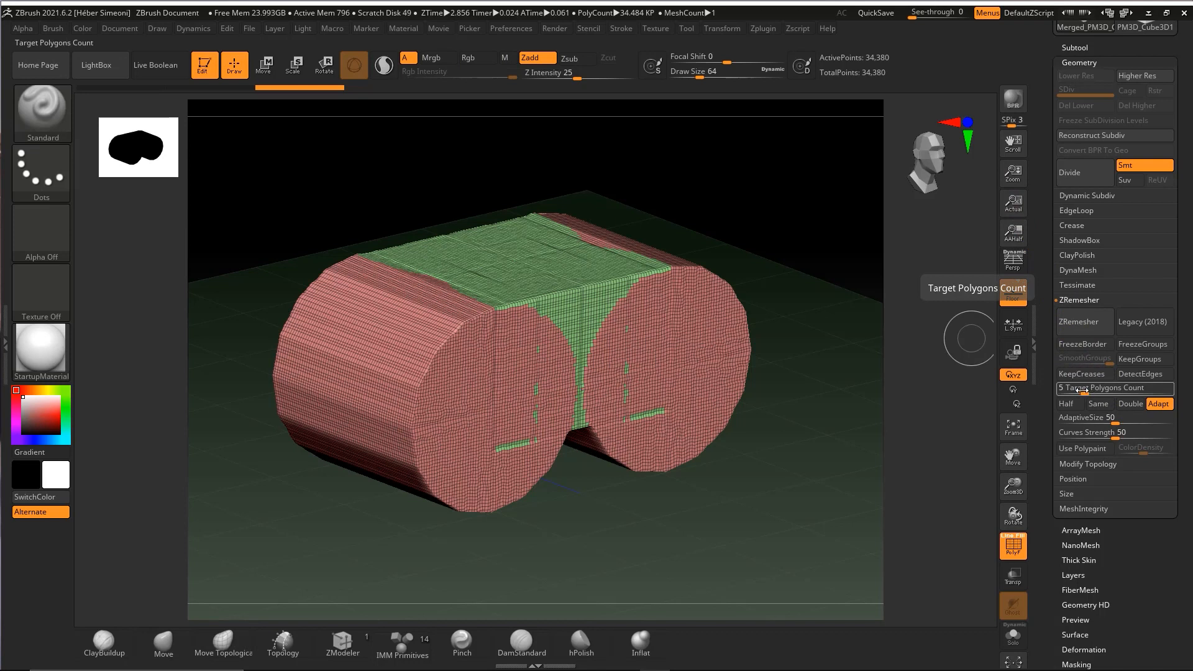
{"action": "left_click_drag", "start_coordinate": [1078, 389], "coordinate": [1036, 390]}
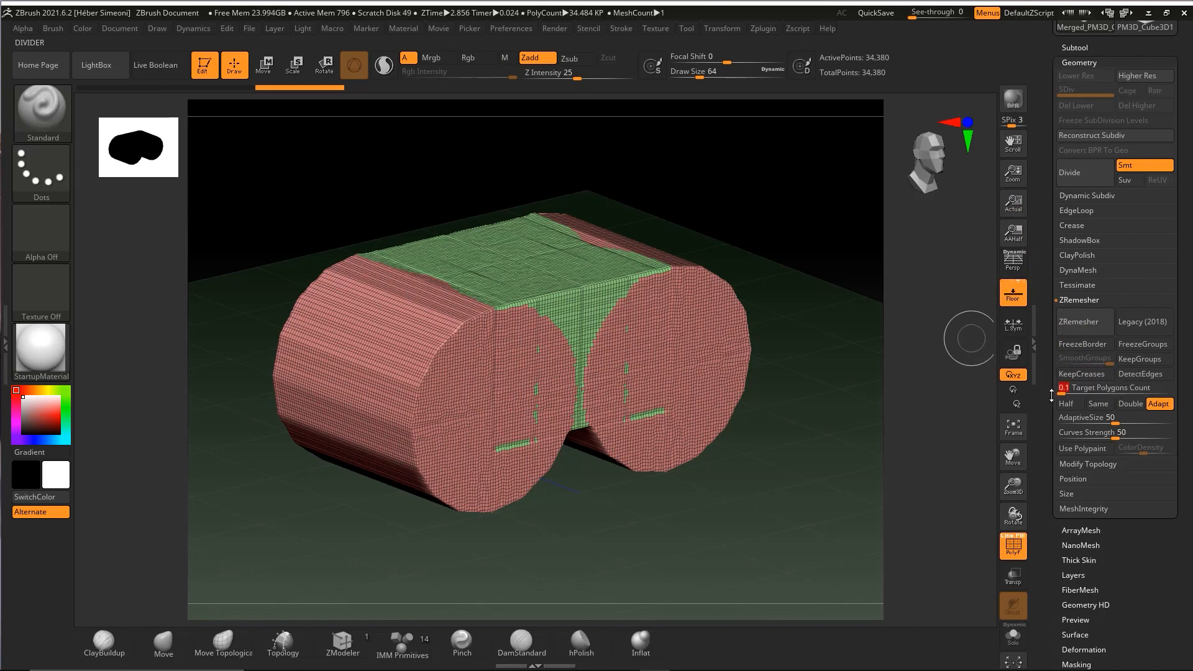
Run ZRemesher on the DynaMesh model and view its topology from the front
{"action": "mouse_move", "coordinate": [895, 520]}
{"action": "left_mouse_down", "text": "ctrl+shift"}
{"action": "mouse_move", "coordinate": [979, 383]}
{"action": "mouse_move", "coordinate": [1081, 327]}
{"action": "left_mouse_up", "text": "ctrl+shift"}
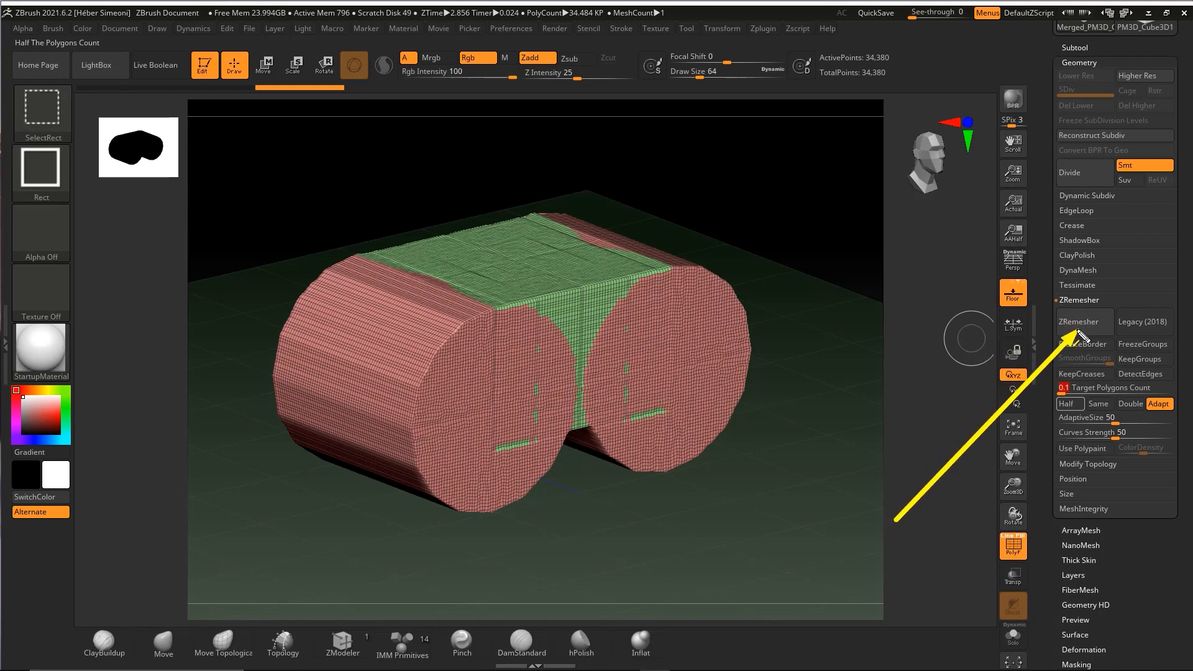
{"action": "left_click", "coordinate": [1082, 326]}
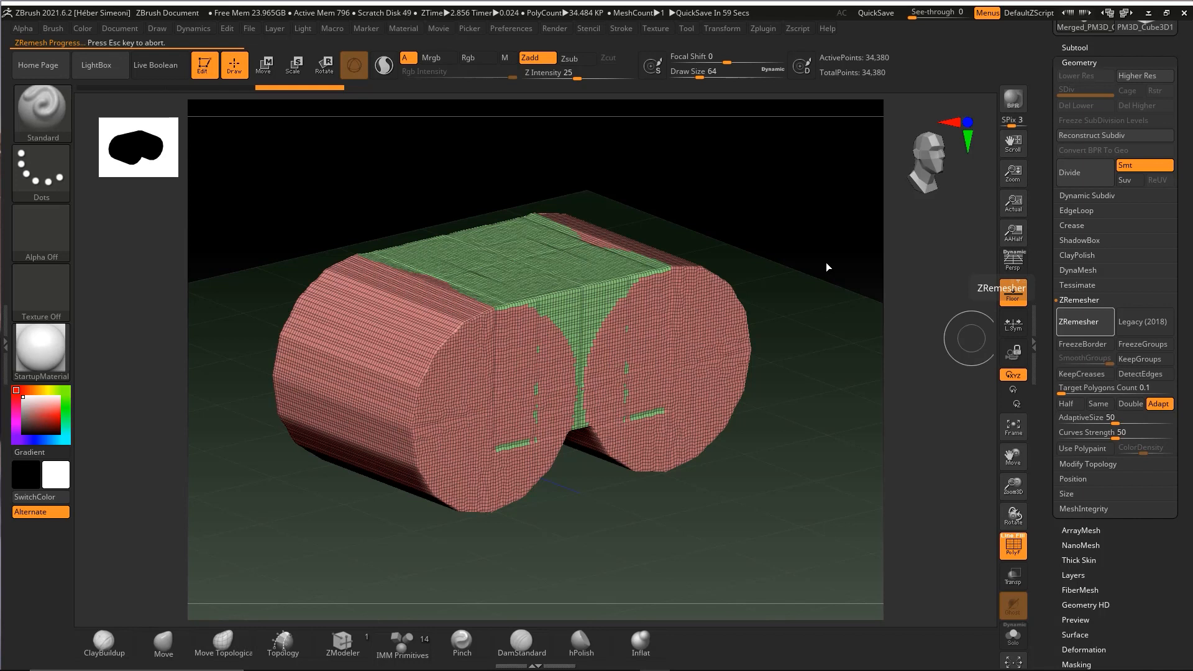
{"action": "left_click_drag", "start_coordinate": [826, 262], "coordinate": [795, 246], "text": "shift"}
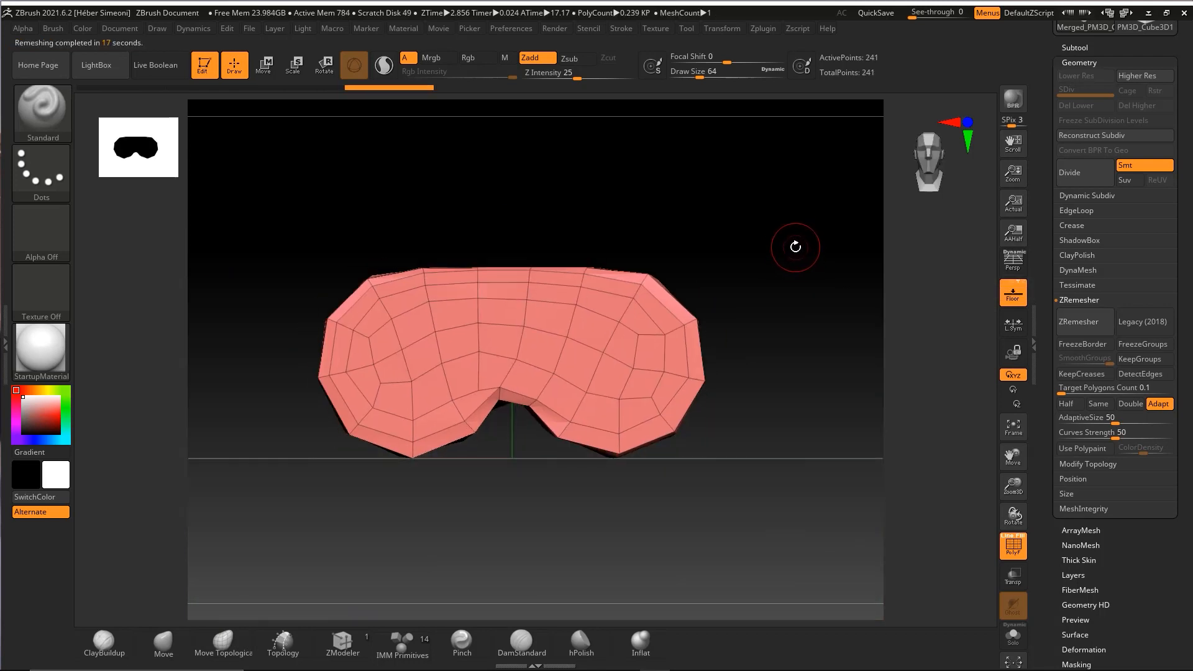
Apply Mirror And Weld to the remeshed model and inspect both halves
{"action": "key", "text": "ctrl+shift"}
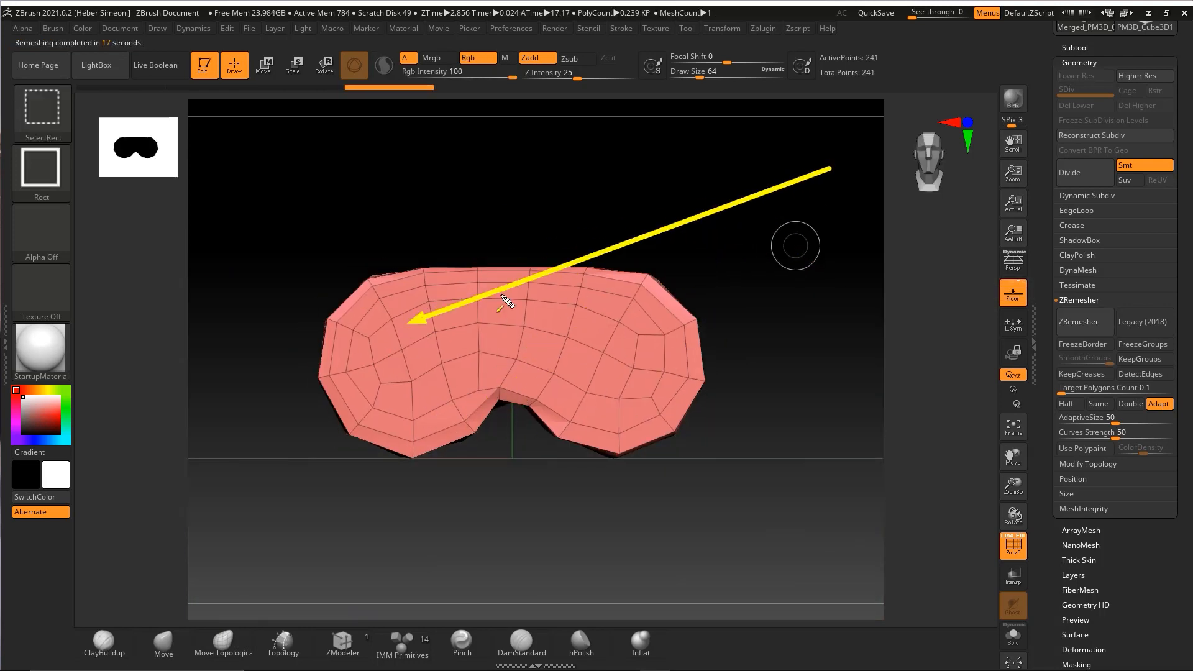
{"action": "mouse_move", "coordinate": [501, 295]}
{"action": "left_mouse_down"}
{"action": "mouse_move", "coordinate": [420, 353]}
{"action": "mouse_move", "coordinate": [544, 375]}
{"action": "mouse_move", "coordinate": [408, 337]}
{"action": "left_mouse_up"}
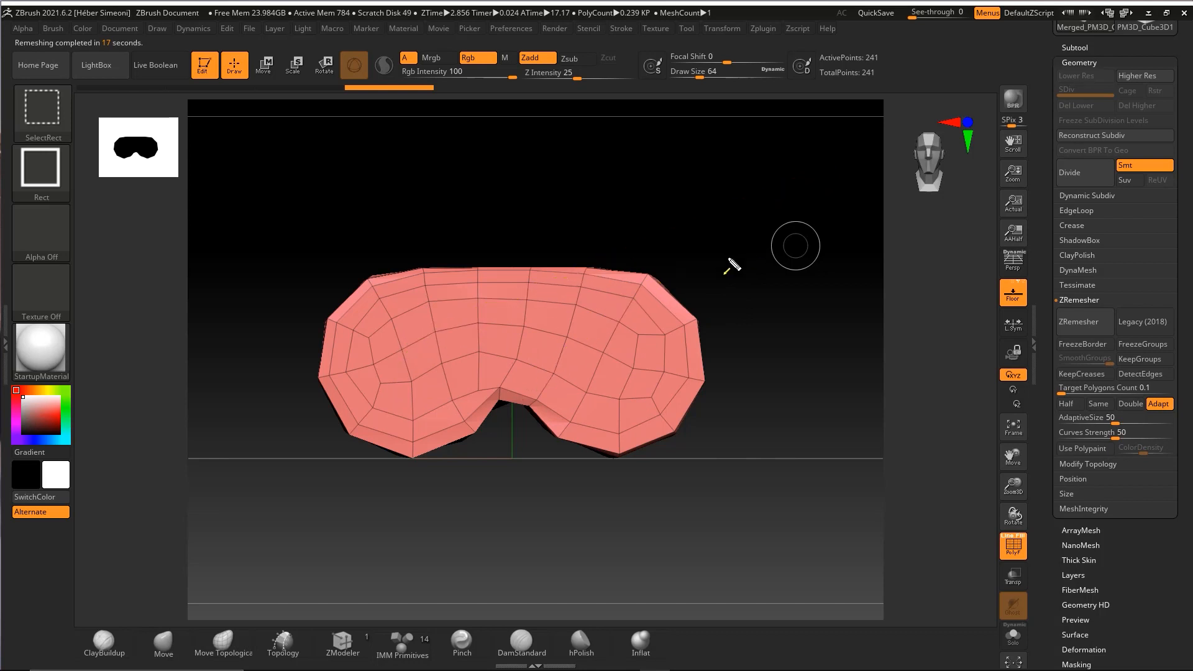
{"action": "mouse_move", "coordinate": [763, 236]}
{"action": "left_mouse_down"}
{"action": "mouse_move", "coordinate": [664, 341]}
{"action": "mouse_move", "coordinate": [399, 372]}
{"action": "mouse_move", "coordinate": [525, 348]}
{"action": "mouse_move", "coordinate": [676, 365]}
{"action": "mouse_move", "coordinate": [519, 353]}
{"action": "mouse_move", "coordinate": [523, 335]}
{"action": "mouse_move", "coordinate": [1028, 244]}
{"action": "mouse_move", "coordinate": [1093, 460]}
{"action": "mouse_move", "coordinate": [1084, 464]}
{"action": "left_mouse_up"}
{"action": "left_click", "coordinate": [1084, 464]}
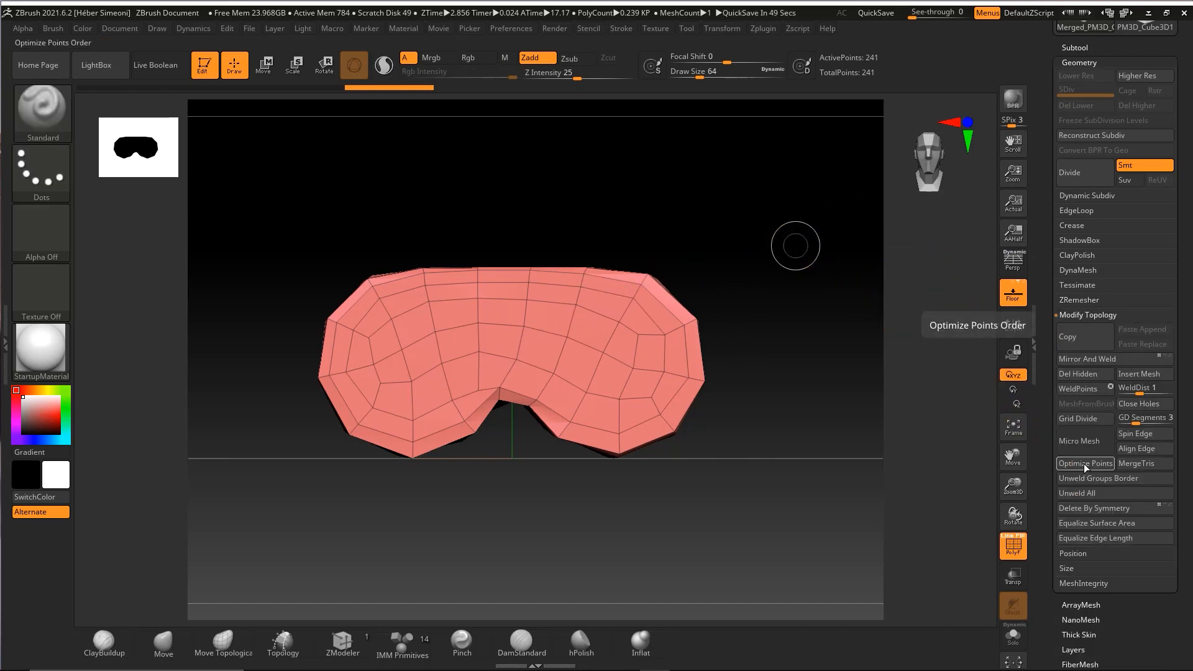
{"action": "left_click", "coordinate": [1085, 359]}
{"action": "left_click_drag", "start_coordinate": [665, 234], "coordinate": [772, 274]}
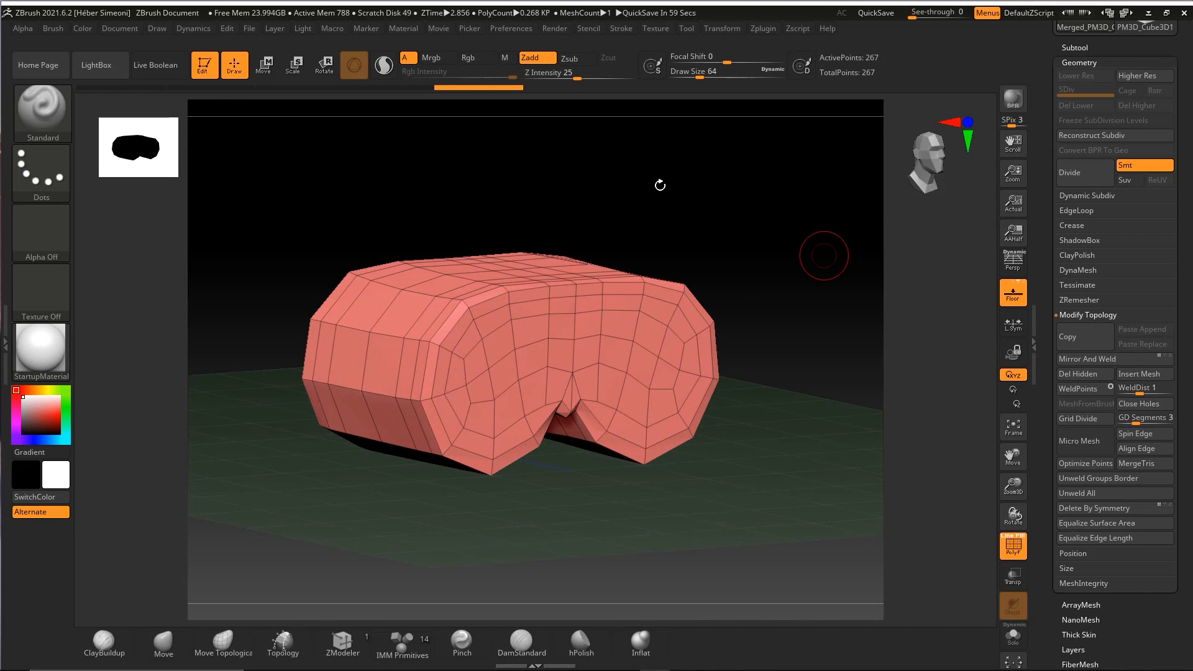
{"action": "left_click_drag", "start_coordinate": [660, 184], "coordinate": [715, 213]}
{"action": "key", "text": "ctrl"}
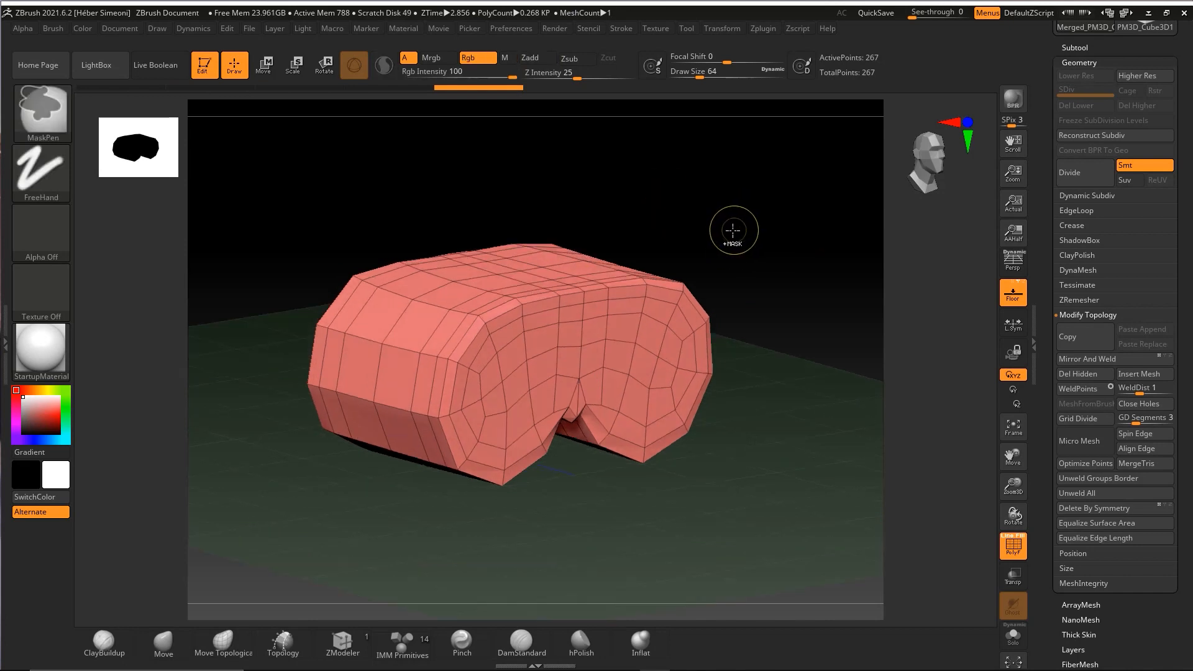
Undo the mirror and weld and the ZRemesher pass, going back to the dense DynaMesh model
{"action": "key", "text": "ctrl+z"}
{"action": "key", "text": "ctrl+z"}
{"action": "key", "text": "ctrl+z"}
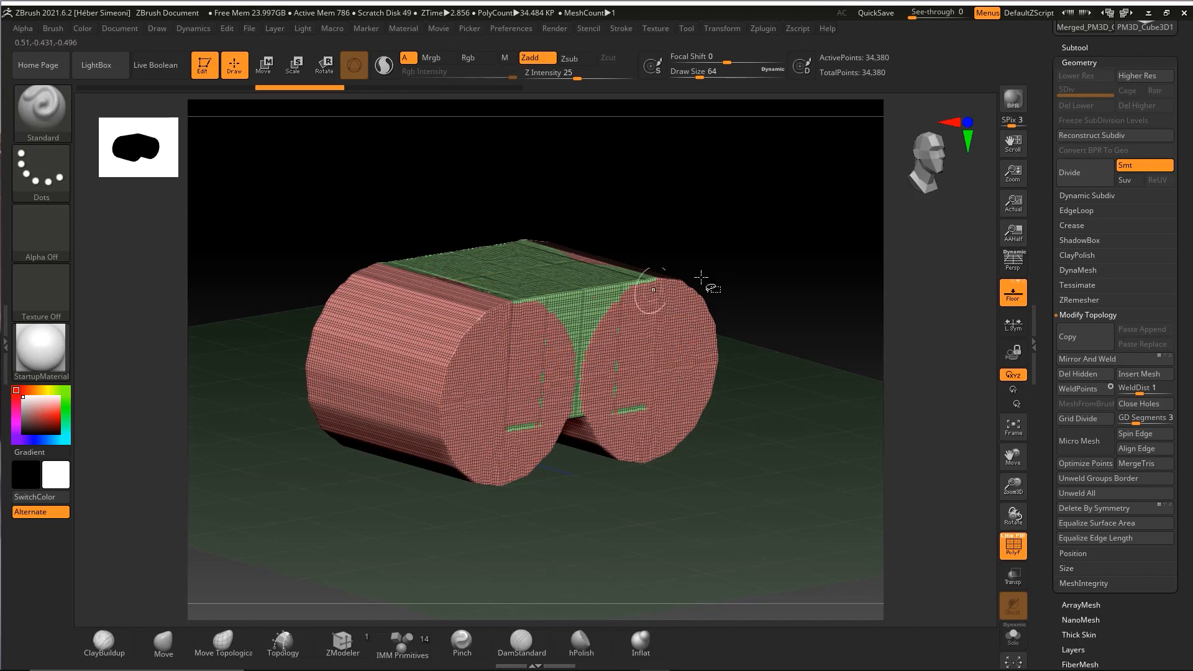
Reopen the ZRemesher settings and turn on symmetry across X for the DynaMesh model
{"action": "key", "text": "ctrl+shift"}
{"action": "left_click_drag", "start_coordinate": [653, 129], "coordinate": [1058, 383]}
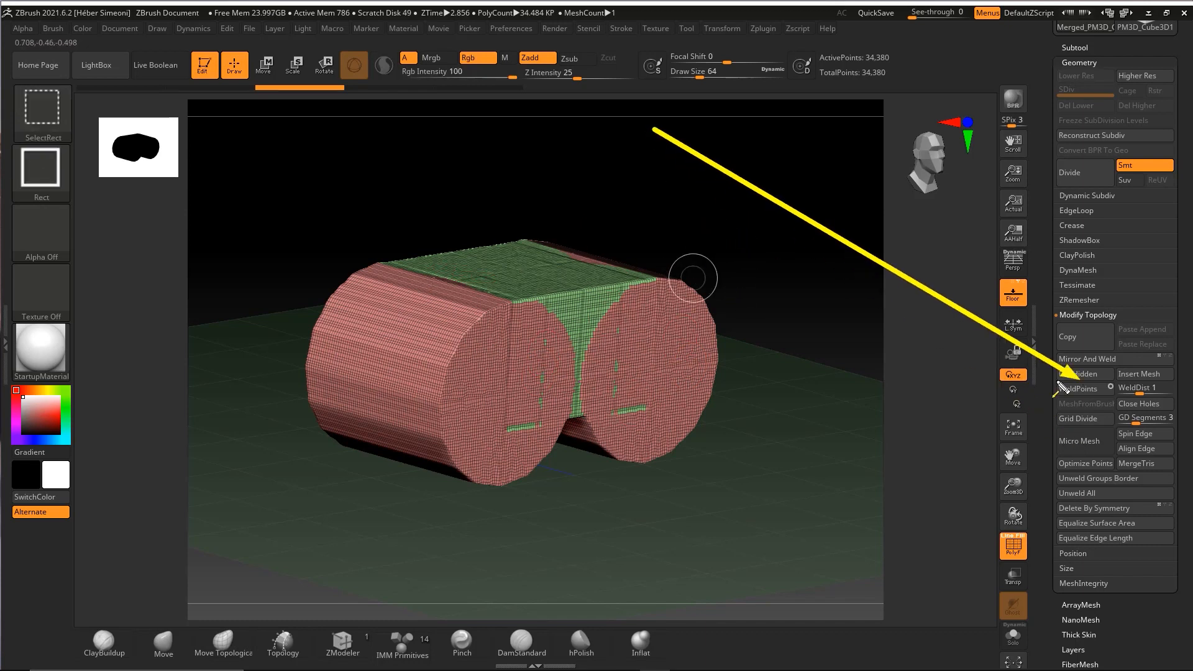
{"action": "left_click", "coordinate": [1068, 300]}
{"action": "left_click_drag", "start_coordinate": [802, 271], "coordinate": [776, 248]}
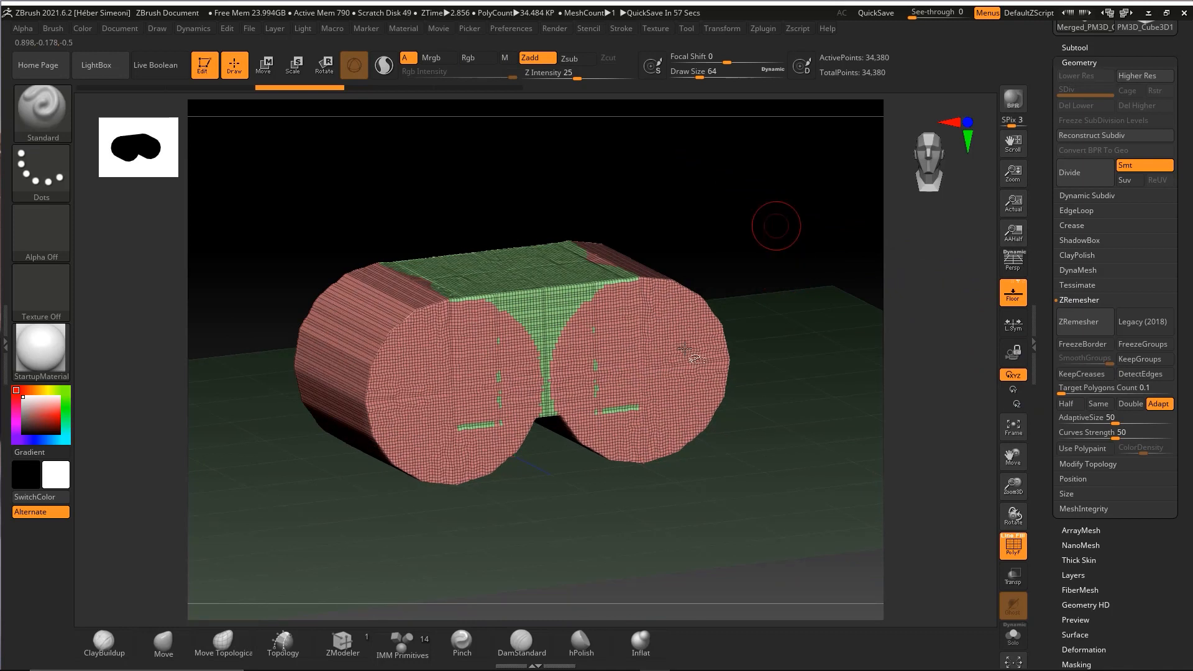
{"action": "key", "text": "ctrl+shift"}
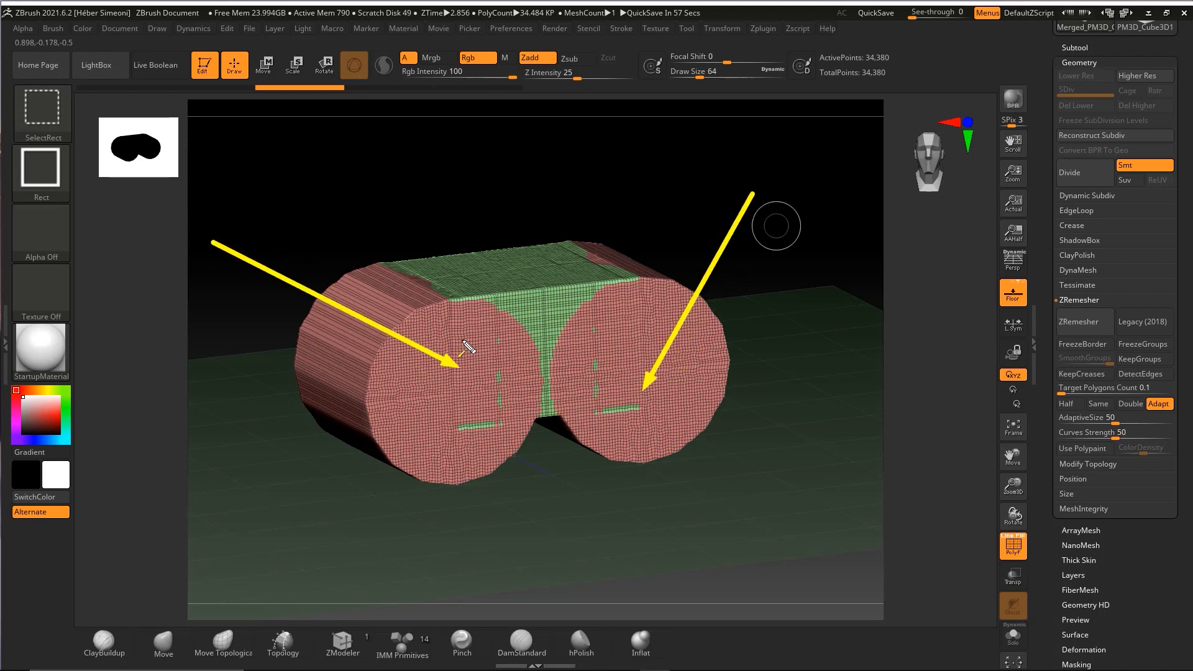
{"action": "key", "text": "e"}
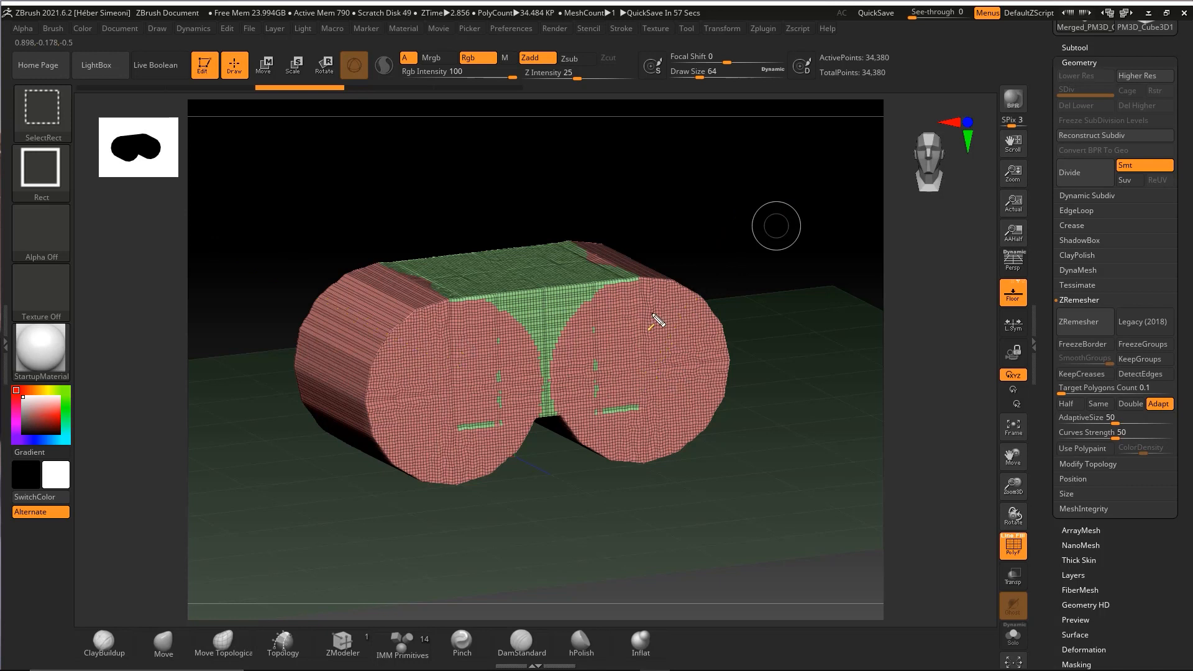
{"action": "key", "text": "Escape"}
{"action": "mouse_move", "coordinate": [679, 265]}
{"action": "left_mouse_down", "text": "shift"}
{"action": "mouse_move", "coordinate": [685, 246]}
{"action": "mouse_move", "coordinate": [766, 291]}
{"action": "left_mouse_up", "text": "shift"}
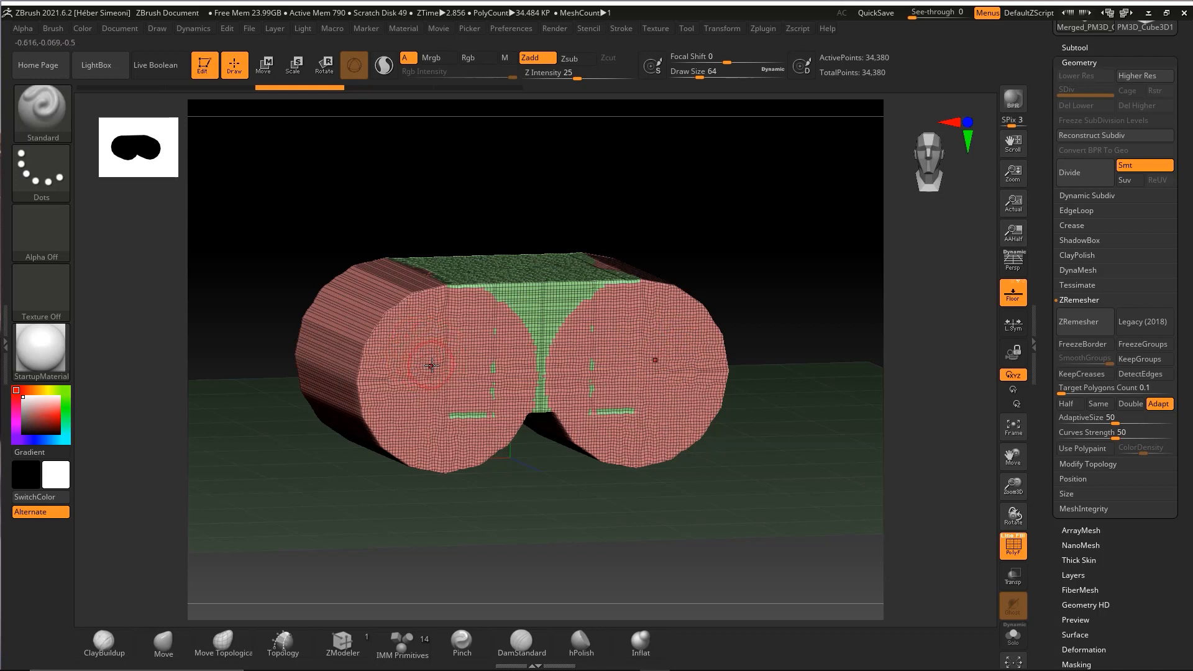
Remesh the model symmetrically with ZRemesher at a Target Polygons Count of 0.1 and inspect the new topology
{"action": "key", "text": "ctrl+shift+3"}
{"action": "left_click_drag", "start_coordinate": [741, 136], "coordinate": [1074, 325]}
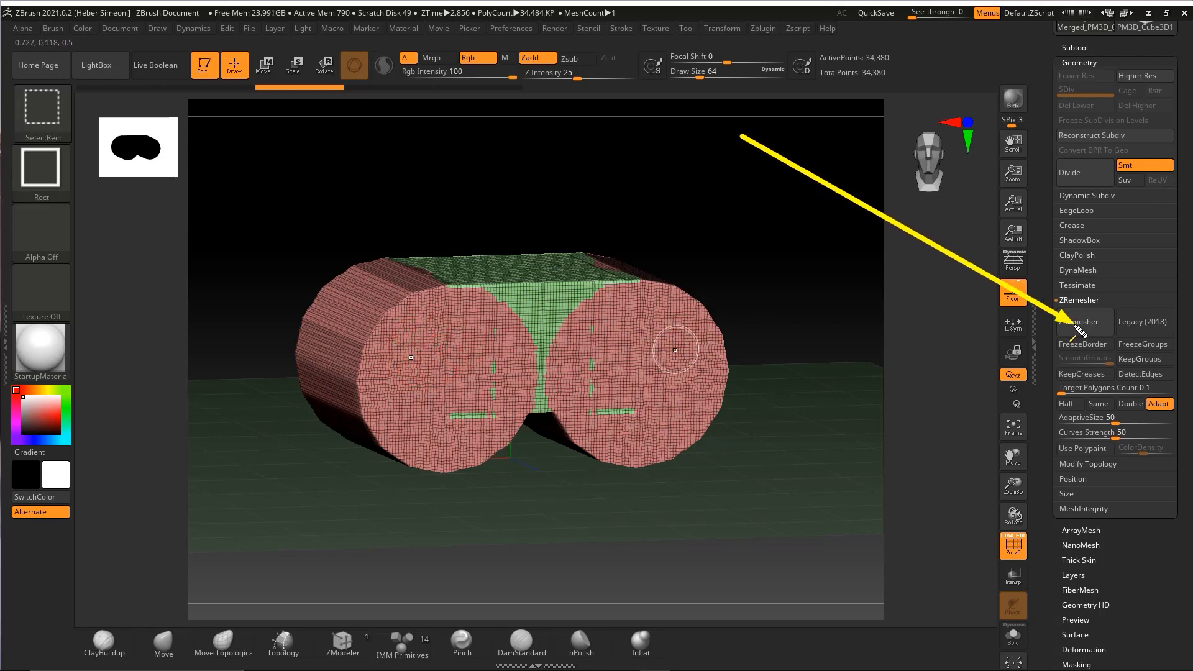
{"action": "key", "text": "ctrl+shift+3"}
{"action": "left_click", "coordinate": [1076, 323]}
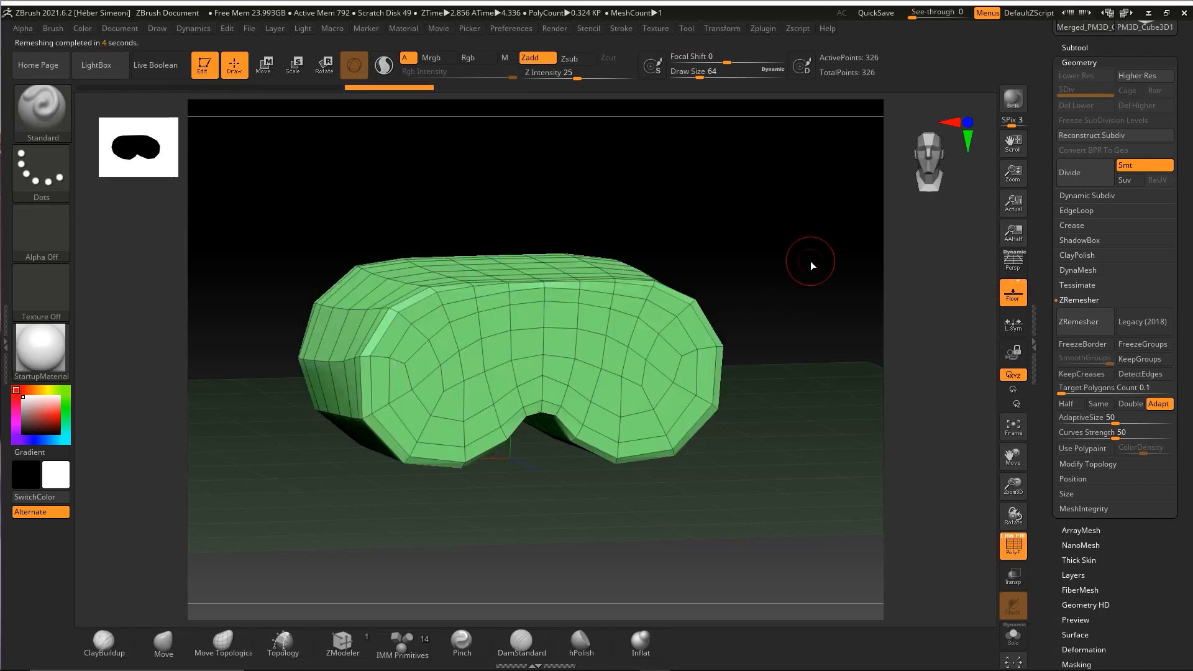
{"action": "left_click_drag", "start_coordinate": [753, 248], "coordinate": [800, 307], "text": "shift"}
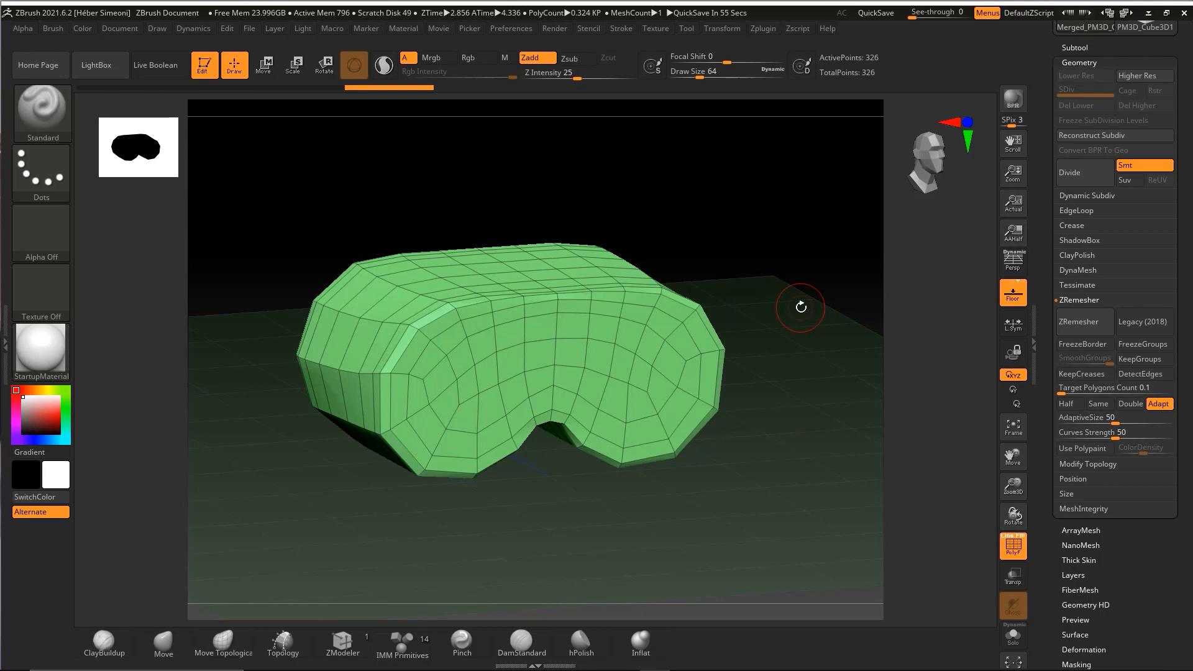
{"action": "left_click_drag", "start_coordinate": [793, 263], "coordinate": [300, 245], "text": "shift"}
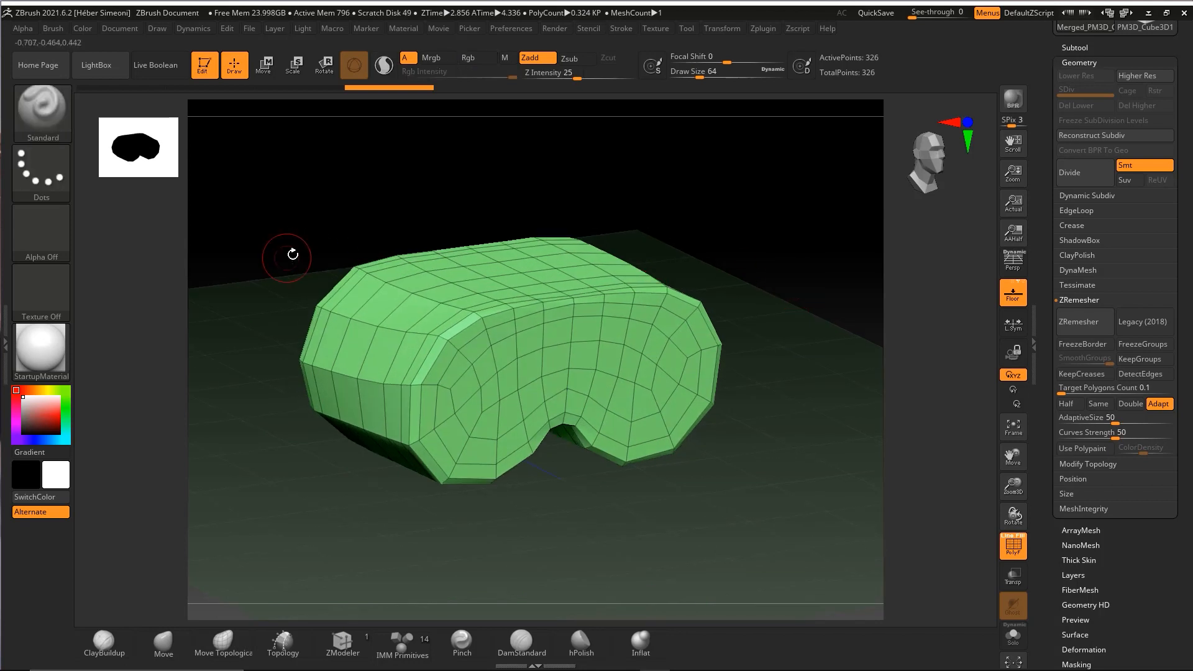
Scale the remeshed goggle shape along Z to about 0.24 of its depth, making it a thin goggle slab
{"action": "key", "text": "ctrl+shift+3"}
{"action": "left_click_drag", "start_coordinate": [259, 315], "coordinate": [272, 72]}
{"action": "left_click", "coordinate": [265, 65]}
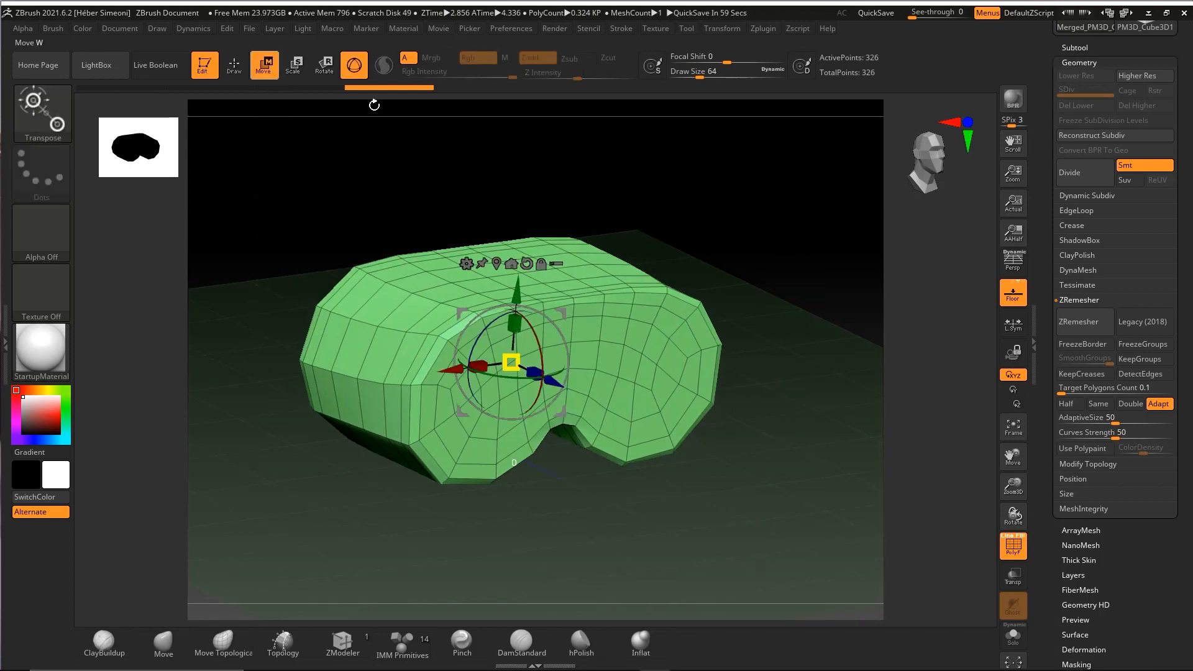
{"action": "left_click_drag", "start_coordinate": [687, 207], "coordinate": [729, 208]}
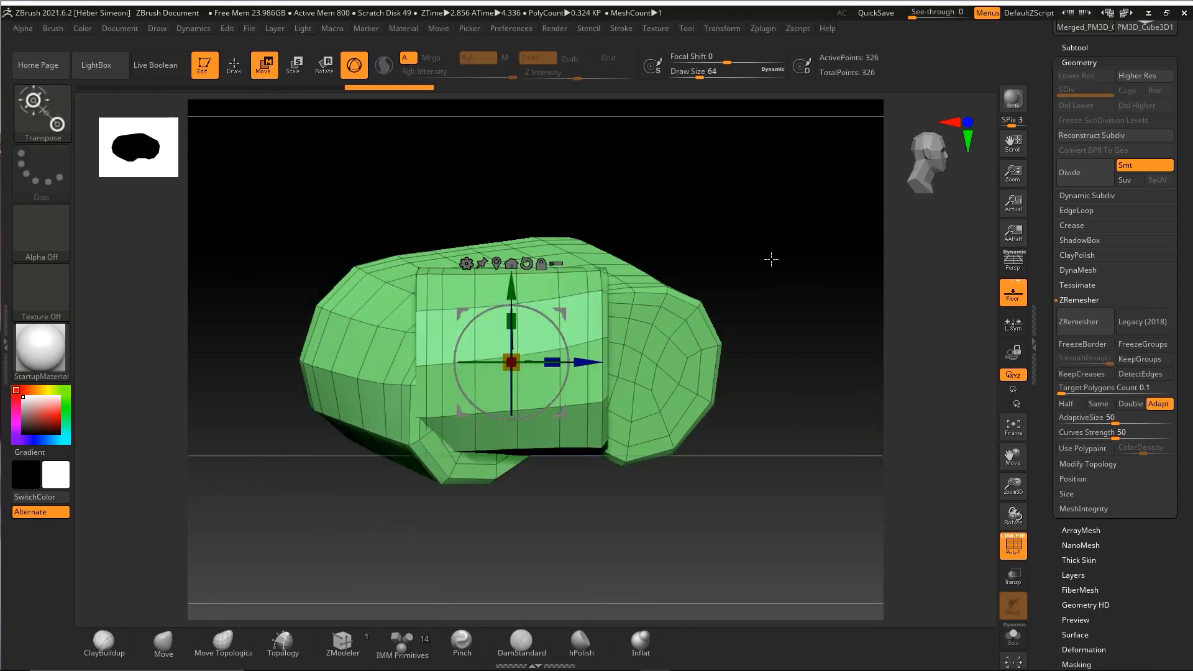
{"action": "key", "text": "ctrl+n"}
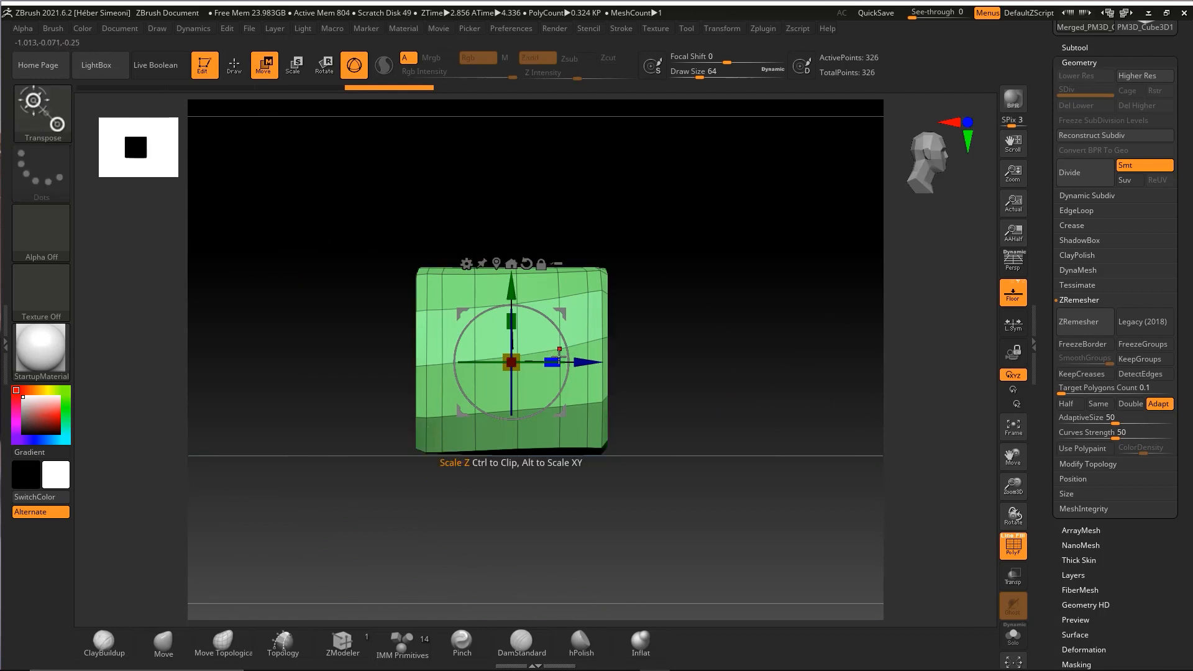
{"action": "left_click_drag", "start_coordinate": [559, 351], "coordinate": [445, 357]}
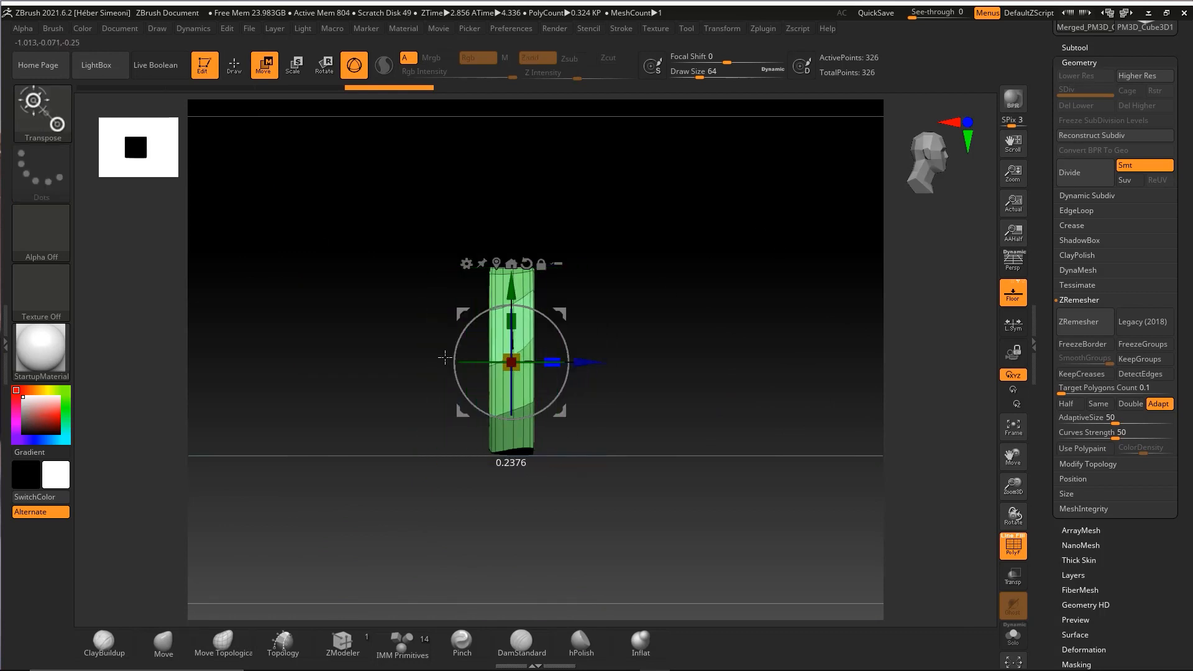
{"action": "mouse_move", "coordinate": [583, 313]}
{"action": "left_mouse_down"}
{"action": "mouse_move", "coordinate": [708, 271]}
{"action": "mouse_move", "coordinate": [782, 274]}
{"action": "mouse_move", "coordinate": [779, 296]}
{"action": "mouse_move", "coordinate": [756, 250]}
{"action": "mouse_move", "coordinate": [774, 277]}
{"action": "left_mouse_up"}
{"action": "key", "text": "q"}
Turn on Dynamic Subdiv for the flattened goggle shape and inspect its smoothed outline
{"action": "key", "text": "ctrl+shift+3"}
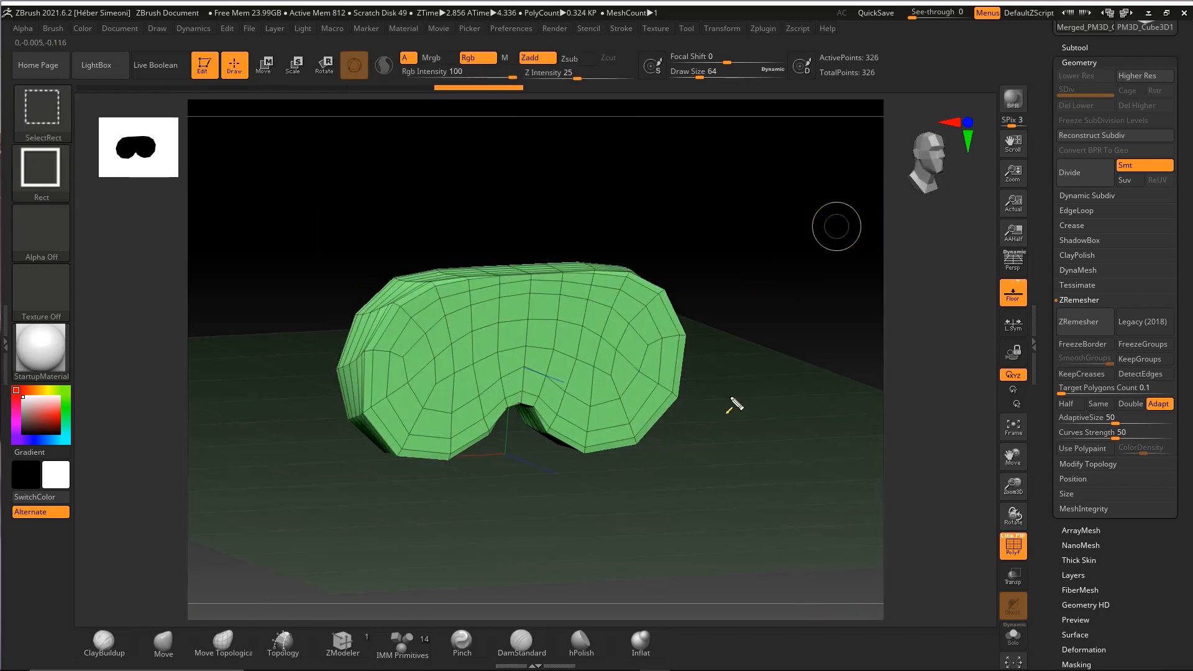
{"action": "mouse_move", "coordinate": [703, 478]}
{"action": "left_mouse_down"}
{"action": "mouse_move", "coordinate": [1041, 73]}
{"action": "mouse_move", "coordinate": [1087, 64]}
{"action": "left_mouse_up"}
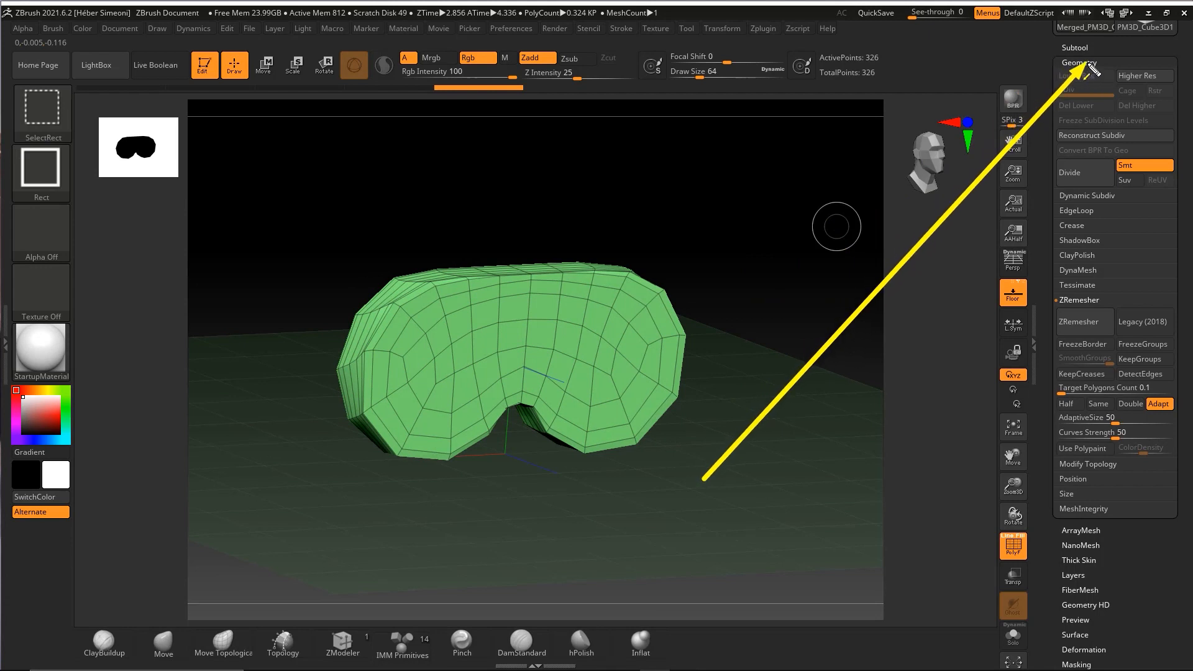
{"action": "left_click", "coordinate": [1087, 195]}
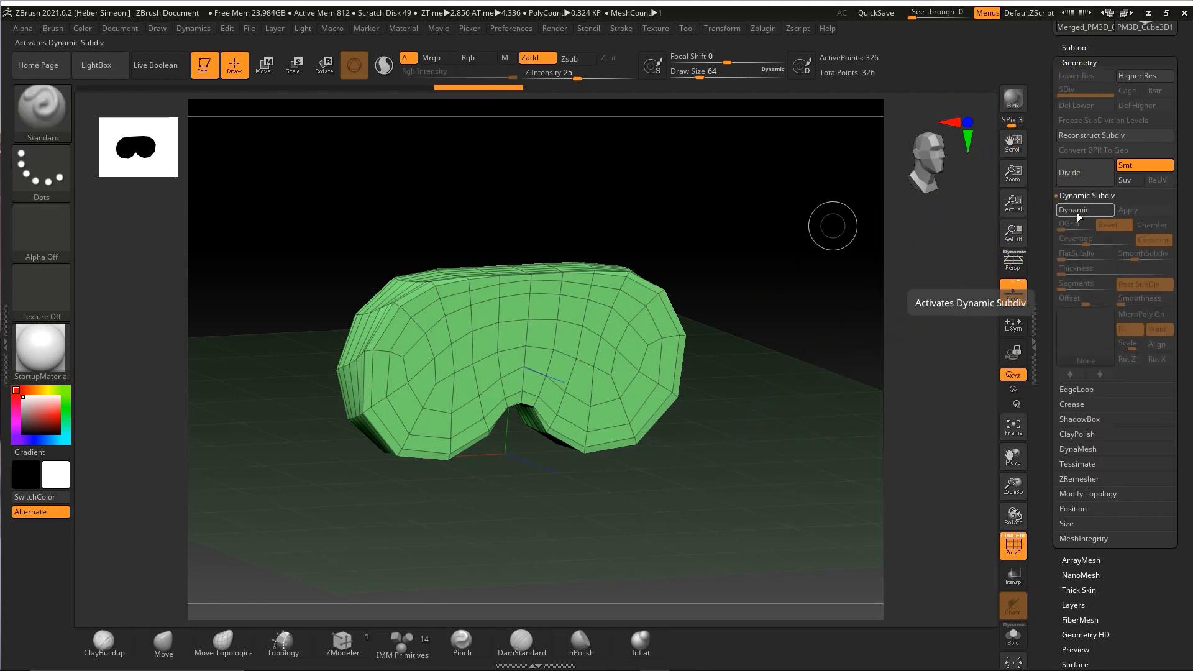
{"action": "left_click", "coordinate": [1075, 213]}
{"action": "mouse_move", "coordinate": [802, 266]}
{"action": "left_mouse_down"}
{"action": "mouse_move", "coordinate": [710, 242]}
{"action": "mouse_move", "coordinate": [791, 274]}
{"action": "mouse_move", "coordinate": [754, 267]}
{"action": "mouse_move", "coordinate": [792, 254]}
{"action": "left_mouse_up"}
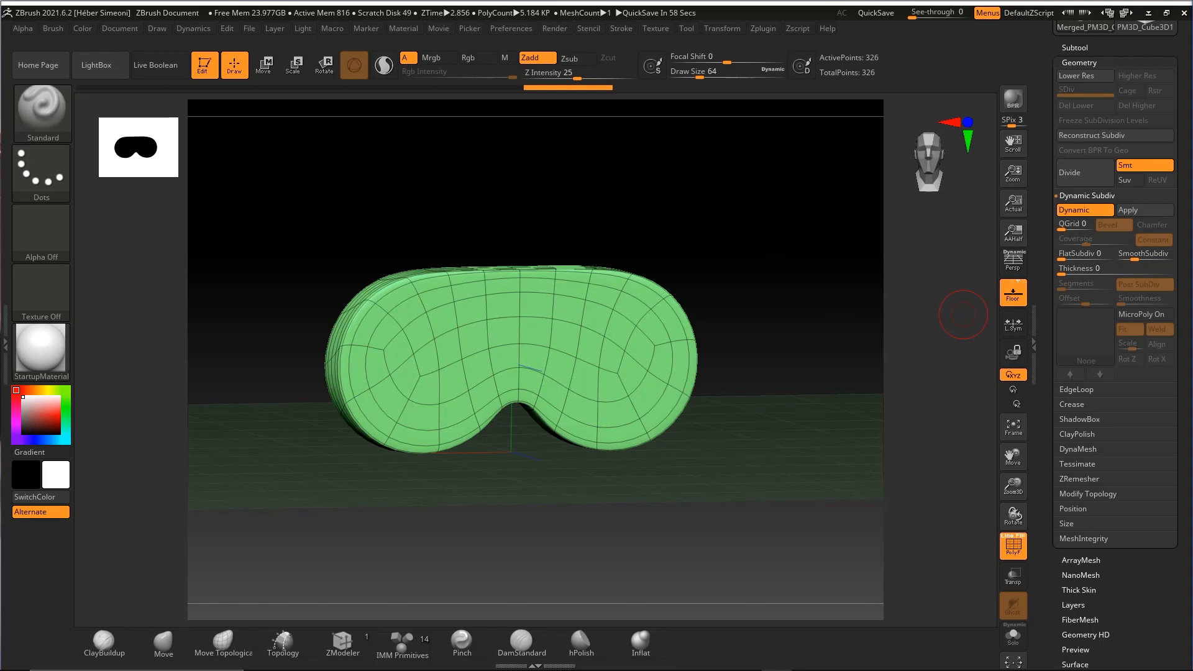
{"action": "left_click_drag", "start_coordinate": [777, 314], "coordinate": [784, 311]}
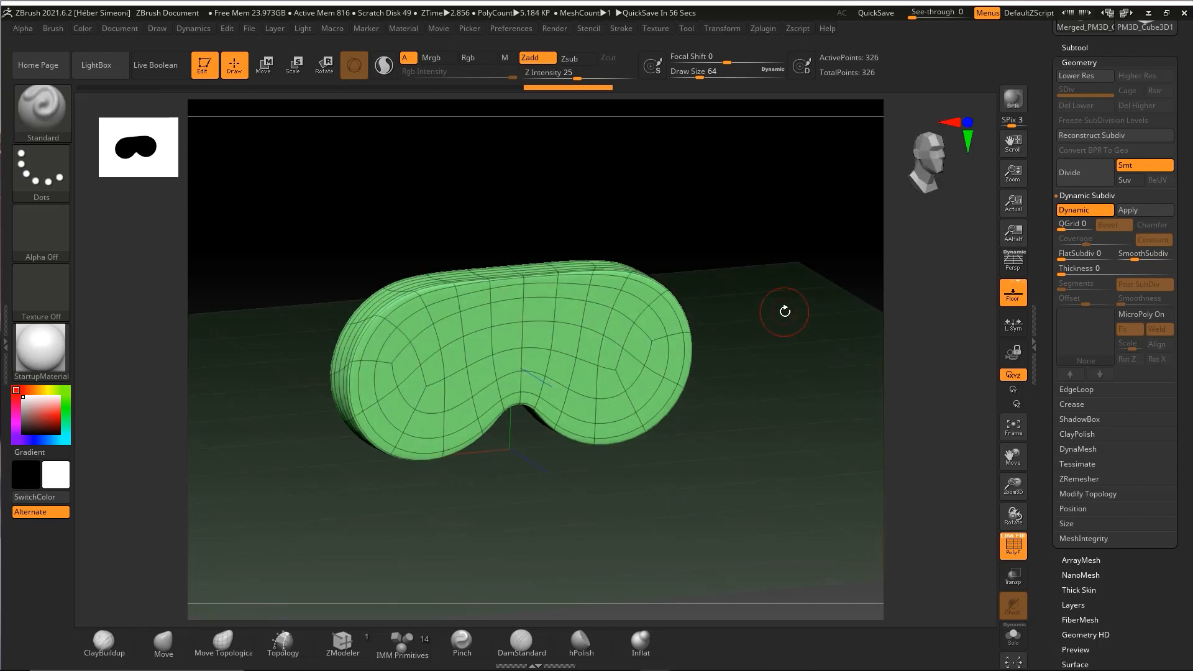
{"action": "left_click_drag", "start_coordinate": [711, 286], "coordinate": [732, 298]}
Apply the Bend Arc deformer to the goggle shape through the gizmo's transform types
{"action": "key", "text": "ctrl+shift"}
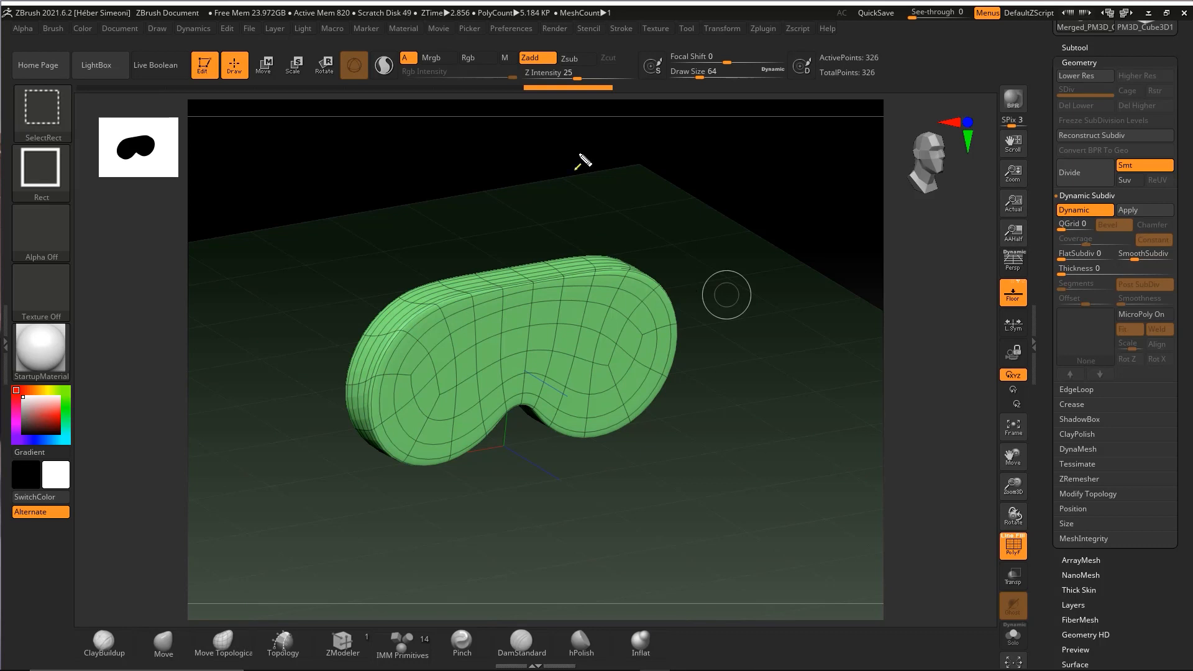
{"action": "left_click", "coordinate": [263, 64]}
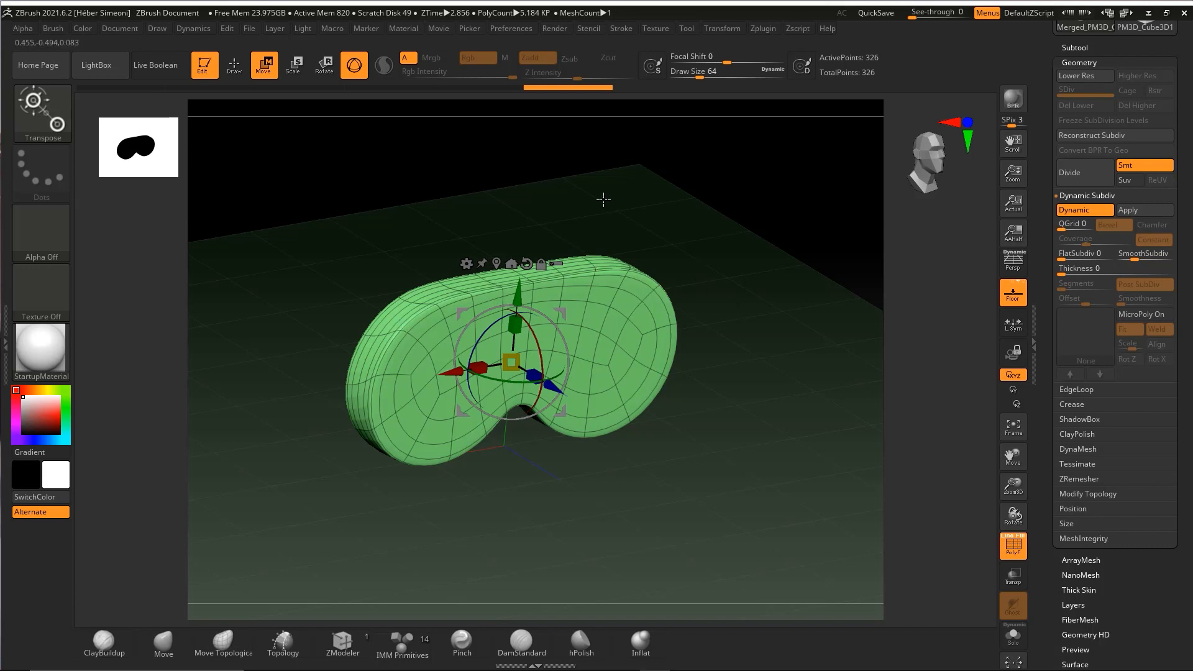
{"action": "key", "text": "ctrl+shift"}
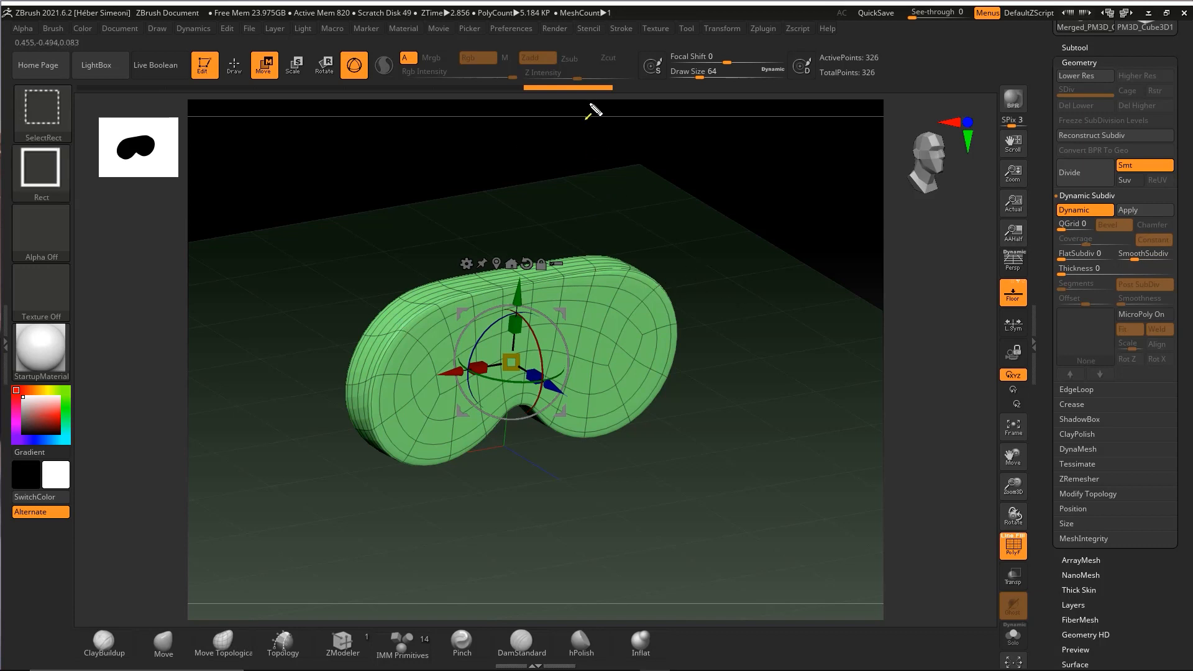
{"action": "left_click", "coordinate": [468, 265]}
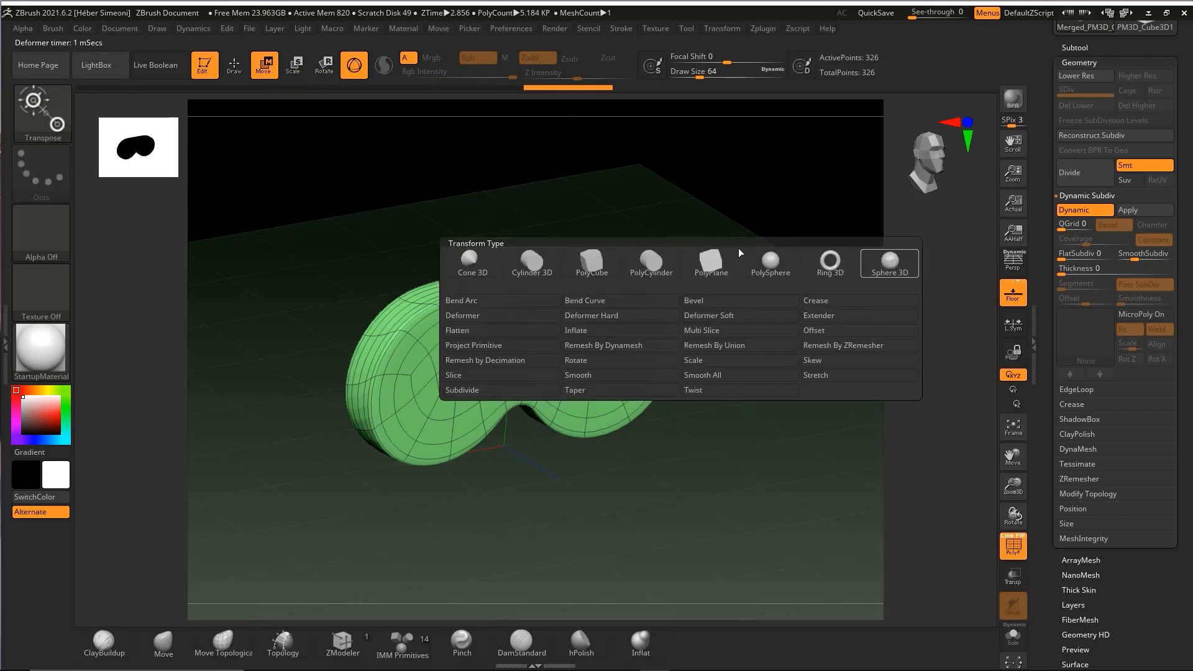
{"action": "left_click", "coordinate": [461, 302]}
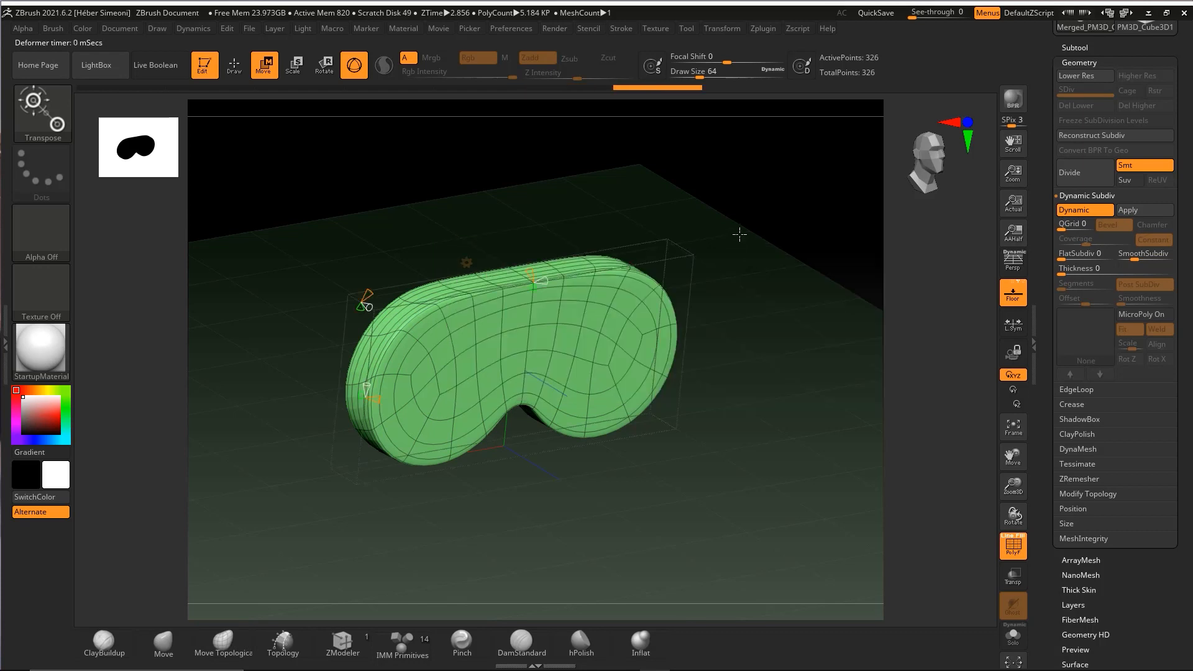
Bend the goggle shape with the Bend Arc handles so its top edge arches, and return to Draw mode
{"action": "mouse_move", "coordinate": [795, 246]}
{"action": "left_mouse_down"}
{"action": "mouse_move", "coordinate": [823, 258]}
{"action": "mouse_move", "coordinate": [799, 256]}
{"action": "left_mouse_up"}
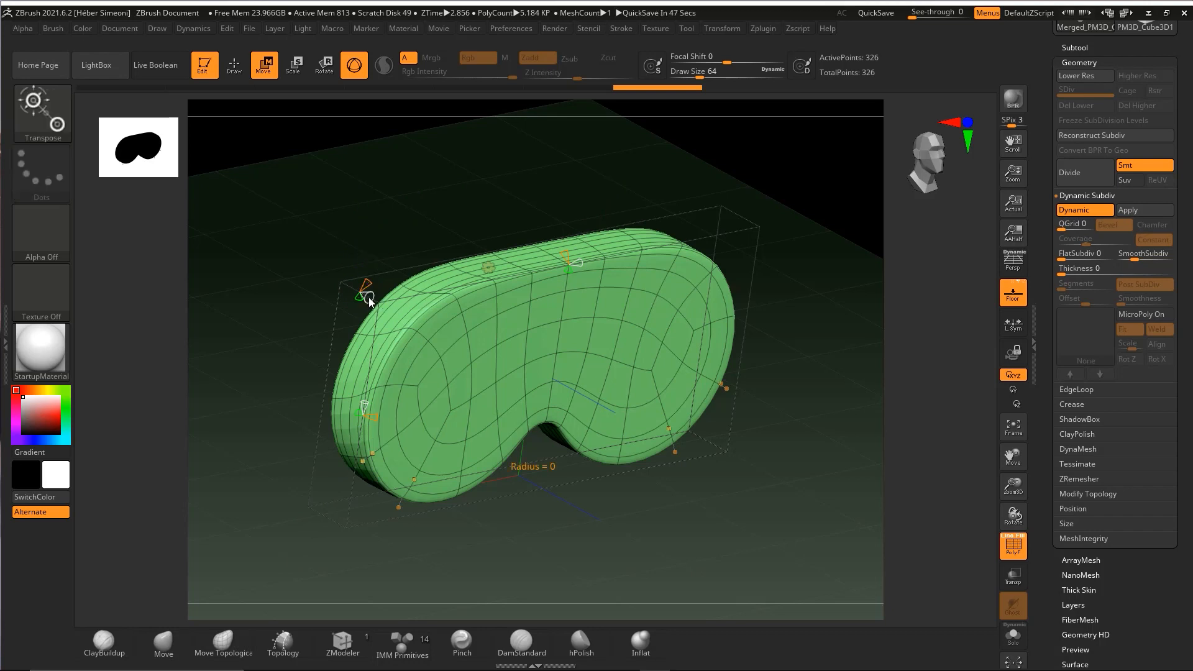
{"action": "mouse_move", "coordinate": [368, 298]}
{"action": "left_mouse_down"}
{"action": "mouse_move", "coordinate": [438, 233]}
{"action": "mouse_move", "coordinate": [489, 265]}
{"action": "mouse_move", "coordinate": [454, 206]}
{"action": "mouse_move", "coordinate": [367, 271]}
{"action": "mouse_move", "coordinate": [351, 312]}
{"action": "mouse_move", "coordinate": [363, 266]}
{"action": "mouse_move", "coordinate": [354, 320]}
{"action": "mouse_move", "coordinate": [360, 243]}
{"action": "left_mouse_up"}
{"action": "key", "text": "ctrl+z"}
{"action": "key", "text": "ctrl+z"}
{"action": "mouse_move", "coordinate": [568, 187]}
{"action": "left_mouse_down"}
{"action": "mouse_move", "coordinate": [582, 165]}
{"action": "mouse_move", "coordinate": [628, 213]}
{"action": "mouse_move", "coordinate": [546, 256]}
{"action": "mouse_move", "coordinate": [554, 281]}
{"action": "left_mouse_up"}
{"action": "mouse_move", "coordinate": [247, 174]}
{"action": "left_mouse_down"}
{"action": "mouse_move", "coordinate": [341, 226]}
{"action": "mouse_move", "coordinate": [545, 234]}
{"action": "mouse_move", "coordinate": [550, 280]}
{"action": "mouse_move", "coordinate": [371, 292]}
{"action": "mouse_move", "coordinate": [365, 308]}
{"action": "mouse_move", "coordinate": [564, 211]}
{"action": "left_mouse_up"}
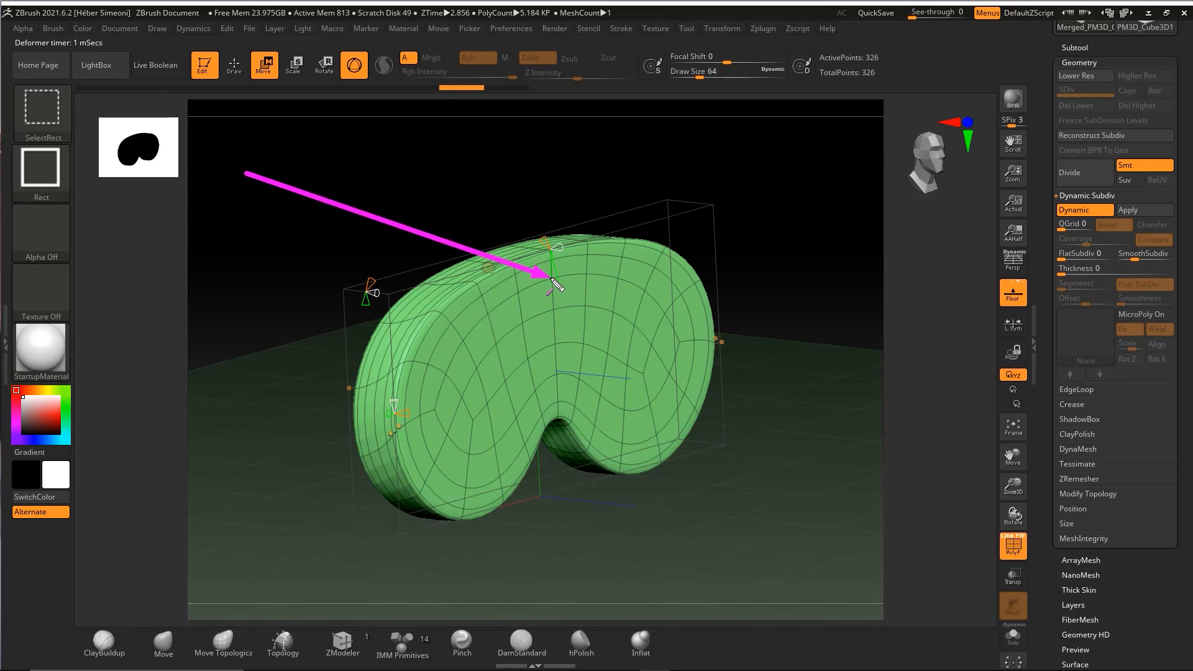
{"action": "key", "text": "Escape"}
{"action": "left_click_drag", "start_coordinate": [575, 311], "coordinate": [725, 289]}
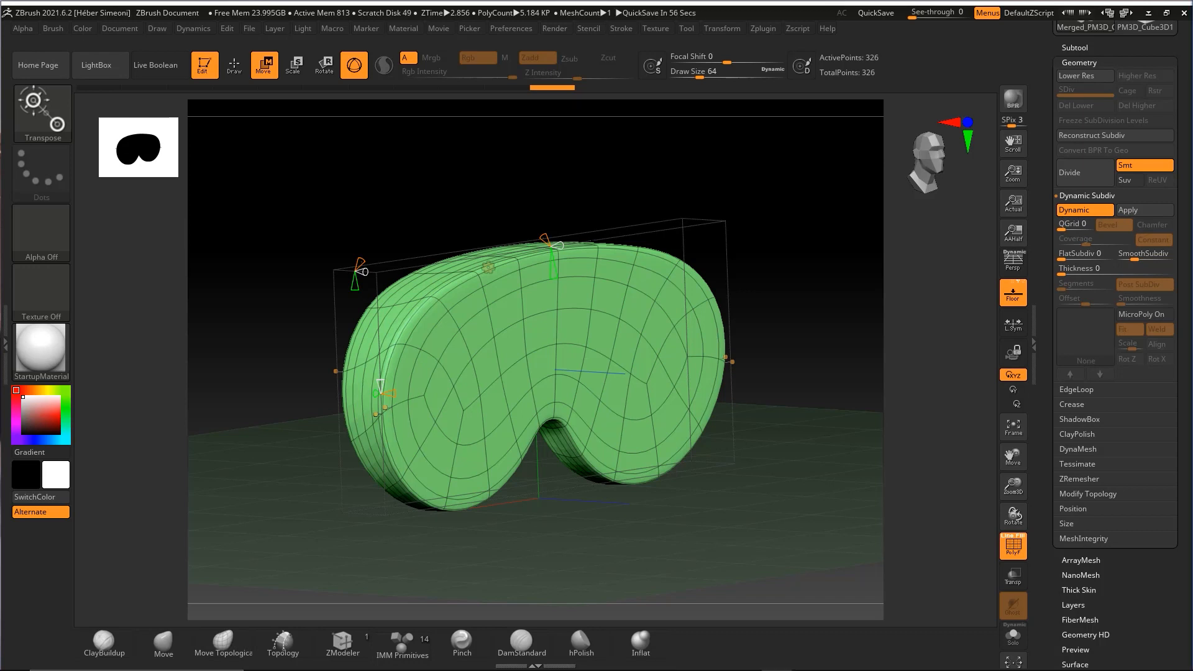
{"action": "mouse_move", "coordinate": [770, 155]}
{"action": "left_mouse_down"}
{"action": "mouse_move", "coordinate": [770, 229]}
{"action": "mouse_move", "coordinate": [786, 249]}
{"action": "mouse_move", "coordinate": [785, 221]}
{"action": "mouse_move", "coordinate": [785, 232]}
{"action": "left_mouse_up"}
{"action": "key", "text": "q"}
Duplicate the goggle subtool
{"action": "key", "text": "ctrl+shift"}
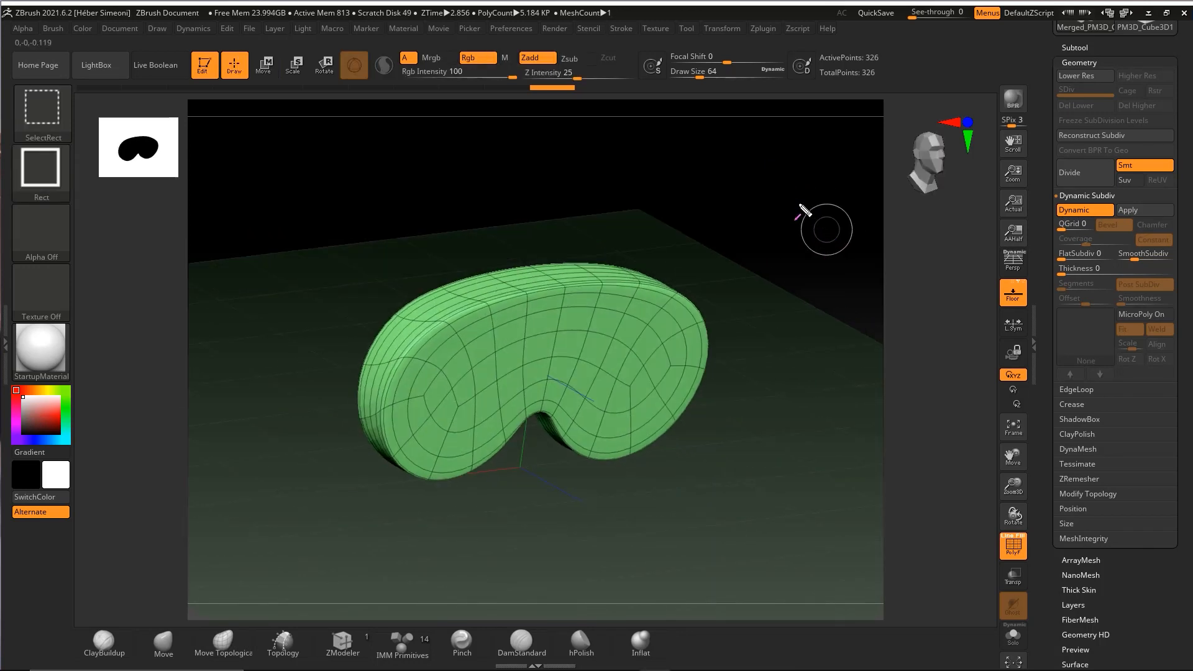
{"action": "left_click_drag", "start_coordinate": [757, 339], "coordinate": [1074, 42], "text": "ctrl+shift"}
{"action": "left_click", "coordinate": [1074, 44]}
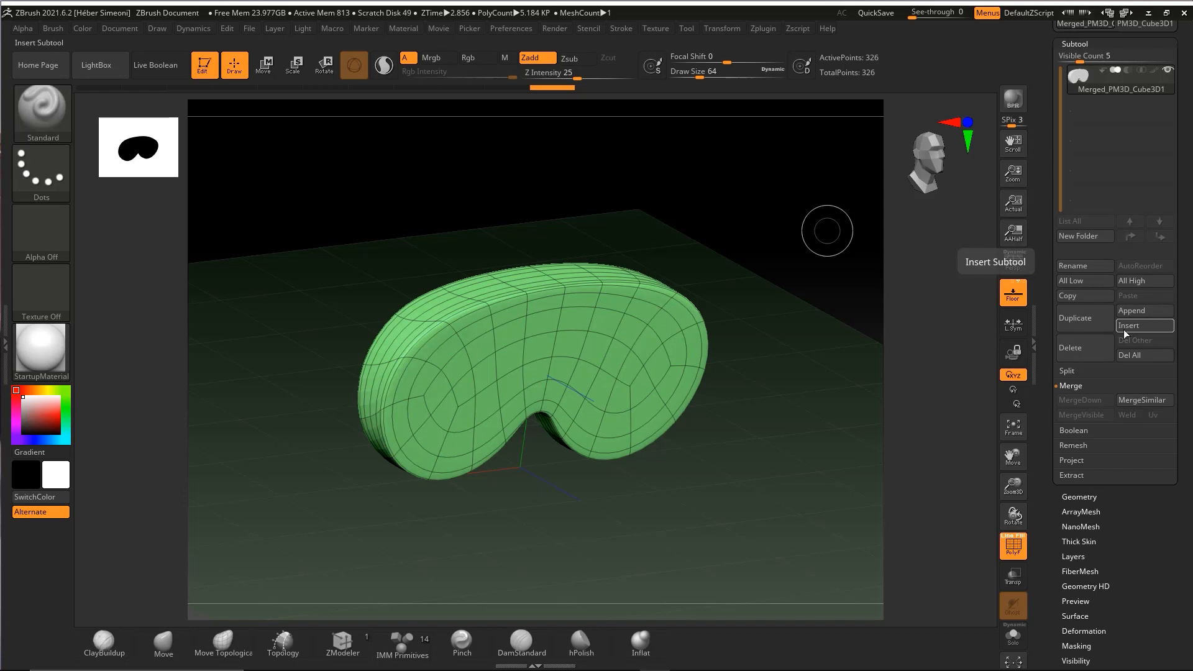
{"action": "left_click", "coordinate": [1081, 322]}
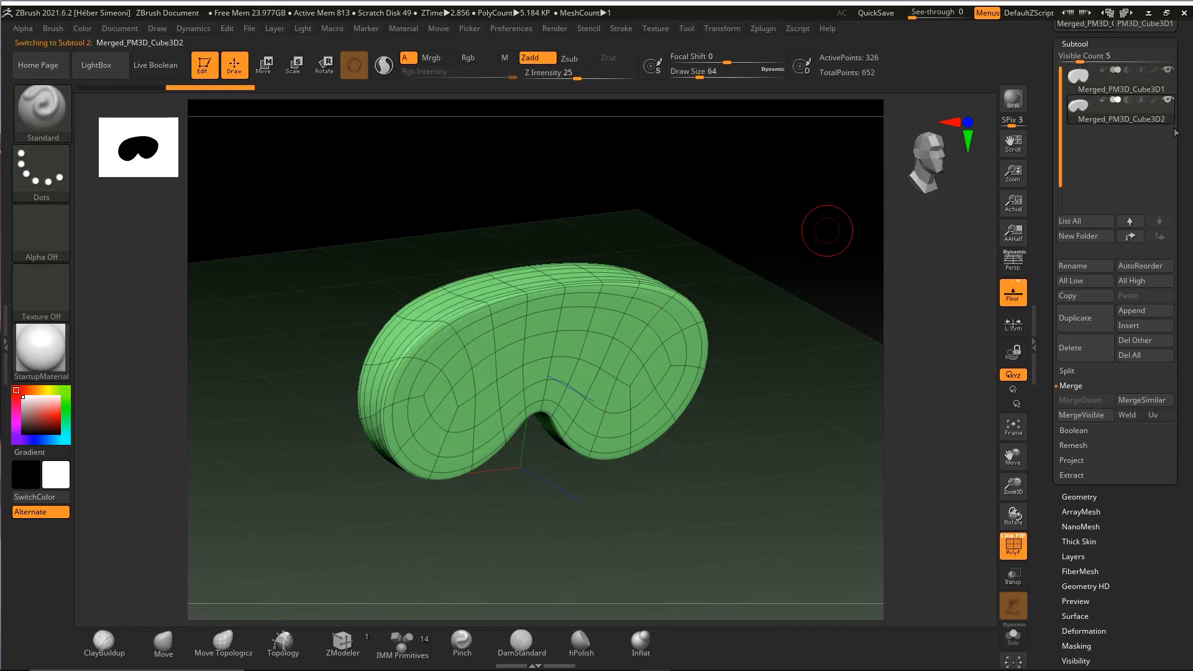
{"action": "left_click_drag", "start_coordinate": [1177, 182], "coordinate": [1177, 236]}
Replace the duplicated goggle mesh with a Cylinder 3D primitive from the gizmo's transform types
{"action": "mouse_move", "coordinate": [820, 71]}
{"action": "left_mouse_down", "text": "ctrl+shift"}
{"action": "mouse_move", "coordinate": [1079, 164]}
{"action": "mouse_move", "coordinate": [1081, 177]}
{"action": "mouse_move", "coordinate": [1094, 166]}
{"action": "mouse_move", "coordinate": [254, 102]}
{"action": "mouse_move", "coordinate": [264, 70]}
{"action": "left_mouse_up", "text": "ctrl+shift"}
{"action": "left_click", "coordinate": [265, 67]}
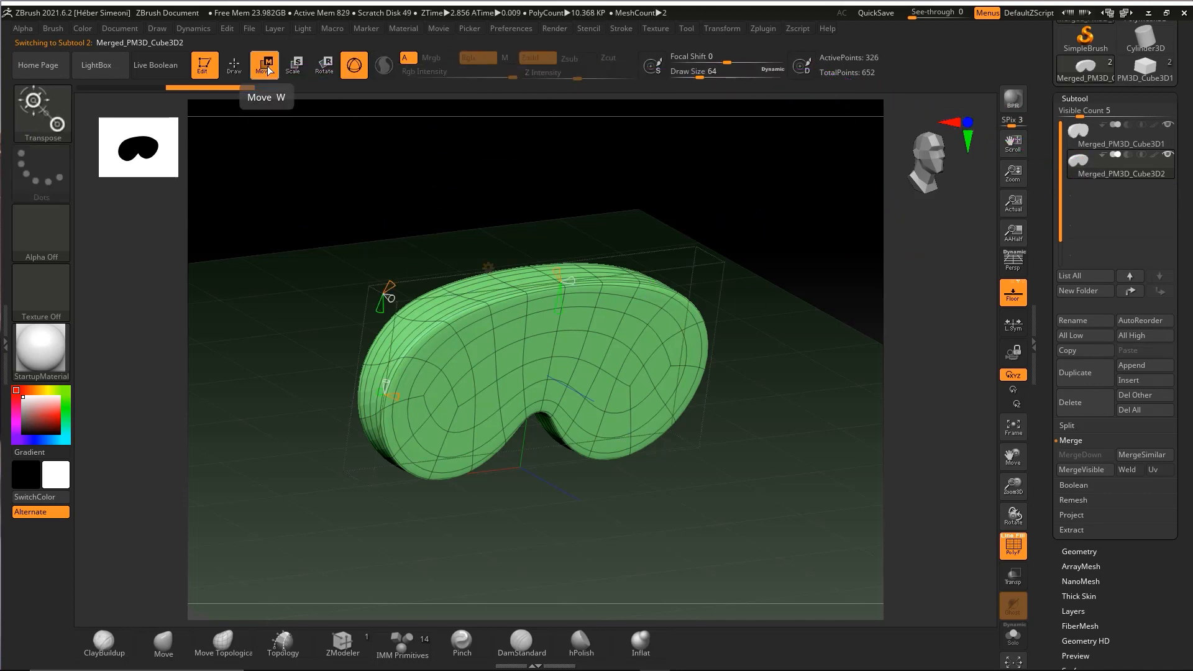
{"action": "left_click", "coordinate": [489, 267]}
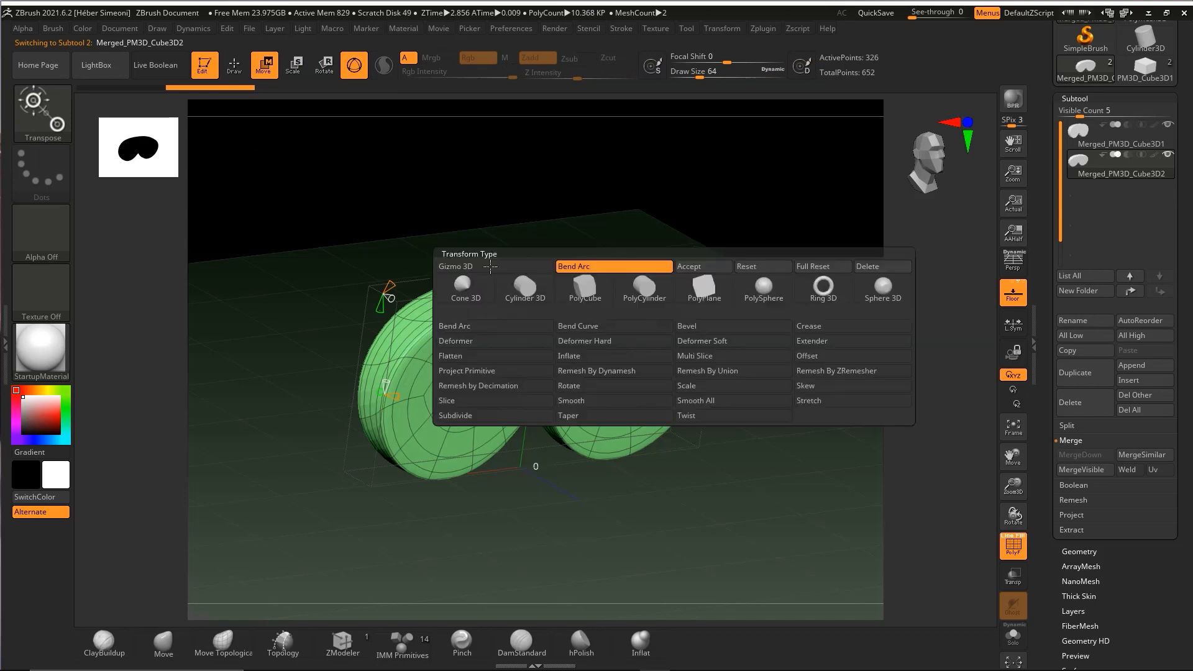
{"action": "left_click", "coordinate": [525, 287]}
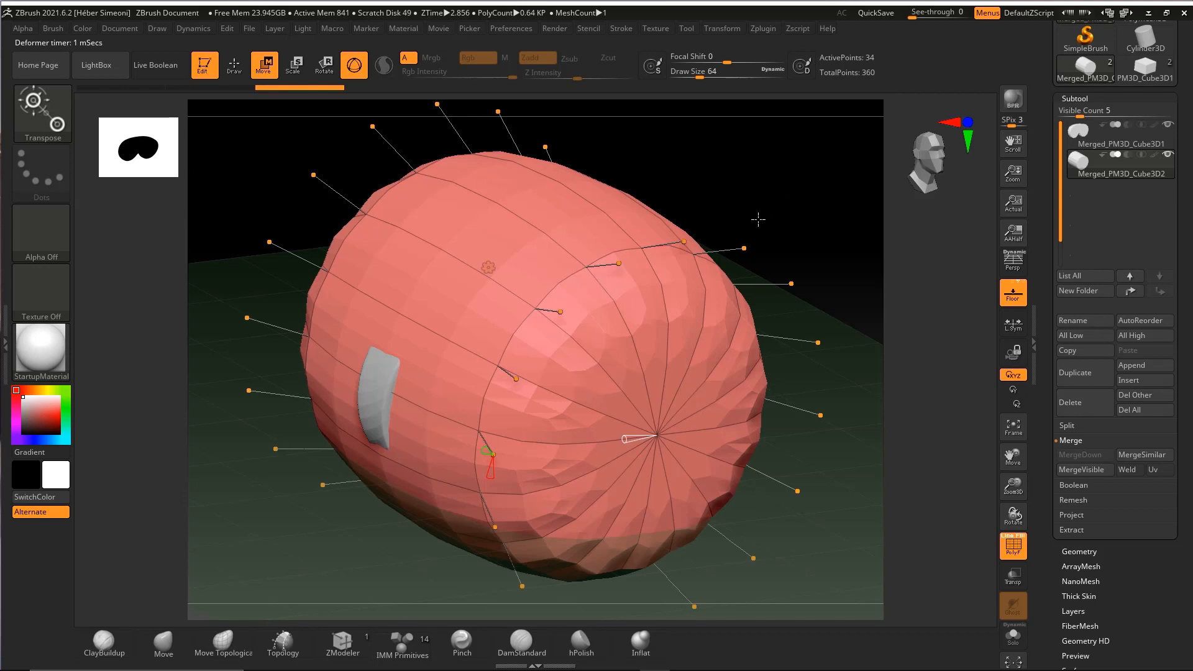
Turn off Dynamic Subdiv for the new cylinder
{"action": "key", "text": "ctrl+shift+3"}
{"action": "mouse_move", "coordinate": [811, 153]}
{"action": "left_mouse_down"}
{"action": "mouse_move", "coordinate": [666, 329]}
{"action": "mouse_move", "coordinate": [361, 210]}
{"action": "mouse_move", "coordinate": [355, 370]}
{"action": "mouse_move", "coordinate": [455, 228]}
{"action": "mouse_move", "coordinate": [931, 325]}
{"action": "mouse_move", "coordinate": [1090, 553]}
{"action": "left_mouse_up"}
{"action": "left_click", "coordinate": [1080, 551]}
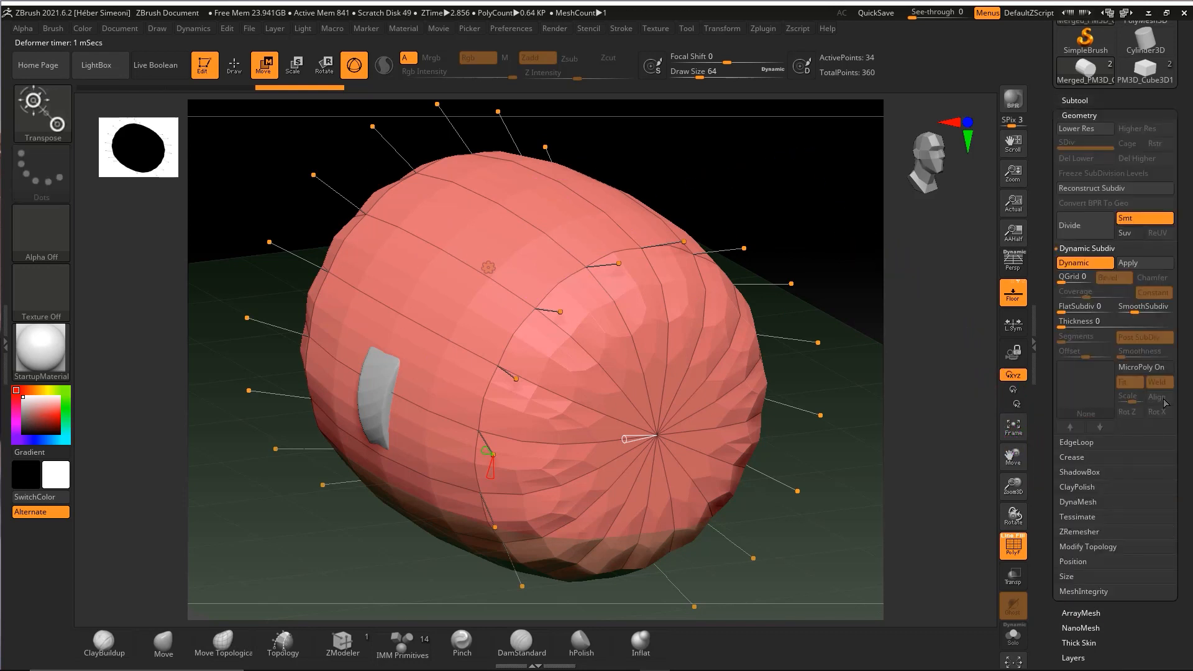
{"action": "mouse_move", "coordinate": [1131, 129]}
{"action": "left_mouse_down"}
{"action": "mouse_move", "coordinate": [1060, 271]}
{"action": "mouse_move", "coordinate": [1087, 267]}
{"action": "mouse_move", "coordinate": [1080, 287]}
{"action": "left_mouse_up"}
{"action": "left_click", "coordinate": [1073, 281]}
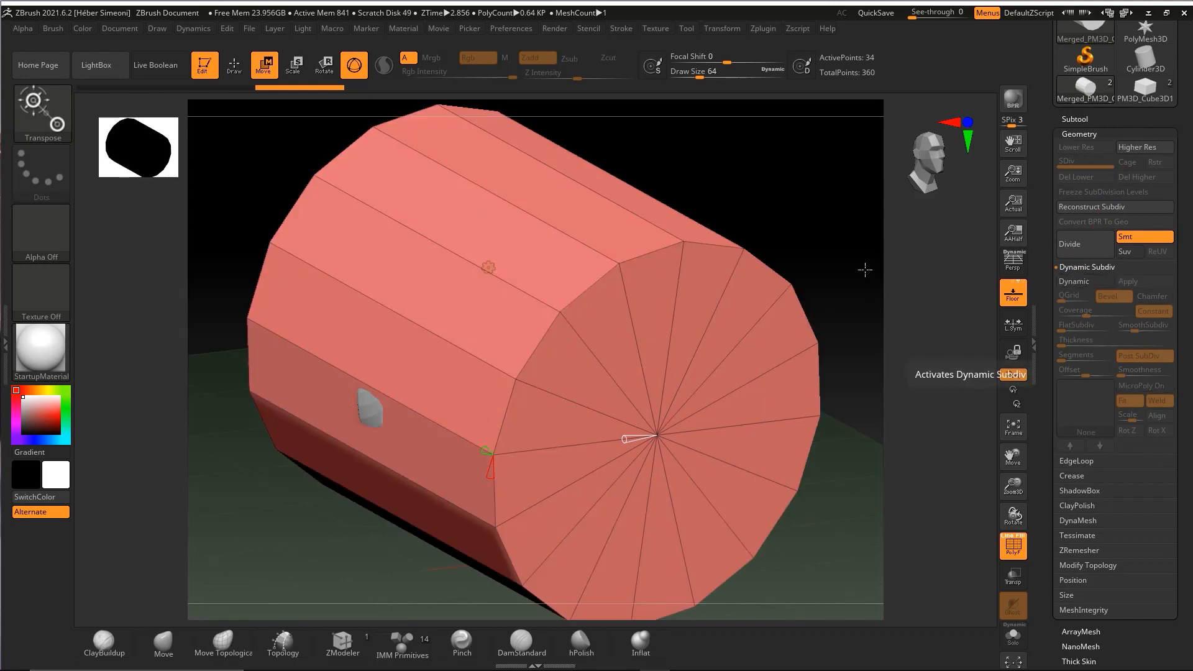
{"action": "mouse_move", "coordinate": [815, 230]}
{"action": "left_mouse_down", "text": "shift"}
{"action": "mouse_move", "coordinate": [831, 223]}
{"action": "mouse_move", "coordinate": [814, 239]}
{"action": "left_mouse_up", "text": "shift"}
{"action": "right_click_drag", "start_coordinate": [815, 238], "coordinate": [794, 253], "text": "ctrl"}
{"action": "left_click_drag", "start_coordinate": [794, 253], "coordinate": [825, 287]}
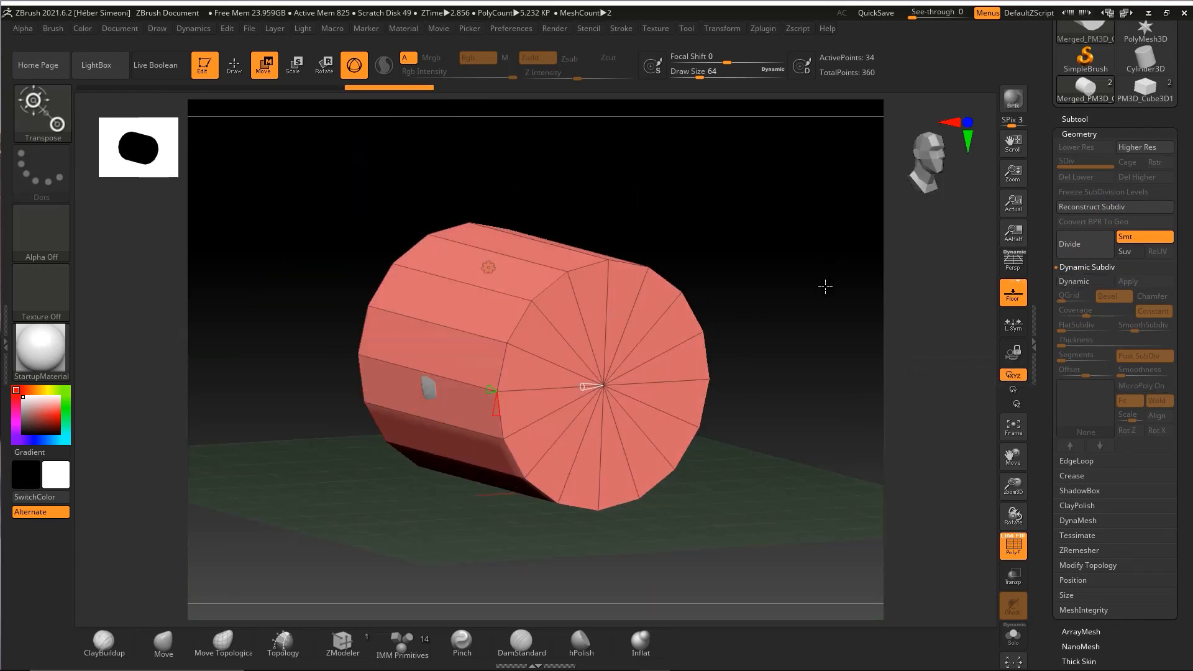
Switch the cylinder back to the regular gizmo and scale it down uniformly to a small disc at the goggle's centre
{"action": "left_click_drag", "start_coordinate": [247, 462], "coordinate": [273, 92], "text": "ctrl+shift"}
{"action": "left_click", "coordinate": [265, 64]}
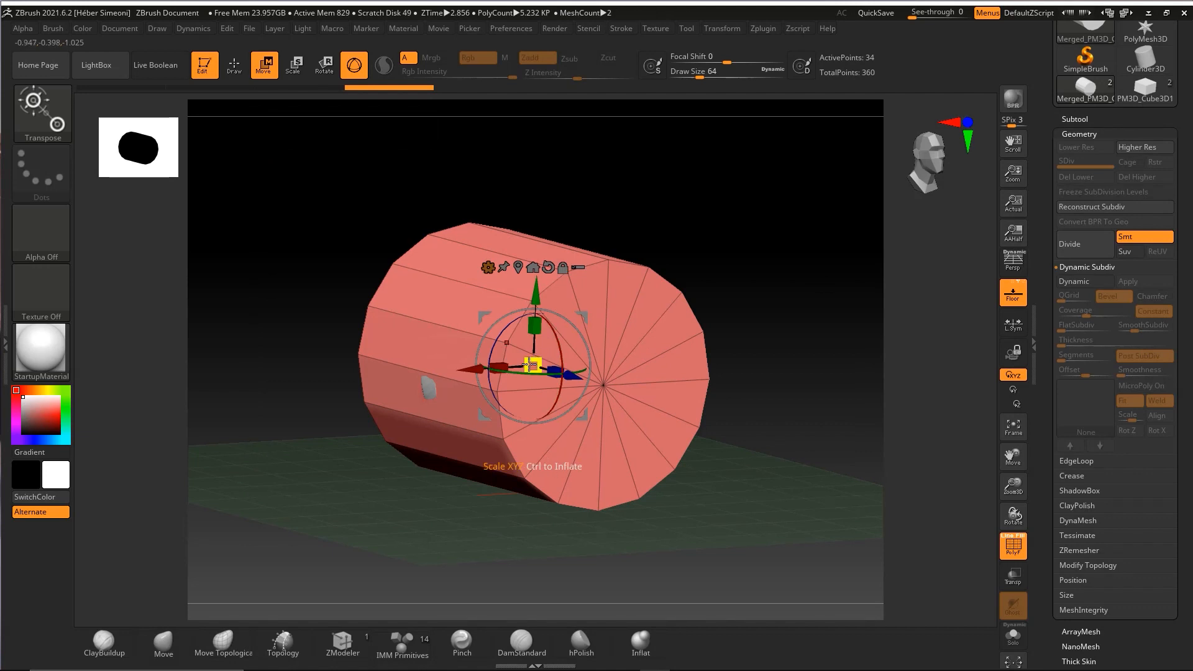
{"action": "left_click_drag", "start_coordinate": [539, 361], "coordinate": [382, 436]}
{"action": "left_click_drag", "start_coordinate": [590, 301], "coordinate": [761, 251]}
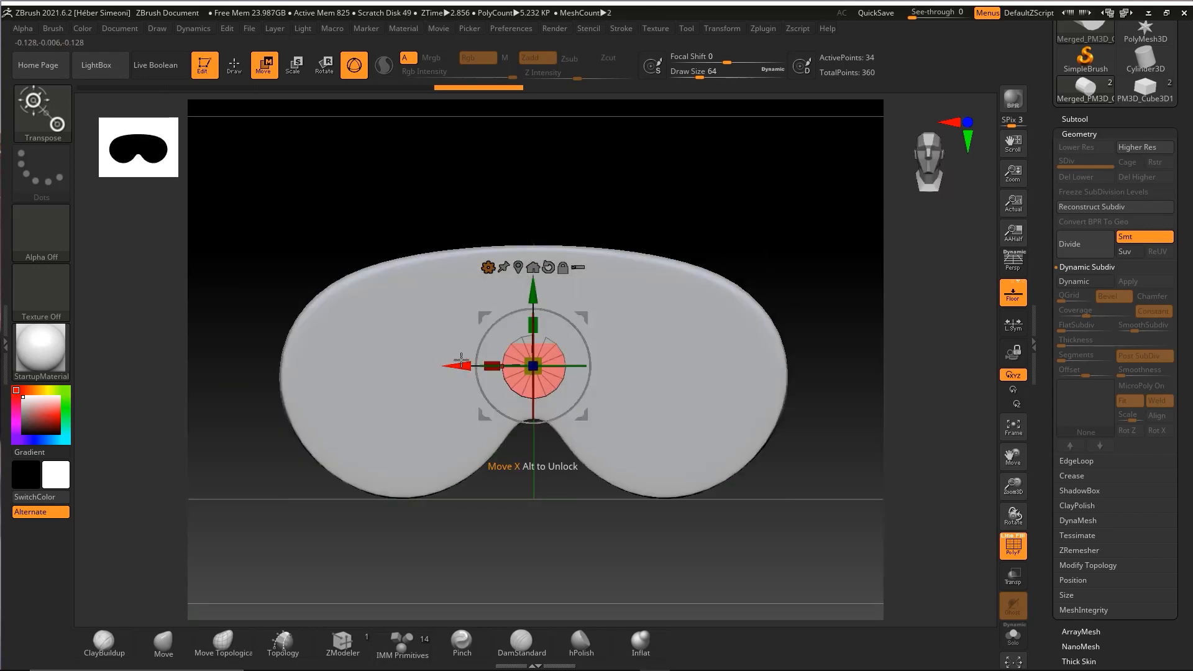
Move the small cylinder along X onto the goggle's right-hand lens area and return to Draw mode
{"action": "left_click_drag", "start_coordinate": [456, 365], "coordinate": [548, 369]}
{"action": "left_click_drag", "start_coordinate": [630, 295], "coordinate": [629, 271]}
{"action": "left_click_drag", "start_coordinate": [727, 231], "coordinate": [639, 351], "text": "shift"}
{"action": "mouse_move", "coordinate": [808, 279]}
{"action": "left_mouse_down"}
{"action": "mouse_move", "coordinate": [756, 288]}
{"action": "mouse_move", "coordinate": [803, 296]}
{"action": "mouse_move", "coordinate": [793, 197]}
{"action": "mouse_move", "coordinate": [825, 292]}
{"action": "mouse_move", "coordinate": [785, 318]}
{"action": "mouse_move", "coordinate": [807, 321]}
{"action": "left_mouse_up"}
{"action": "key", "text": "q"}
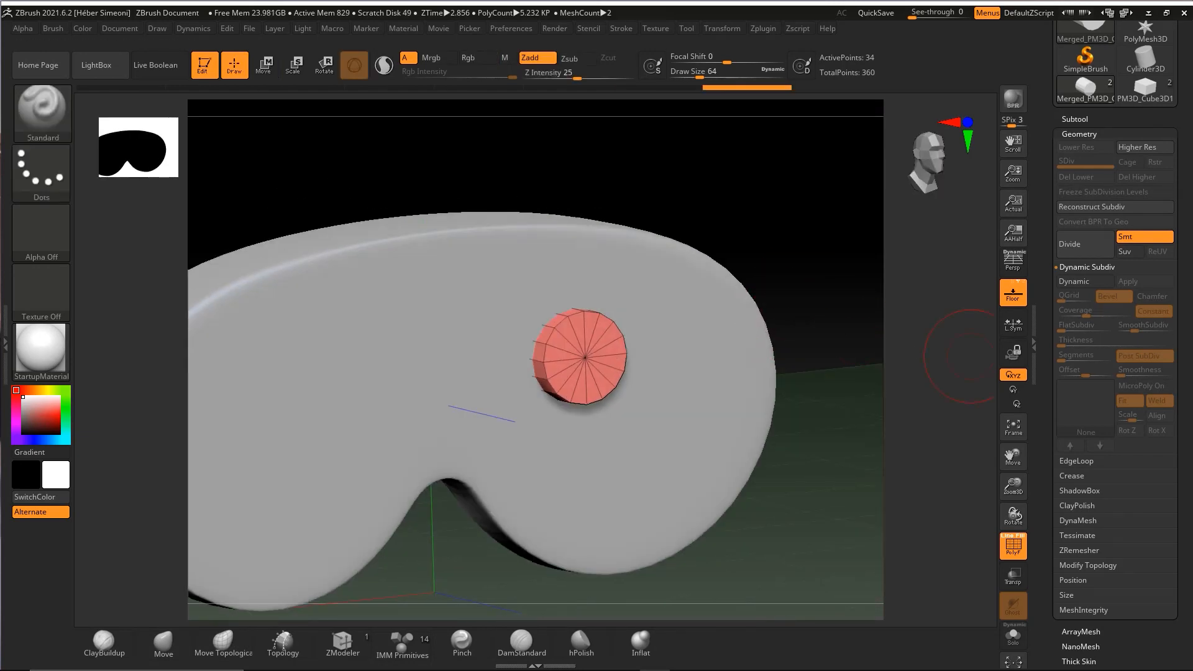
Reduce the draw size to about 21.6 and select the ZModeler brush for editing the small cylinder
{"action": "mouse_move", "coordinate": [824, 280]}
{"action": "left_mouse_down"}
{"action": "mouse_move", "coordinate": [844, 285]}
{"action": "mouse_move", "coordinate": [795, 248]}
{"action": "mouse_move", "coordinate": [867, 258]}
{"action": "mouse_move", "coordinate": [799, 251]}
{"action": "left_mouse_up"}
{"action": "key", "text": "space"}
{"action": "mouse_move", "coordinate": [836, 301]}
{"action": "left_mouse_down", "text": "alt"}
{"action": "mouse_move", "coordinate": [902, 277]}
{"action": "mouse_move", "coordinate": [812, 271]}
{"action": "mouse_move", "coordinate": [846, 269]}
{"action": "left_mouse_up", "text": "alt"}
{"action": "key", "text": "ctrl+shift"}
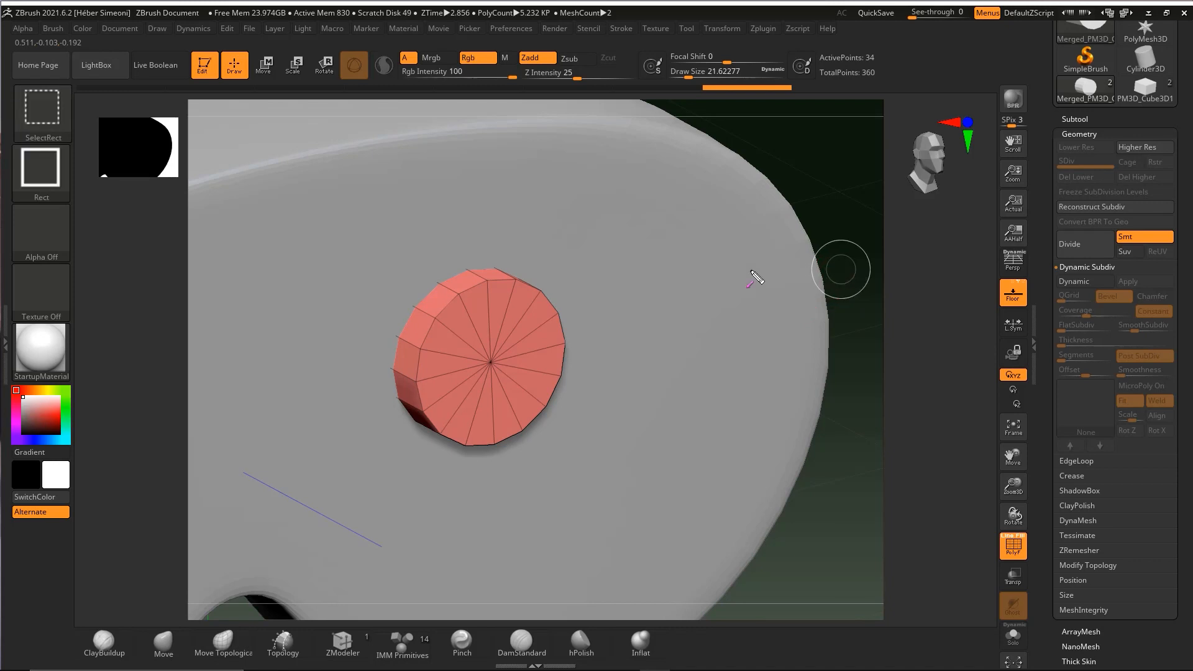
{"action": "mouse_move", "coordinate": [400, 433]}
{"action": "left_mouse_down"}
{"action": "mouse_move", "coordinate": [160, 234]}
{"action": "mouse_move", "coordinate": [55, 123]}
{"action": "left_mouse_up"}
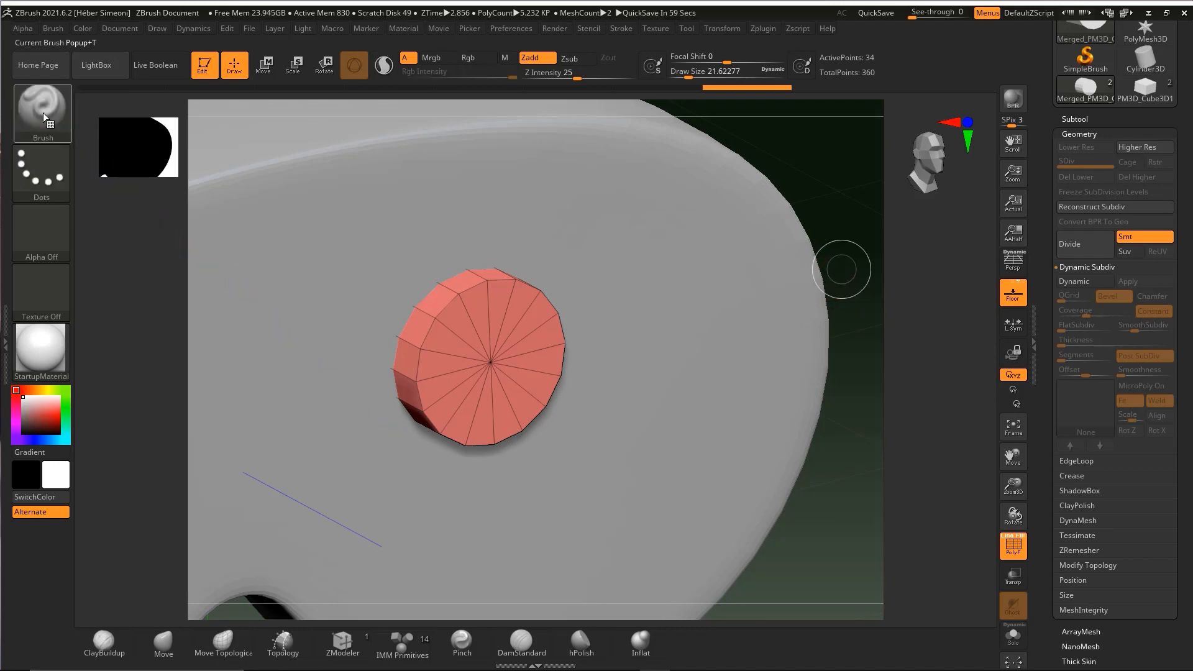
{"action": "left_click", "coordinate": [42, 109]}
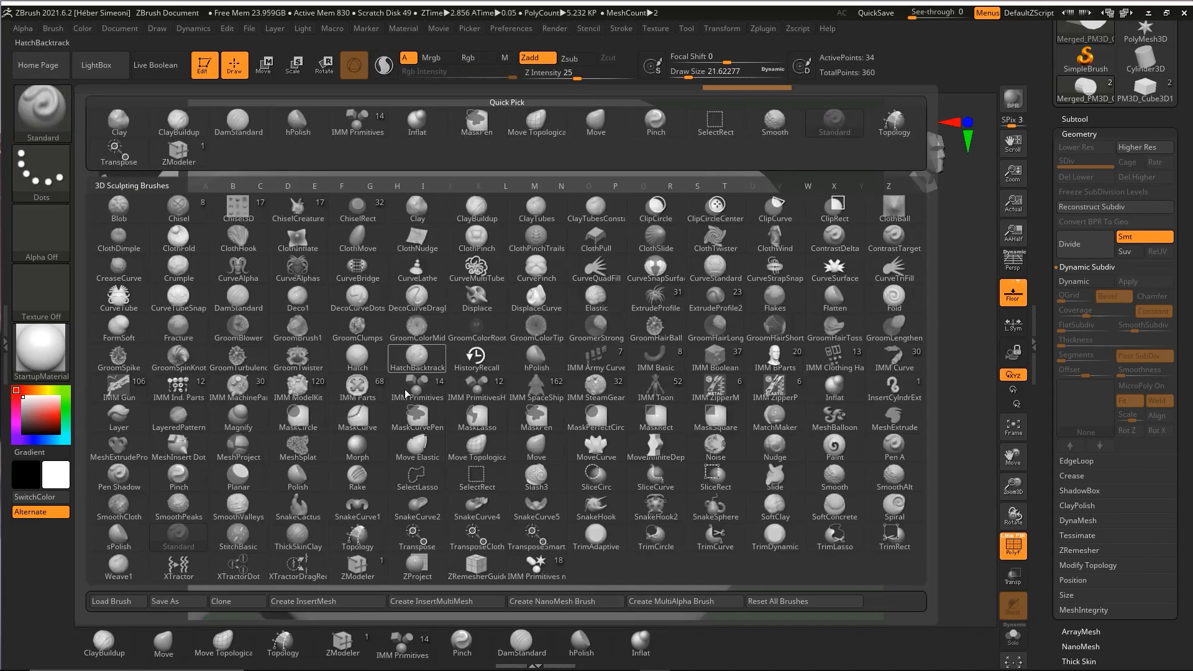
{"action": "left_click", "coordinate": [354, 575]}
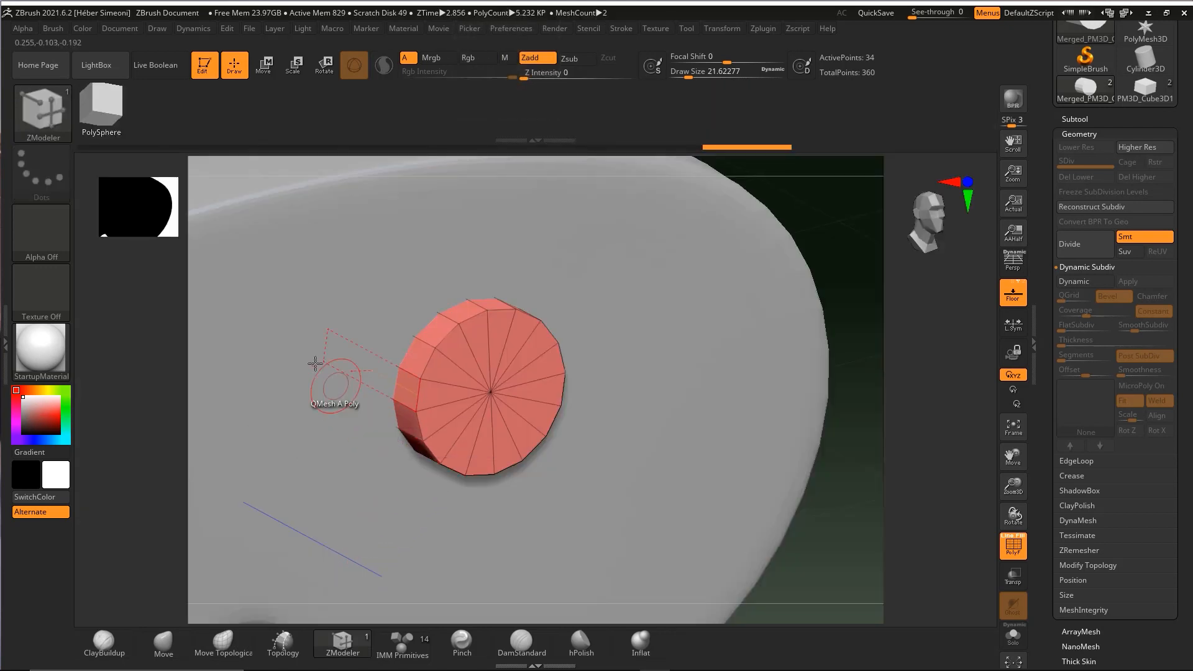
{"action": "left_click", "coordinate": [42, 111]}
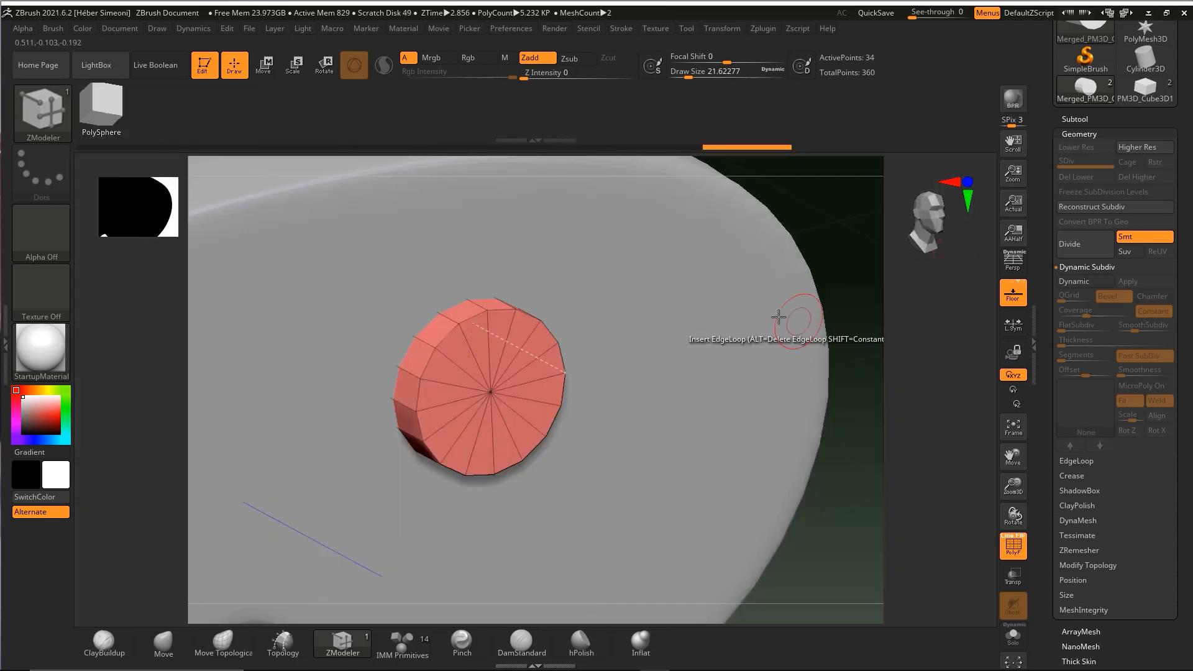
{"action": "left_click_drag", "start_coordinate": [859, 288], "coordinate": [855, 305]}
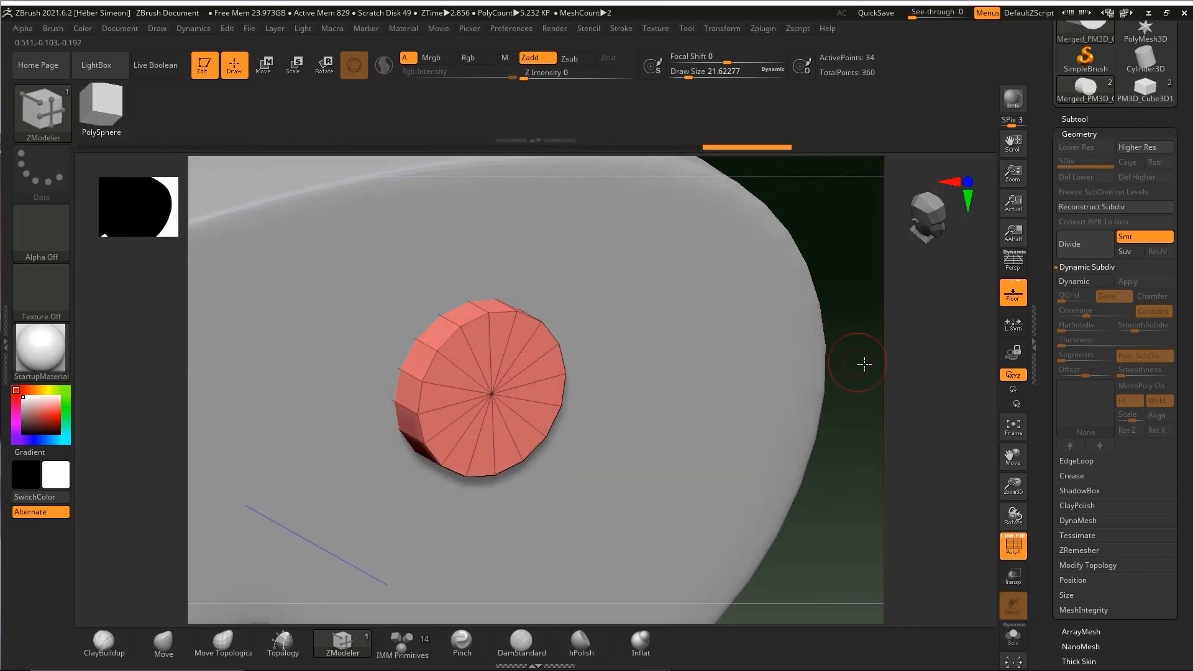
Use the ZModeler point action Split on the centre of the cylinder's front cap, opening a ring about half the cap's diameter
{"action": "mouse_move", "coordinate": [863, 364]}
{"action": "left_mouse_down"}
{"action": "mouse_move", "coordinate": [862, 388]}
{"action": "mouse_move", "coordinate": [764, 240]}
{"action": "left_mouse_up"}
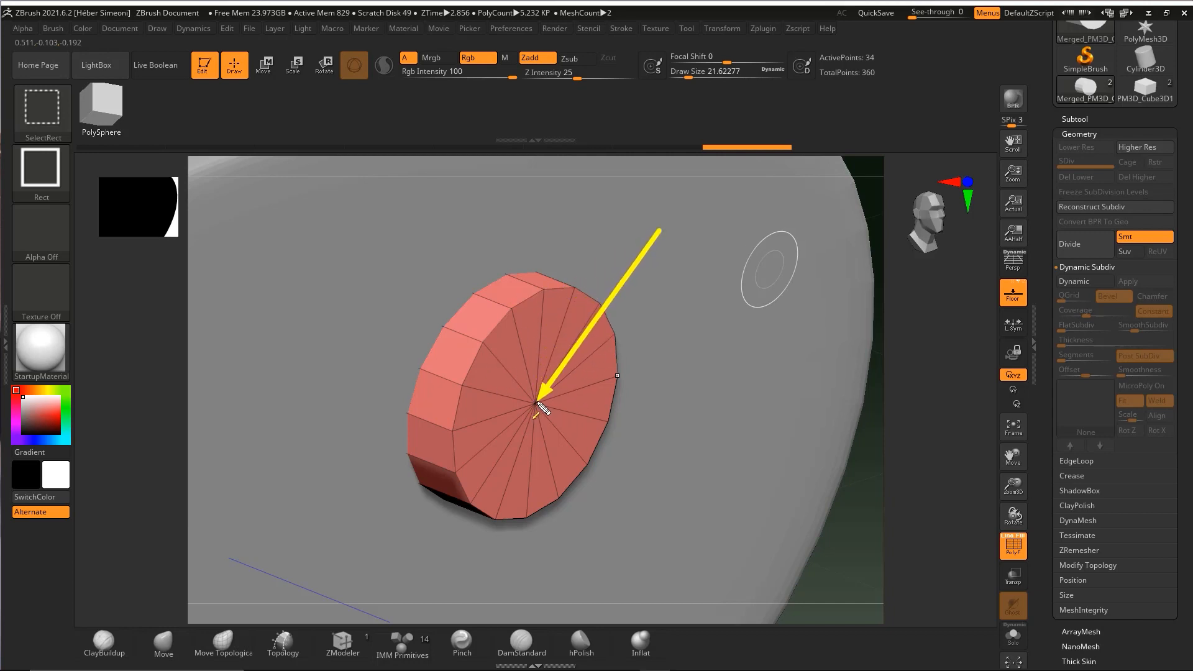
{"action": "key", "text": "Escape"}
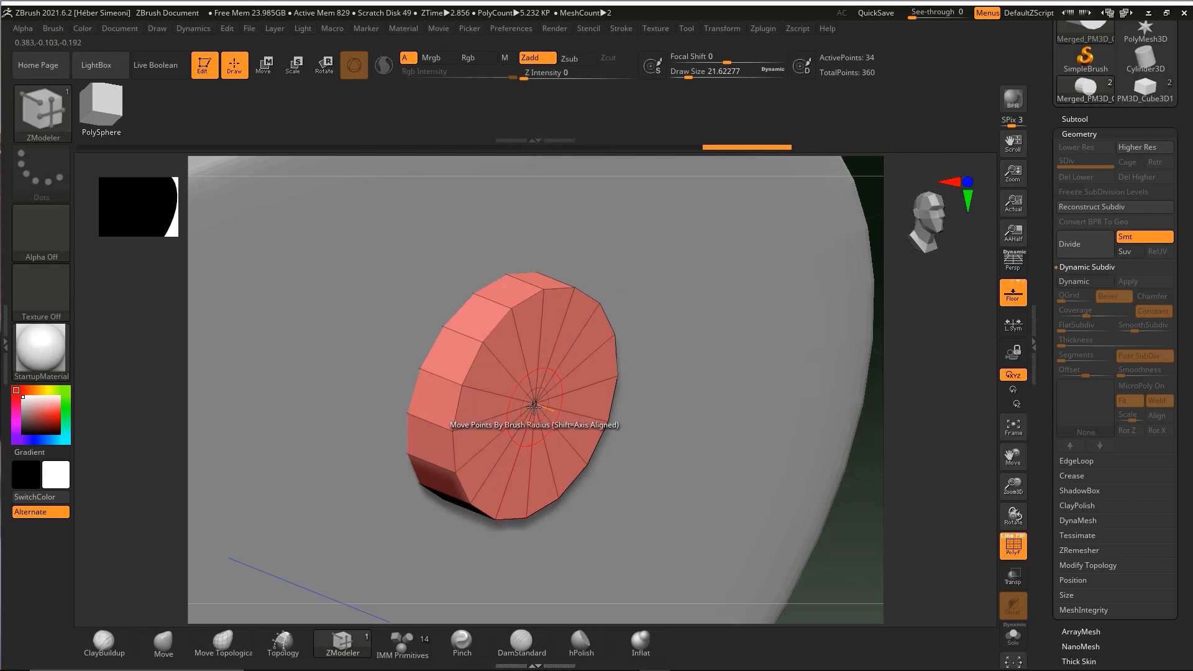
{"action": "key", "text": "space"}
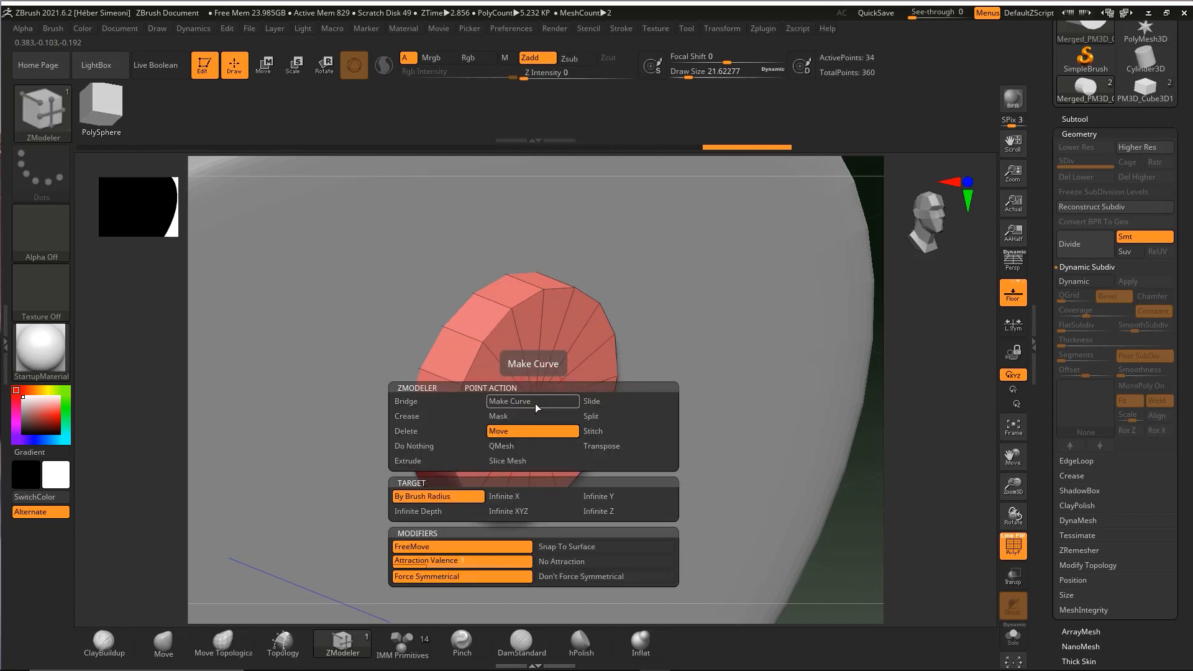
{"action": "left_click", "coordinate": [602, 416]}
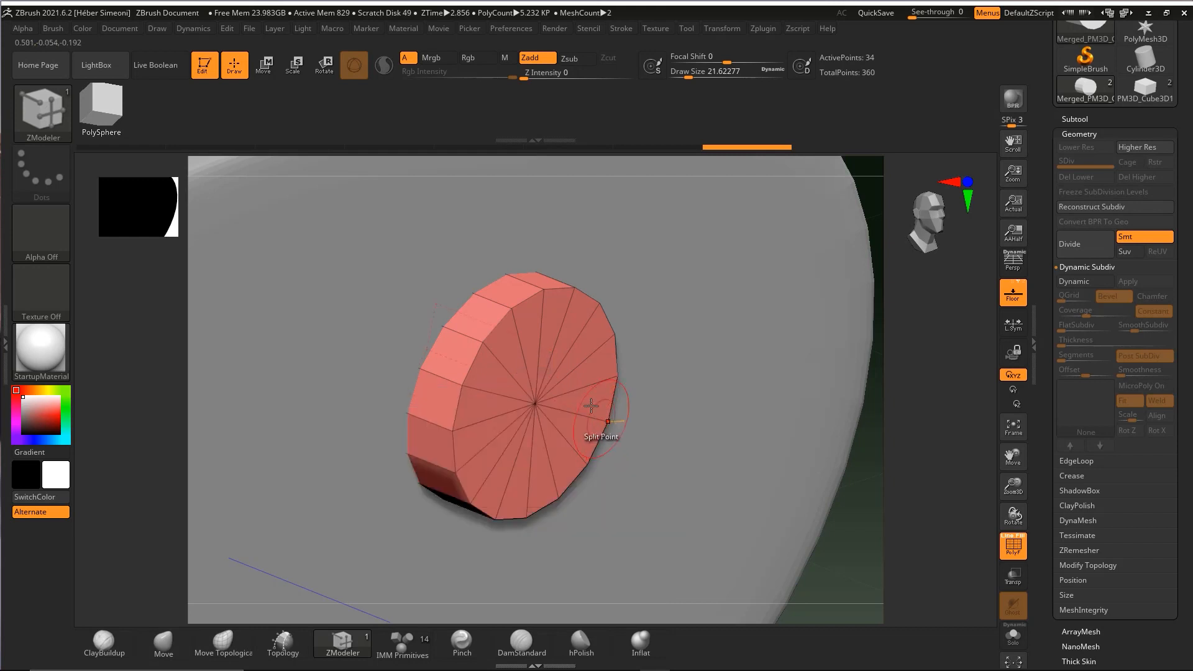
{"action": "key", "text": "space"}
{"action": "left_click_drag", "start_coordinate": [545, 391], "coordinate": [580, 367]}
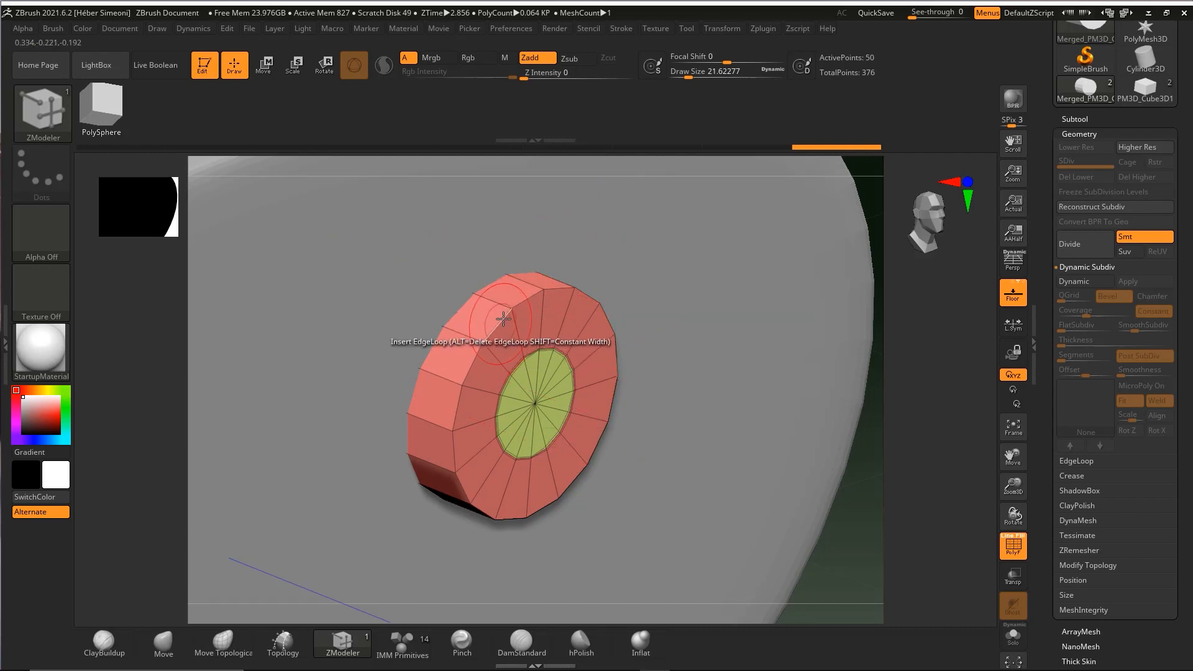
Bevel the edge loop around the cylinder's front rim with the ZModeler Bevel edge action, making a narrow chamfer
{"action": "key", "text": "space"}
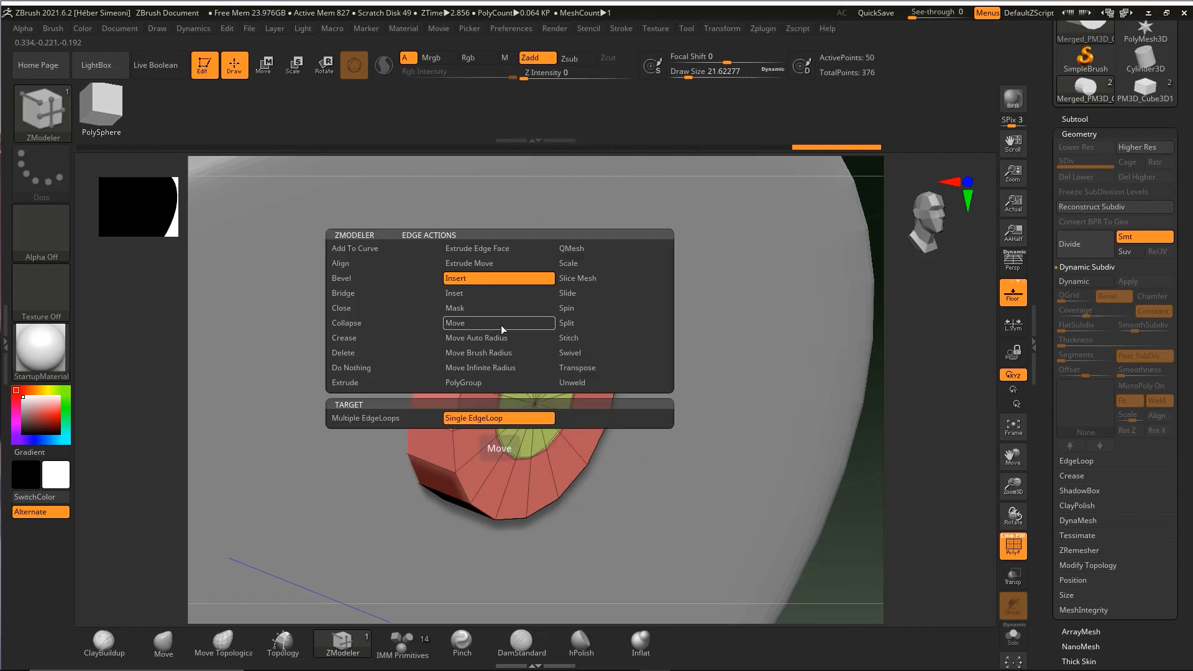
{"action": "left_click", "coordinate": [349, 279]}
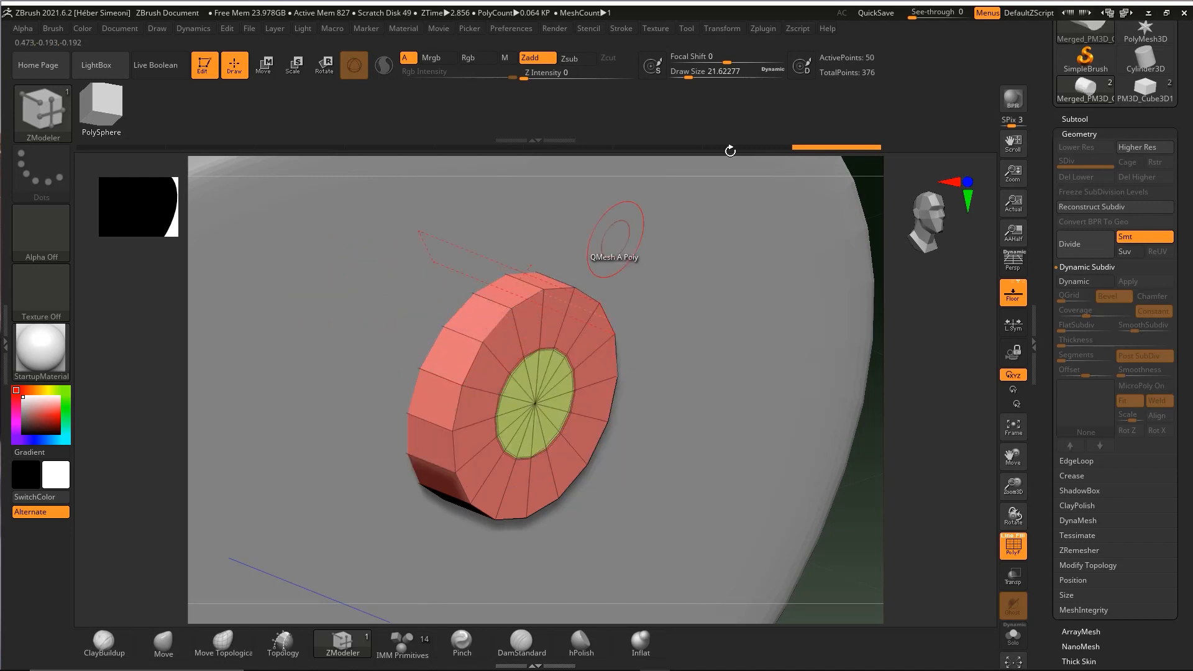
{"action": "key", "text": "ctrl+shift"}
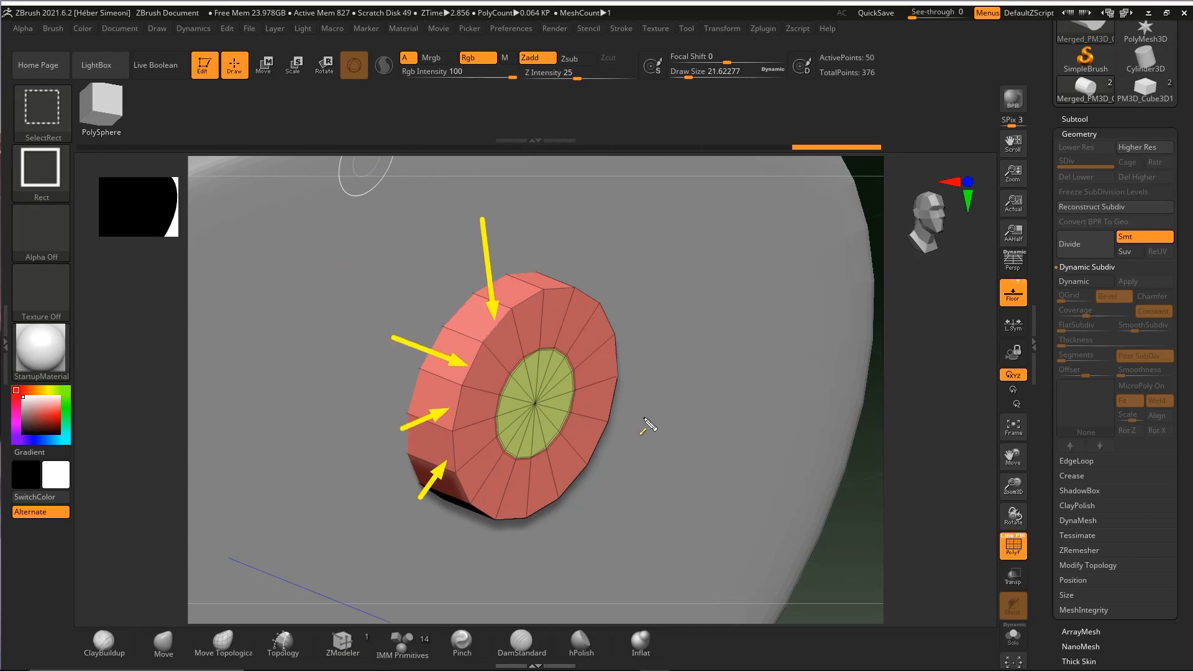
{"action": "key", "text": "Escape"}
{"action": "left_click_drag", "start_coordinate": [496, 326], "coordinate": [505, 341]}
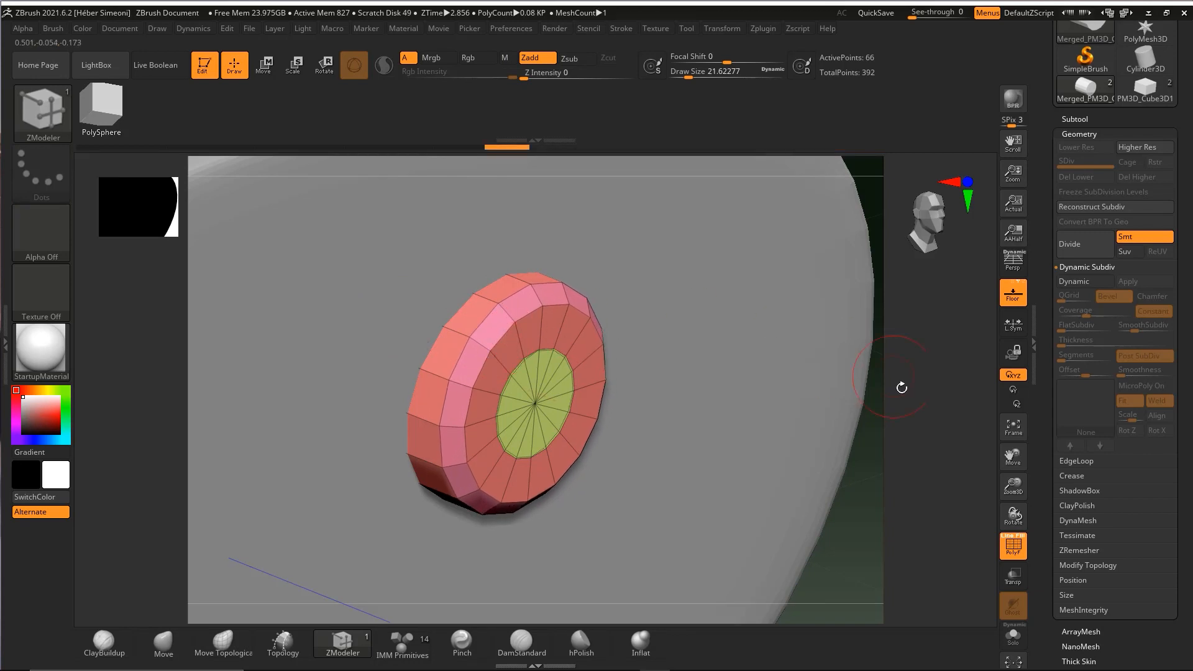
Turn on Dynamic Subdiv for the bevelled cylinder and hide the polyframe to display it smooth on the goggle
{"action": "left_click_drag", "start_coordinate": [869, 385], "coordinate": [801, 367], "text": "alt"}
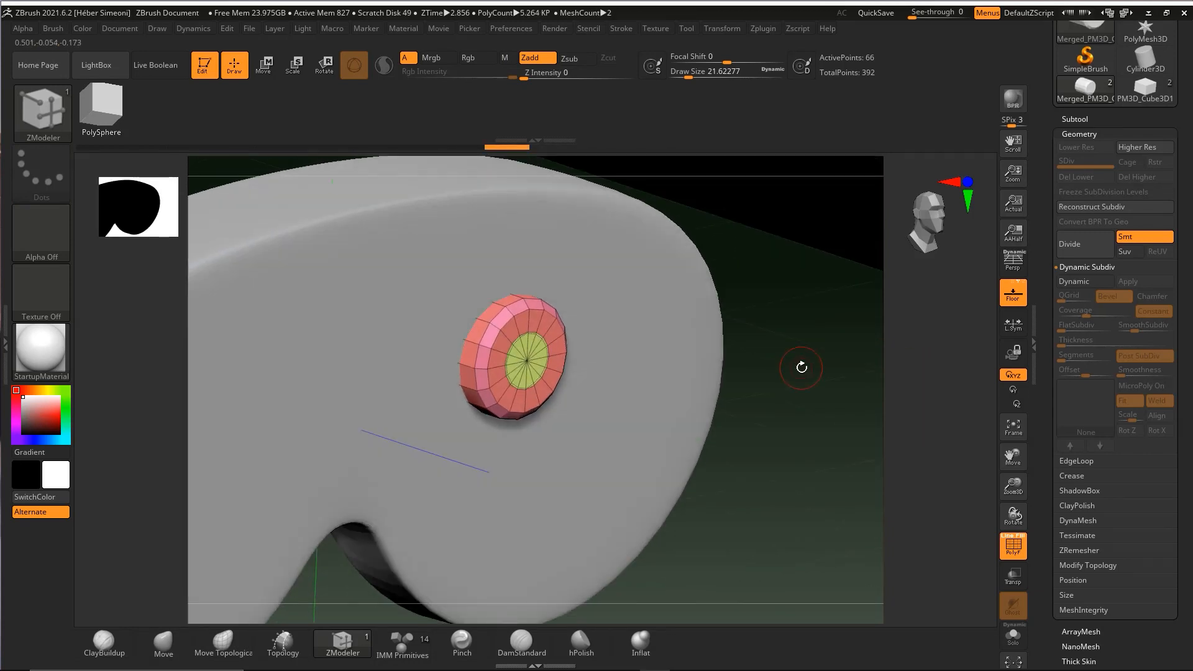
{"action": "key", "text": "ctrl+shift"}
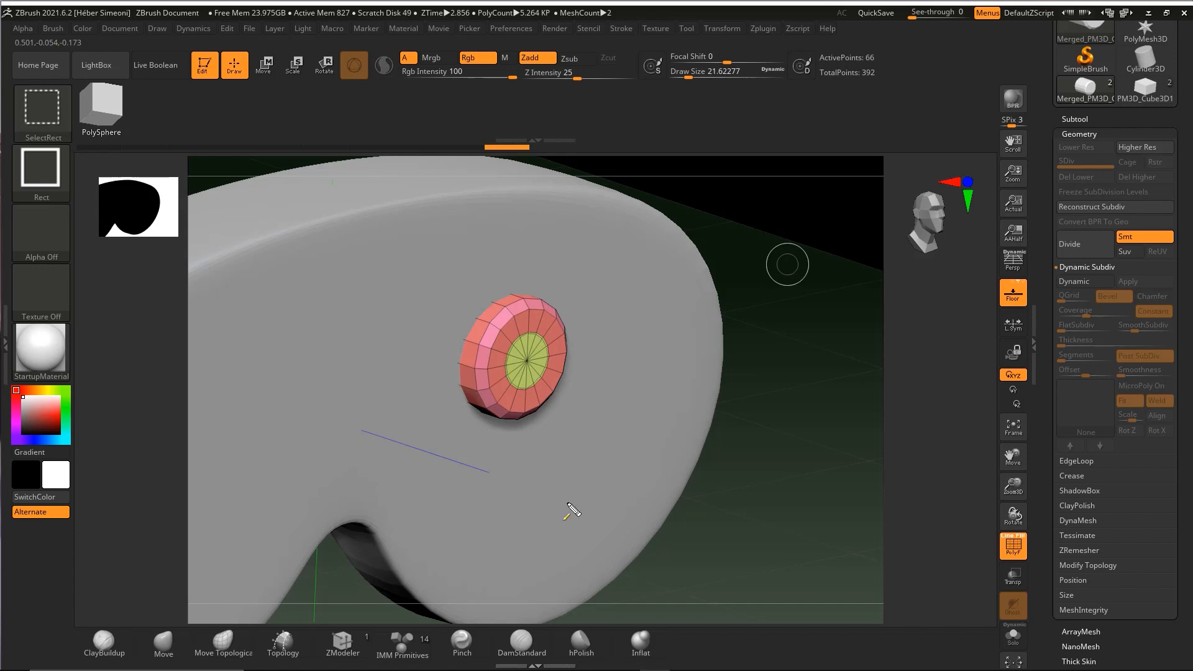
{"action": "mouse_move", "coordinate": [575, 491]}
{"action": "left_mouse_down"}
{"action": "mouse_move", "coordinate": [1063, 118]}
{"action": "mouse_move", "coordinate": [1082, 223]}
{"action": "mouse_move", "coordinate": [1071, 266]}
{"action": "left_mouse_up"}
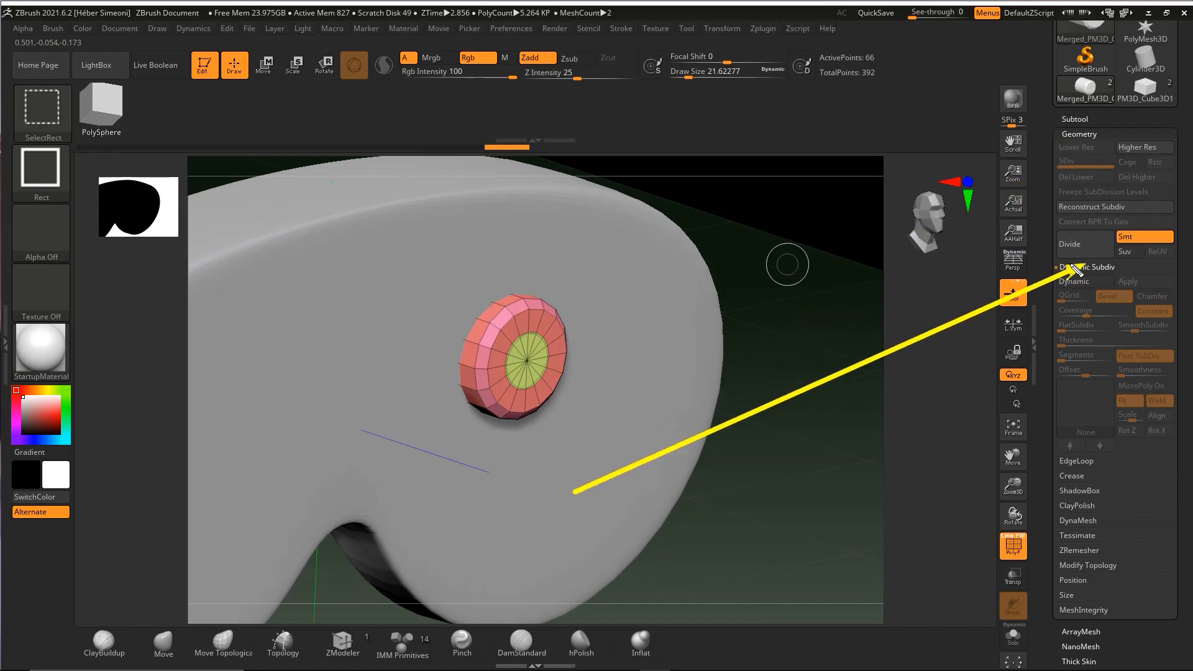
{"action": "left_click", "coordinate": [1073, 281]}
{"action": "mouse_move", "coordinate": [777, 354]}
{"action": "left_mouse_down", "text": "shift"}
{"action": "mouse_move", "coordinate": [831, 295]}
{"action": "mouse_move", "coordinate": [881, 290]}
{"action": "mouse_move", "coordinate": [870, 280]}
{"action": "mouse_move", "coordinate": [875, 313]}
{"action": "mouse_move", "coordinate": [822, 304]}
{"action": "mouse_move", "coordinate": [852, 300]}
{"action": "left_mouse_up", "text": "shift"}
{"action": "key", "text": "shift+f"}
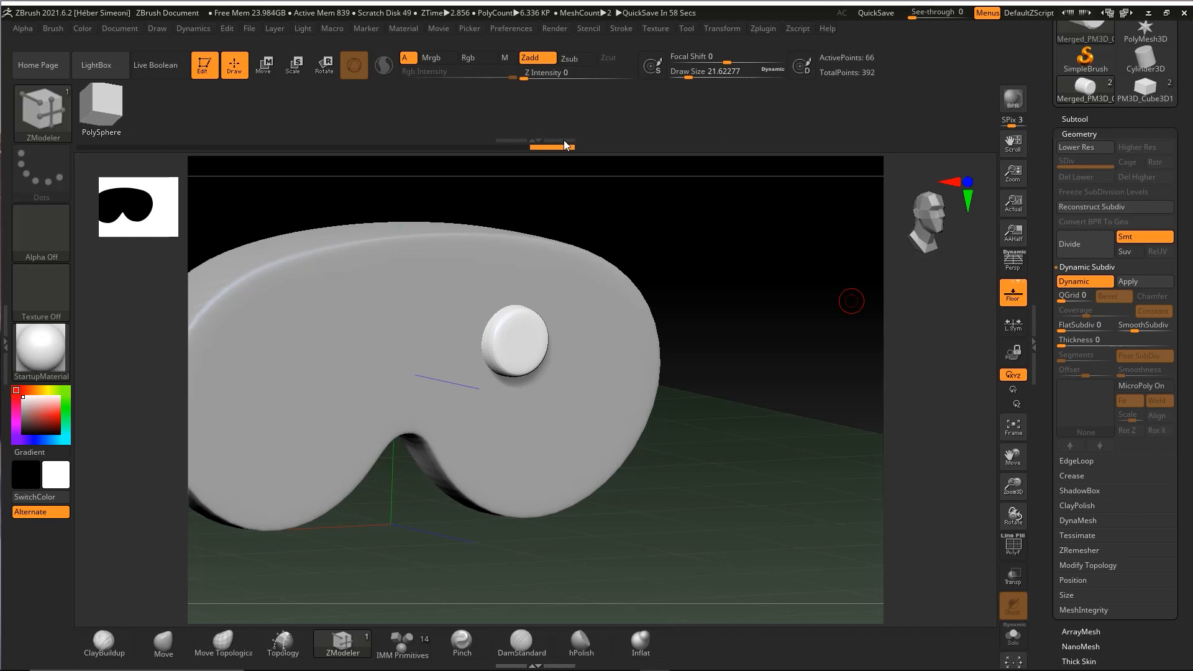
{"action": "left_click_drag", "start_coordinate": [746, 301], "coordinate": [612, 318], "text": "shift"}
{"action": "mouse_move", "coordinate": [799, 308]}
{"action": "left_mouse_down", "text": "alt"}
{"action": "mouse_move", "coordinate": [788, 301]}
{"action": "mouse_move", "coordinate": [800, 300]}
{"action": "left_mouse_up", "text": "alt"}
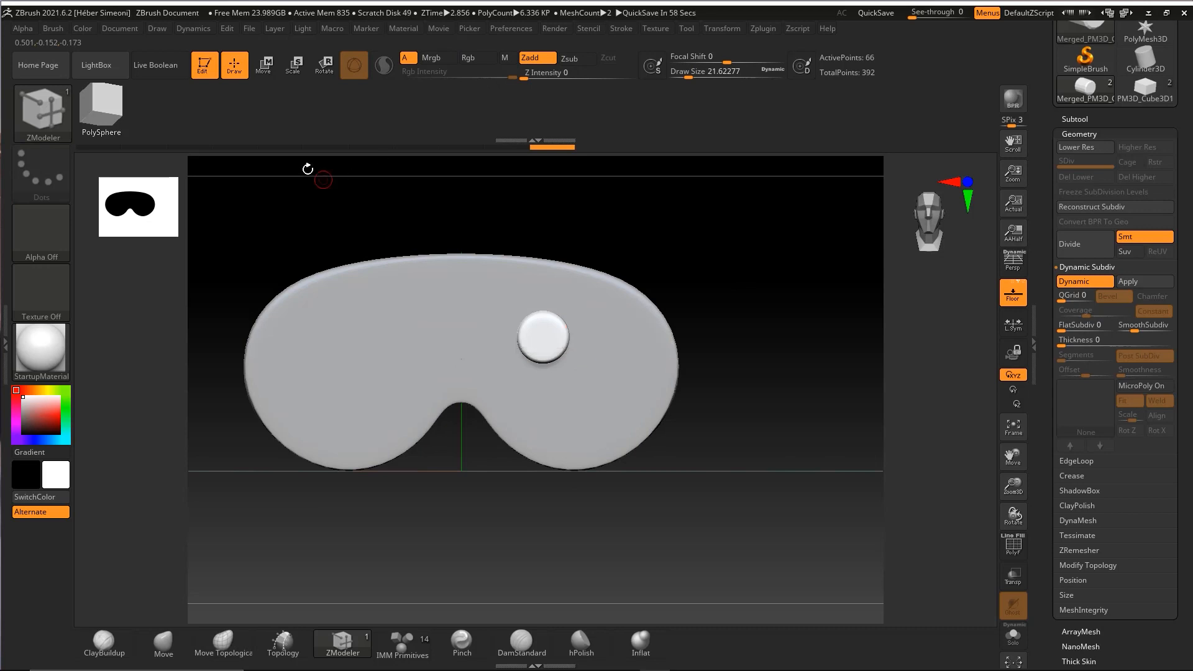
Activate the Move gizmo and nudge the small cylinder slightly up along Y and inward along X
{"action": "key", "text": "ctrl+shift"}
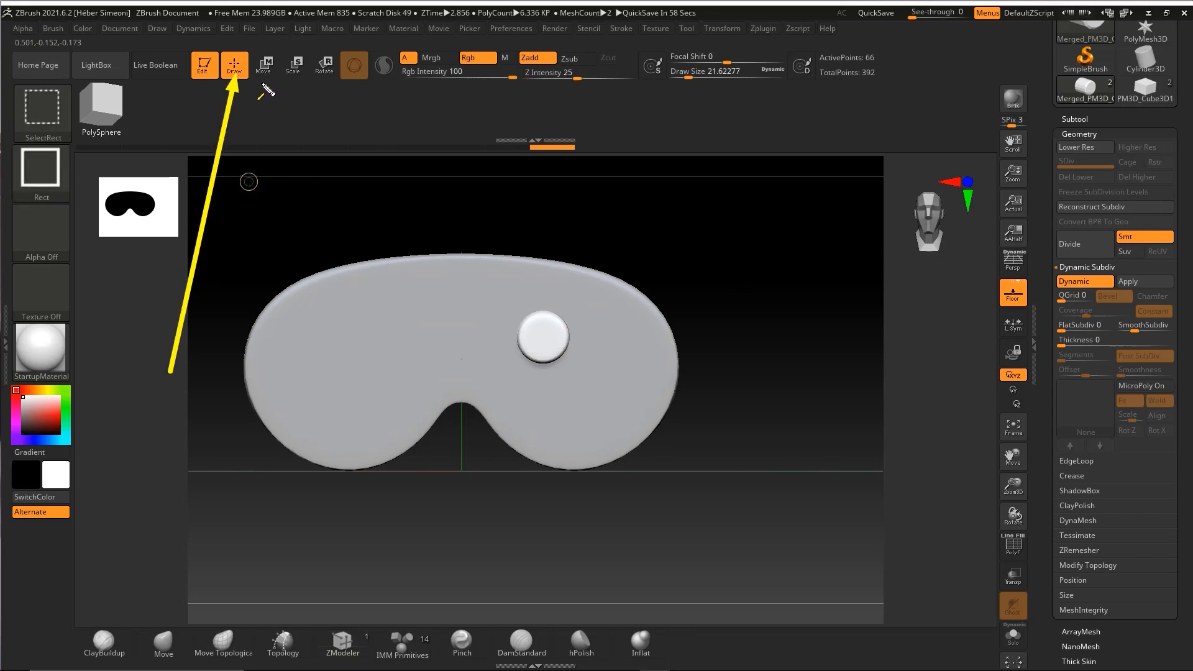
{"action": "left_click", "coordinate": [263, 65]}
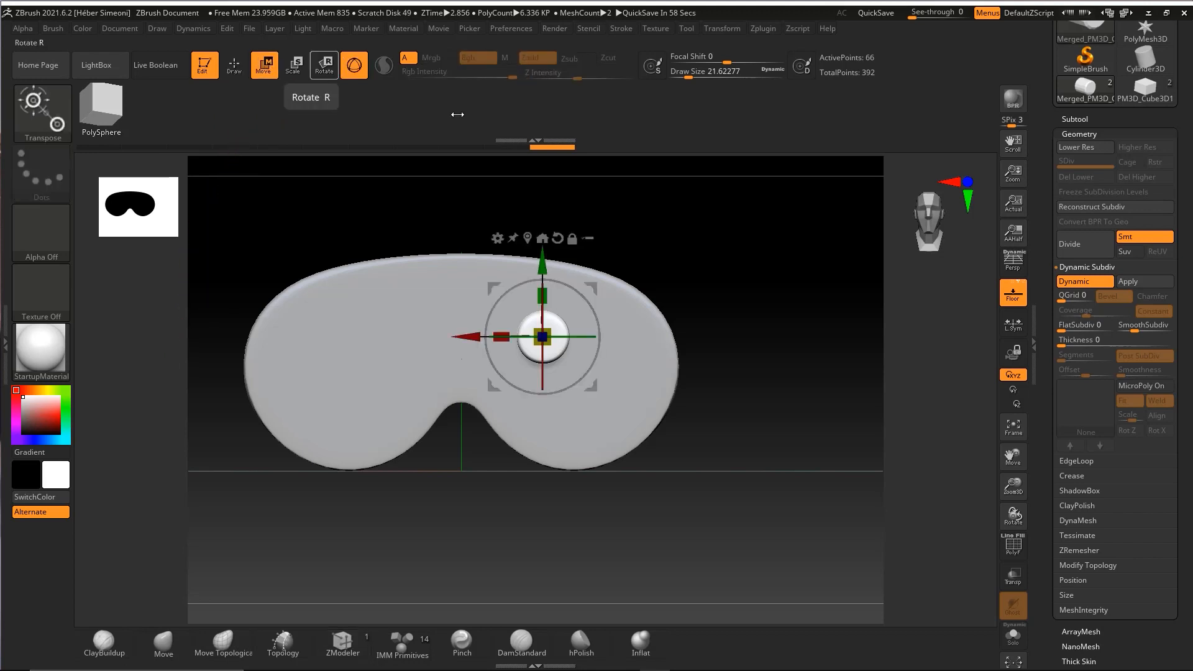
{"action": "left_click_drag", "start_coordinate": [542, 271], "coordinate": [542, 268]}
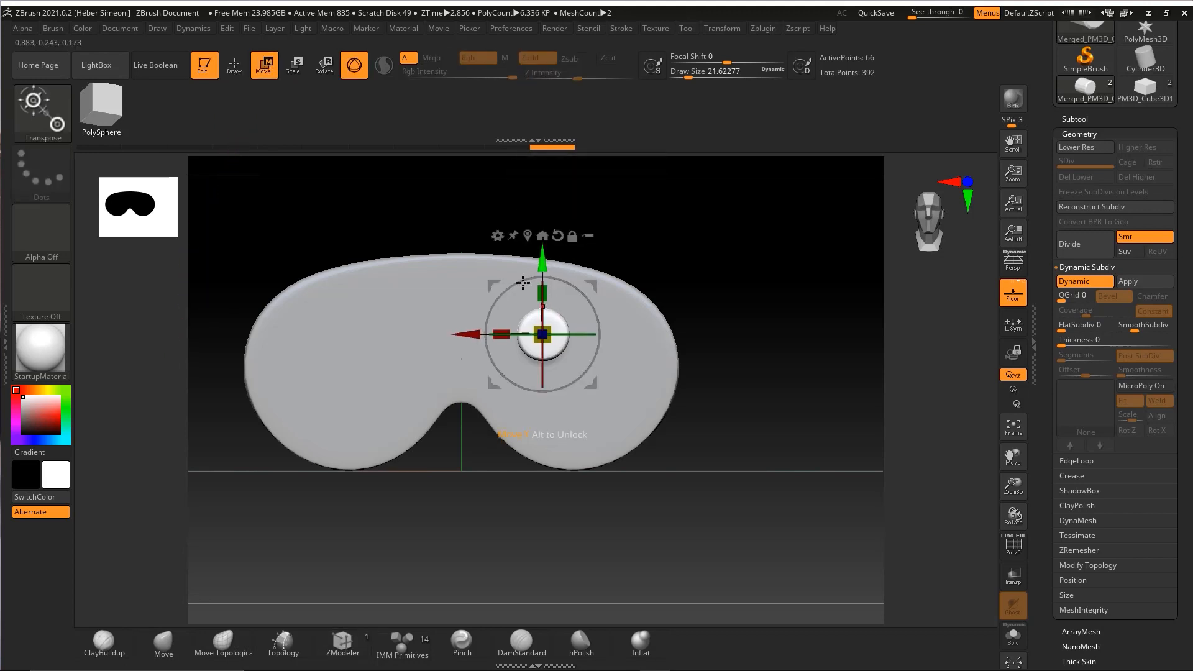
{"action": "left_click_drag", "start_coordinate": [480, 336], "coordinate": [475, 336]}
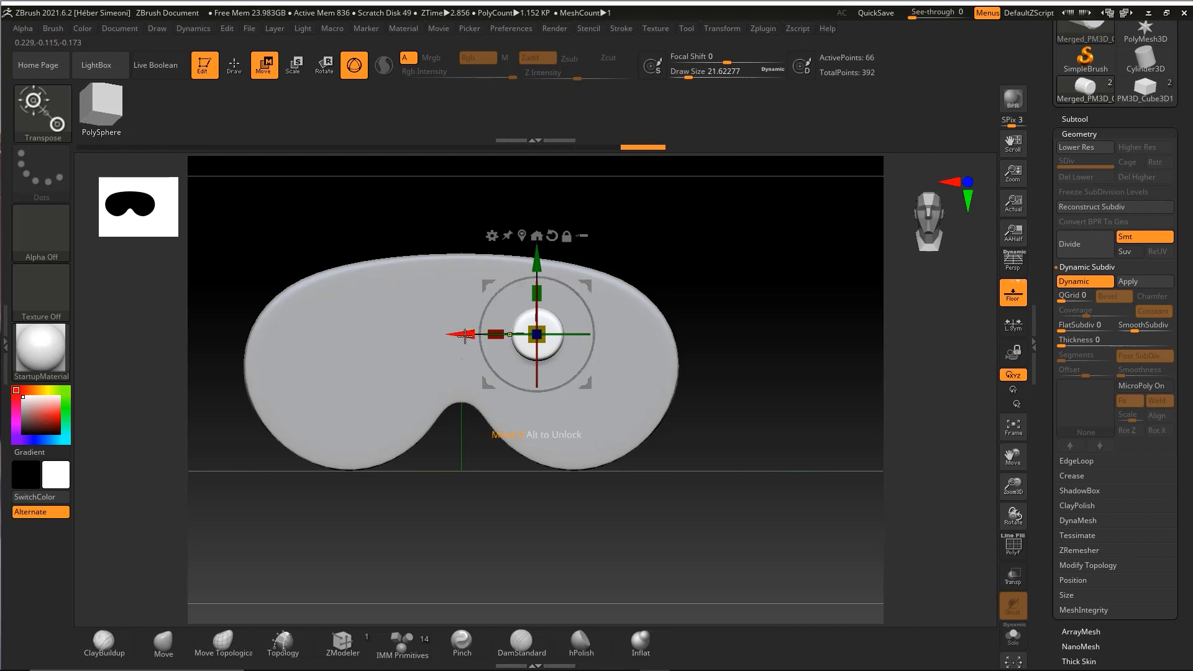
Duplicate the small cylinder along X with the gizmo and place the copy below and outward of the original on the same lens
{"action": "left_click_drag", "start_coordinate": [462, 336], "coordinate": [559, 333], "text": "ctrl"}
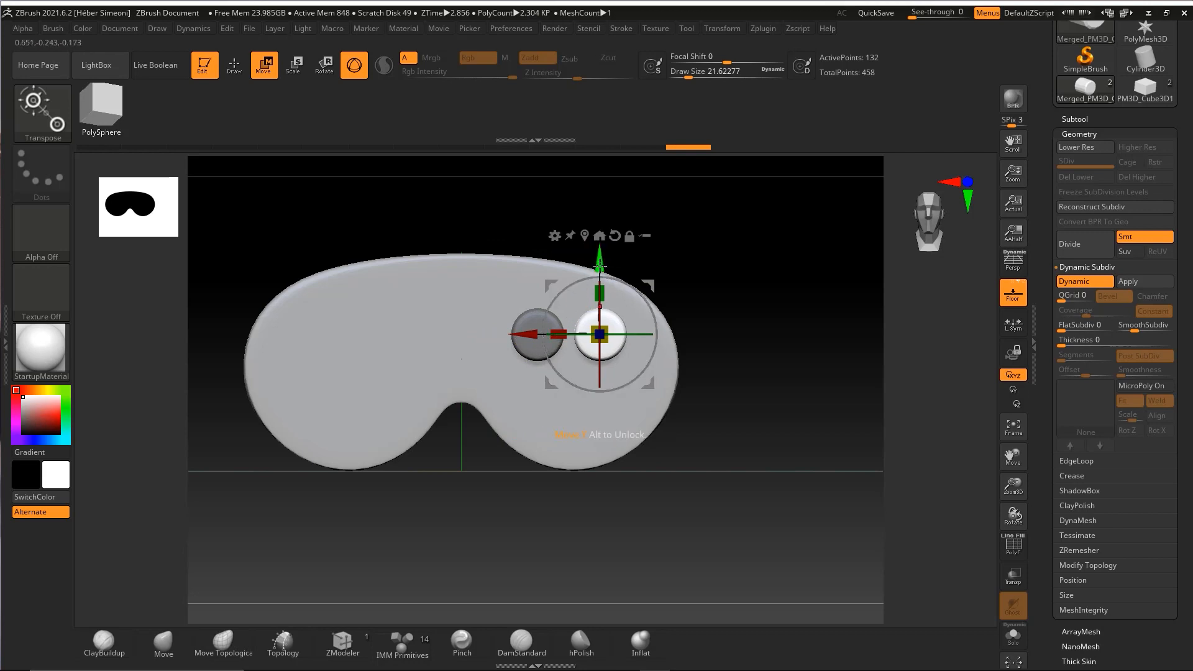
{"action": "left_click_drag", "start_coordinate": [599, 266], "coordinate": [599, 318]}
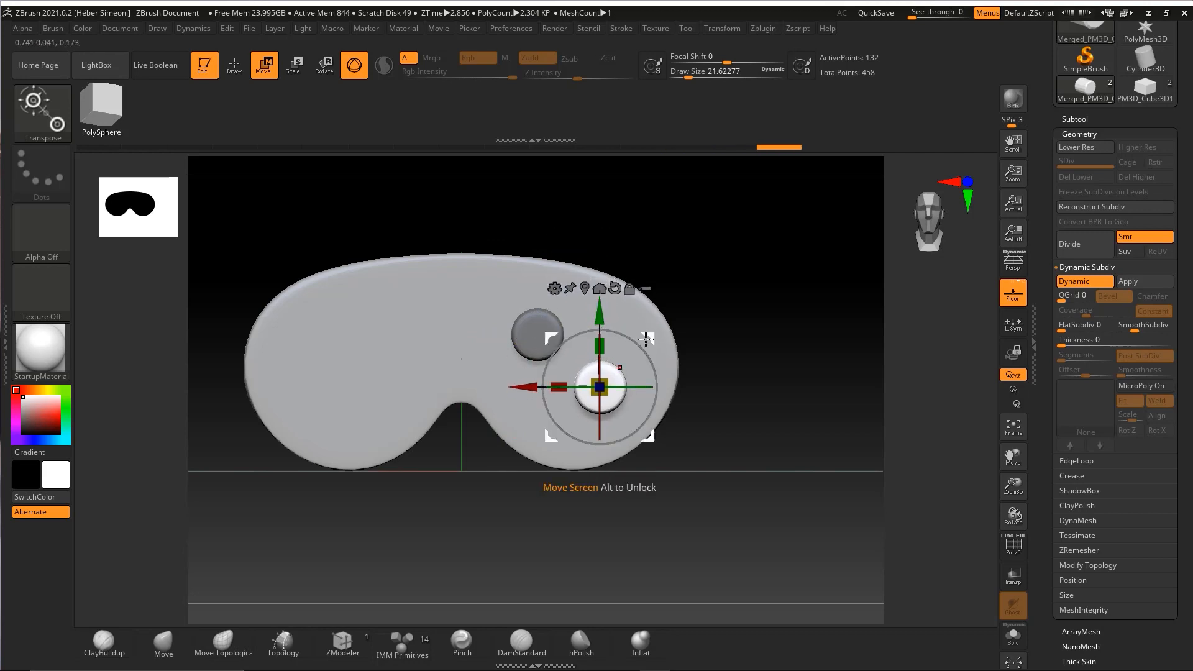
{"action": "key", "text": "ctrl+shift"}
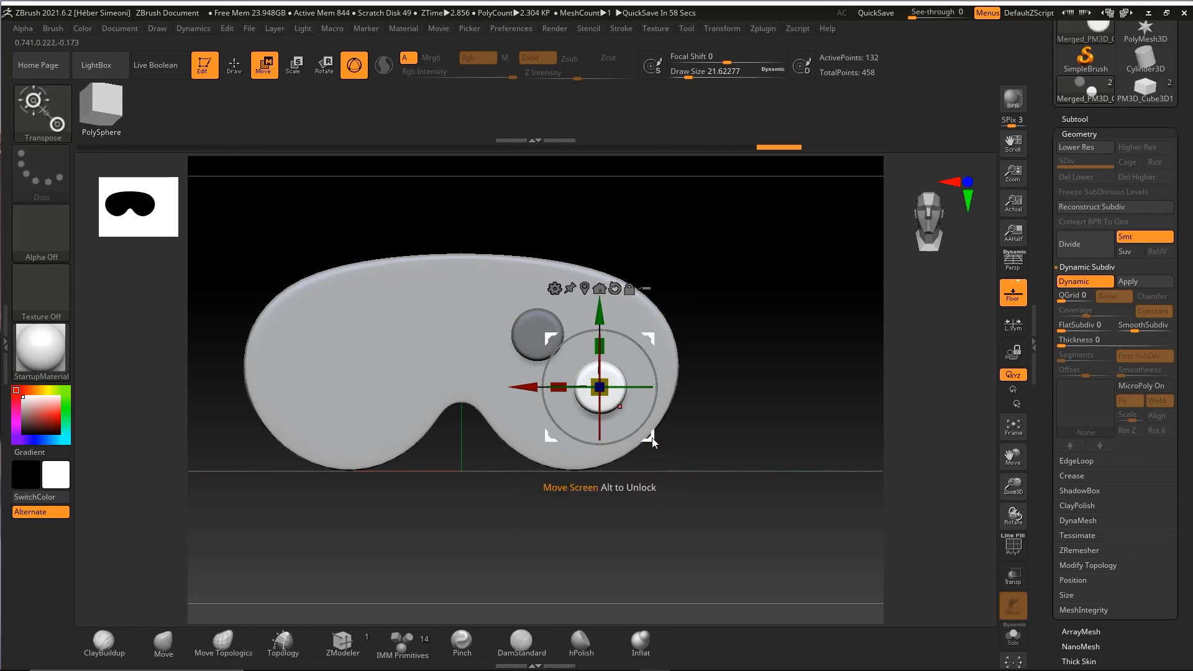
{"action": "left_click_drag", "start_coordinate": [651, 441], "coordinate": [627, 453]}
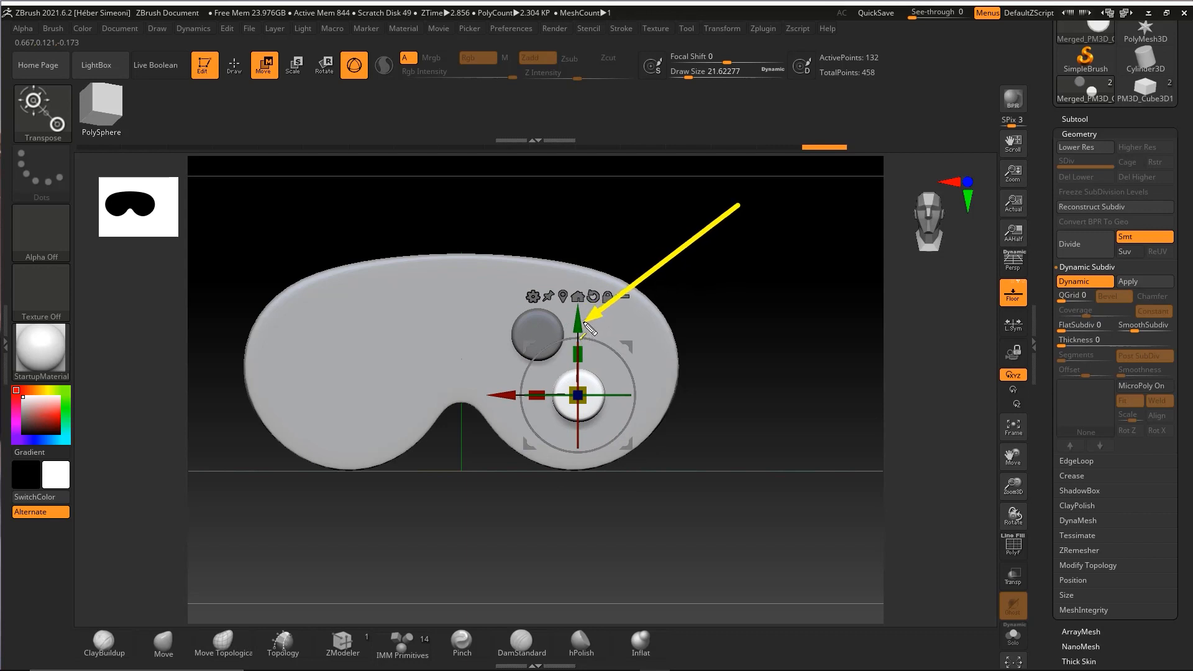
{"action": "left_click_drag", "start_coordinate": [730, 520], "coordinate": [737, 206]}
{"action": "left_click_drag", "start_coordinate": [755, 255], "coordinate": [756, 558]}
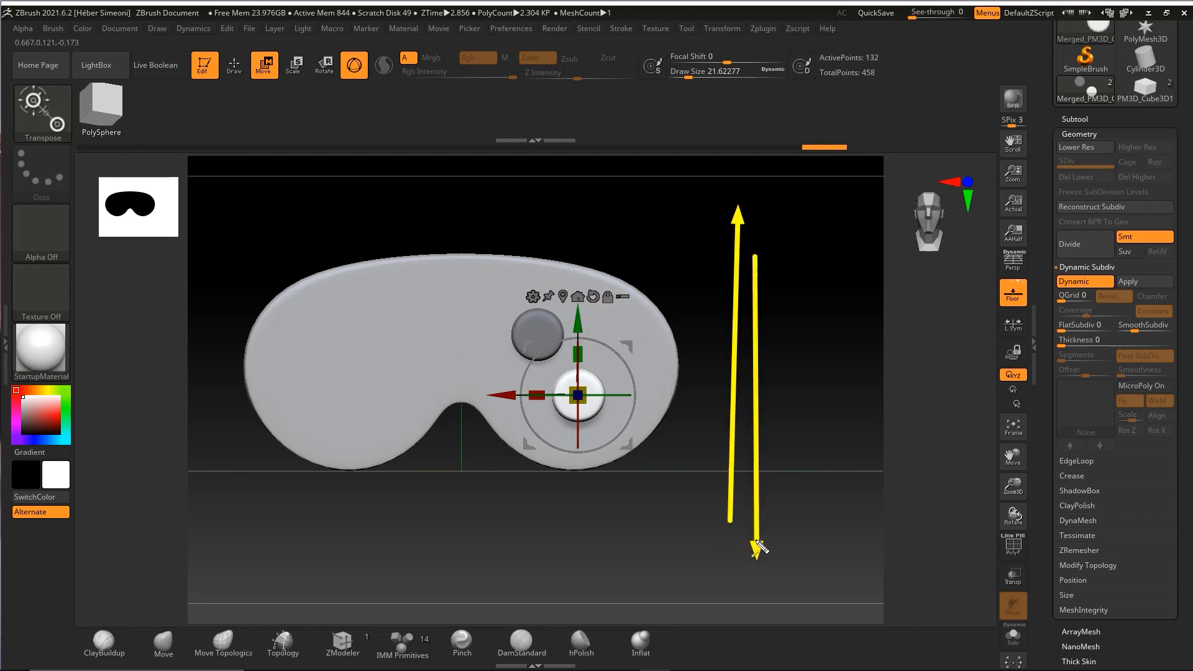
{"action": "left_click_drag", "start_coordinate": [399, 493], "coordinate": [520, 398]}
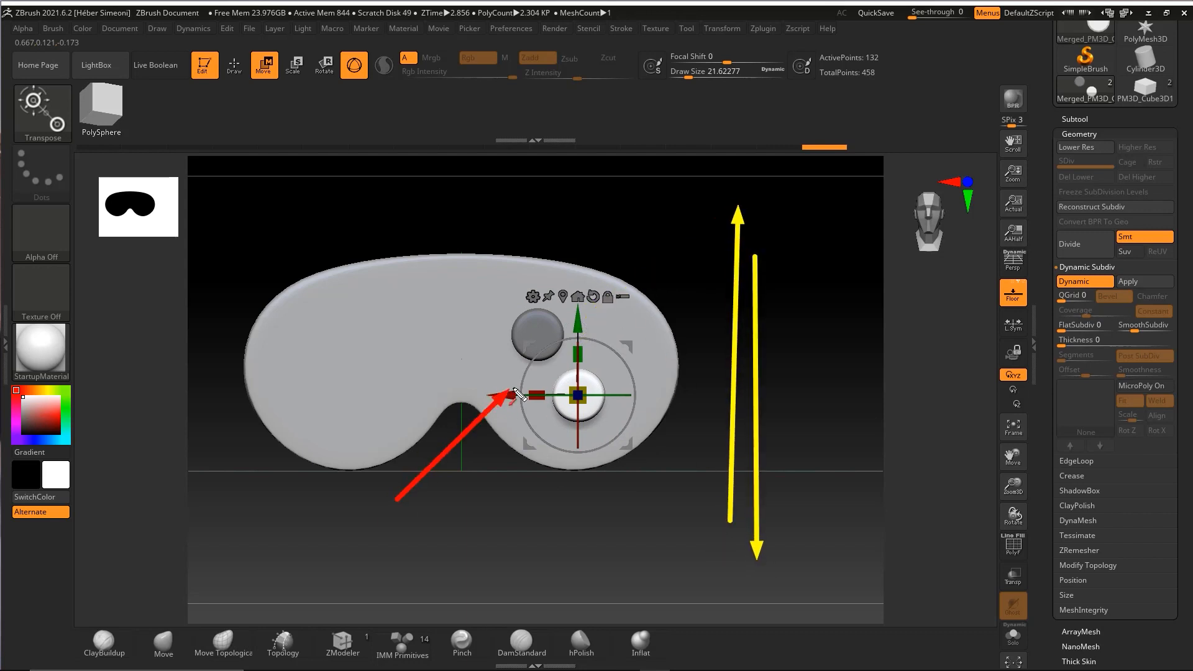
{"action": "mouse_move", "coordinate": [556, 512]}
{"action": "left_mouse_down"}
{"action": "mouse_move", "coordinate": [290, 506]}
{"action": "mouse_move", "coordinate": [619, 524]}
{"action": "left_mouse_up"}
{"action": "key", "text": "Escape"}
{"action": "left_click_drag", "start_coordinate": [628, 342], "coordinate": [626, 329]}
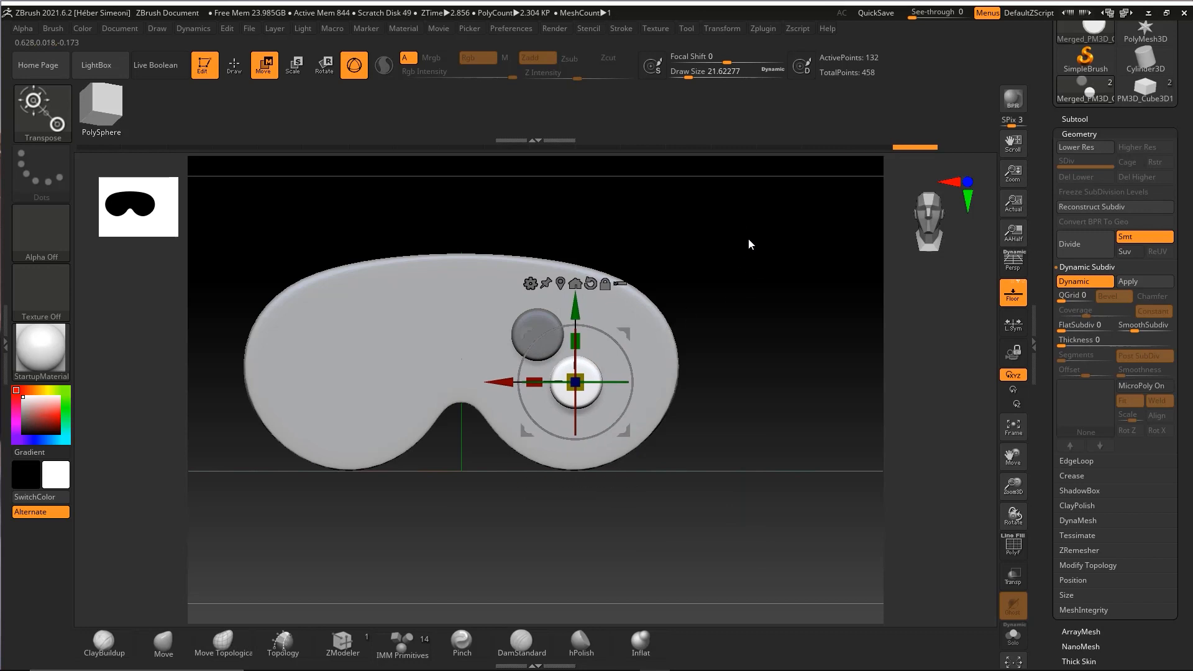
Try clearing the mask from the original cylinder and undo the clearing
{"action": "key", "text": "ctrl"}
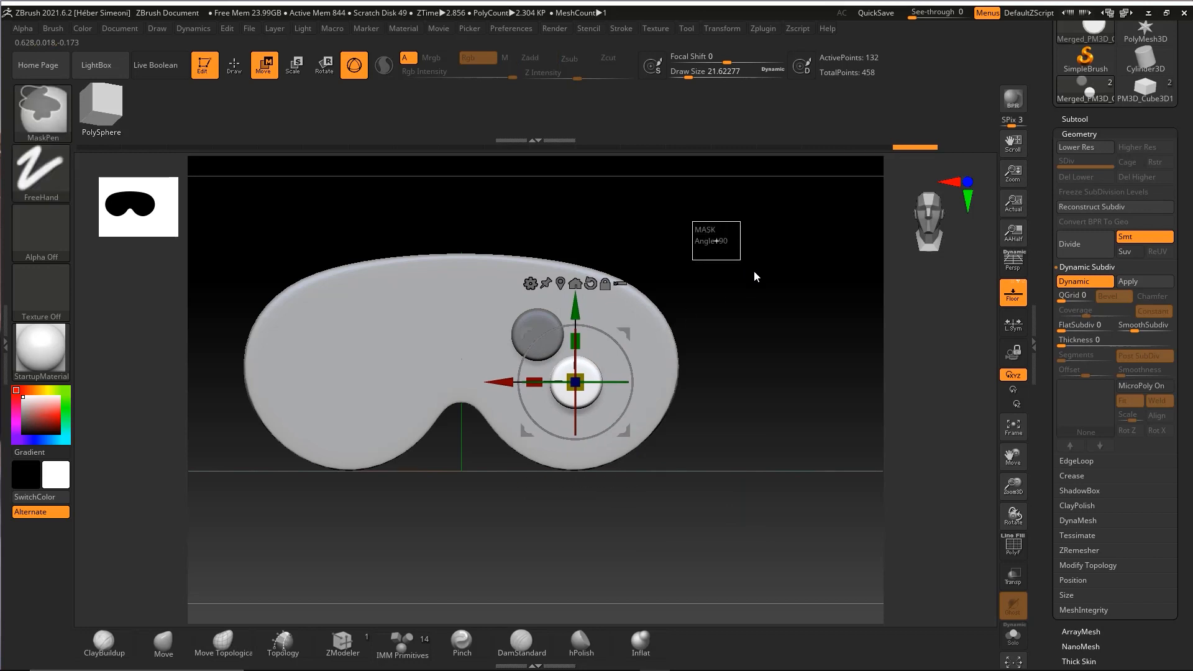
{"action": "left_click_drag", "start_coordinate": [803, 305], "coordinate": [803, 306], "text": "ctrl"}
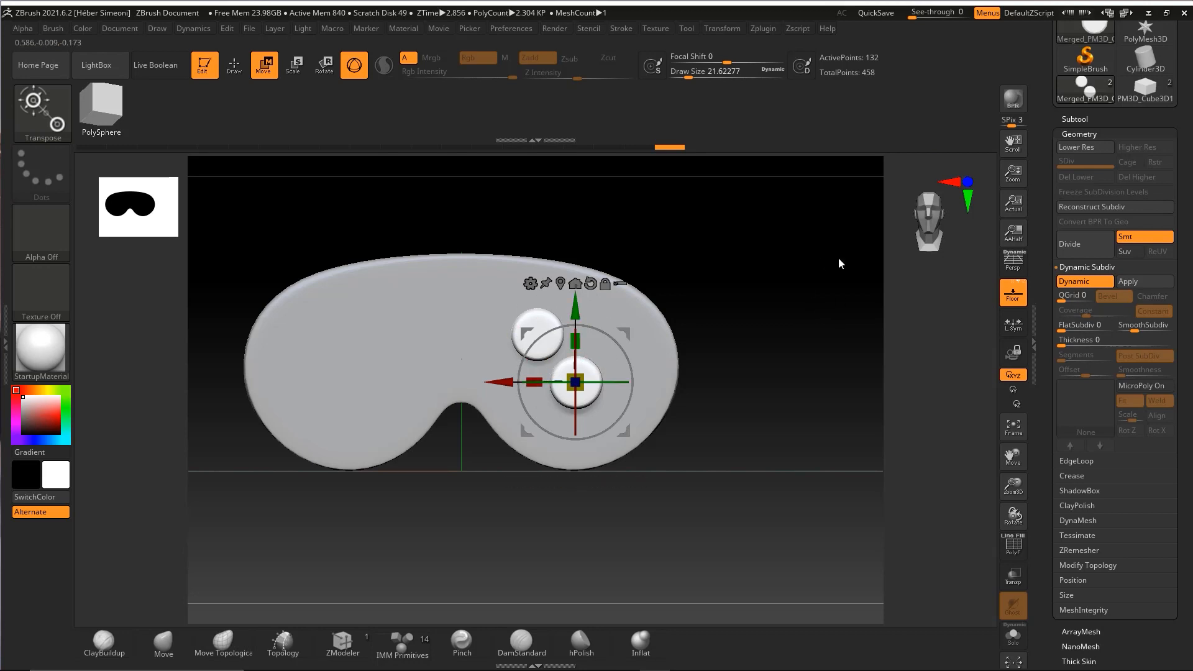
{"action": "key", "text": "ctrl+z"}
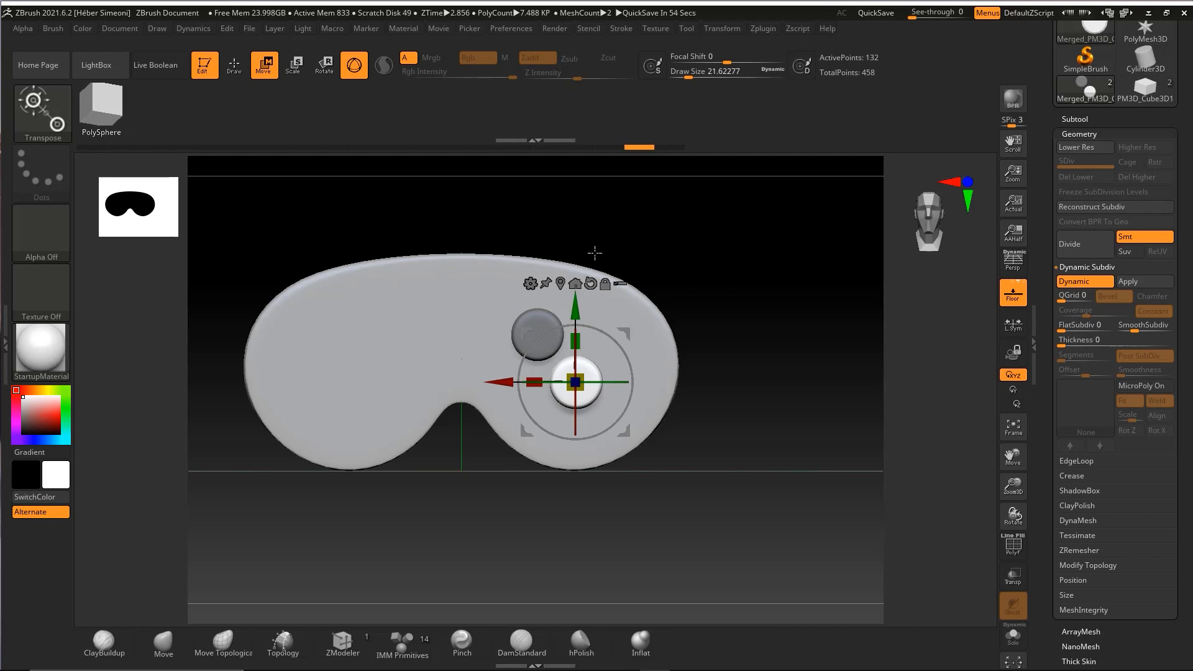
{"action": "mouse_move", "coordinate": [606, 186]}
{"action": "left_mouse_down", "text": "ctrl"}
{"action": "mouse_move", "coordinate": [537, 325]}
{"action": "mouse_move", "coordinate": [545, 315]}
{"action": "left_mouse_up", "text": "ctrl"}
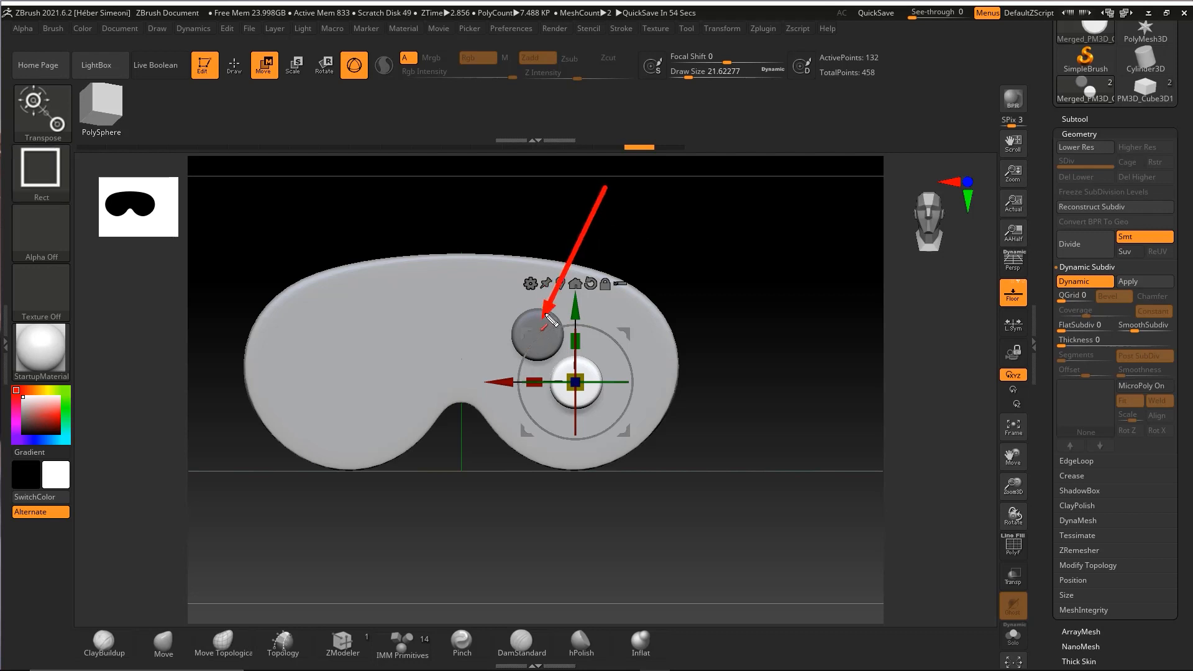
{"action": "key", "text": "ctrl+z"}
{"action": "key", "text": "y"}
{"action": "mouse_move", "coordinate": [596, 200]}
{"action": "left_mouse_down"}
{"action": "mouse_move", "coordinate": [540, 321]}
{"action": "mouse_move", "coordinate": [580, 374]}
{"action": "mouse_move", "coordinate": [571, 394]}
{"action": "mouse_move", "coordinate": [590, 351]}
{"action": "mouse_move", "coordinate": [572, 379]}
{"action": "mouse_move", "coordinate": [729, 308]}
{"action": "left_mouse_up"}
{"action": "key", "text": "Escape"}
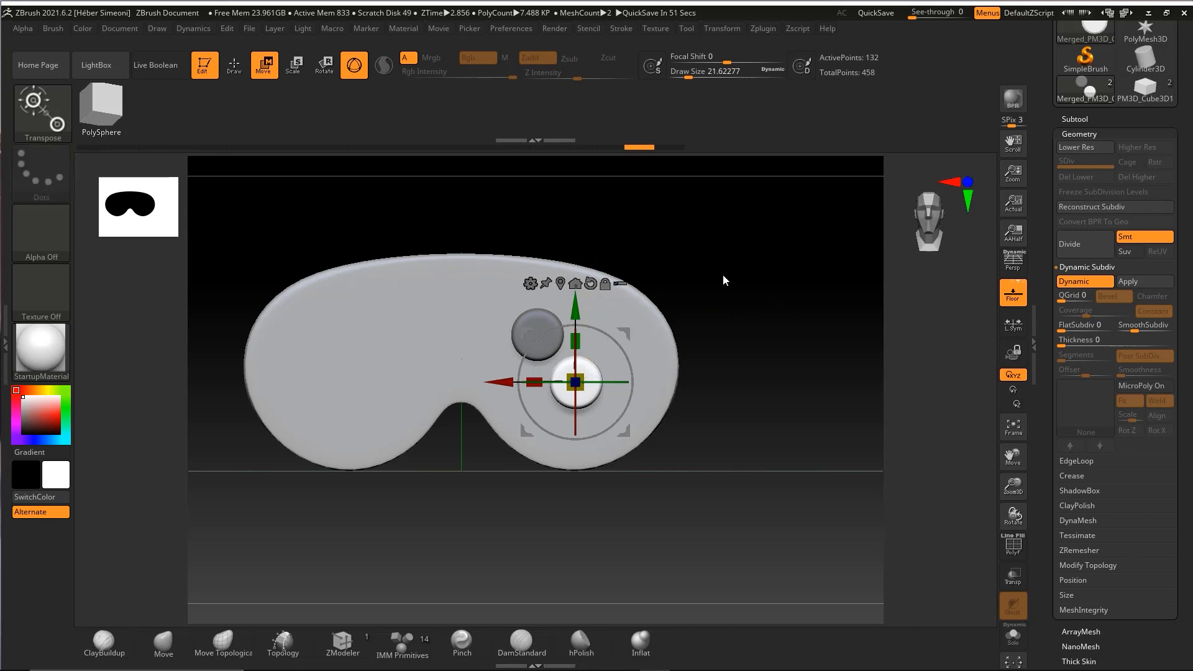
Clear the mask and move both cylinders together slightly outward and down across the lens, finishing in Draw mode
{"action": "key", "text": "ctrl"}
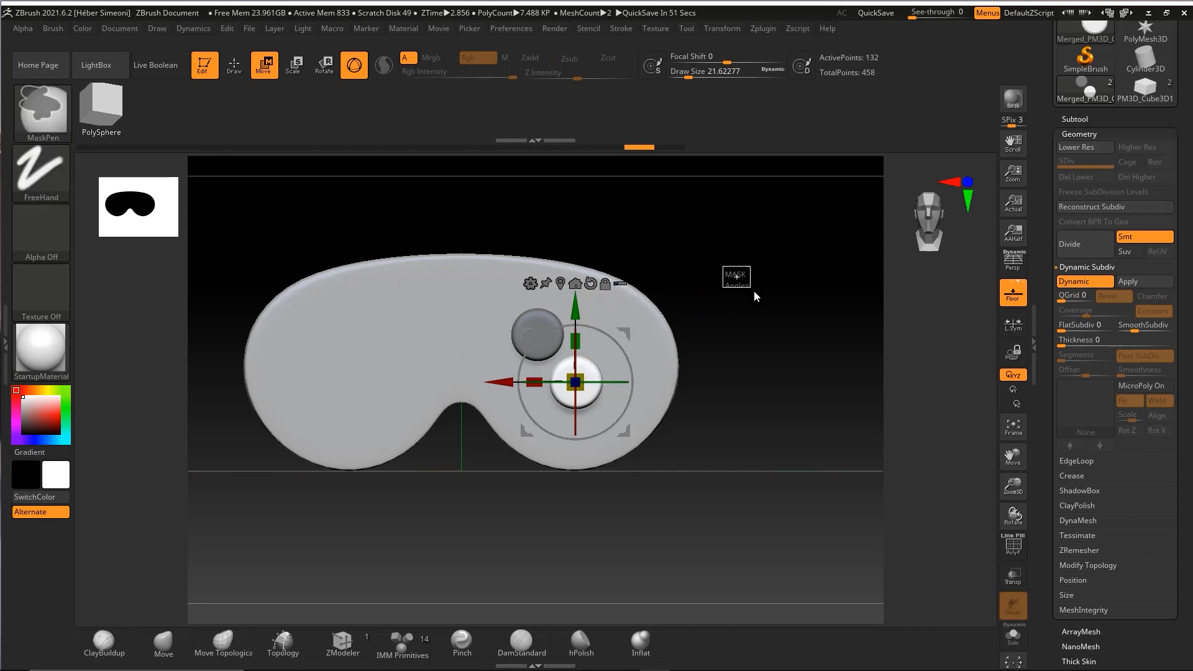
{"action": "left_click_drag", "start_coordinate": [790, 325], "coordinate": [815, 339], "text": "ctrl"}
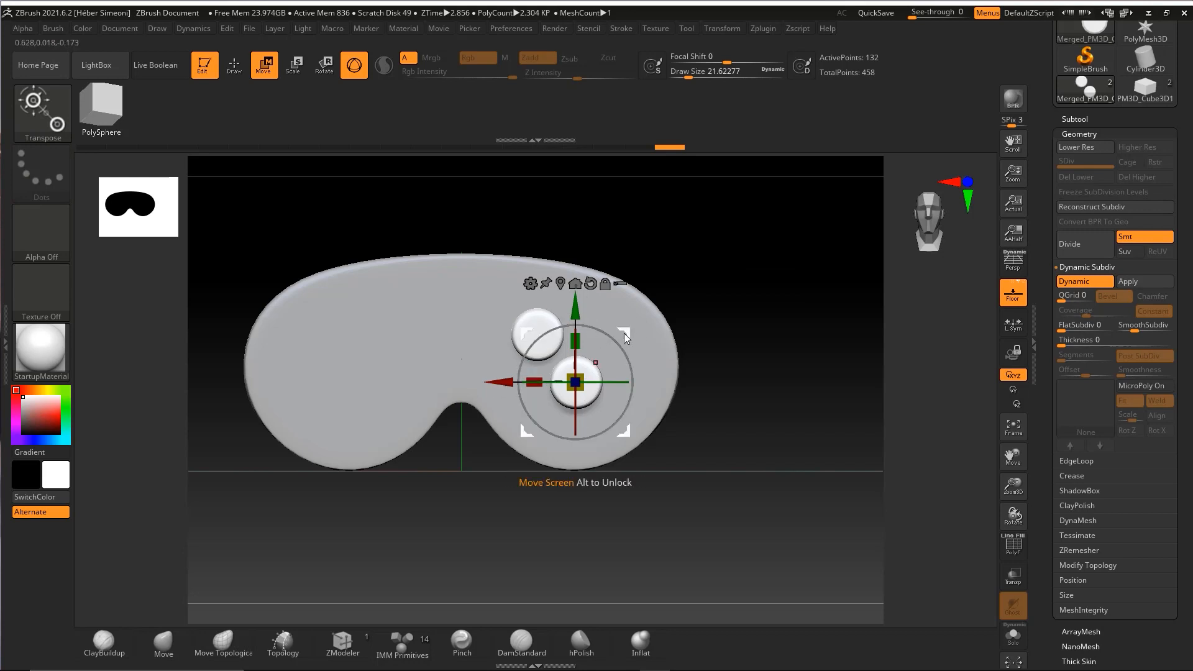
{"action": "left_click_drag", "start_coordinate": [624, 333], "coordinate": [645, 339]}
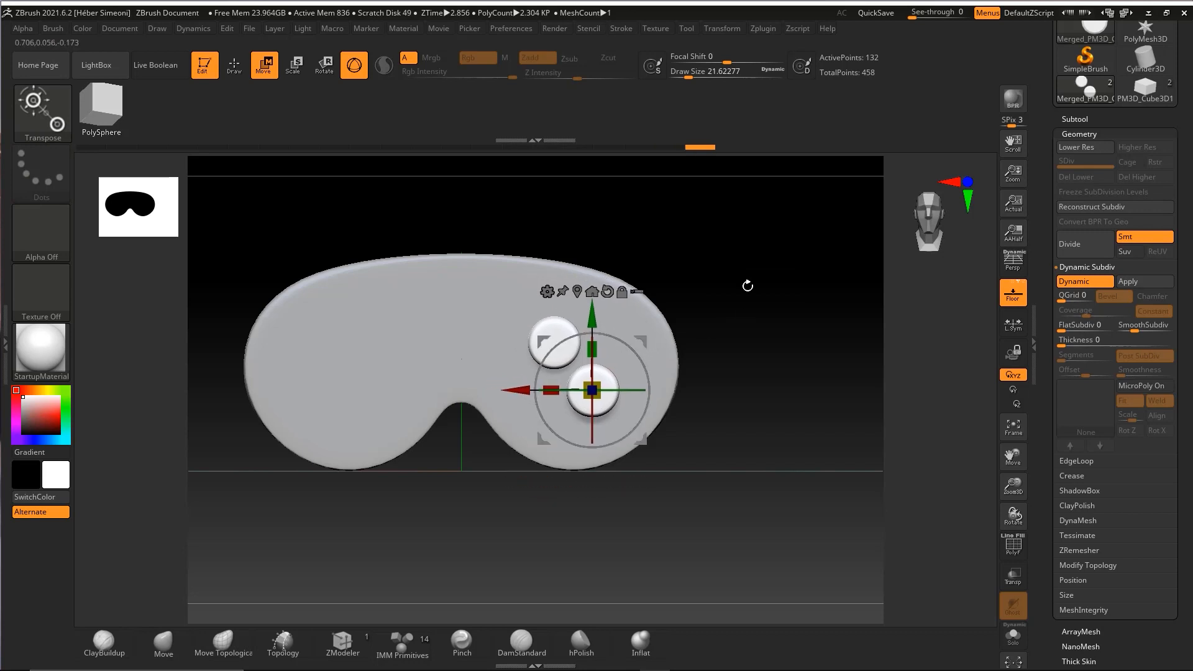
{"action": "key", "text": "q"}
{"action": "mouse_move", "coordinate": [748, 286]}
{"action": "left_mouse_down"}
{"action": "mouse_move", "coordinate": [765, 309]}
{"action": "mouse_move", "coordinate": [780, 306]}
{"action": "mouse_move", "coordinate": [768, 288]}
{"action": "mouse_move", "coordinate": [681, 300]}
{"action": "left_mouse_up"}
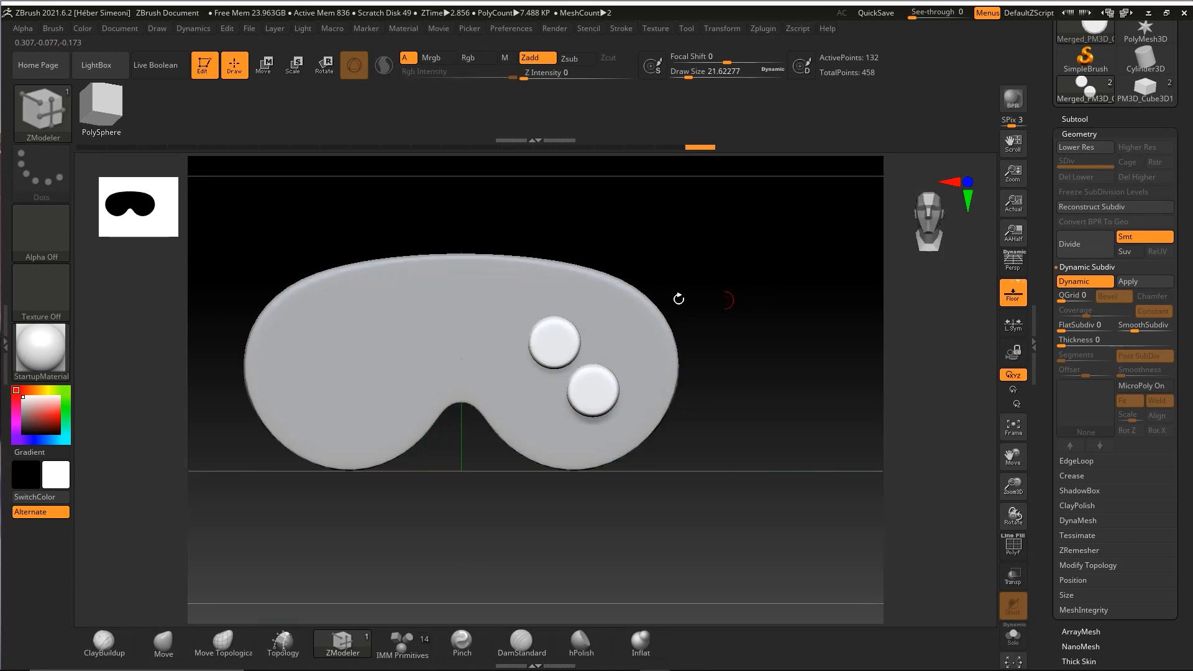
{"action": "key", "text": "w"}
{"action": "mouse_move", "coordinate": [593, 313]}
{"action": "left_mouse_down"}
{"action": "mouse_move", "coordinate": [594, 293]}
{"action": "mouse_move", "coordinate": [592, 320]}
{"action": "mouse_move", "coordinate": [648, 334]}
{"action": "left_mouse_up"}
{"action": "key", "text": "ctrl+shift"}
{"action": "mouse_move", "coordinate": [608, 269]}
{"action": "left_mouse_down"}
{"action": "mouse_move", "coordinate": [474, 330]}
{"action": "mouse_move", "coordinate": [593, 466]}
{"action": "mouse_move", "coordinate": [619, 276]}
{"action": "left_mouse_up"}
{"action": "key", "text": "Escape"}
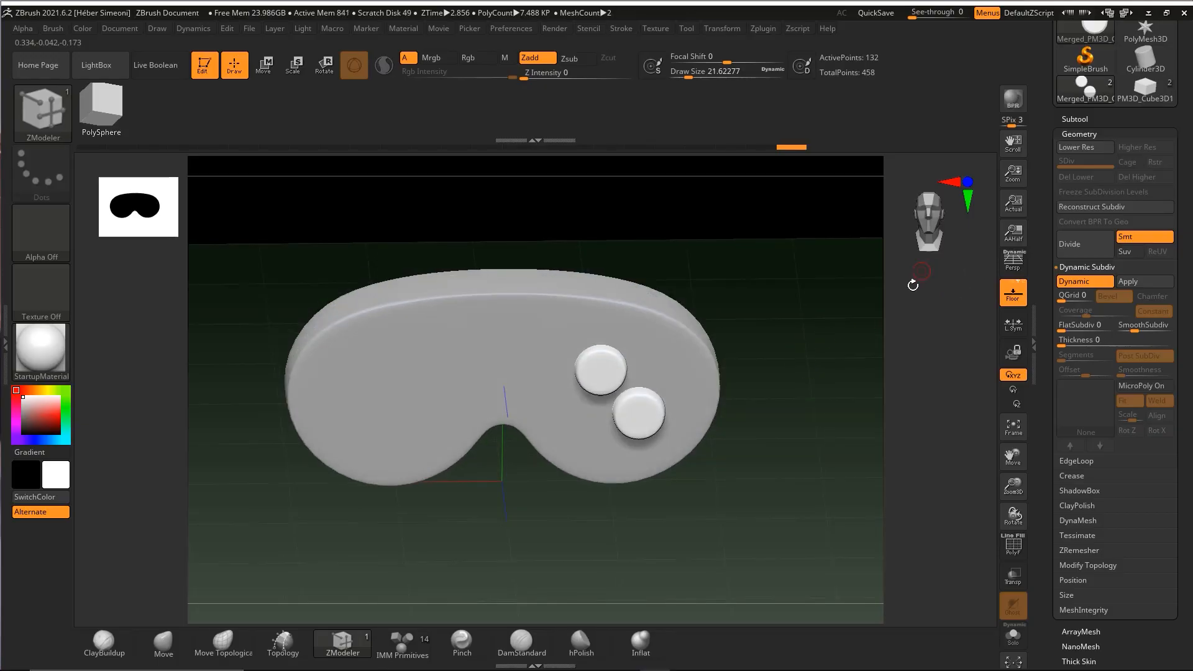
{"action": "key", "text": "ctrl+shift"}
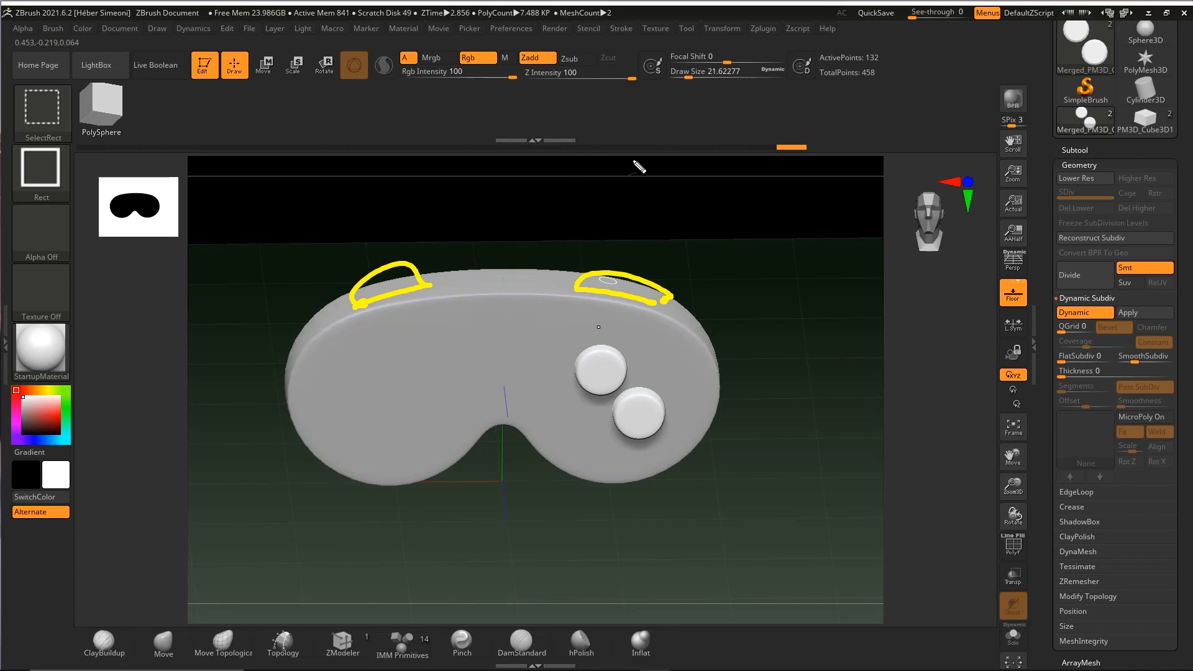
{"action": "key", "text": "b"}
{"action": "key", "text": "z"}
{"action": "key", "text": "m"}
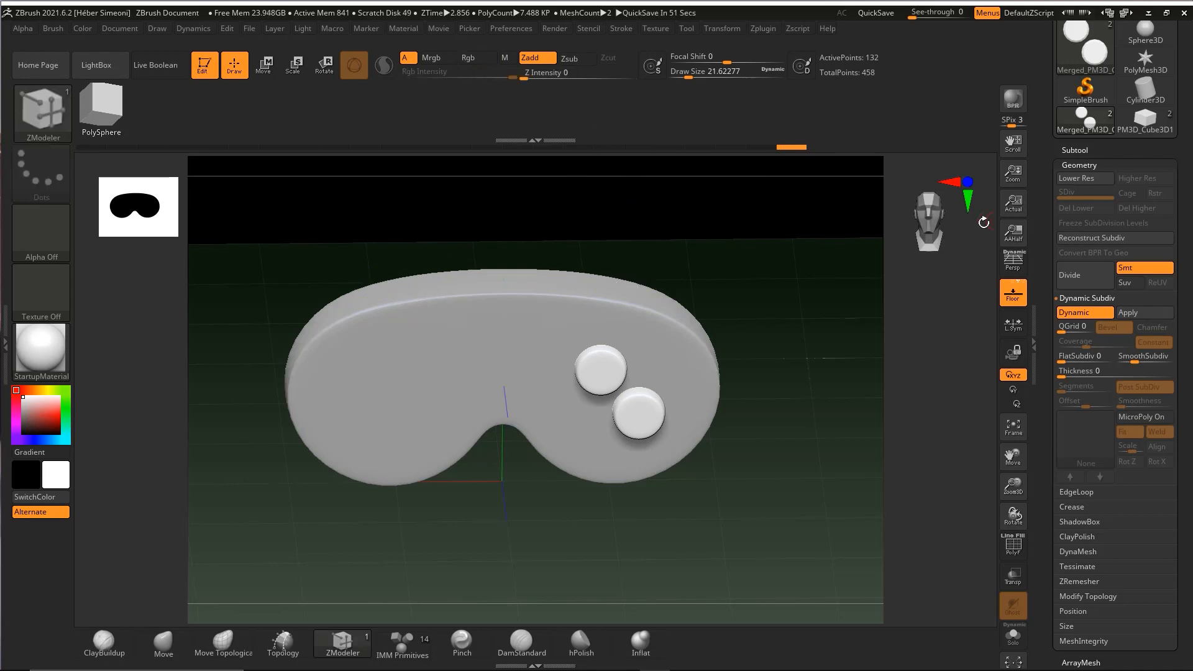
{"action": "key", "text": "ctrl+shift+3"}
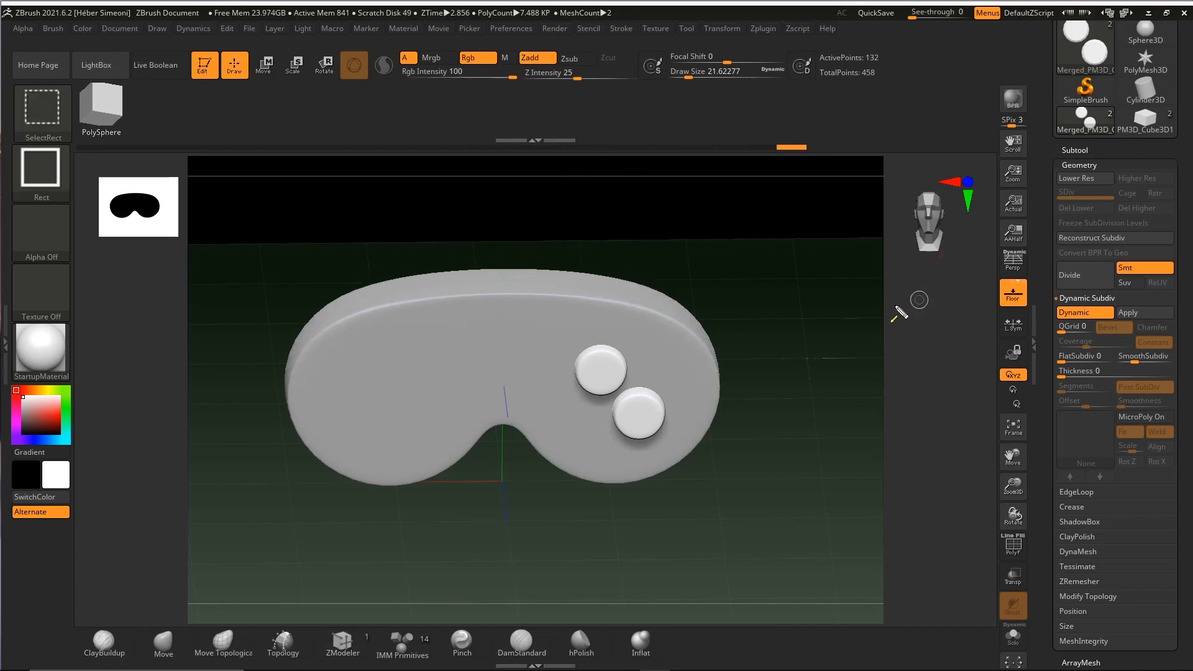
{"action": "mouse_move", "coordinate": [716, 442]}
{"action": "left_mouse_down"}
{"action": "mouse_move", "coordinate": [1084, 147]}
{"action": "mouse_move", "coordinate": [1066, 156]}
{"action": "left_mouse_up"}
Duplicate the subtool that holds the two cylinders
{"action": "left_click", "coordinate": [1072, 151]}
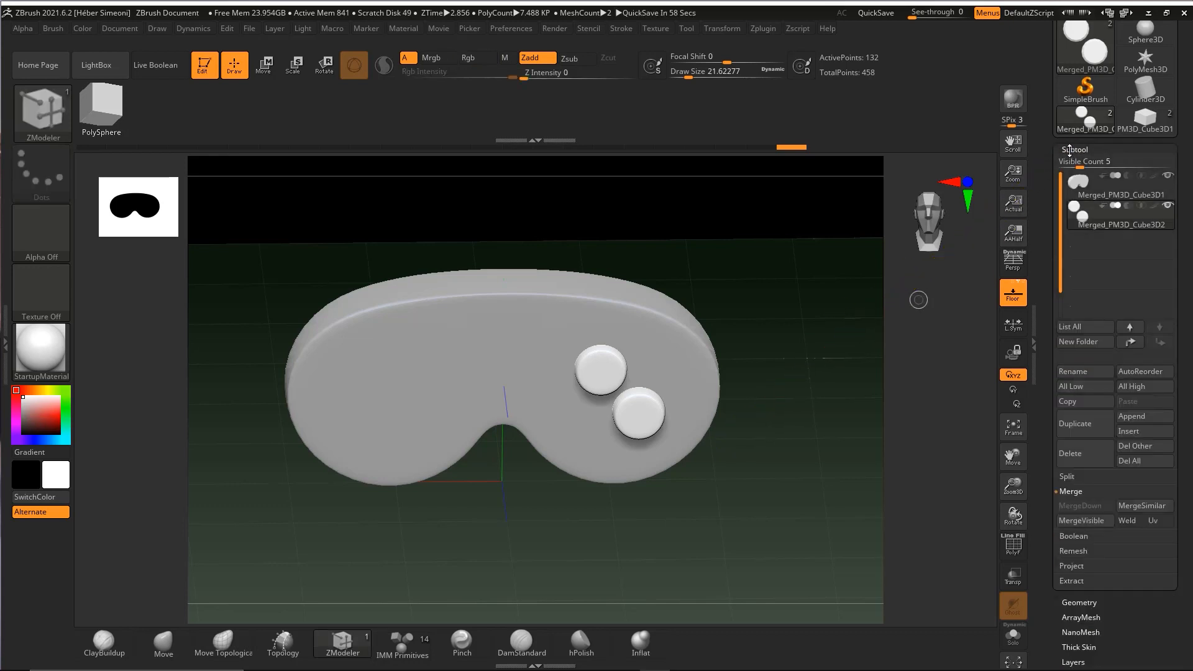
{"action": "left_click", "coordinate": [1085, 432]}
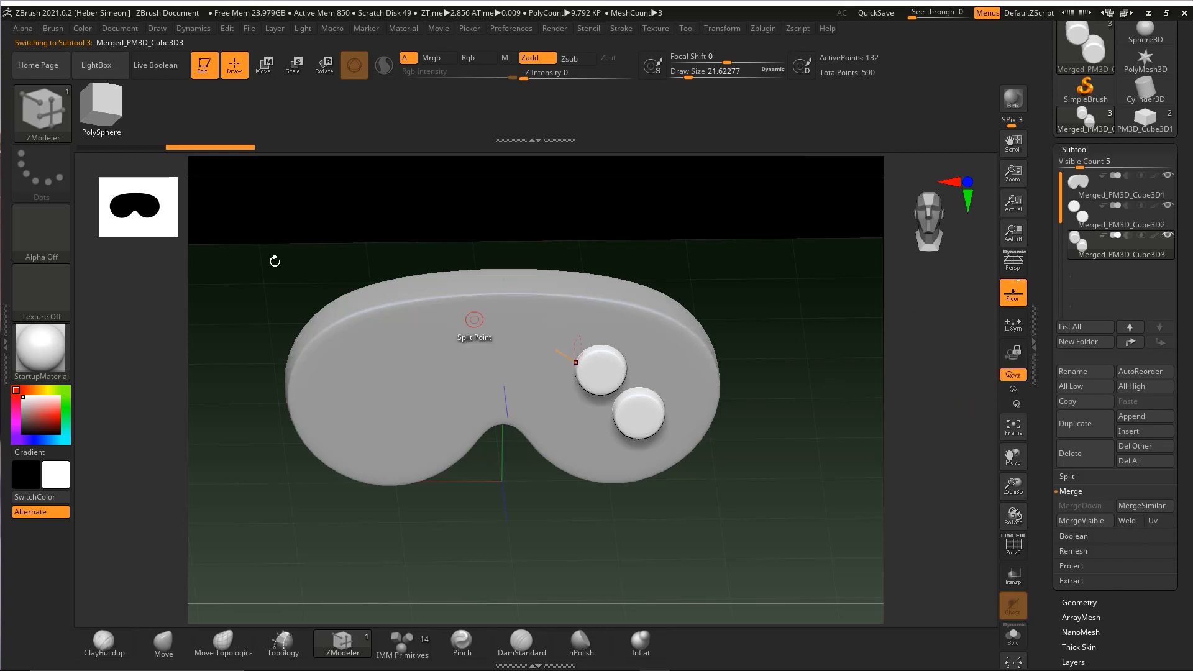
{"action": "key", "text": "ctrl+shift+3"}
{"action": "left_click_drag", "start_coordinate": [205, 328], "coordinate": [253, 70]}
Activate the Move gizmo and replace the duplicated cylinders with a PolyCube primitive
{"action": "left_click", "coordinate": [263, 64]}
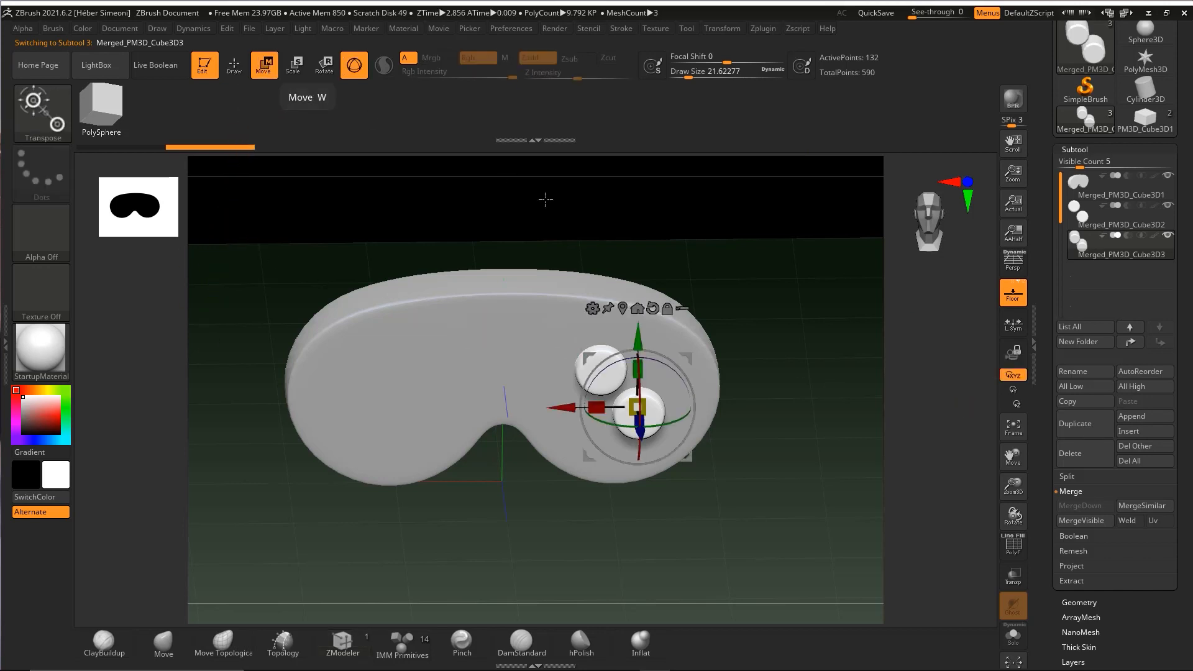
{"action": "left_click", "coordinate": [590, 308]}
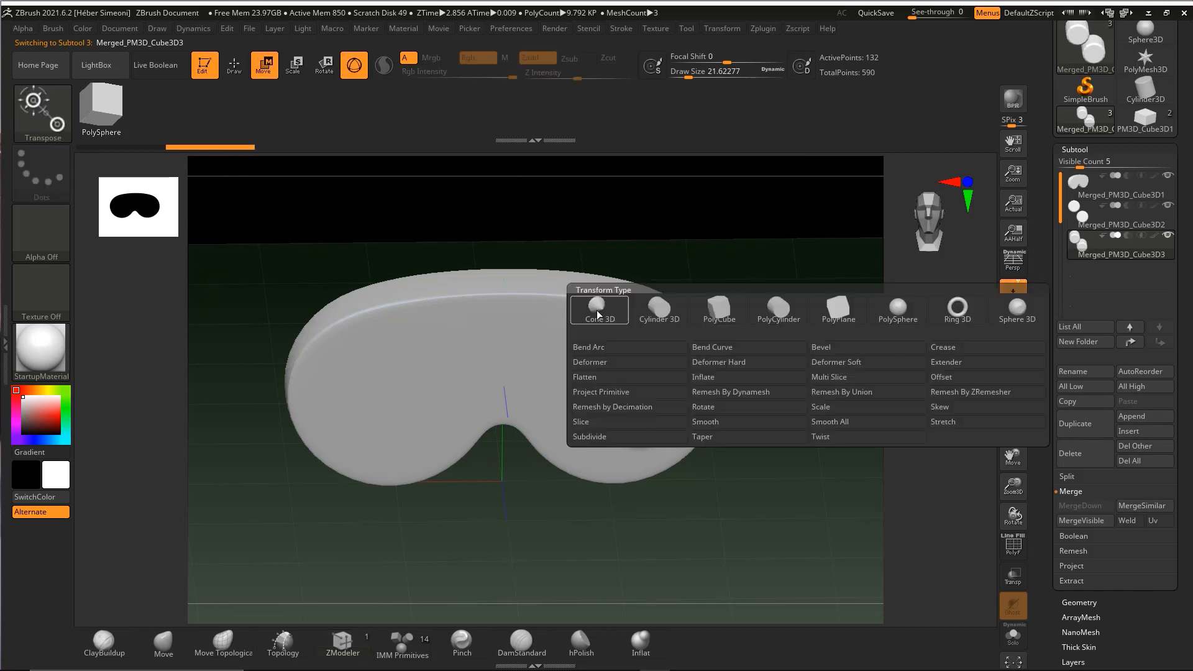
{"action": "left_click", "coordinate": [721, 311]}
{"action": "left_click_drag", "start_coordinate": [743, 301], "coordinate": [633, 411]}
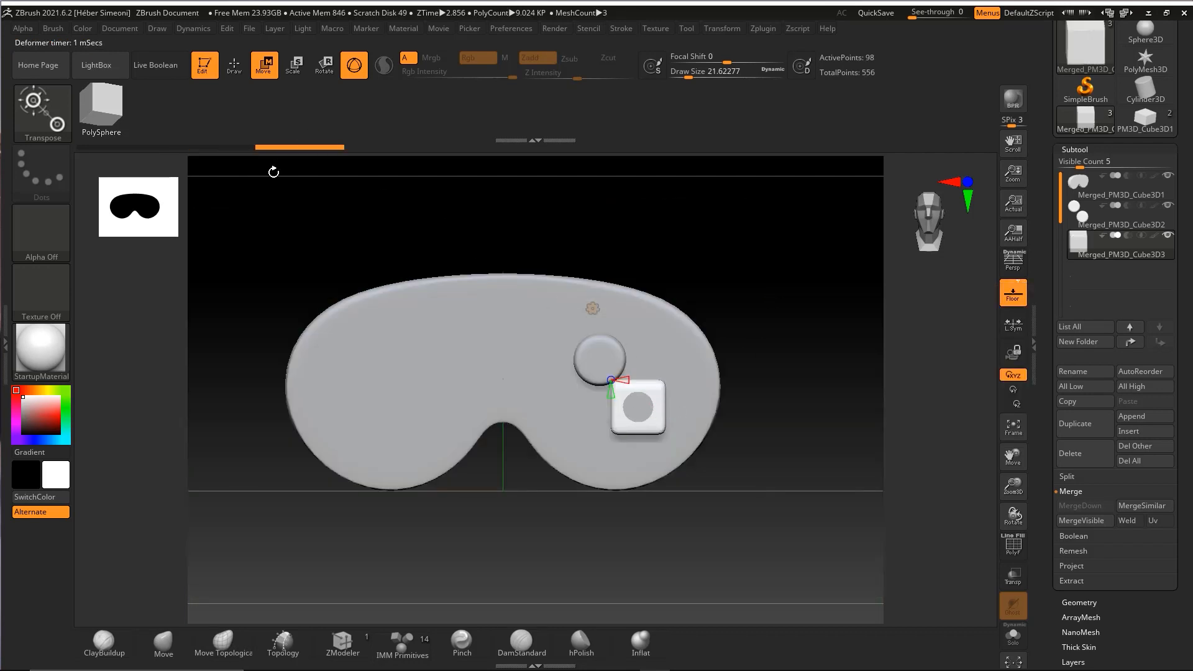
{"action": "left_click", "coordinate": [267, 74]}
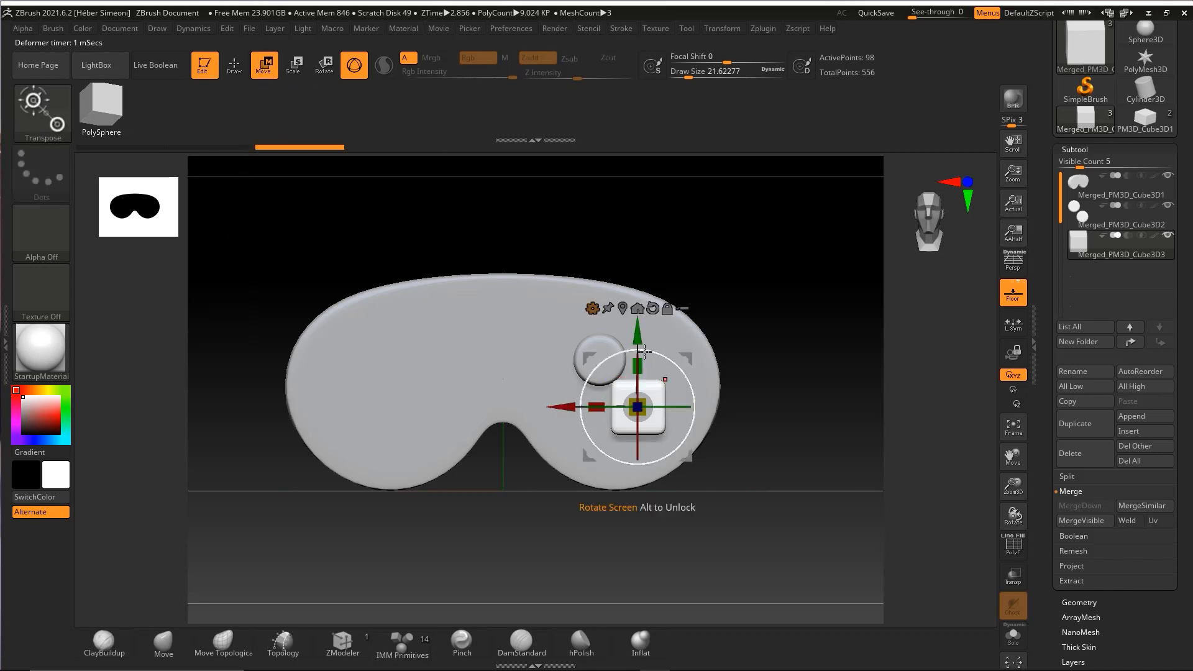
Move the cube onto the goggle's upper edge above the empty lens and scale it into a wide block
{"action": "left_click_drag", "start_coordinate": [639, 332], "coordinate": [637, 179]}
{"action": "left_click_drag", "start_coordinate": [687, 219], "coordinate": [385, 233]}
{"action": "left_click_drag", "start_coordinate": [530, 218], "coordinate": [524, 248], "text": "shift"}
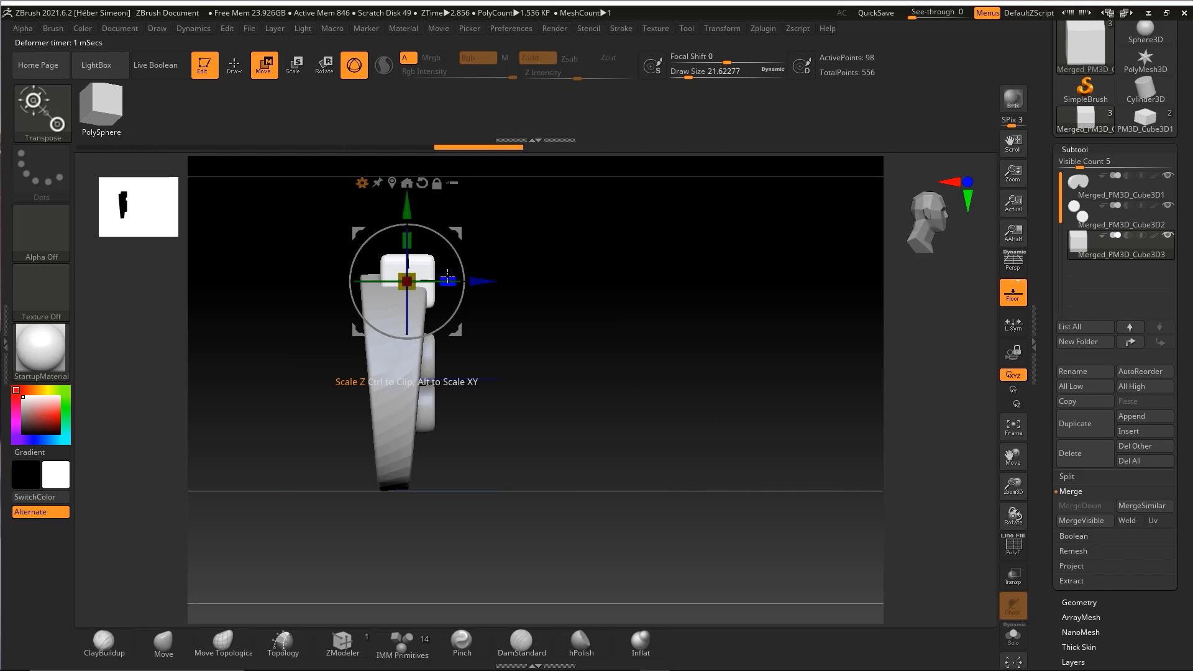
{"action": "mouse_move", "coordinate": [447, 278]}
{"action": "left_mouse_down"}
{"action": "mouse_move", "coordinate": [430, 279]}
{"action": "mouse_move", "coordinate": [480, 280]}
{"action": "mouse_move", "coordinate": [465, 282]}
{"action": "left_mouse_up"}
{"action": "left_click_drag", "start_coordinate": [615, 261], "coordinate": [584, 240]}
{"action": "right_click_drag", "start_coordinate": [584, 240], "coordinate": [583, 267], "text": "ctrl"}
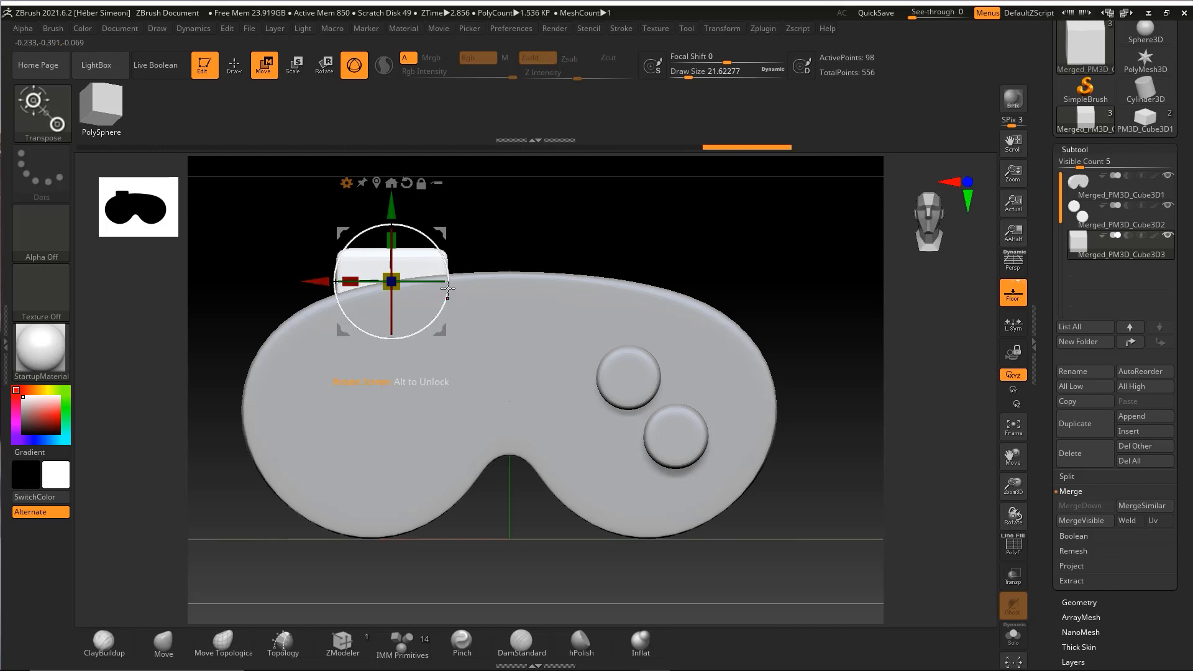
Rotate the block to follow the slope of the goggle's upper edge and return to Draw mode
{"action": "key", "text": "ctrl+shift"}
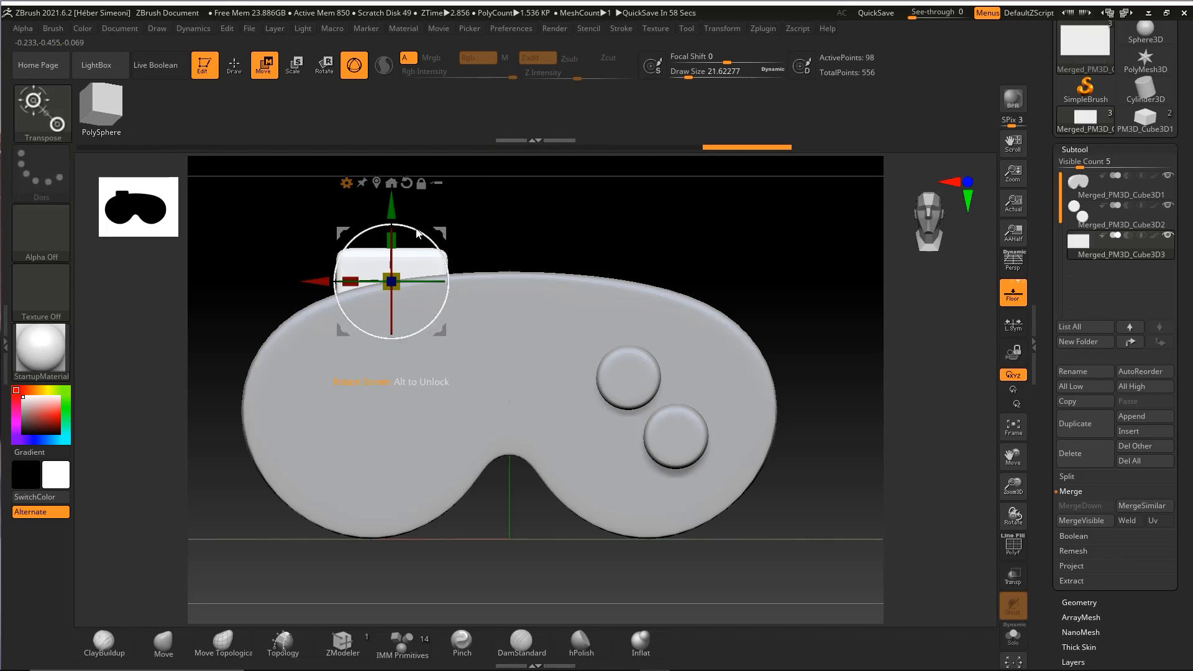
{"action": "left_click_drag", "start_coordinate": [416, 235], "coordinate": [437, 250]}
{"action": "key", "text": "q"}
{"action": "mouse_move", "coordinate": [612, 237]}
{"action": "left_mouse_down"}
{"action": "mouse_move", "coordinate": [639, 240]}
{"action": "mouse_move", "coordinate": [655, 309]}
{"action": "mouse_move", "coordinate": [630, 292]}
{"action": "mouse_move", "coordinate": [627, 234]}
{"action": "mouse_move", "coordinate": [634, 256]}
{"action": "left_mouse_up"}
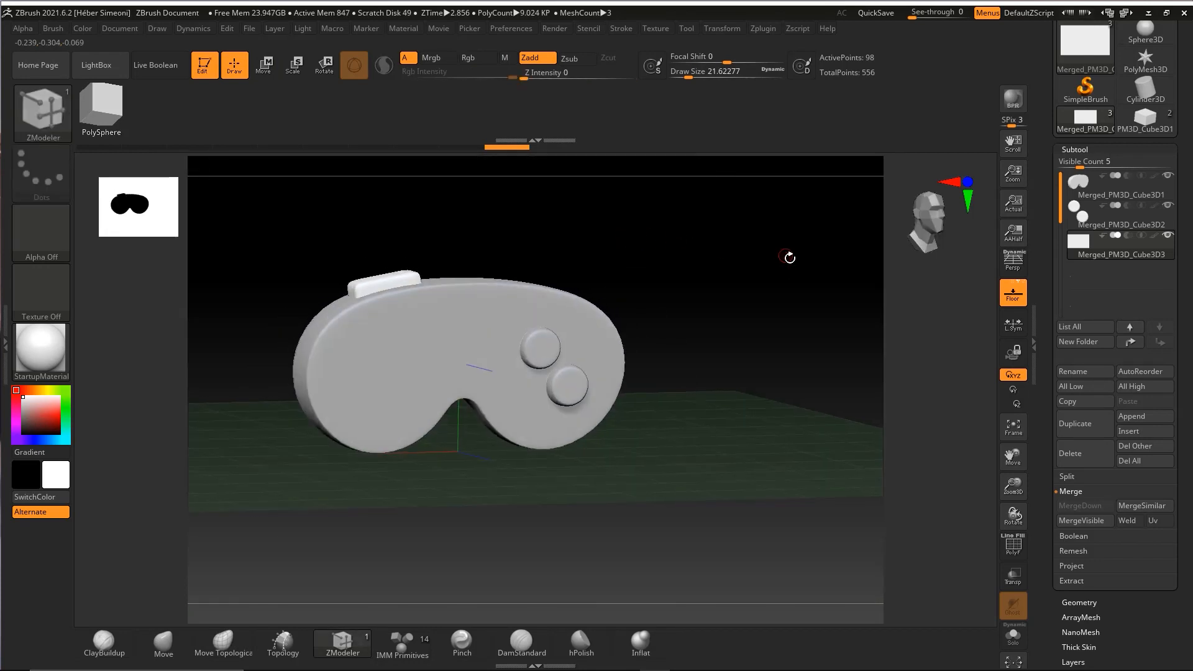
Copy the tilted block to the opposite side of the goggle with Mirror And Weld
{"action": "key", "text": "ctrl+shift"}
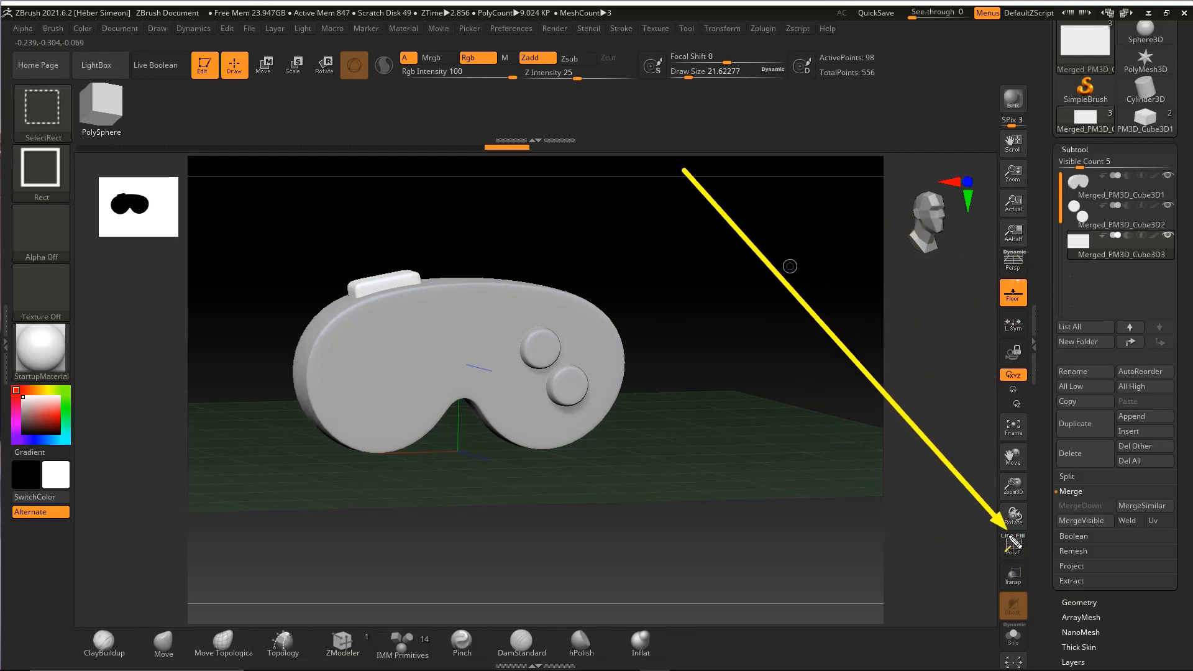
{"action": "left_click_drag", "start_coordinate": [1098, 598], "coordinate": [1101, 407]}
{"action": "left_click", "coordinate": [1080, 263]}
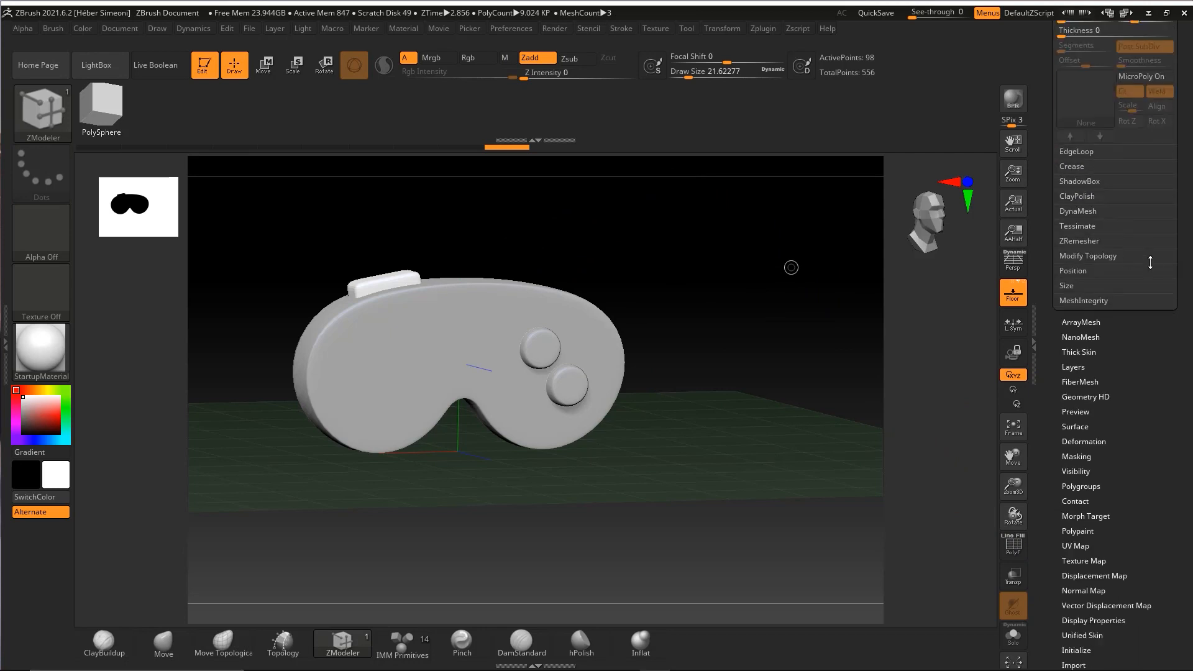
{"action": "key", "text": "ctrl+shift"}
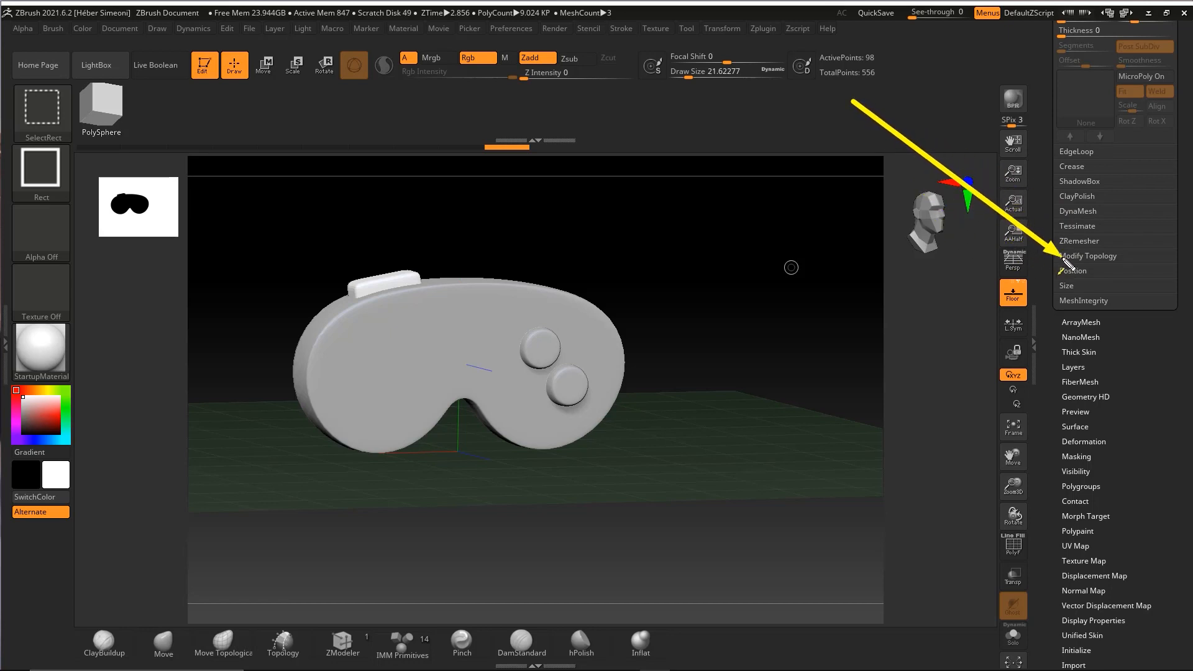
{"action": "left_click", "coordinate": [1088, 255]}
{"action": "left_click_drag", "start_coordinate": [1179, 164], "coordinate": [1179, 210]}
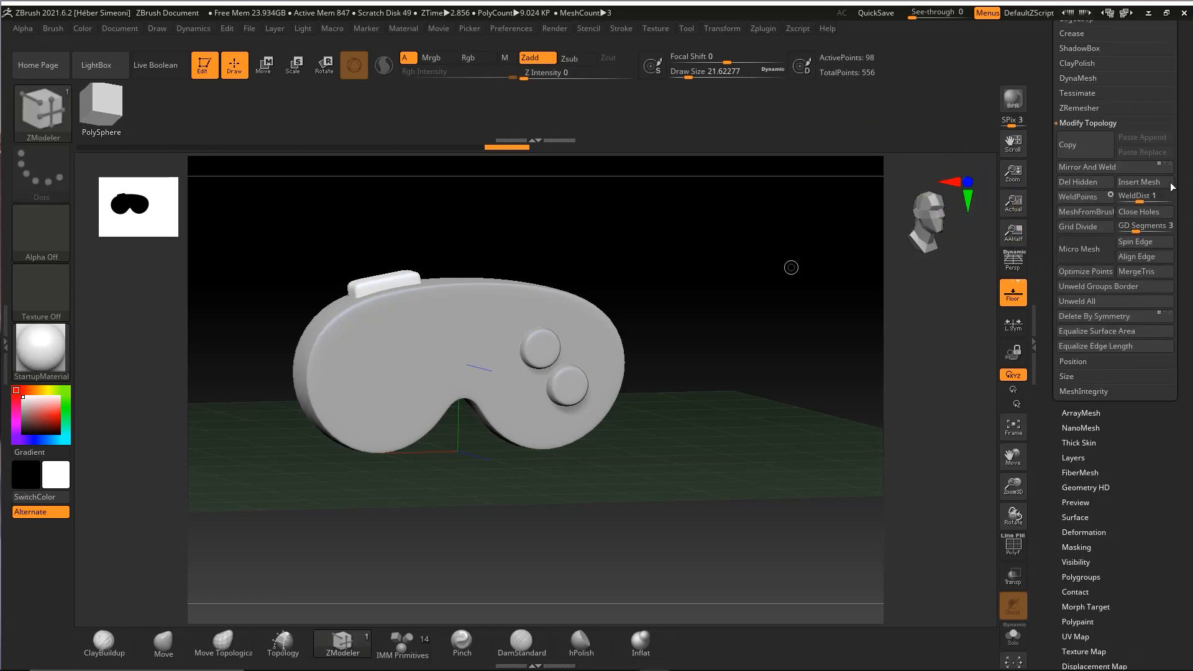
{"action": "left_click", "coordinate": [1087, 167]}
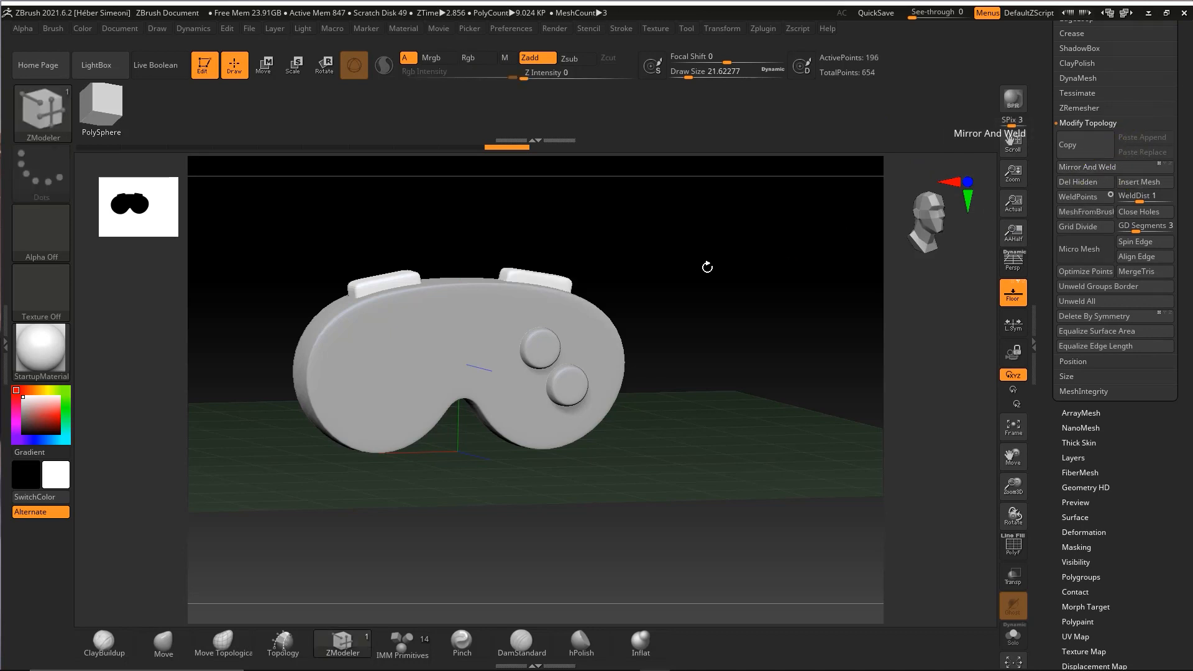
{"action": "left_click_drag", "start_coordinate": [707, 267], "coordinate": [694, 262], "text": "shift"}
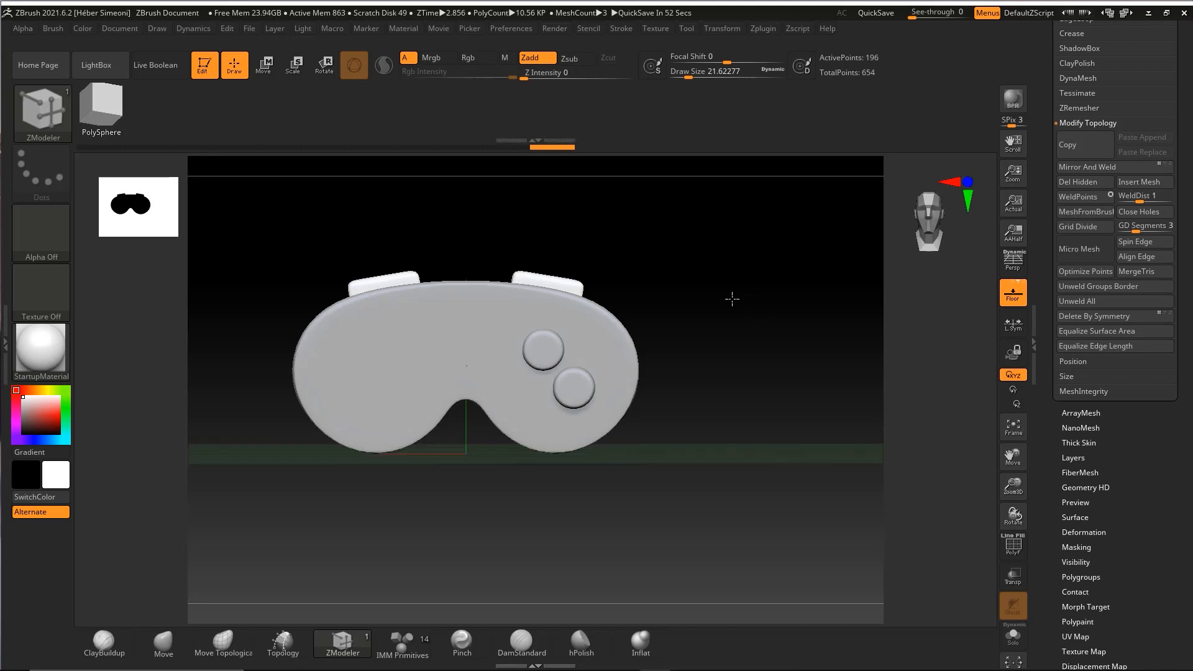
{"action": "left_click_drag", "start_coordinate": [714, 298], "coordinate": [766, 301], "text": "alt"}
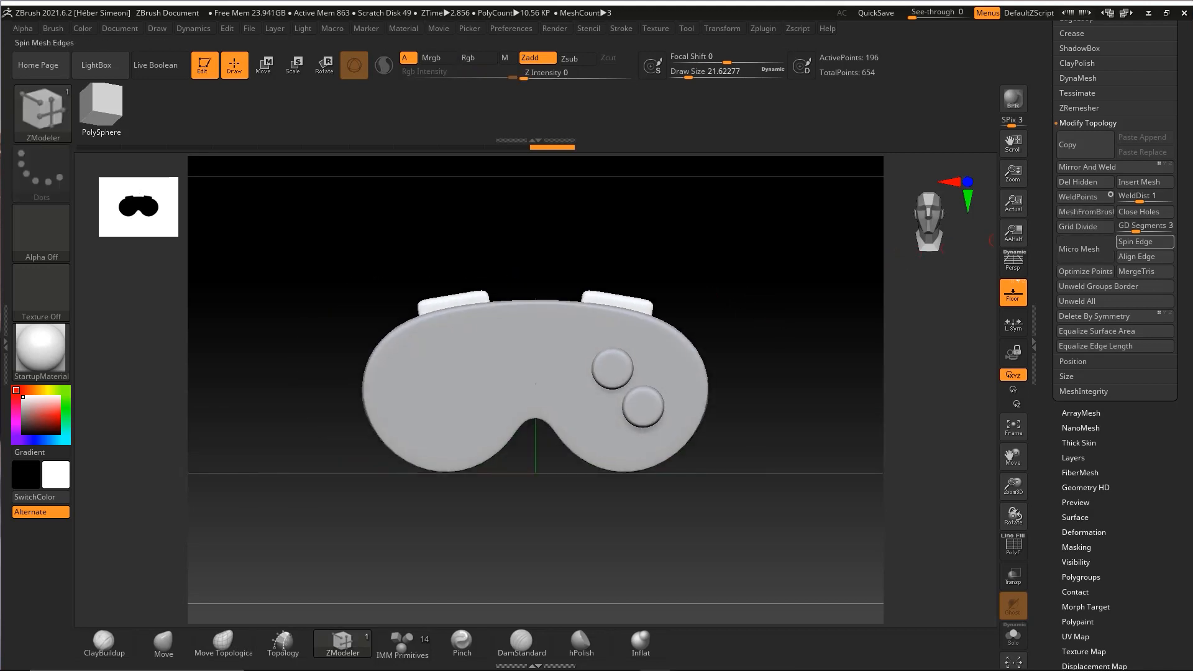
Insert a Helix3D mesh as a new subtool after the mirrored blocks
{"action": "left_click_drag", "start_coordinate": [1184, 258], "coordinate": [1185, 270]}
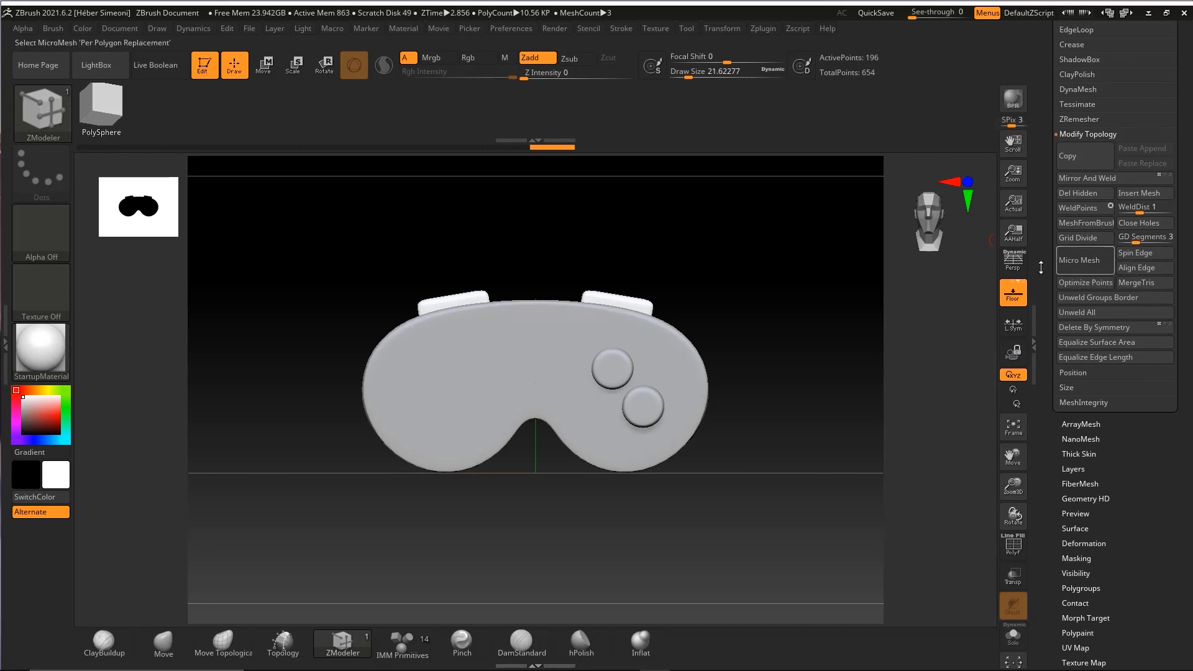
{"action": "key", "text": "ctrl+shift"}
{"action": "left_click_drag", "start_coordinate": [1183, 50], "coordinate": [1183, 471]}
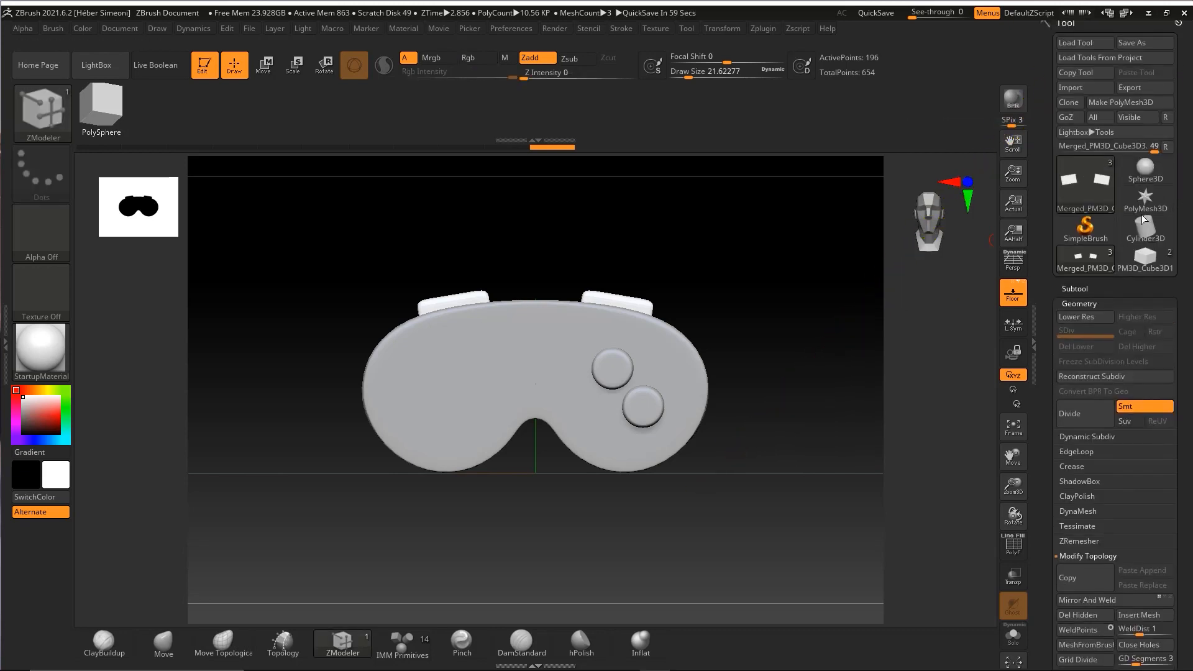
{"action": "left_click", "coordinate": [1083, 288]}
{"action": "key", "text": "ctrl+shift"}
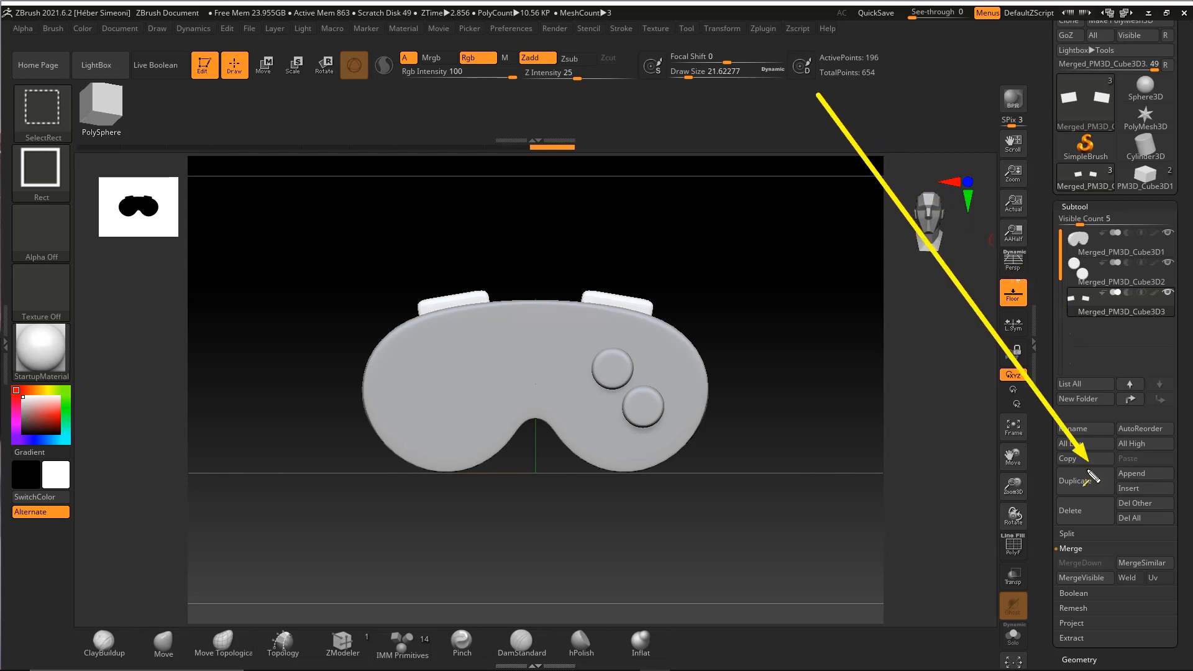
{"action": "left_click", "coordinate": [1135, 490]}
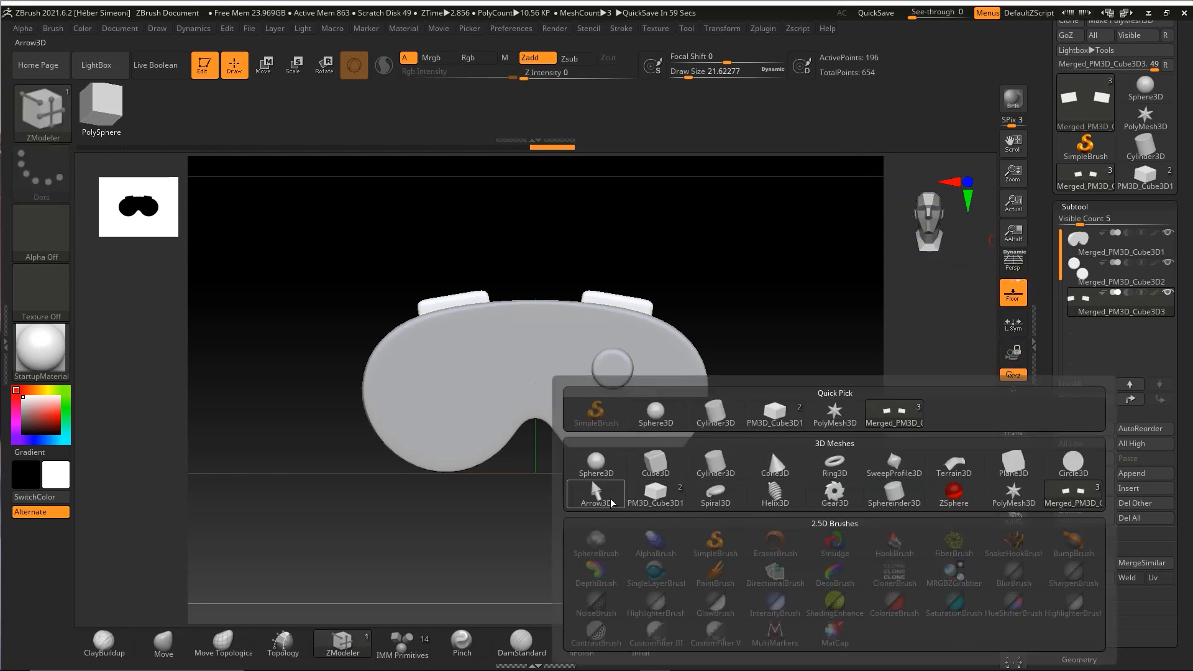
{"action": "left_click", "coordinate": [774, 494]}
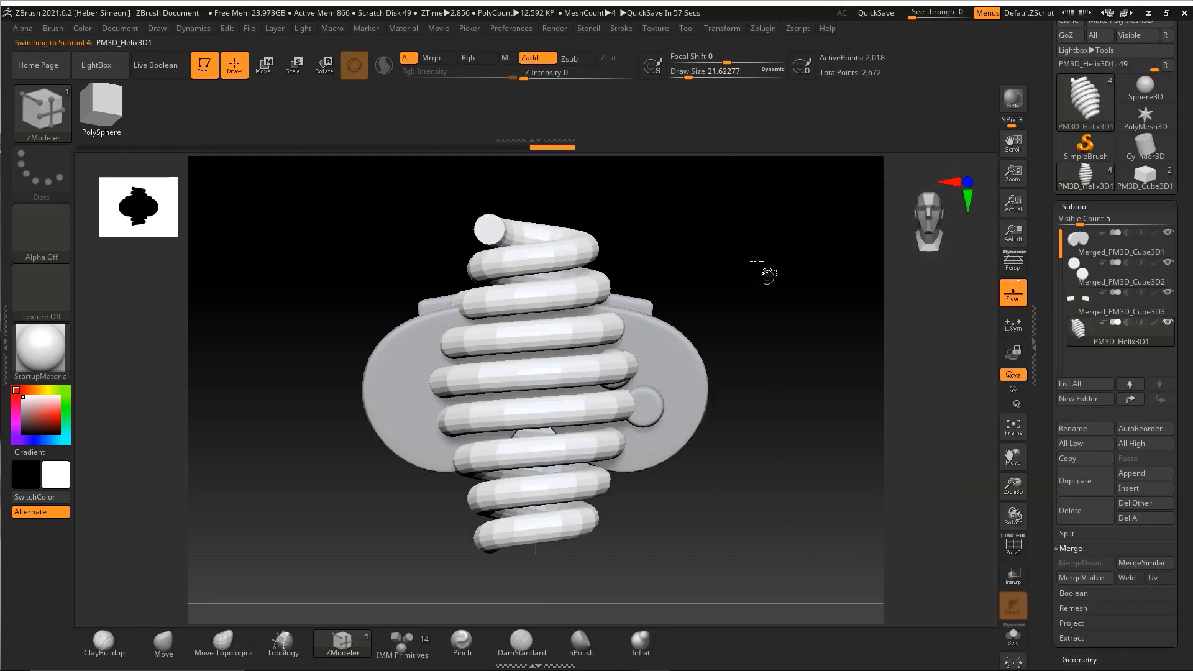
Activate the Move gizmo and replace the helix with a PolyCube primitive
{"action": "left_click", "coordinate": [272, 67]}
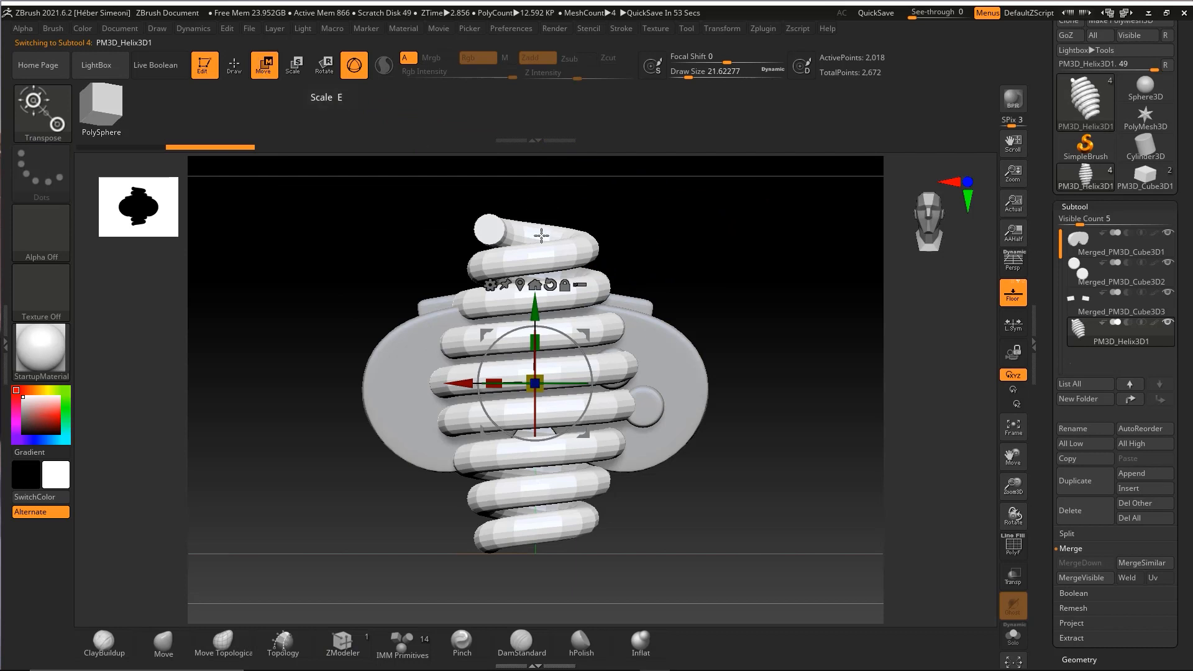
{"action": "left_click", "coordinate": [490, 285]}
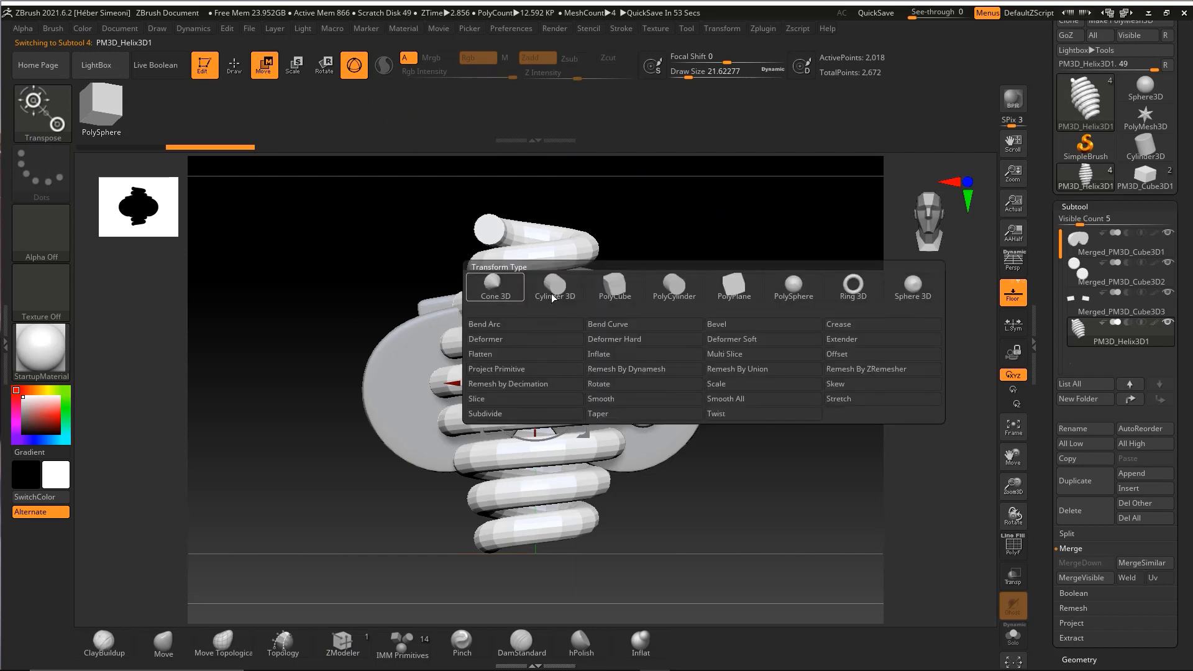
{"action": "left_click", "coordinate": [616, 292]}
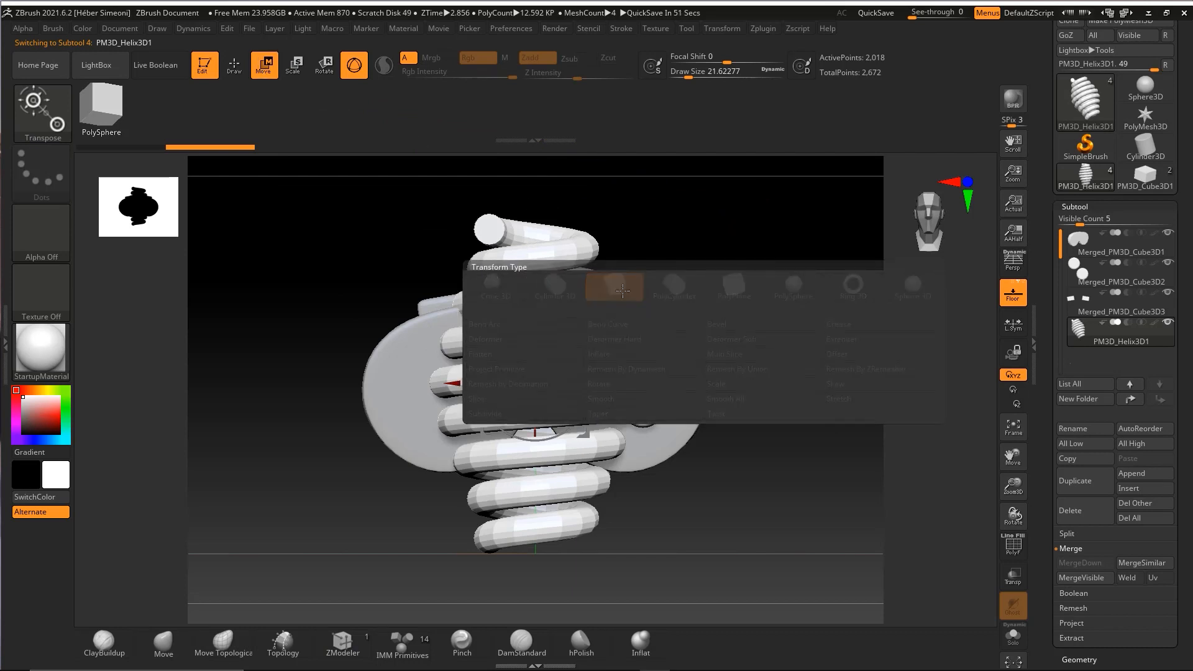
{"action": "left_click_drag", "start_coordinate": [682, 258], "coordinate": [777, 324]}
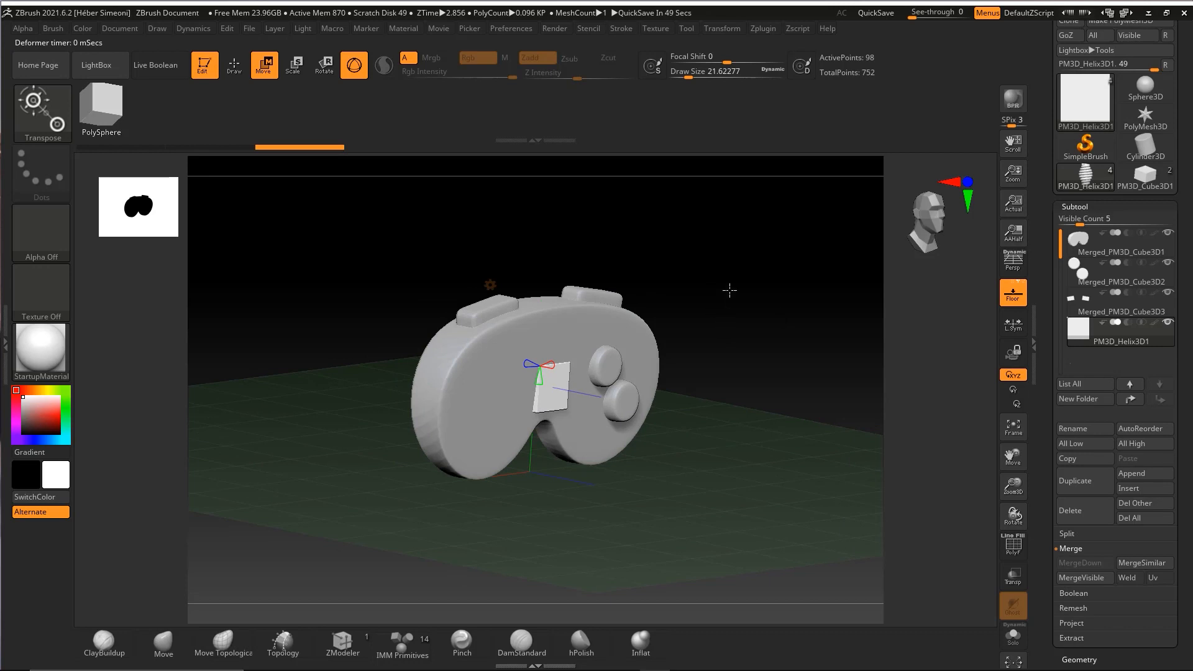
{"action": "mouse_move", "coordinate": [776, 469]}
{"action": "left_mouse_down", "text": "ctrl+shift"}
{"action": "mouse_move", "coordinate": [1033, 304]}
{"action": "mouse_move", "coordinate": [1091, 311]}
{"action": "mouse_move", "coordinate": [1109, 246]}
{"action": "mouse_move", "coordinate": [1078, 232]}
{"action": "mouse_move", "coordinate": [1094, 311]}
{"action": "mouse_move", "coordinate": [1100, 289]}
{"action": "mouse_move", "coordinate": [1078, 234]}
{"action": "mouse_move", "coordinate": [1131, 392]}
{"action": "mouse_move", "coordinate": [1131, 495]}
{"action": "mouse_move", "coordinate": [350, 348]}
{"action": "mouse_move", "coordinate": [284, 64]}
{"action": "mouse_move", "coordinate": [376, 180]}
{"action": "mouse_move", "coordinate": [605, 326]}
{"action": "mouse_move", "coordinate": [556, 343]}
{"action": "mouse_move", "coordinate": [547, 325]}
{"action": "mouse_move", "coordinate": [618, 286]}
{"action": "mouse_move", "coordinate": [1136, 459]}
{"action": "mouse_move", "coordinate": [1138, 494]}
{"action": "left_mouse_up", "text": "ctrl+shift"}
{"action": "left_click", "coordinate": [1136, 489]}
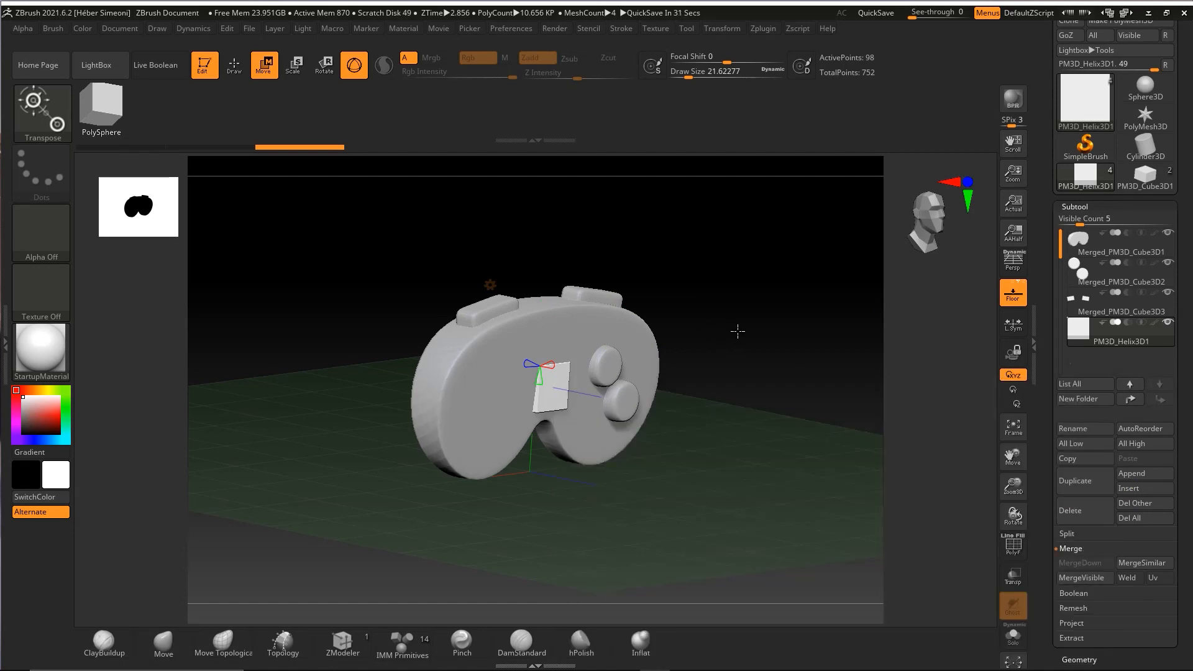
{"action": "left_click", "coordinate": [1158, 490]}
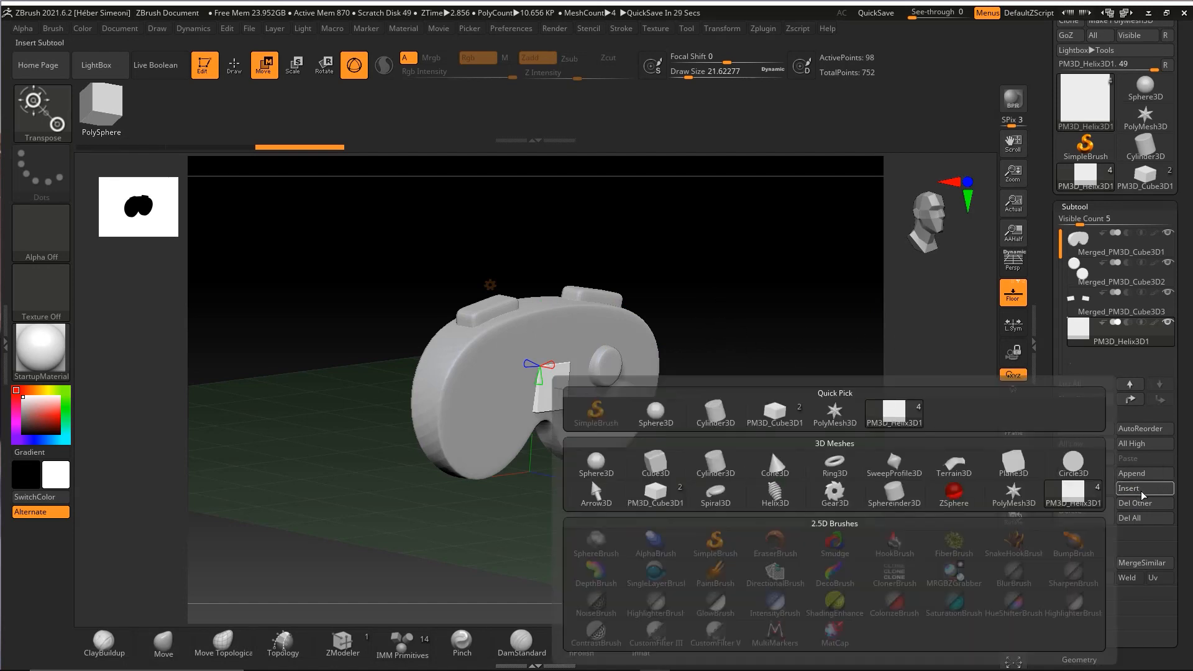
{"action": "left_click", "coordinate": [489, 284]}
{"action": "left_click", "coordinate": [578, 310]}
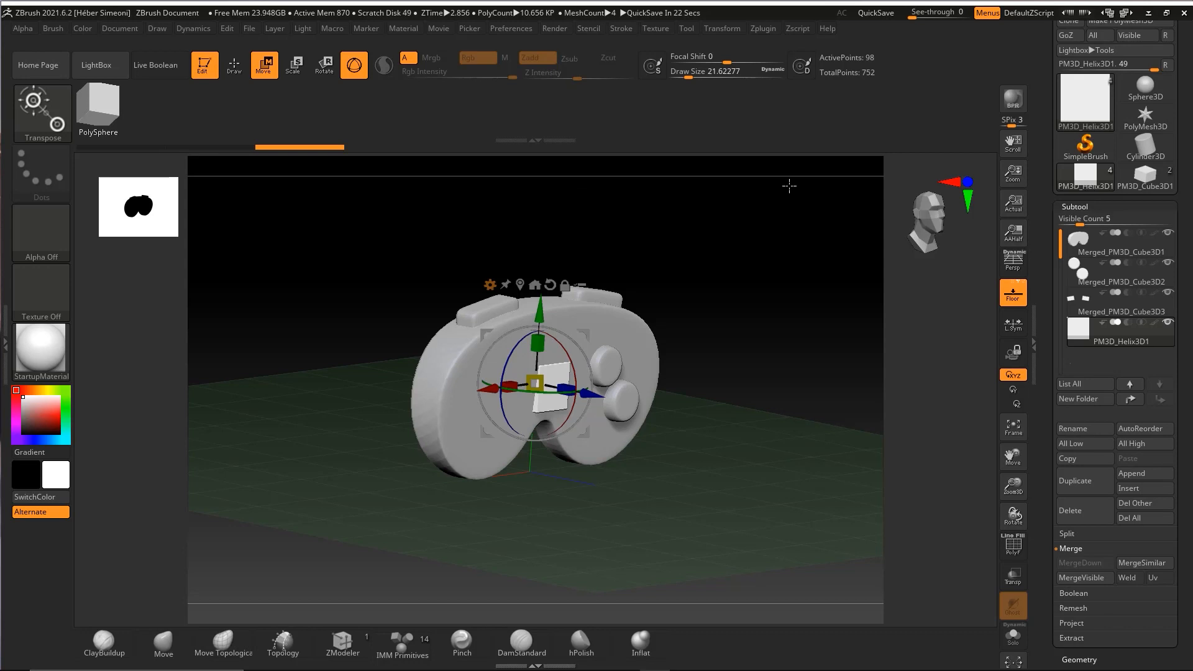
{"action": "key", "text": "ctrl+shift"}
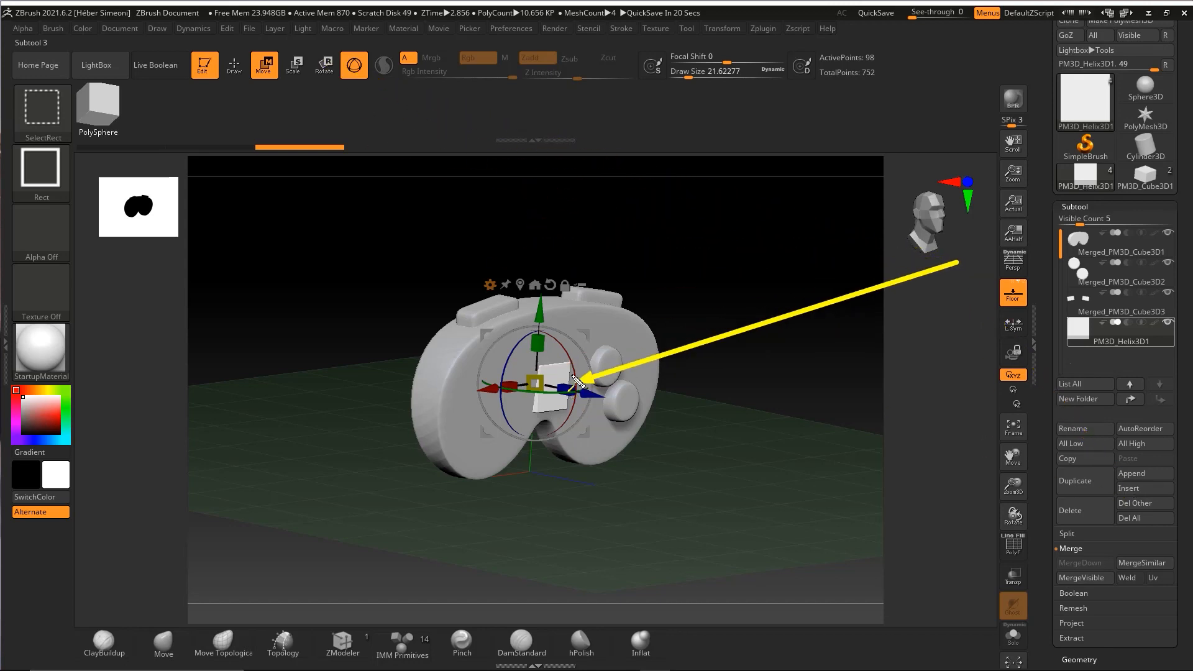
Turn on PolyFrame to show the new cube's polygons and isolate the cube with Solo
{"action": "left_click", "coordinate": [1013, 546]}
{"action": "left_click_drag", "start_coordinate": [784, 373], "coordinate": [795, 472]}
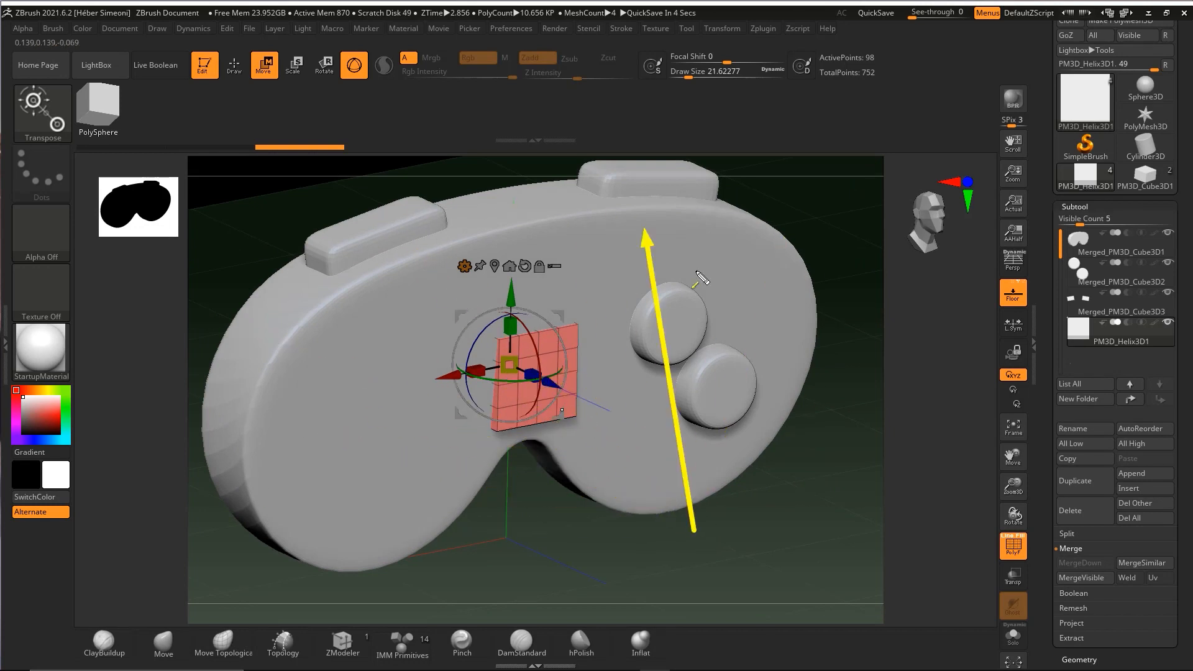
{"action": "left_click", "coordinate": [1013, 635]}
{"action": "left_click_drag", "start_coordinate": [749, 490], "coordinate": [721, 424]}
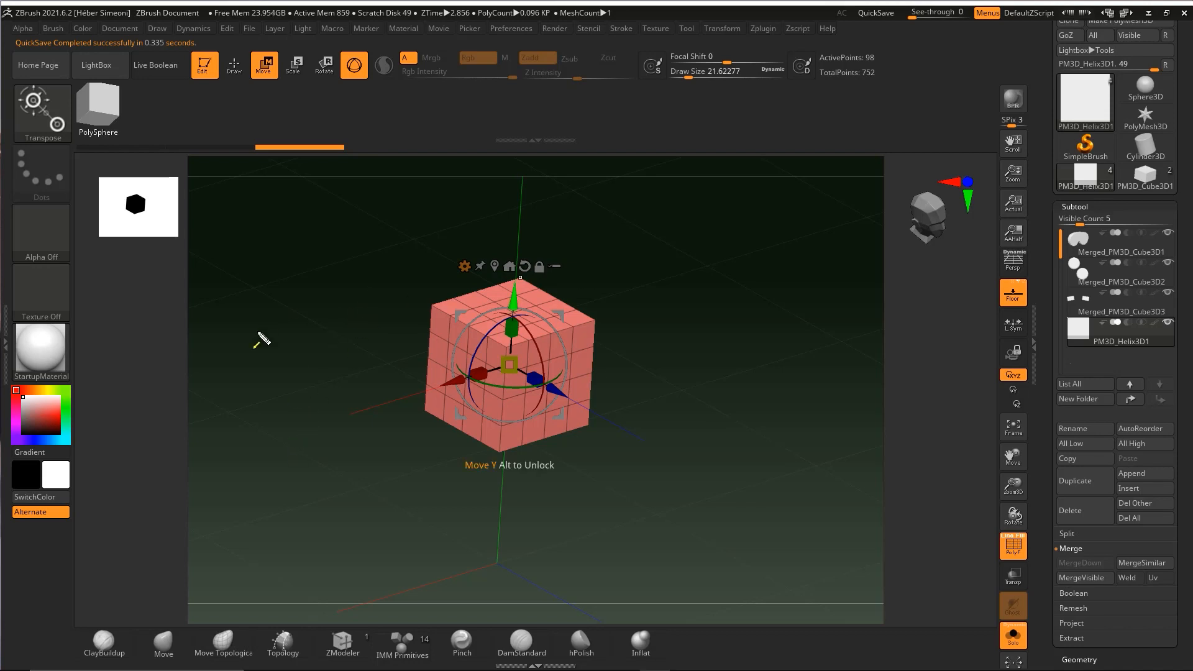
Reduce the PolyCube to one segment on every axis with its gizmo cones and return to Draw mode
{"action": "left_click_drag", "start_coordinate": [260, 323], "coordinate": [268, 59]}
{"action": "left_click", "coordinate": [265, 67]}
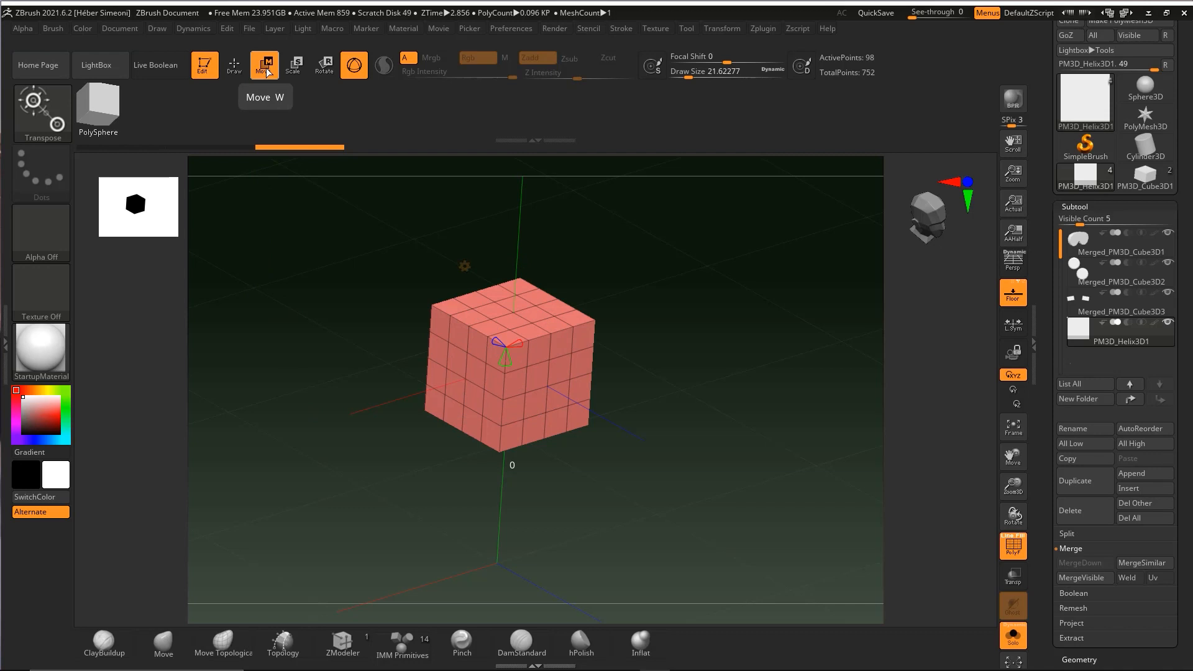
{"action": "left_click", "coordinate": [267, 72]}
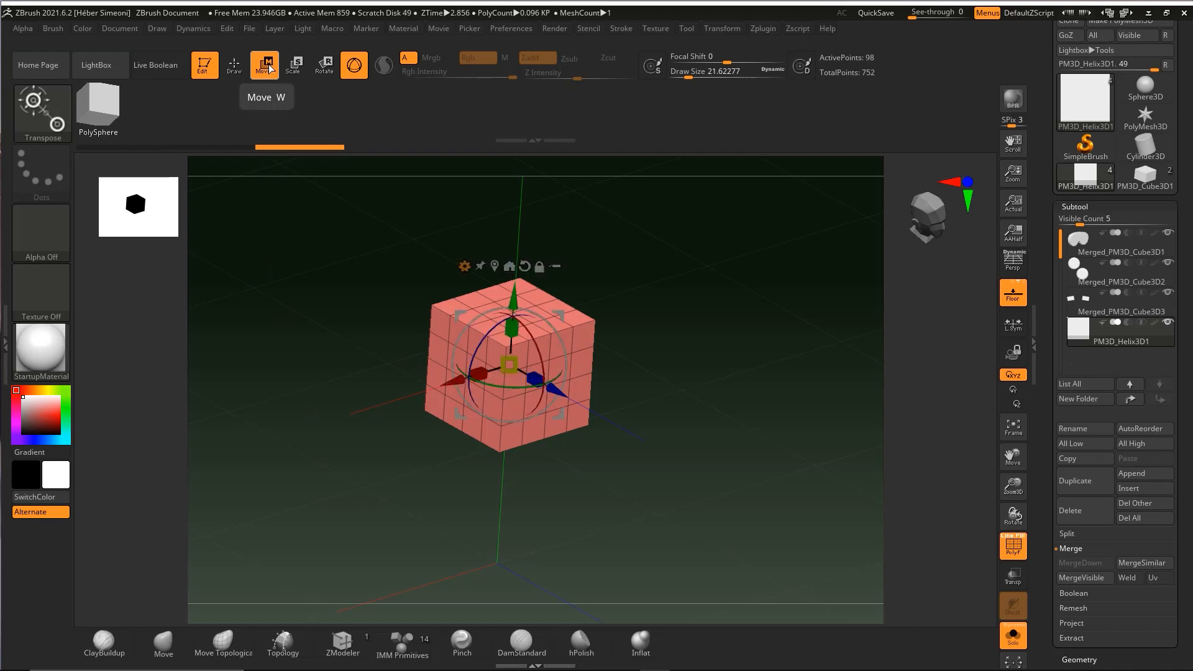
{"action": "left_click", "coordinate": [268, 69]}
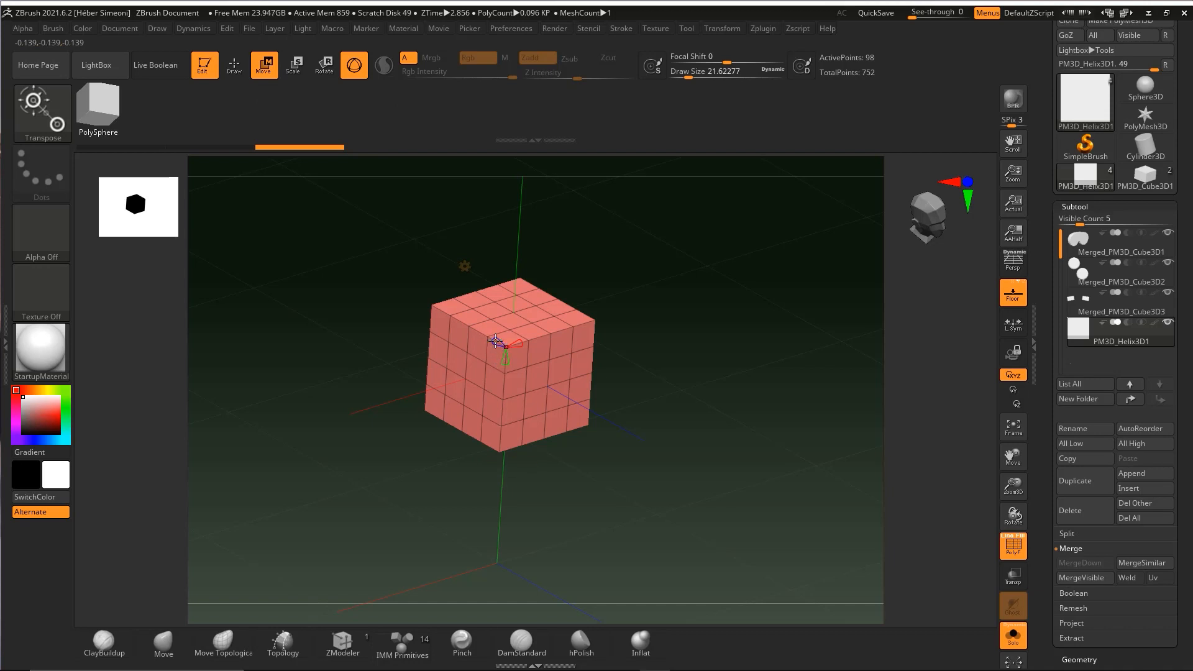
{"action": "mouse_move", "coordinate": [498, 346]}
{"action": "left_mouse_down"}
{"action": "mouse_move", "coordinate": [486, 335]}
{"action": "mouse_move", "coordinate": [506, 354]}
{"action": "left_mouse_up"}
{"action": "mouse_move", "coordinate": [519, 343]}
{"action": "left_mouse_down"}
{"action": "mouse_move", "coordinate": [529, 340]}
{"action": "mouse_move", "coordinate": [505, 341]}
{"action": "left_mouse_up"}
{"action": "key", "text": "q"}
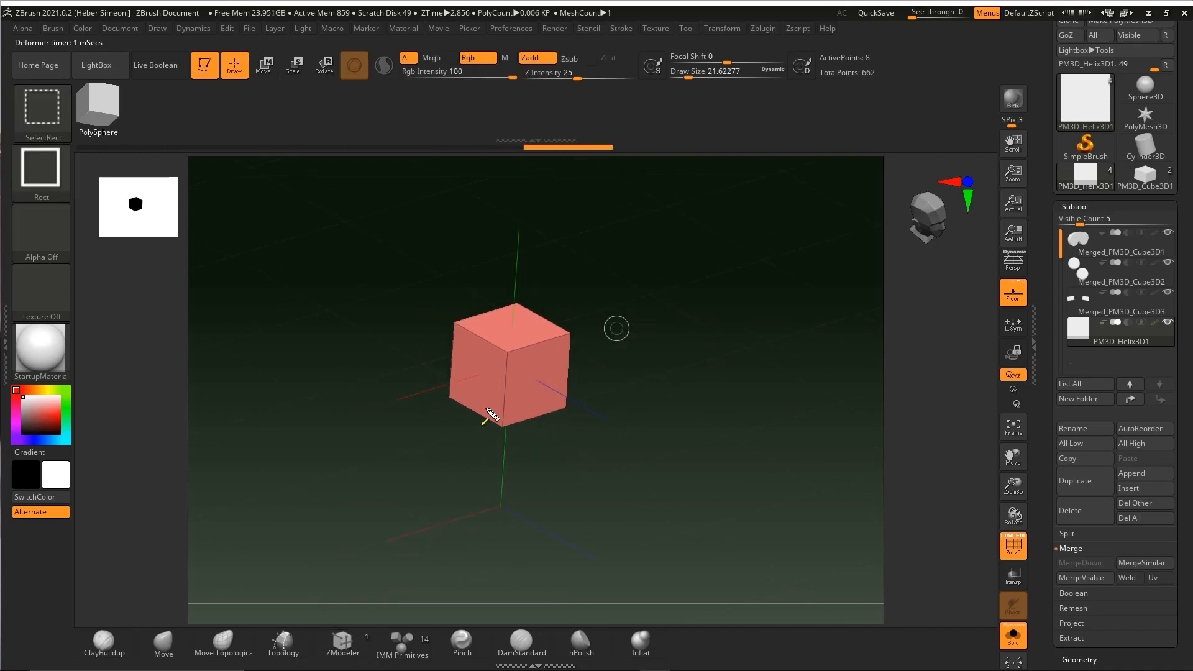
Extrude the cube's top face upward by about one cube height with the ZModeler QMesh action
{"action": "mouse_move", "coordinate": [238, 391]}
{"action": "left_mouse_down", "text": "ctrl+shift"}
{"action": "mouse_move", "coordinate": [261, 64]}
{"action": "mouse_move", "coordinate": [267, 111]}
{"action": "mouse_move", "coordinate": [229, 92]}
{"action": "mouse_move", "coordinate": [233, 73]}
{"action": "left_mouse_up", "text": "ctrl+shift"}
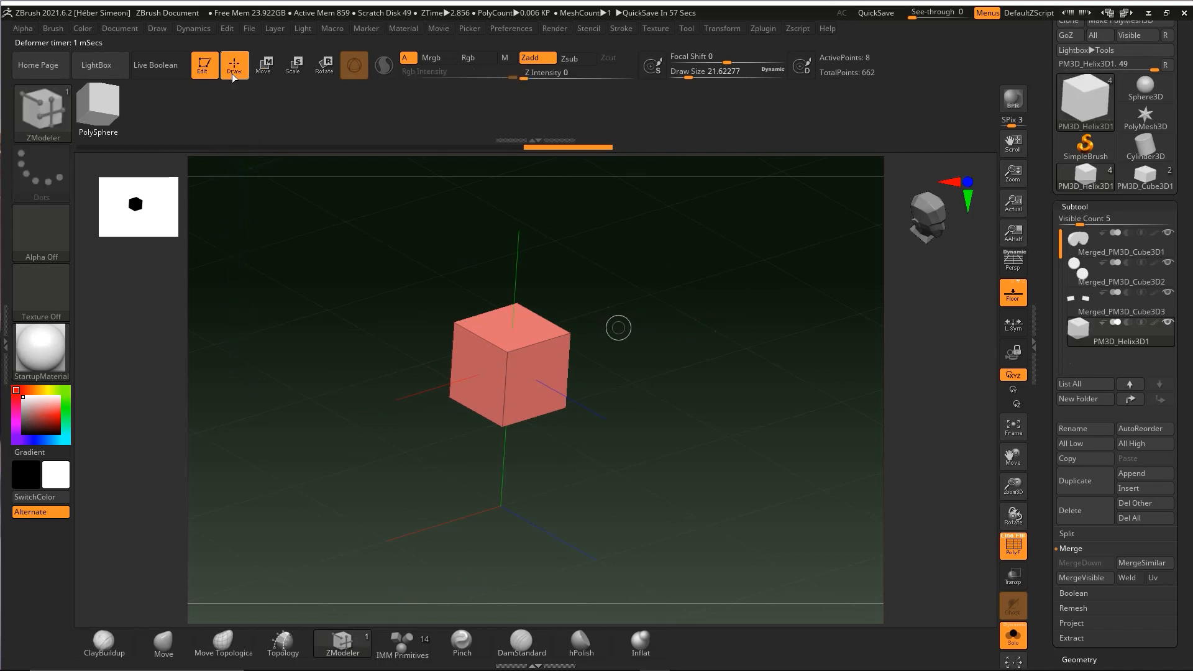
{"action": "mouse_move", "coordinate": [46, 89]}
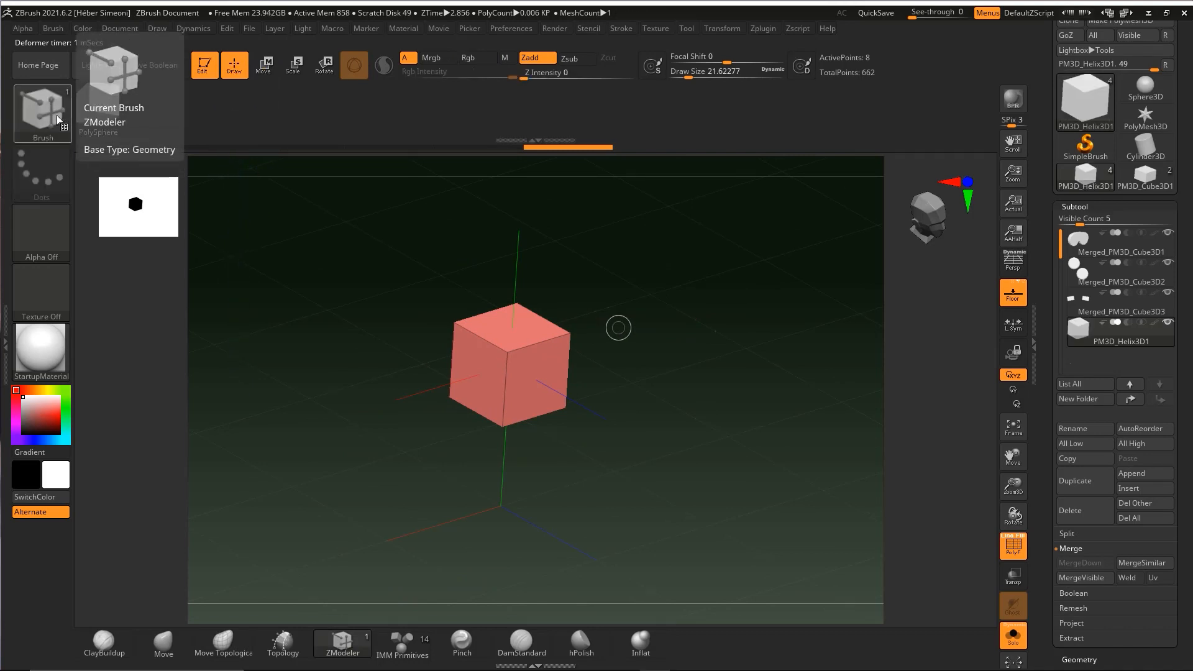
{"action": "left_click_drag", "start_coordinate": [657, 277], "coordinate": [652, 277]}
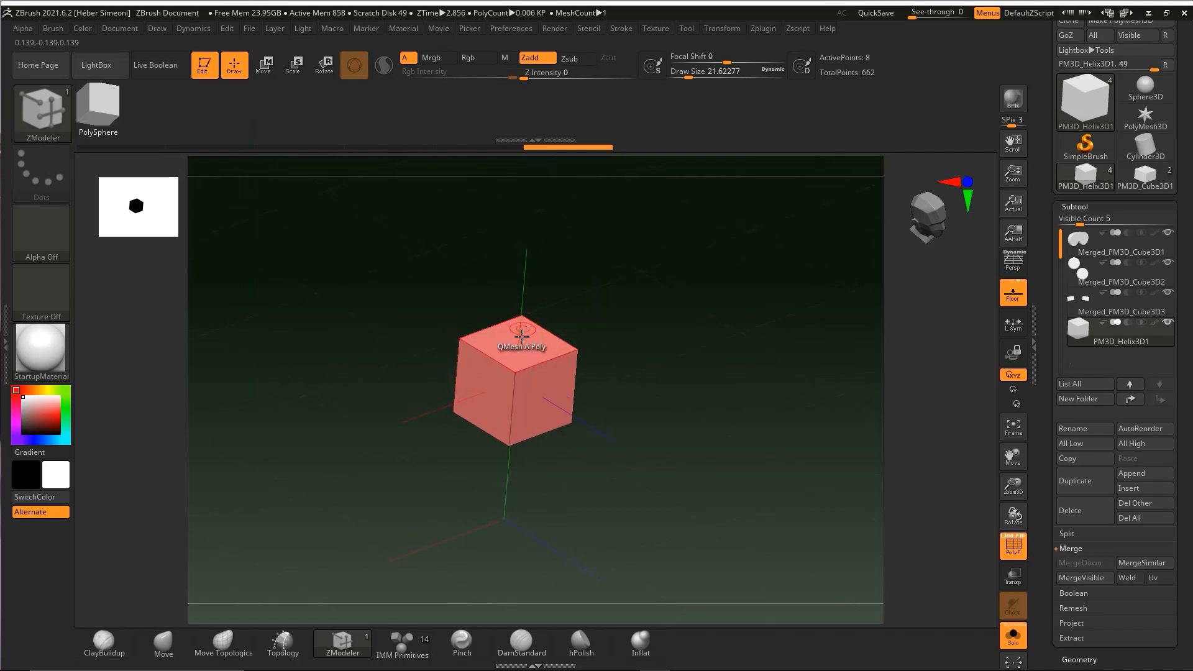
{"action": "left_click_drag", "start_coordinate": [519, 340], "coordinate": [535, 244]}
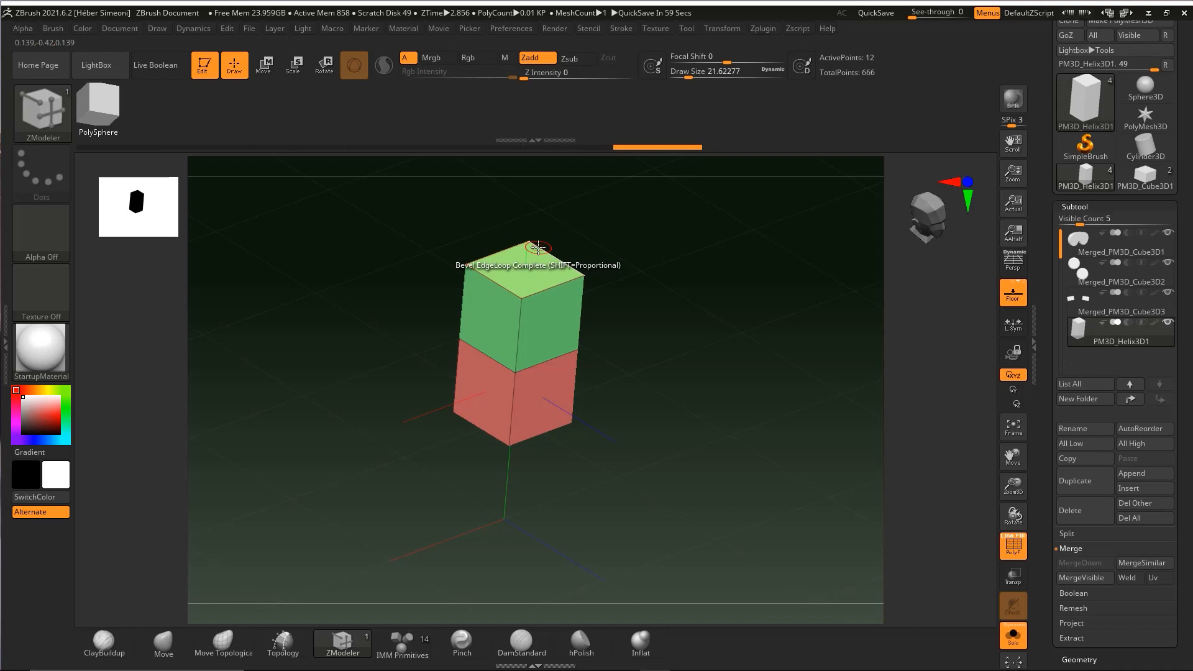
{"action": "key", "text": "ctrl+z"}
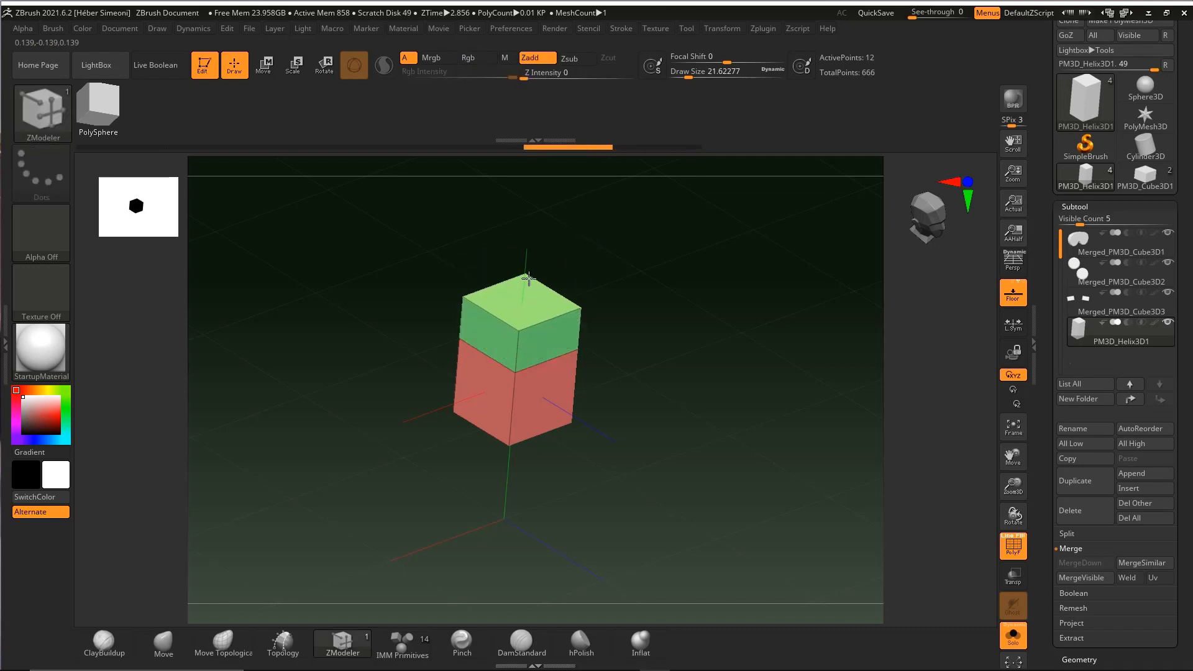
{"action": "left_click_drag", "start_coordinate": [528, 278], "coordinate": [534, 249]}
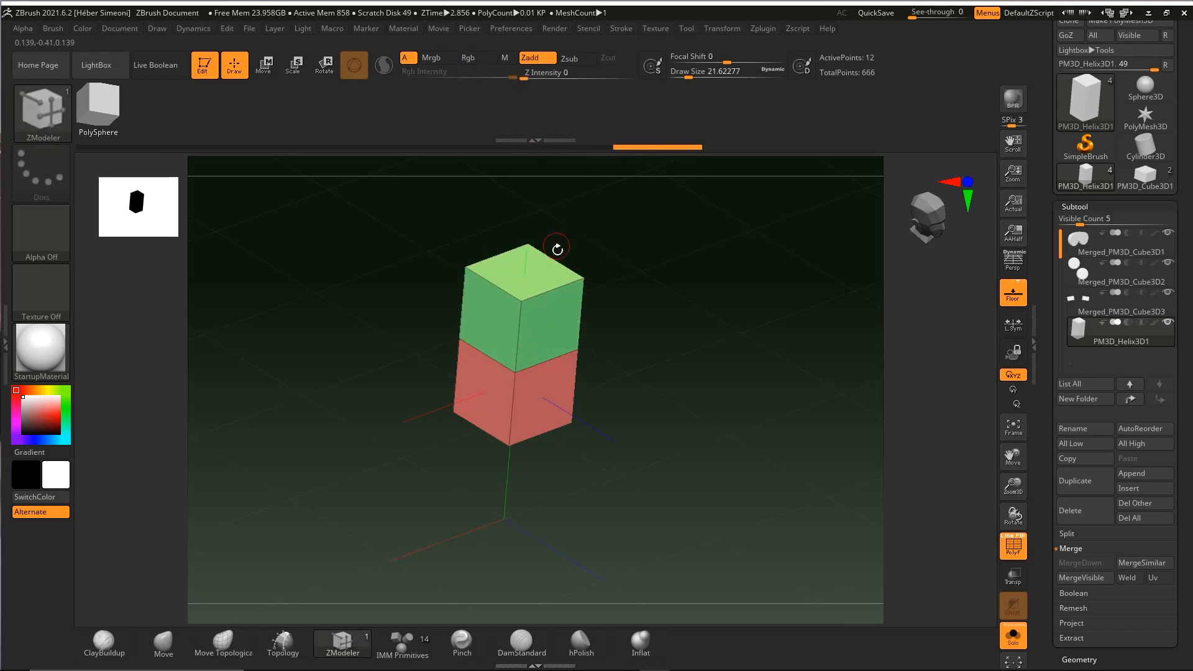
Extrude the cube's bottom face and both side faces by about one cube length to form a plus-shaped cross
{"action": "left_click_drag", "start_coordinate": [679, 352], "coordinate": [668, 318], "text": "alt"}
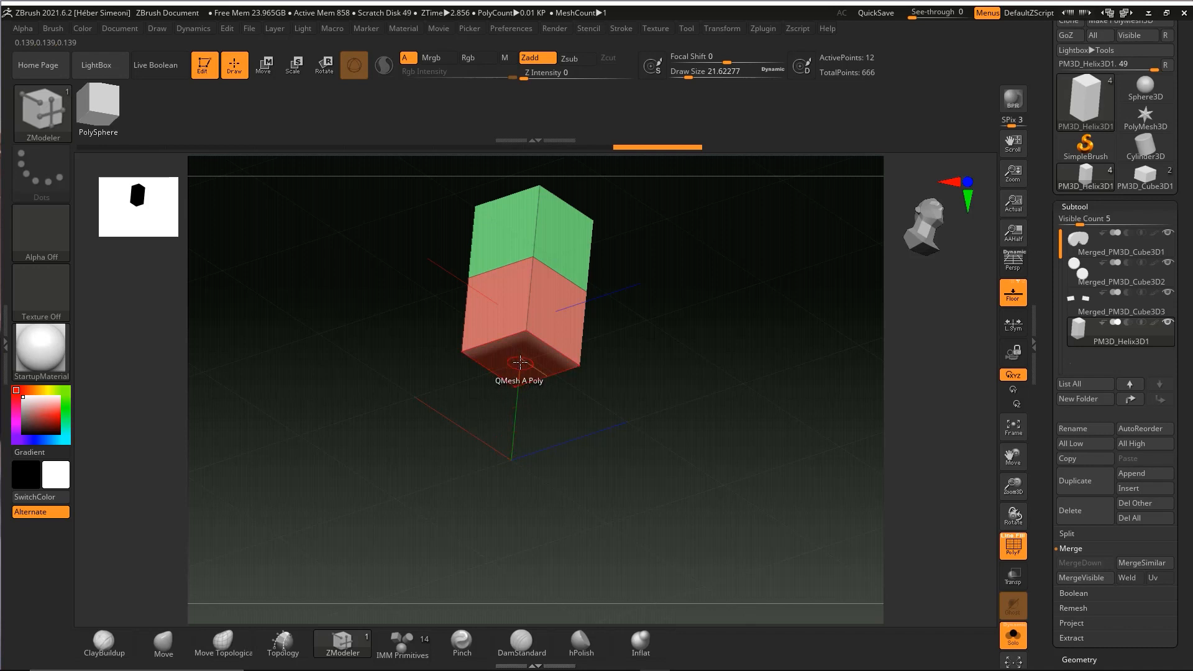
{"action": "left_click_drag", "start_coordinate": [519, 361], "coordinate": [528, 428]}
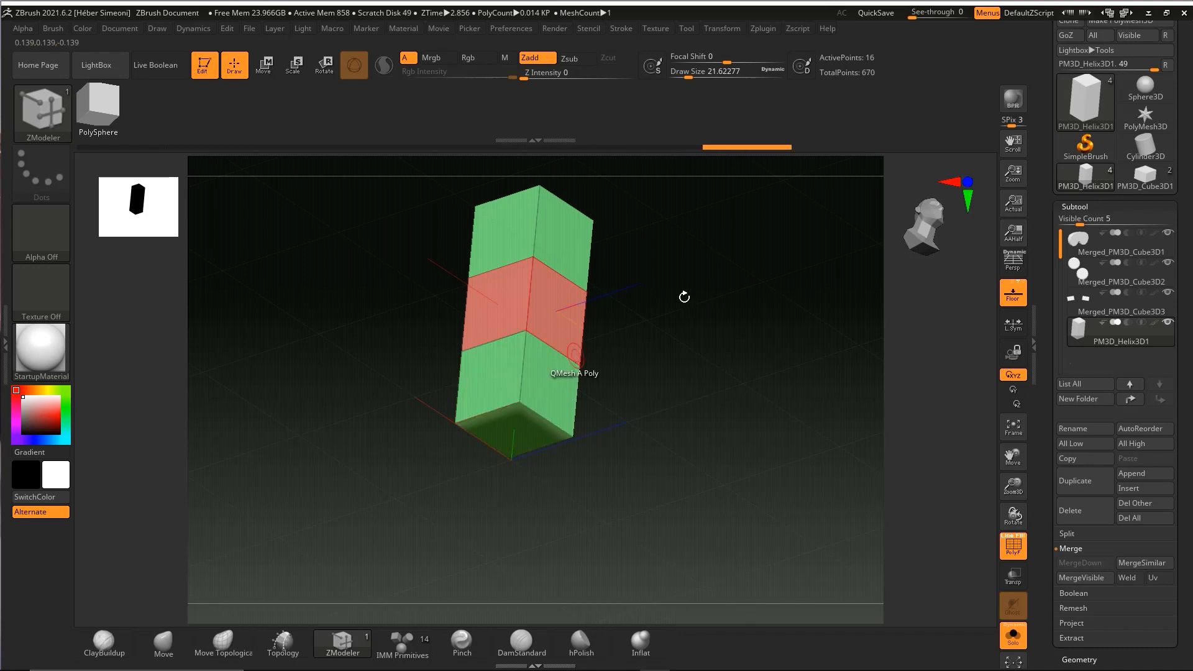
{"action": "mouse_move", "coordinate": [683, 298]}
{"action": "left_mouse_down", "text": "shift"}
{"action": "mouse_move", "coordinate": [650, 328]}
{"action": "mouse_move", "coordinate": [677, 325]}
{"action": "mouse_move", "coordinate": [668, 340]}
{"action": "mouse_move", "coordinate": [641, 317]}
{"action": "mouse_move", "coordinate": [614, 320]}
{"action": "mouse_move", "coordinate": [639, 328]}
{"action": "mouse_move", "coordinate": [736, 274]}
{"action": "left_mouse_up", "text": "shift"}
{"action": "left_click", "coordinate": [468, 344]}
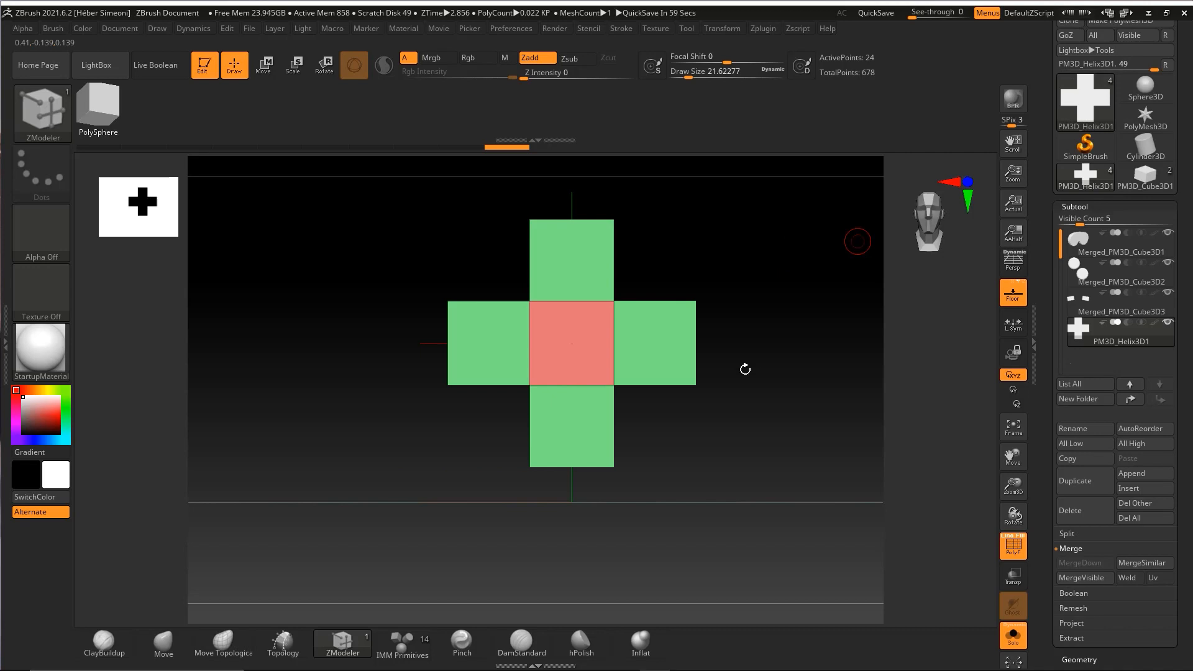
Turn off Solo and move the cross sideways onto the lobe opposite the two round buttons
{"action": "mouse_move", "coordinate": [745, 369]}
{"action": "left_mouse_down"}
{"action": "mouse_move", "coordinate": [756, 375]}
{"action": "mouse_move", "coordinate": [745, 404]}
{"action": "mouse_move", "coordinate": [774, 376]}
{"action": "left_mouse_up"}
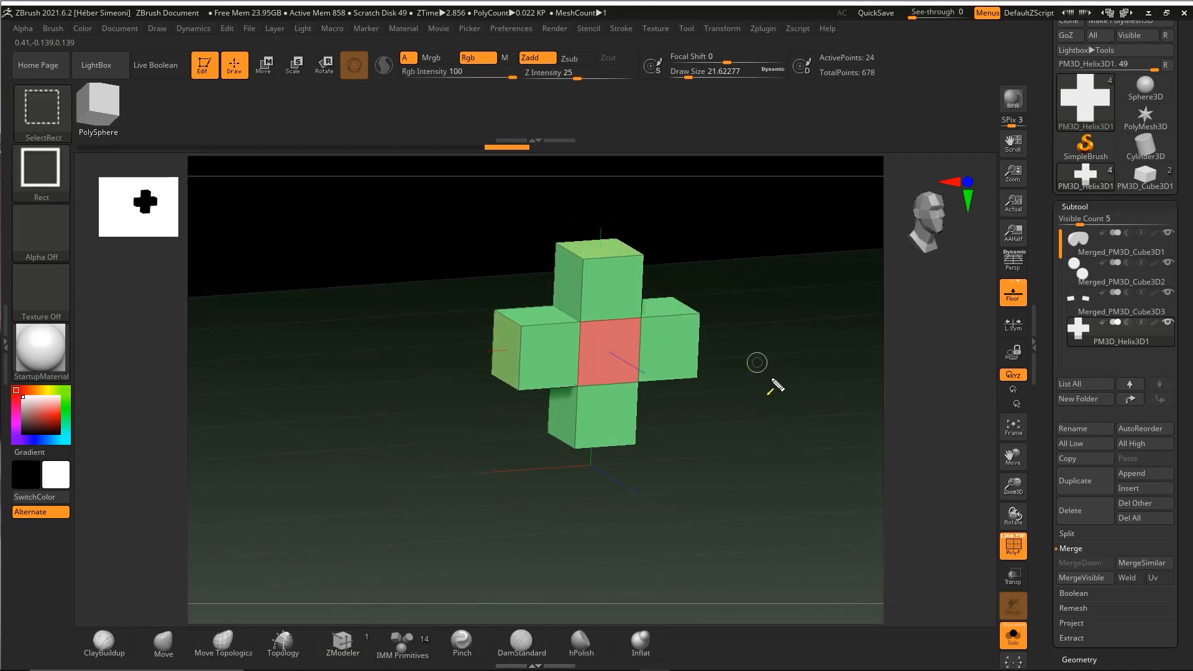
{"action": "mouse_move", "coordinate": [738, 339]}
{"action": "left_mouse_down"}
{"action": "mouse_move", "coordinate": [1014, 621]}
{"action": "mouse_move", "coordinate": [1018, 641]}
{"action": "left_mouse_up"}
{"action": "left_click", "coordinate": [1014, 638]}
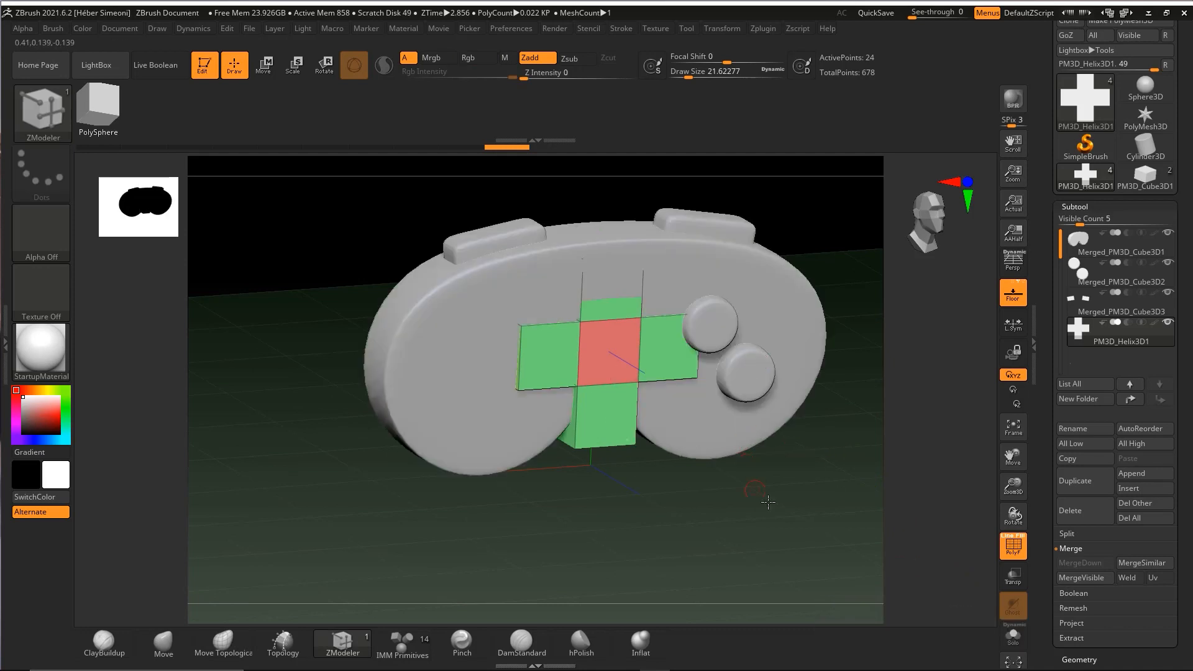
{"action": "left_click_drag", "start_coordinate": [768, 502], "coordinate": [581, 339], "text": "shift"}
{"action": "left_click_drag", "start_coordinate": [205, 393], "coordinate": [268, 74], "text": "ctrl+shift"}
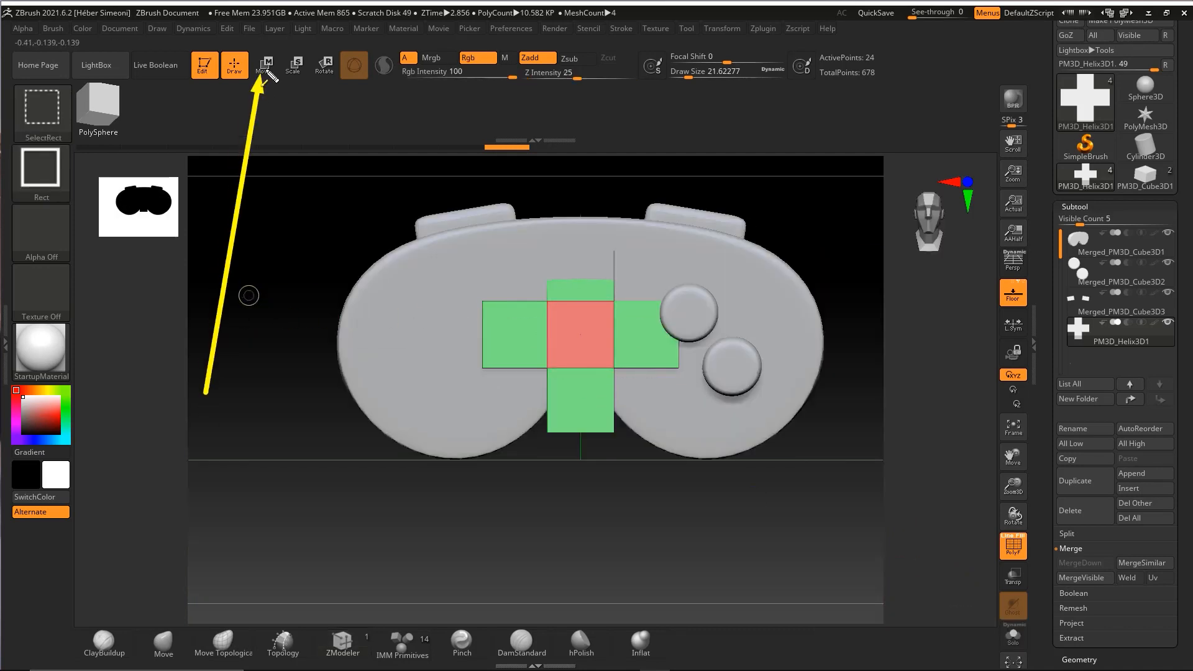
{"action": "left_click", "coordinate": [266, 66]}
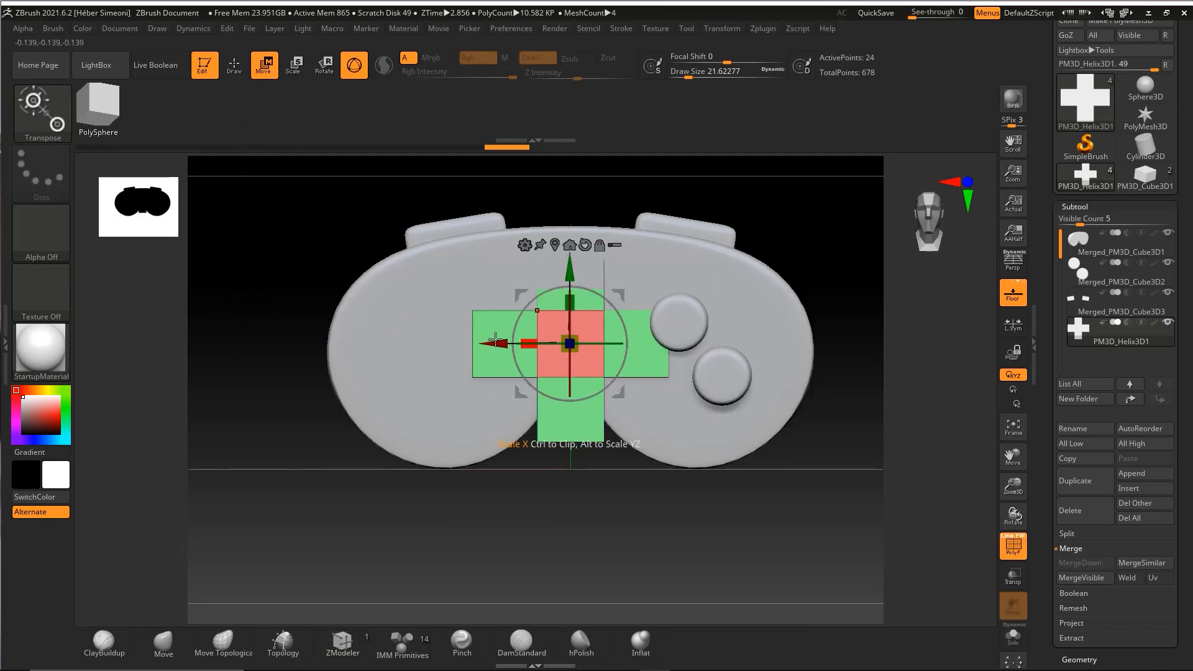
{"action": "left_click_drag", "start_coordinate": [501, 344], "coordinate": [369, 342]}
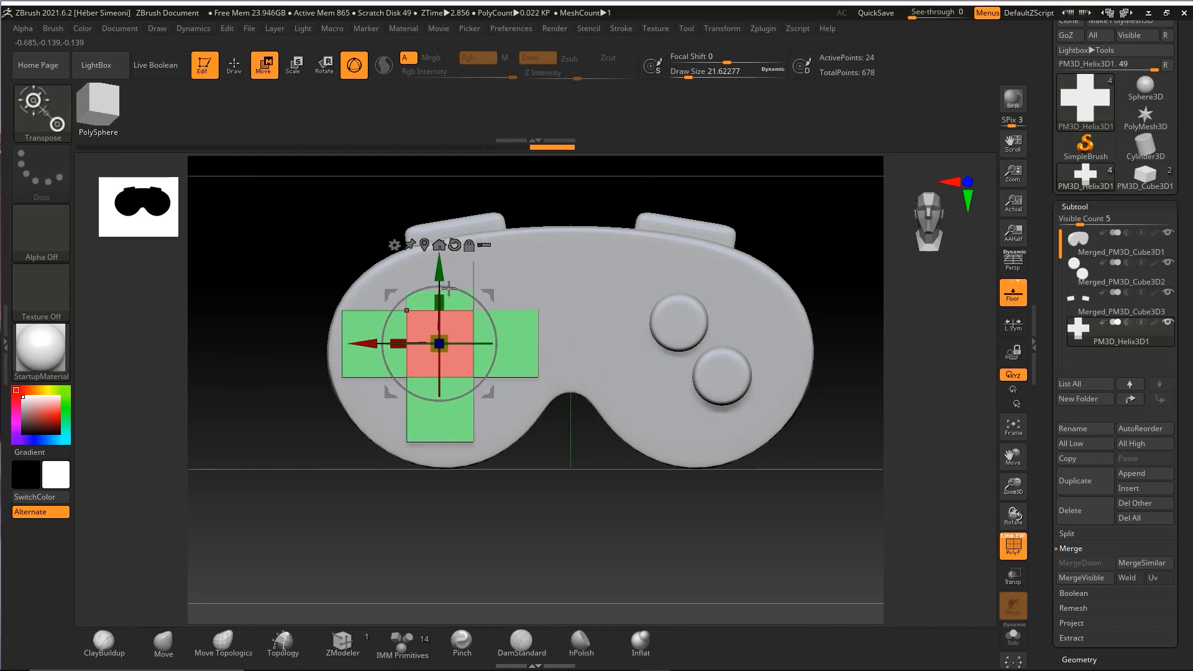
Shift the cross slightly in depth and scale it down uniformly to about half size
{"action": "left_click_drag", "start_coordinate": [299, 228], "coordinate": [455, 249], "text": "shift"}
{"action": "left_click_drag", "start_coordinate": [523, 342], "coordinate": [539, 342]}
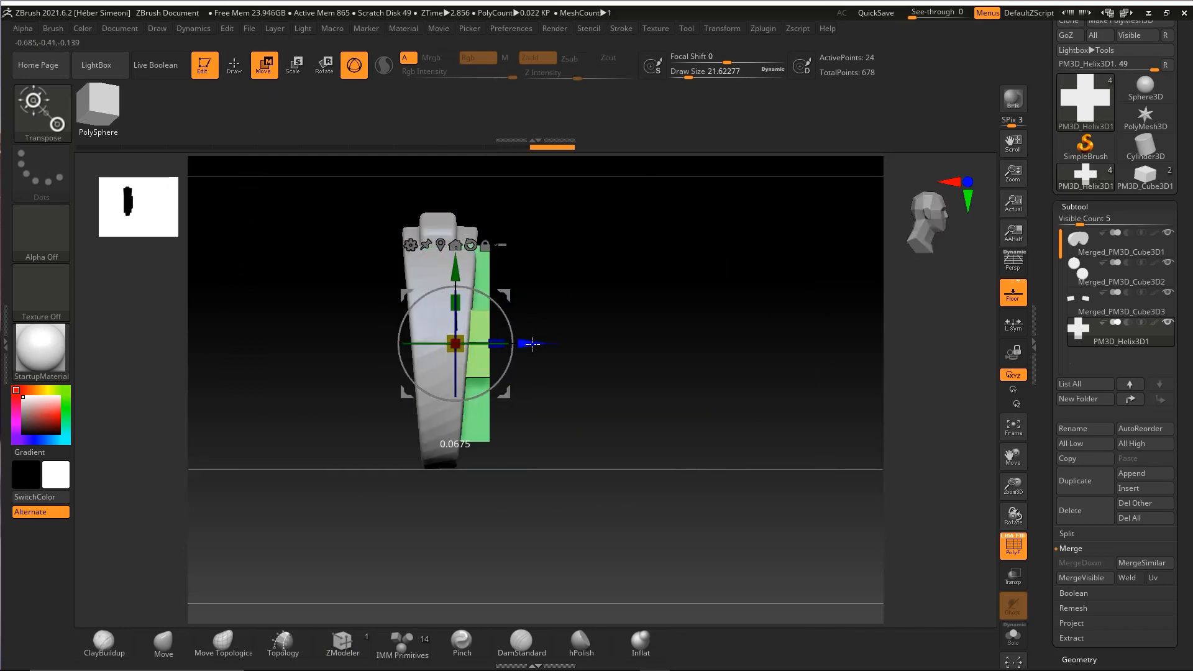
{"action": "left_click_drag", "start_coordinate": [746, 280], "coordinate": [584, 291], "text": "shift"}
{"action": "left_click_drag", "start_coordinate": [465, 338], "coordinate": [424, 356]}
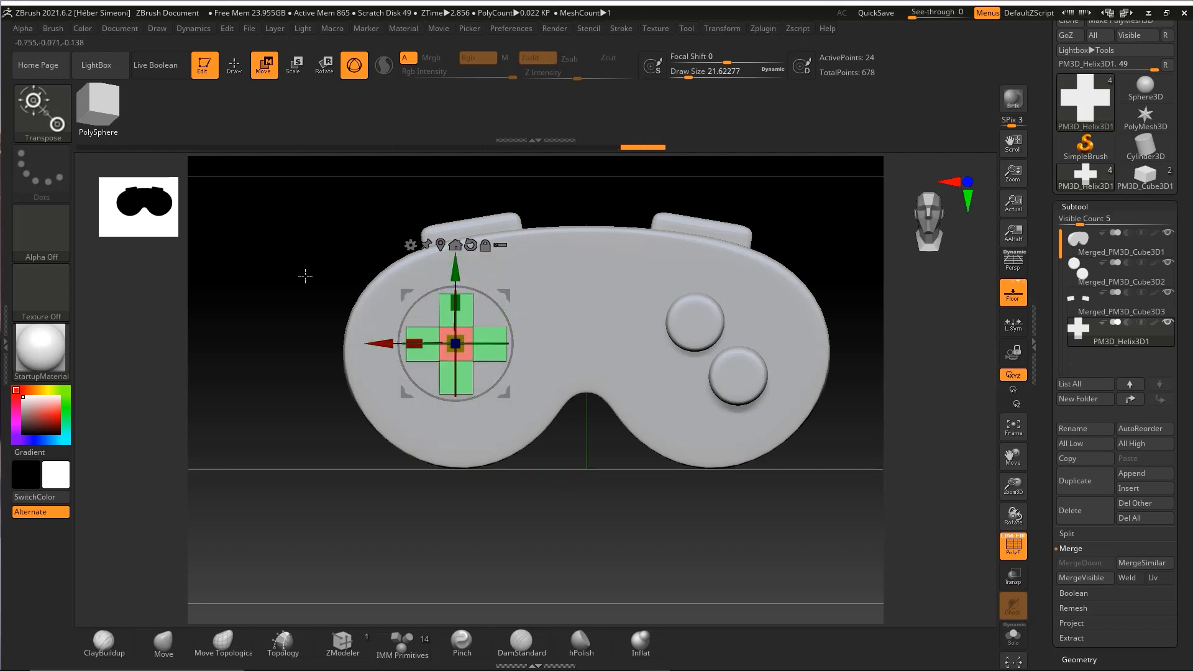
Seat the cross in the body's front face, return to Draw mode and turn off PolyFrame
{"action": "left_click_drag", "start_coordinate": [304, 274], "coordinate": [567, 344], "text": "shift"}
{"action": "mouse_move", "coordinate": [615, 302]}
{"action": "left_mouse_down"}
{"action": "mouse_move", "coordinate": [626, 364]}
{"action": "mouse_move", "coordinate": [602, 277]}
{"action": "mouse_move", "coordinate": [611, 345]}
{"action": "mouse_move", "coordinate": [677, 280]}
{"action": "mouse_move", "coordinate": [538, 232]}
{"action": "mouse_move", "coordinate": [620, 272]}
{"action": "mouse_move", "coordinate": [654, 310]}
{"action": "mouse_move", "coordinate": [583, 251]}
{"action": "mouse_move", "coordinate": [634, 264]}
{"action": "mouse_move", "coordinate": [583, 234]}
{"action": "mouse_move", "coordinate": [580, 269]}
{"action": "mouse_move", "coordinate": [627, 267]}
{"action": "mouse_move", "coordinate": [620, 255]}
{"action": "left_mouse_up"}
{"action": "key", "text": "q"}
{"action": "key", "text": "shift+f"}
{"action": "key", "text": "ctrl+shift"}
{"action": "mouse_move", "coordinate": [603, 189]}
{"action": "left_mouse_down"}
{"action": "mouse_move", "coordinate": [398, 374]}
{"action": "mouse_move", "coordinate": [460, 343]}
{"action": "mouse_move", "coordinate": [446, 346]}
{"action": "left_mouse_up"}
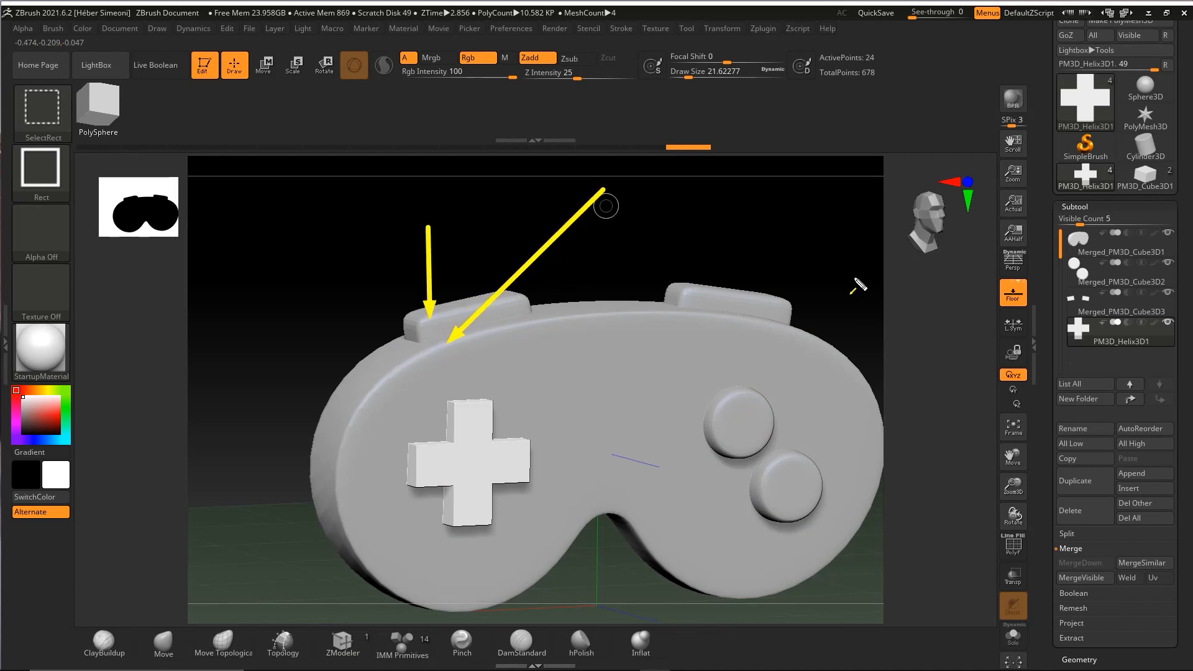
{"action": "left_click_drag", "start_coordinate": [853, 283], "coordinate": [739, 400]}
{"action": "key", "text": "ctrl+z"}
{"action": "key", "text": "ctrl+z"}
{"action": "key", "text": "ctrl+z"}
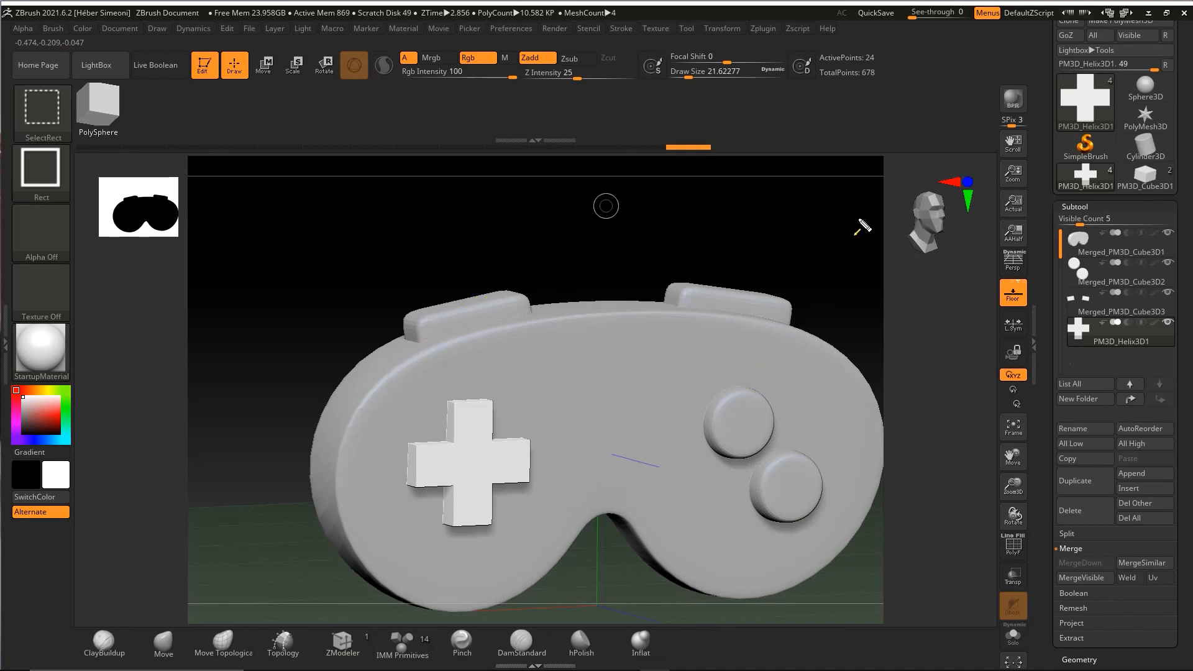
{"action": "mouse_move", "coordinate": [823, 159]}
{"action": "left_mouse_down"}
{"action": "mouse_move", "coordinate": [918, 298]}
{"action": "mouse_move", "coordinate": [1065, 651]}
{"action": "left_mouse_up"}
{"action": "key", "text": "ctrl+z"}
Enable Dynamic Subdiv on the cross and set FlatSubdiv to 2 for softly rounded edges
{"action": "left_click", "coordinate": [1080, 659]}
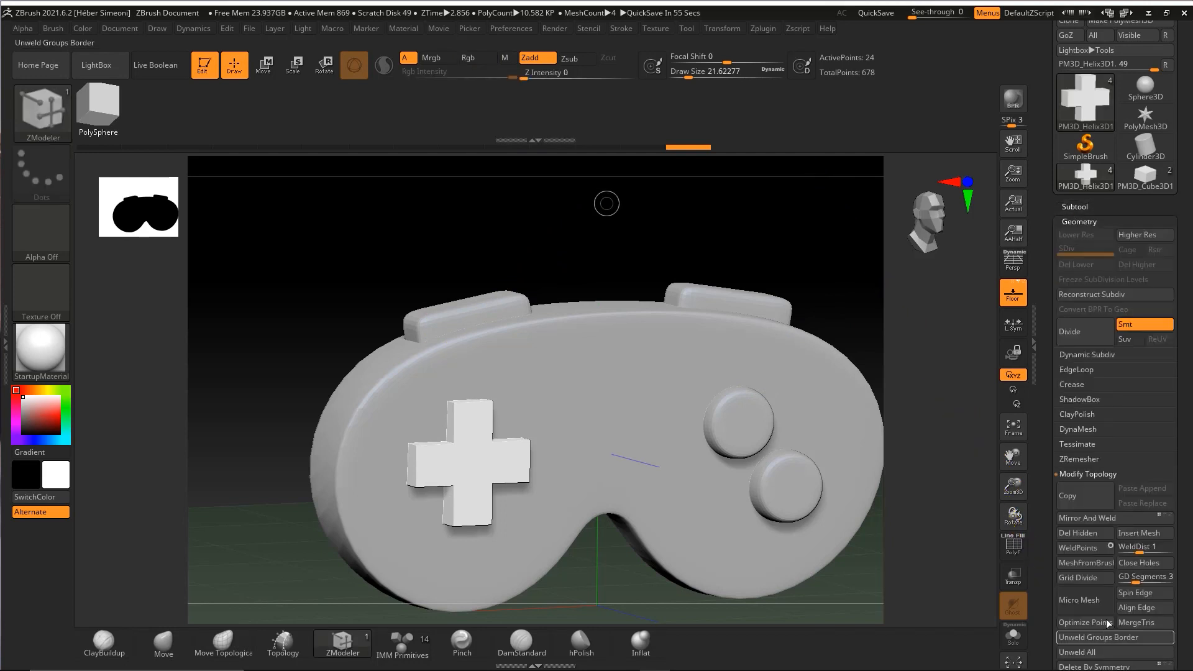
{"action": "left_click", "coordinate": [1082, 355]}
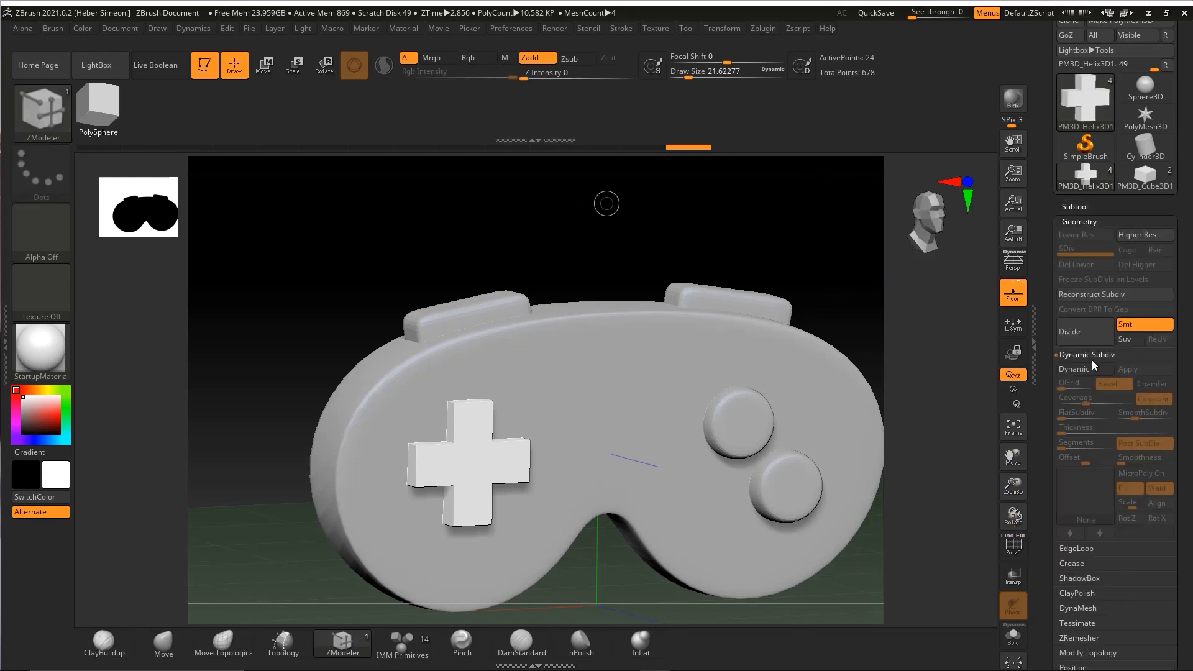
{"action": "left_click", "coordinate": [1089, 365]}
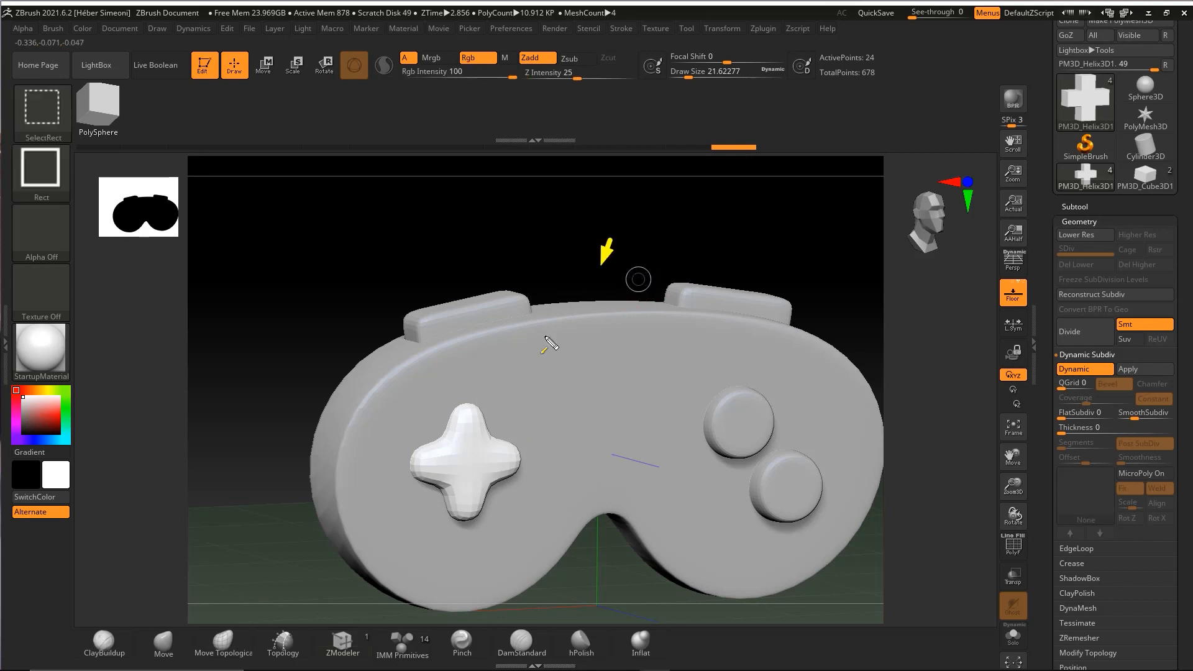
{"action": "mouse_move", "coordinate": [611, 240]}
{"action": "left_mouse_down"}
{"action": "mouse_move", "coordinate": [502, 402]}
{"action": "mouse_move", "coordinate": [1012, 329]}
{"action": "mouse_move", "coordinate": [1093, 418]}
{"action": "mouse_move", "coordinate": [1074, 418]}
{"action": "left_mouse_up"}
{"action": "key", "text": "Escape"}
{"action": "left_click", "coordinate": [1061, 418]}
{"action": "left_click_drag", "start_coordinate": [639, 245], "coordinate": [665, 264]}
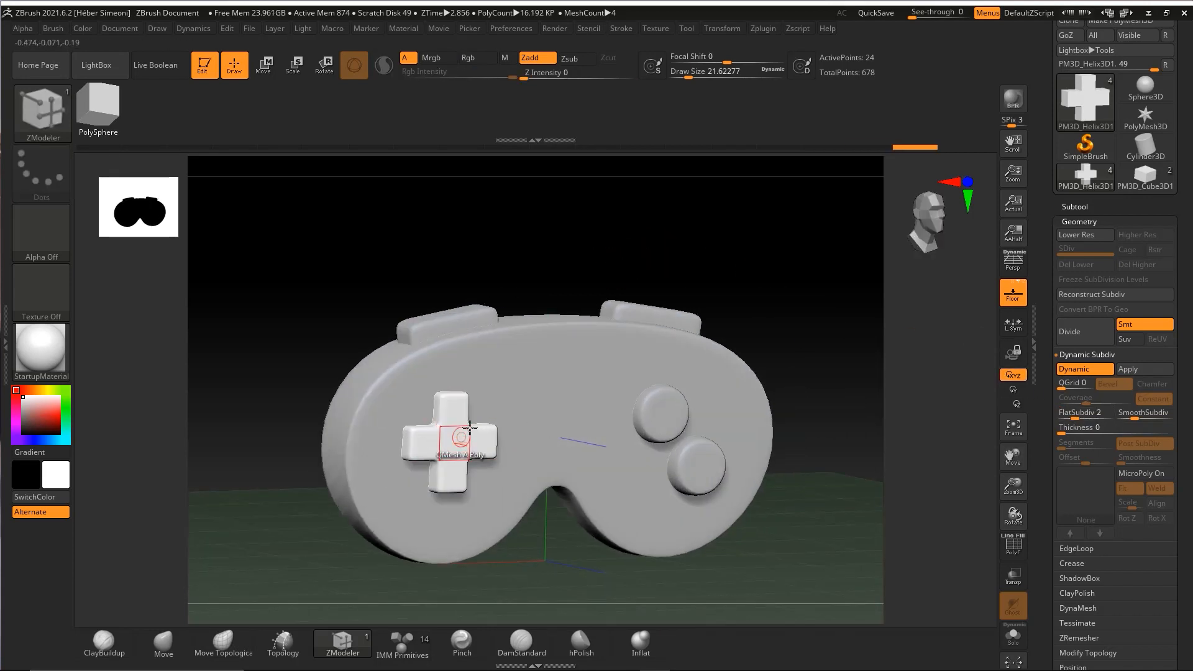
{"action": "left_click_drag", "start_coordinate": [783, 267], "coordinate": [772, 252], "text": "shift"}
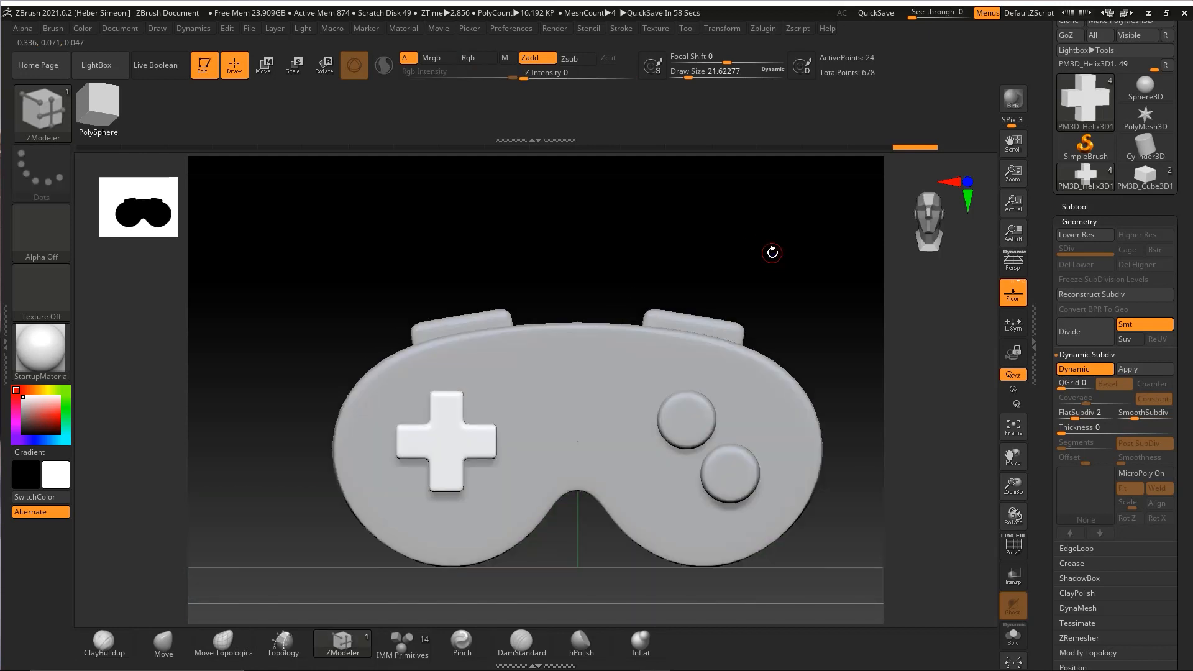
{"action": "mouse_move", "coordinate": [771, 253]}
{"action": "left_mouse_down"}
{"action": "mouse_move", "coordinate": [785, 274]}
{"action": "mouse_move", "coordinate": [764, 271]}
{"action": "mouse_move", "coordinate": [777, 269]}
{"action": "left_mouse_up"}
{"action": "key", "text": "ctrl+shift"}
{"action": "mouse_move", "coordinate": [825, 231]}
{"action": "left_mouse_down"}
{"action": "mouse_move", "coordinate": [554, 428]}
{"action": "mouse_move", "coordinate": [550, 403]}
{"action": "left_mouse_up"}
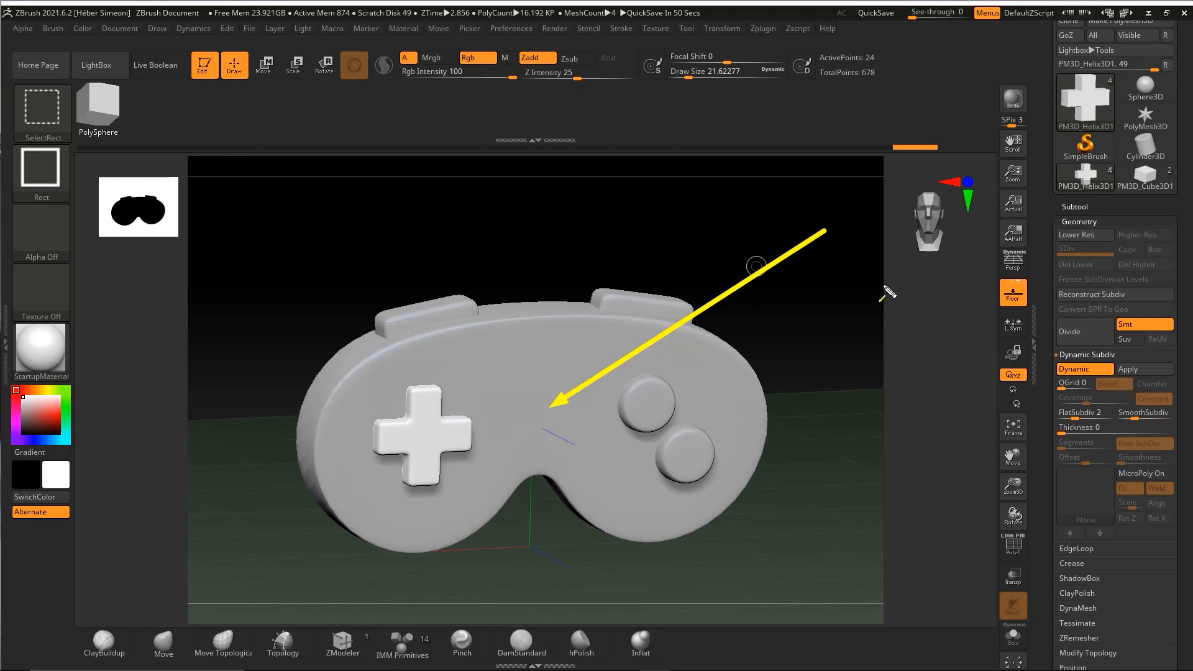
{"action": "mouse_move", "coordinate": [806, 416]}
{"action": "left_mouse_down"}
{"action": "mouse_move", "coordinate": [1028, 227]}
{"action": "mouse_move", "coordinate": [1063, 216]}
{"action": "left_mouse_up"}
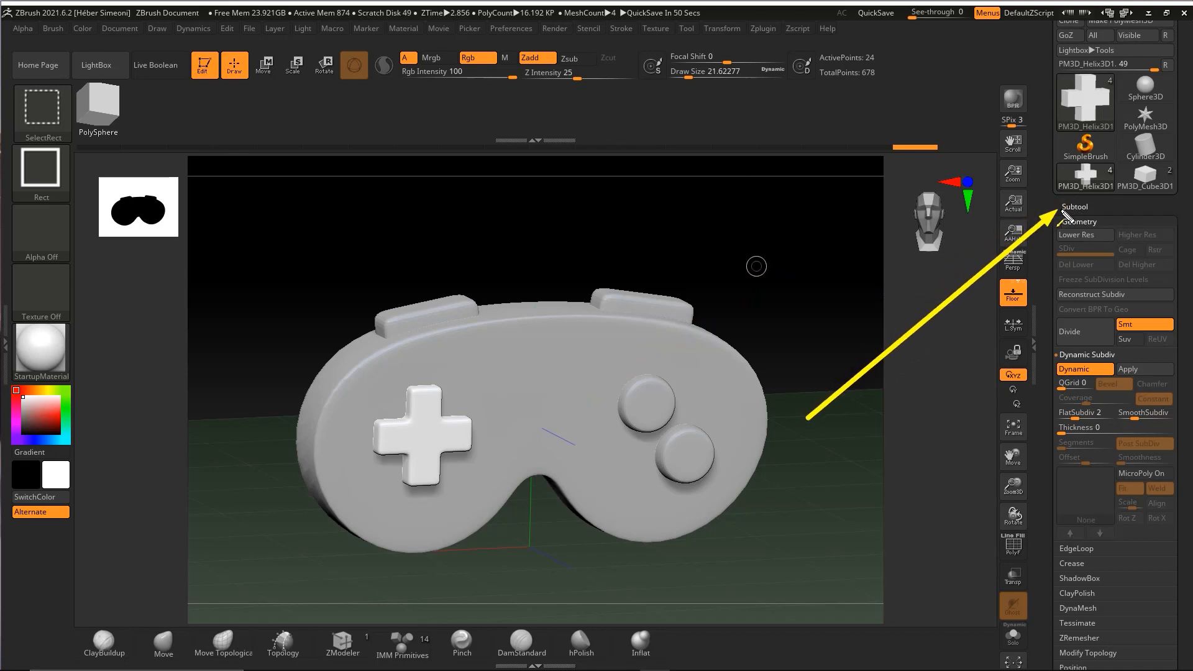
Make the main body Merged_PM3D_Cube3D1 the active subtool and choose the IMM Primitives brush
{"action": "left_click", "coordinate": [1081, 206]}
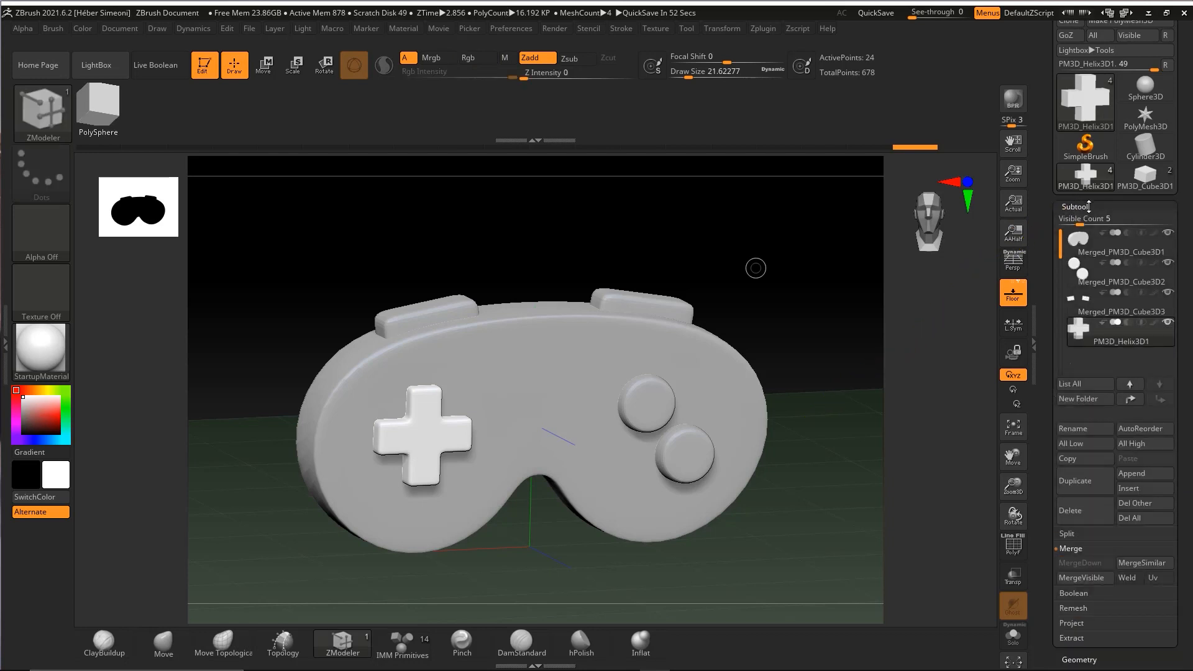
{"action": "left_click", "coordinate": [1088, 251]}
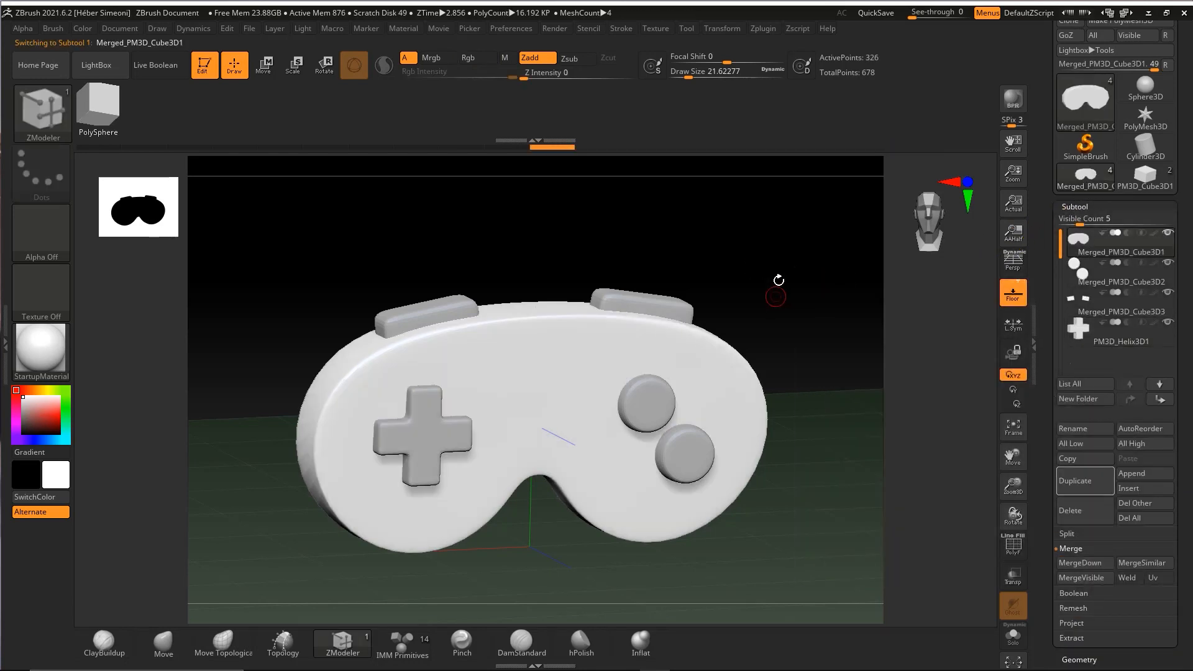
{"action": "left_click", "coordinate": [52, 118]}
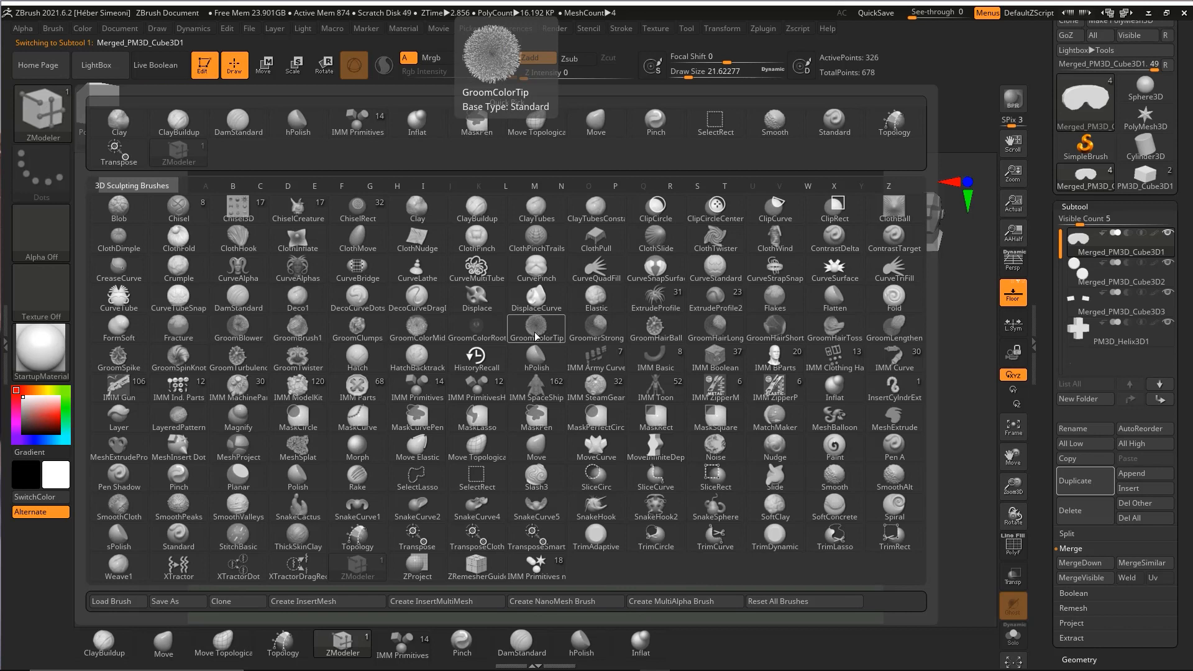
{"action": "key", "text": "i"}
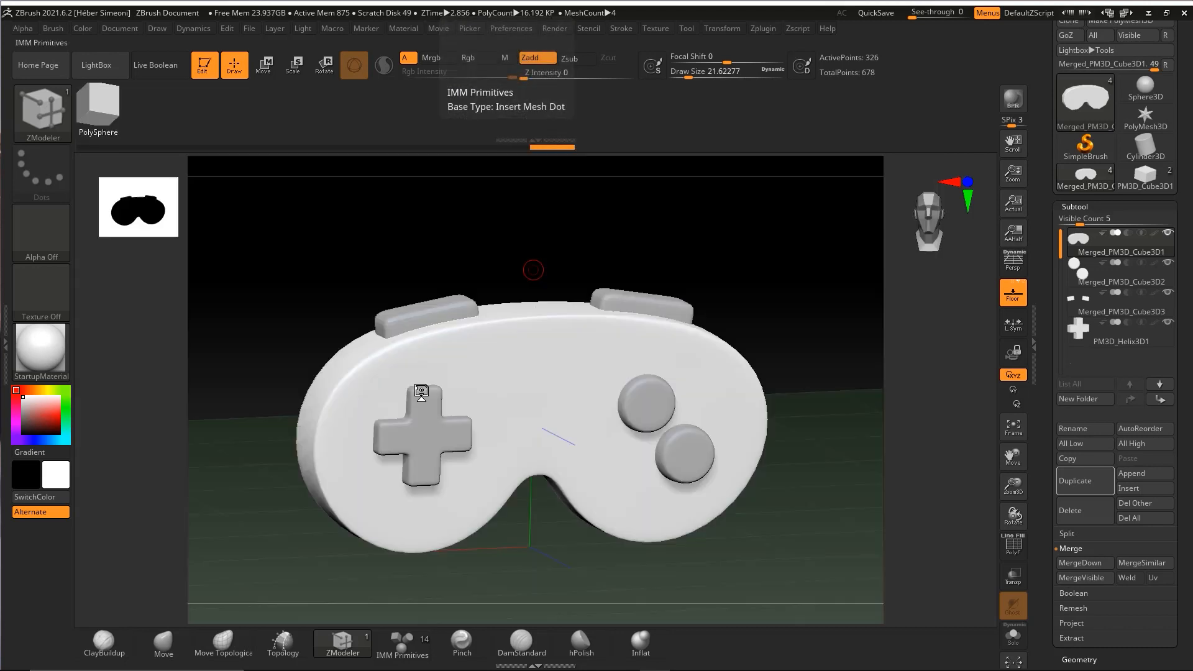
{"action": "left_click", "coordinate": [417, 388]}
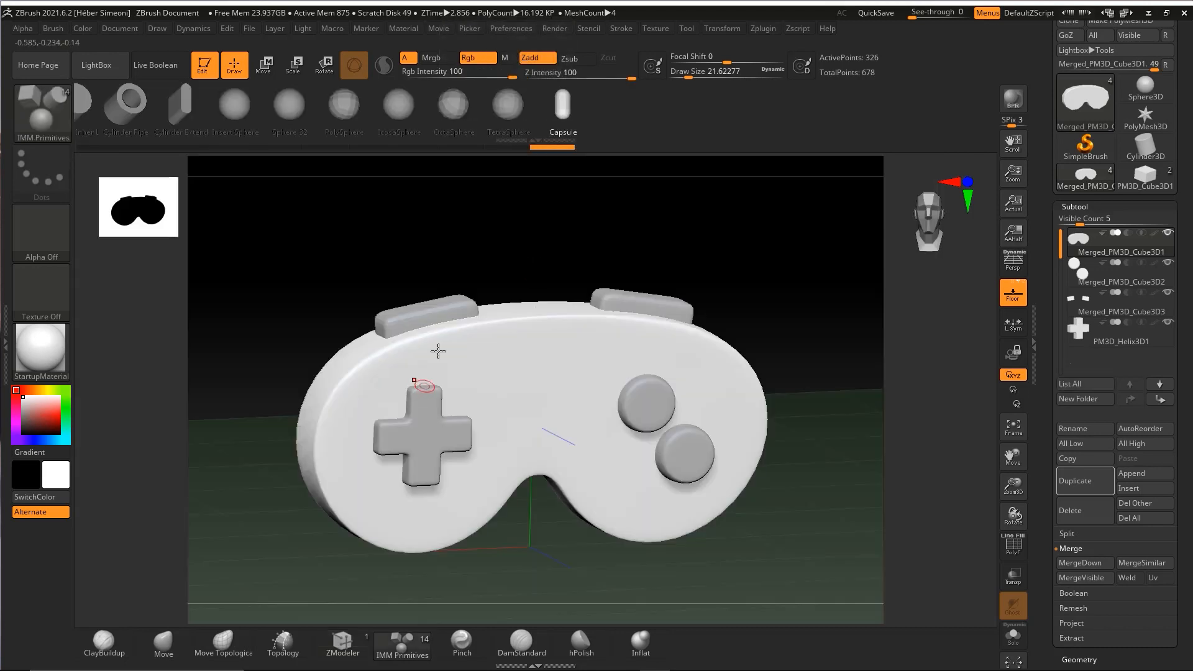
{"action": "key", "text": "ctrl+shift"}
{"action": "mouse_move", "coordinate": [240, 401]}
{"action": "left_mouse_down"}
{"action": "mouse_move", "coordinate": [293, 105]}
{"action": "mouse_move", "coordinate": [143, 126]}
{"action": "mouse_move", "coordinate": [459, 124]}
{"action": "mouse_move", "coordinate": [451, 93]}
{"action": "mouse_move", "coordinate": [564, 114]}
{"action": "left_mouse_up"}
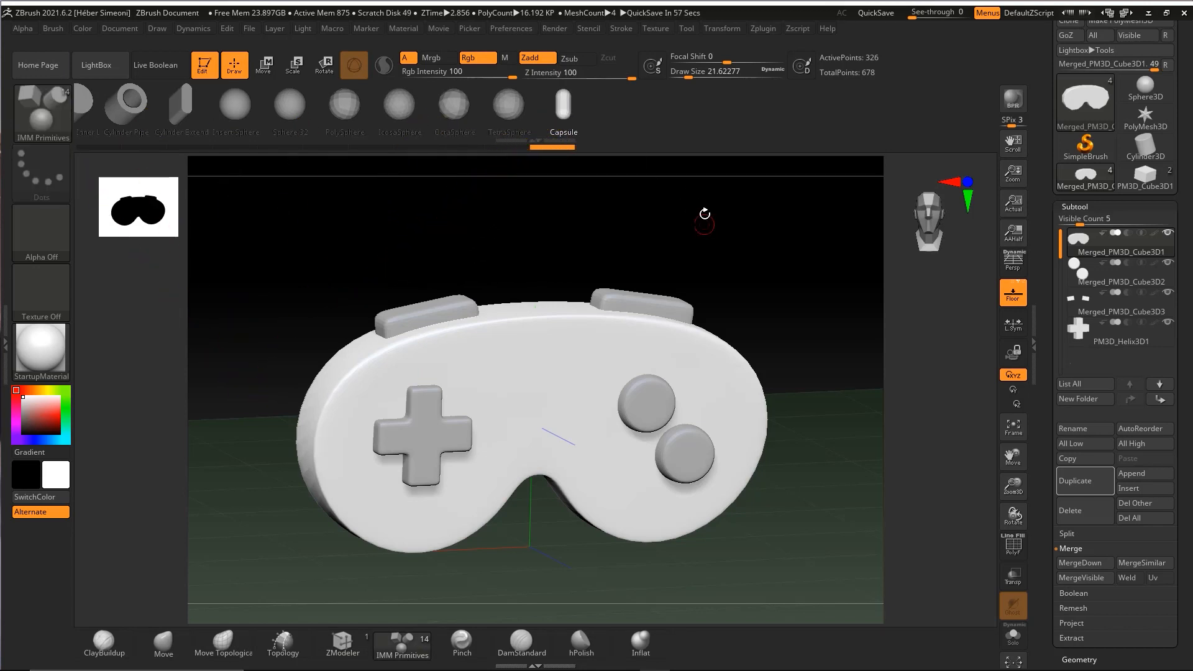
Insert a small horizontal capsule at the centre of the body's front face, between the cross and the round buttons
{"action": "left_click_drag", "start_coordinate": [702, 213], "coordinate": [749, 237], "text": "shift"}
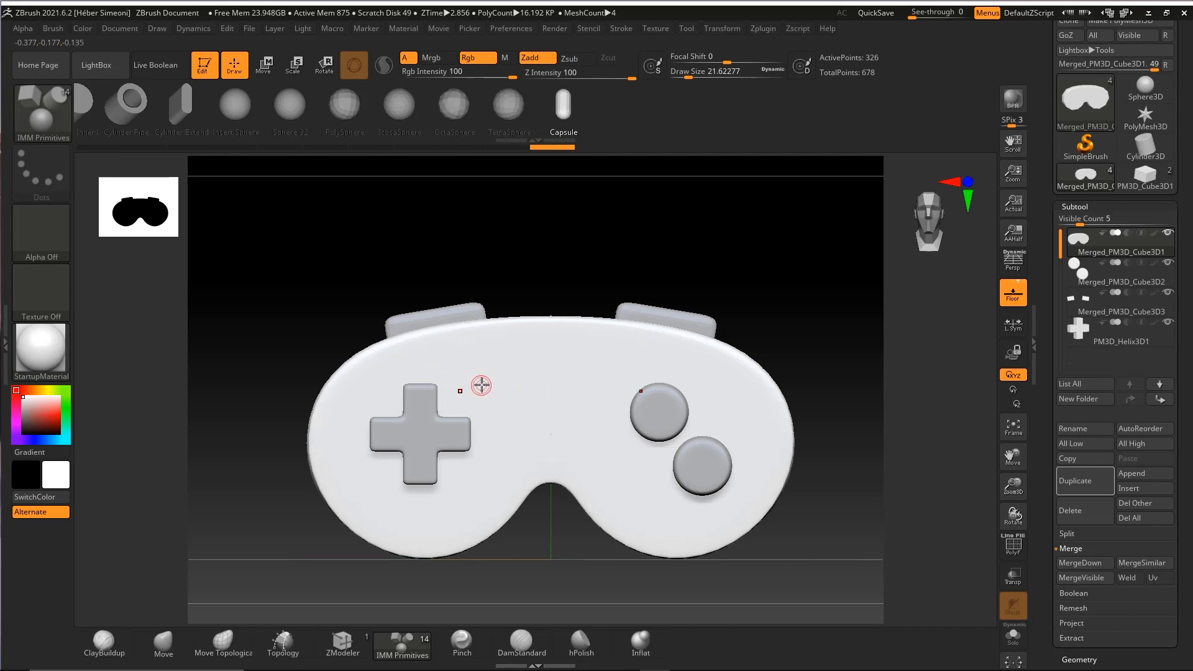
{"action": "key", "text": "ctrl+shift"}
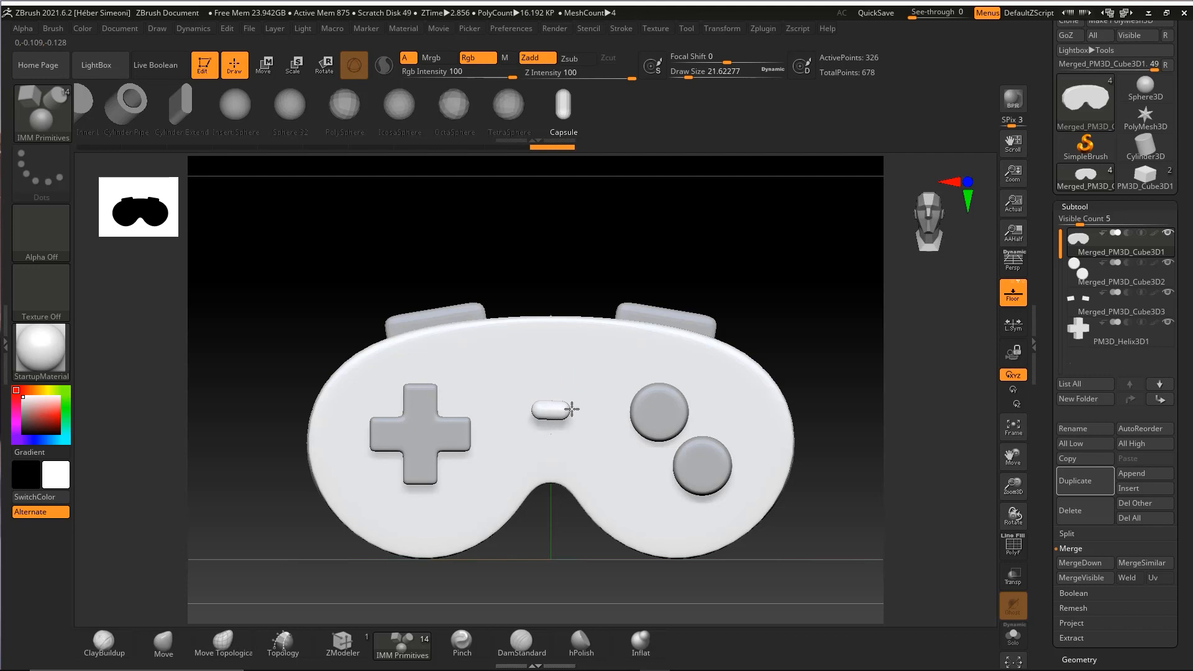
{"action": "left_click_drag", "start_coordinate": [571, 409], "coordinate": [571, 409]}
{"action": "key", "text": "ctrl+z"}
{"action": "mouse_move", "coordinate": [579, 403]}
{"action": "left_mouse_down"}
{"action": "mouse_move", "coordinate": [567, 405]}
{"action": "mouse_move", "coordinate": [589, 396]}
{"action": "left_mouse_up"}
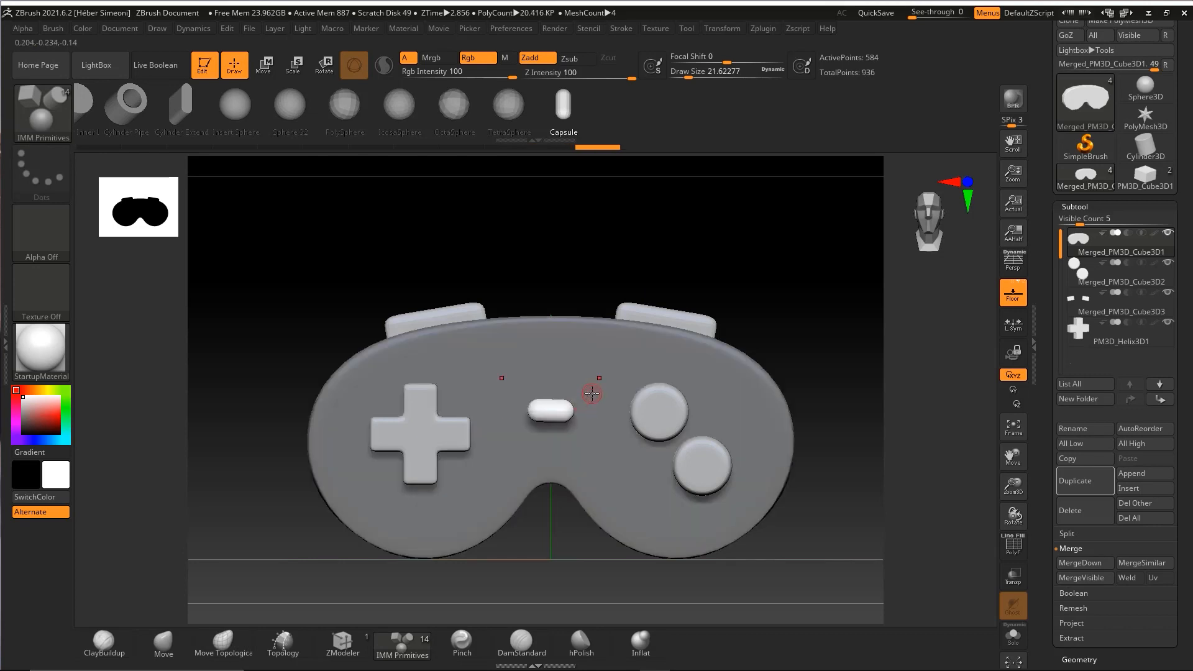
{"action": "key", "text": "ctrl+z"}
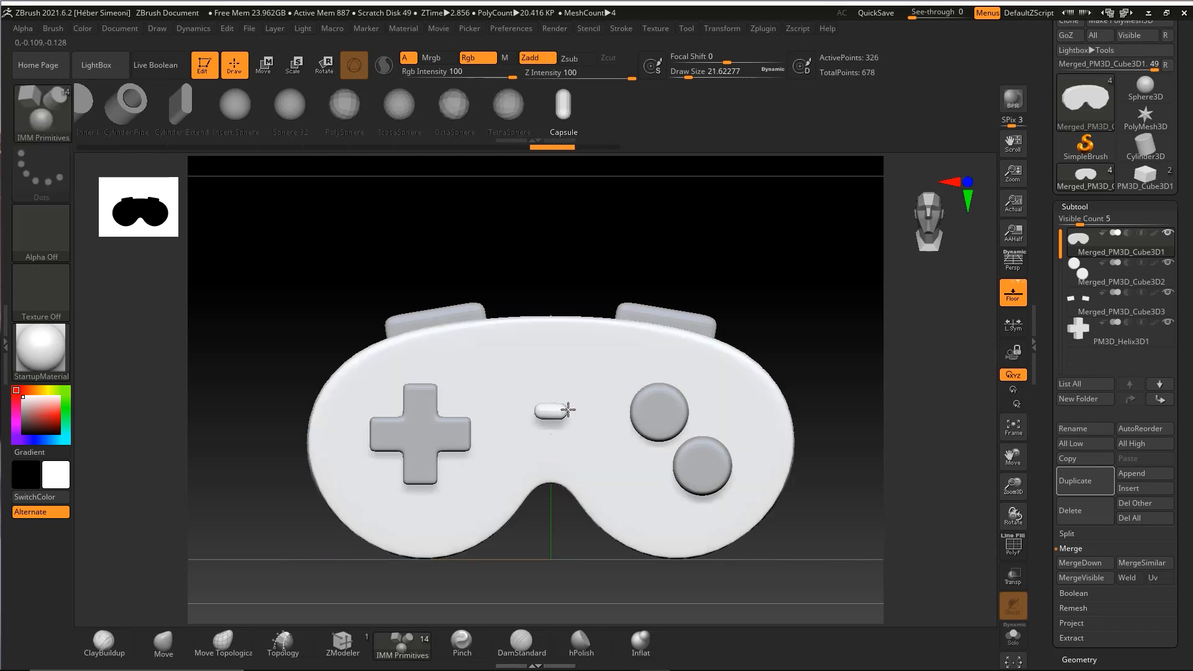
{"action": "left_click_drag", "start_coordinate": [567, 409], "coordinate": [568, 410]}
Sink the capsule partly into the body's front face along its depth axis and scale it down uniformly
{"action": "left_click_drag", "start_coordinate": [599, 253], "coordinate": [703, 367]}
{"action": "key", "text": "w"}
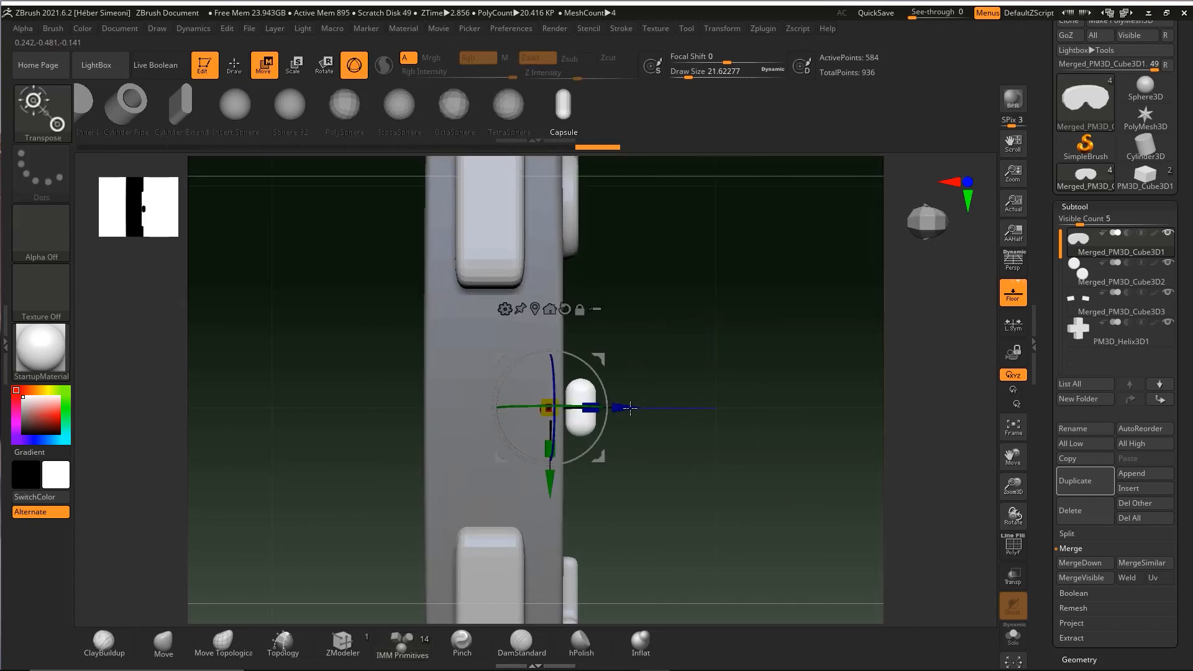
{"action": "left_click_drag", "start_coordinate": [622, 408], "coordinate": [708, 294]}
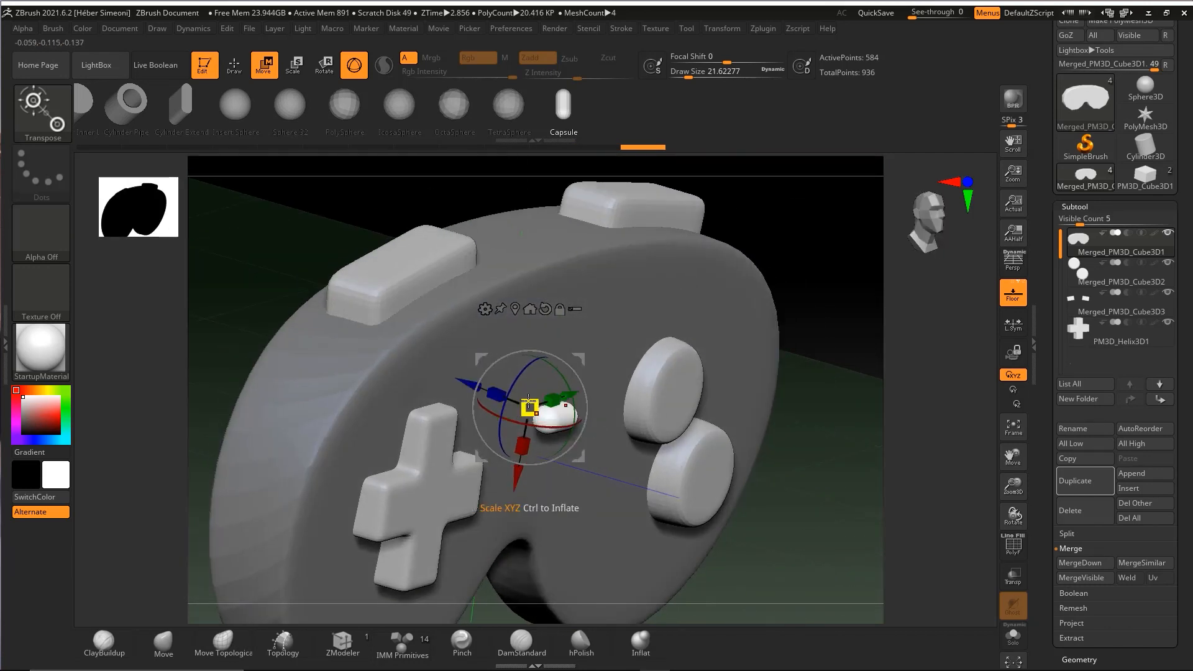
{"action": "left_click_drag", "start_coordinate": [537, 400], "coordinate": [530, 407]}
{"action": "left_click_drag", "start_coordinate": [829, 298], "coordinate": [823, 321], "text": "shift"}
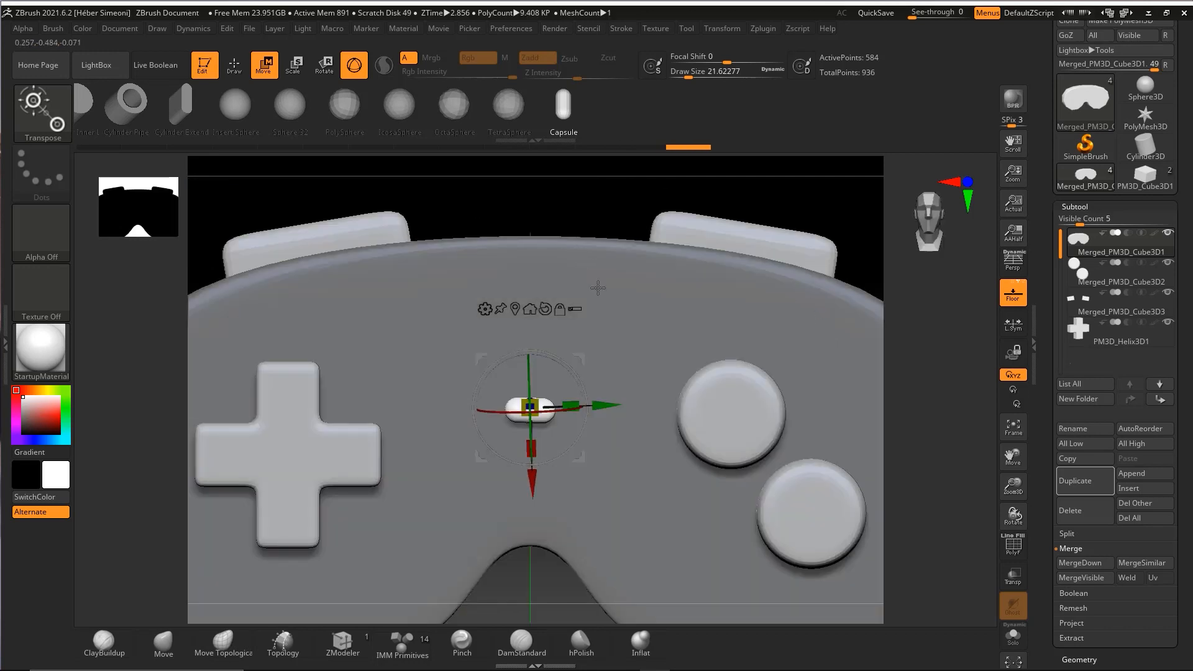
Return to Draw mode and clear the mask from the controller body
{"action": "key", "text": "q"}
{"action": "mouse_move", "coordinate": [607, 279]}
{"action": "left_mouse_down"}
{"action": "mouse_move", "coordinate": [625, 325]}
{"action": "mouse_move", "coordinate": [679, 335]}
{"action": "mouse_move", "coordinate": [705, 366]}
{"action": "mouse_move", "coordinate": [655, 312]}
{"action": "left_mouse_up"}
{"action": "key", "text": "w"}
{"action": "mouse_move", "coordinate": [577, 302]}
{"action": "left_mouse_down"}
{"action": "mouse_move", "coordinate": [764, 277]}
{"action": "mouse_move", "coordinate": [720, 256]}
{"action": "mouse_move", "coordinate": [801, 290]}
{"action": "left_mouse_up"}
{"action": "key", "text": "q"}
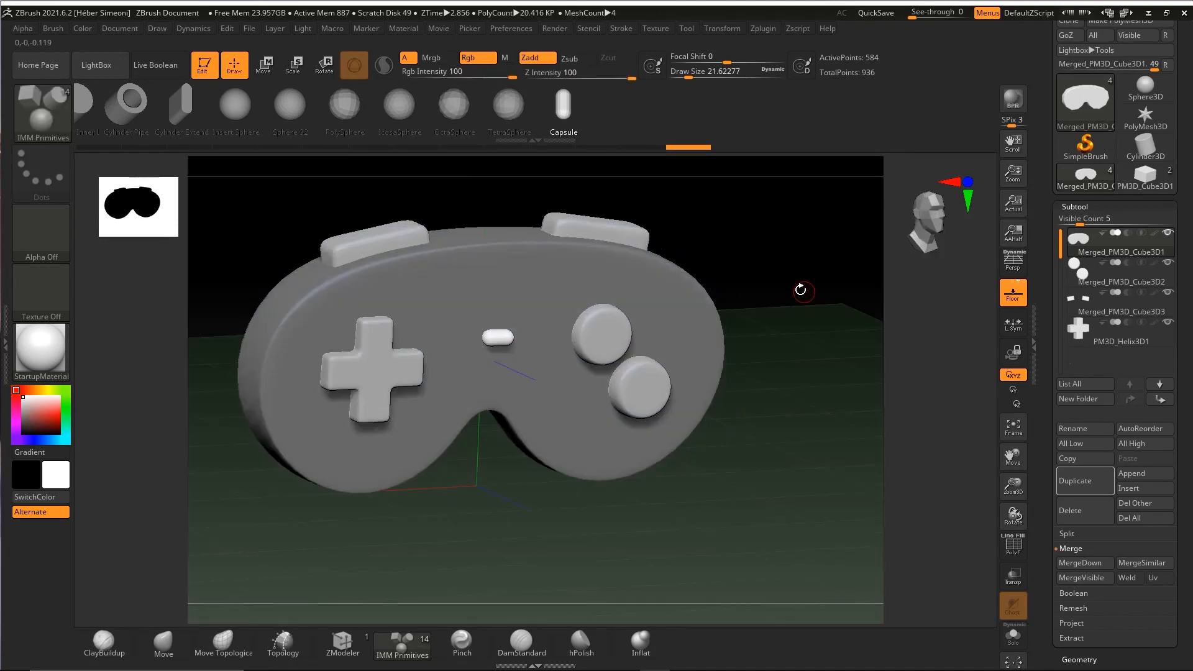
{"action": "key", "text": "ctrl"}
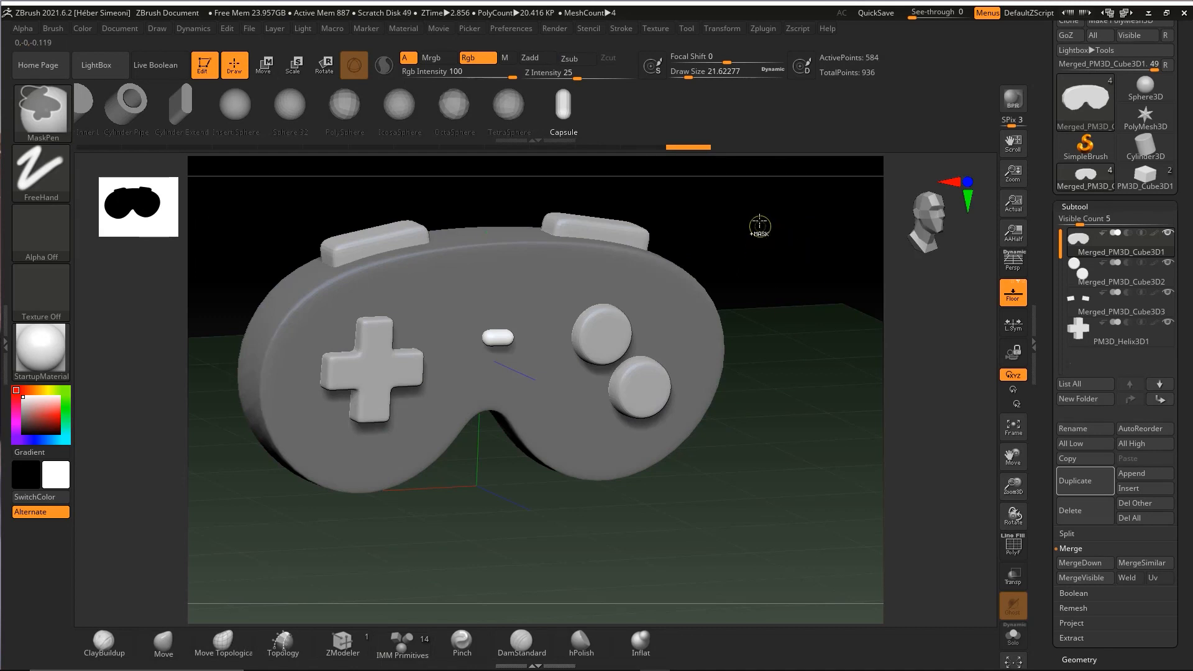
{"action": "left_click", "coordinate": [806, 289], "text": "ctrl"}
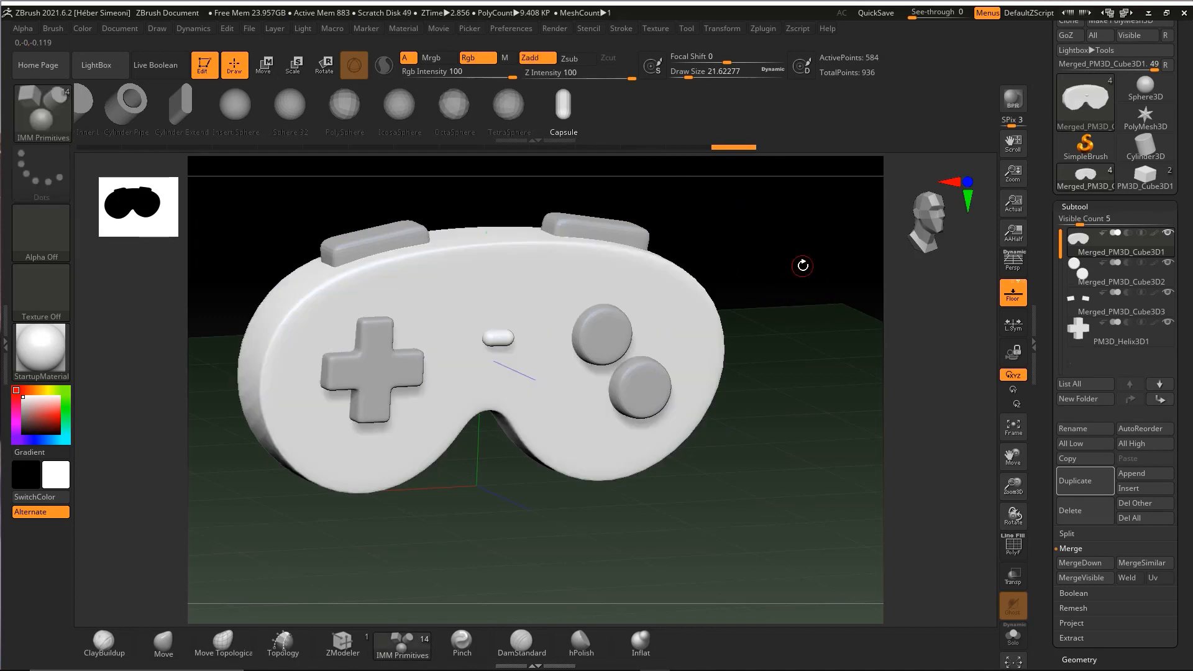
{"action": "key", "text": "ctrl+shift"}
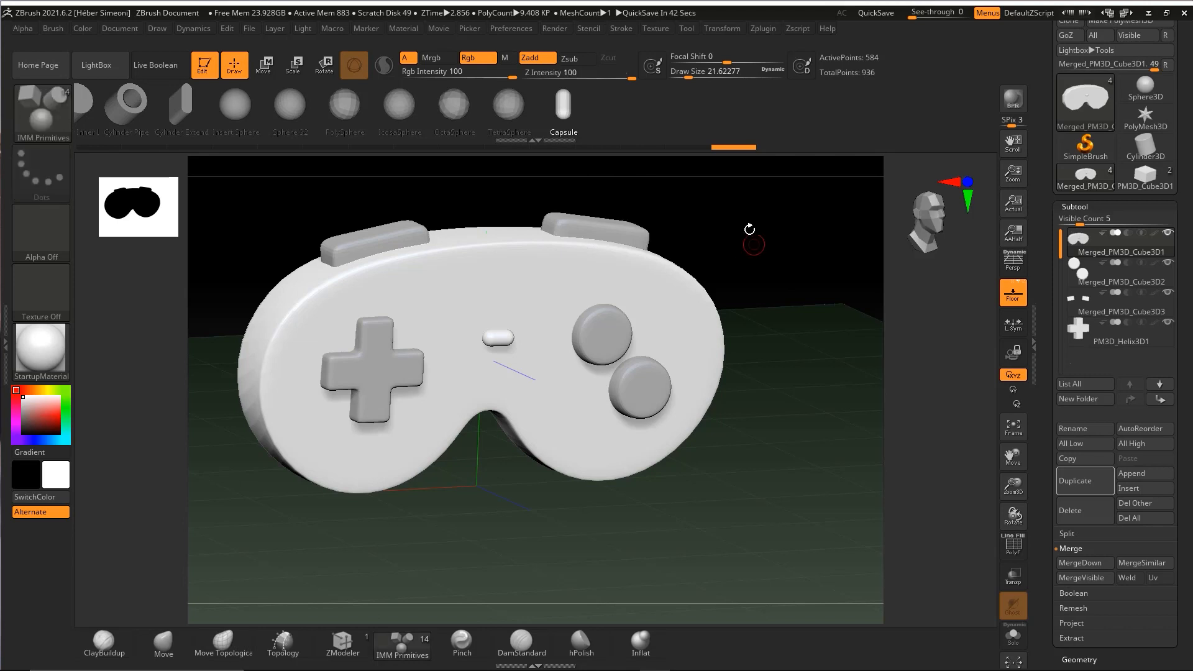
{"action": "left_click_drag", "start_coordinate": [742, 208], "coordinate": [817, 311], "text": "ctrl"}
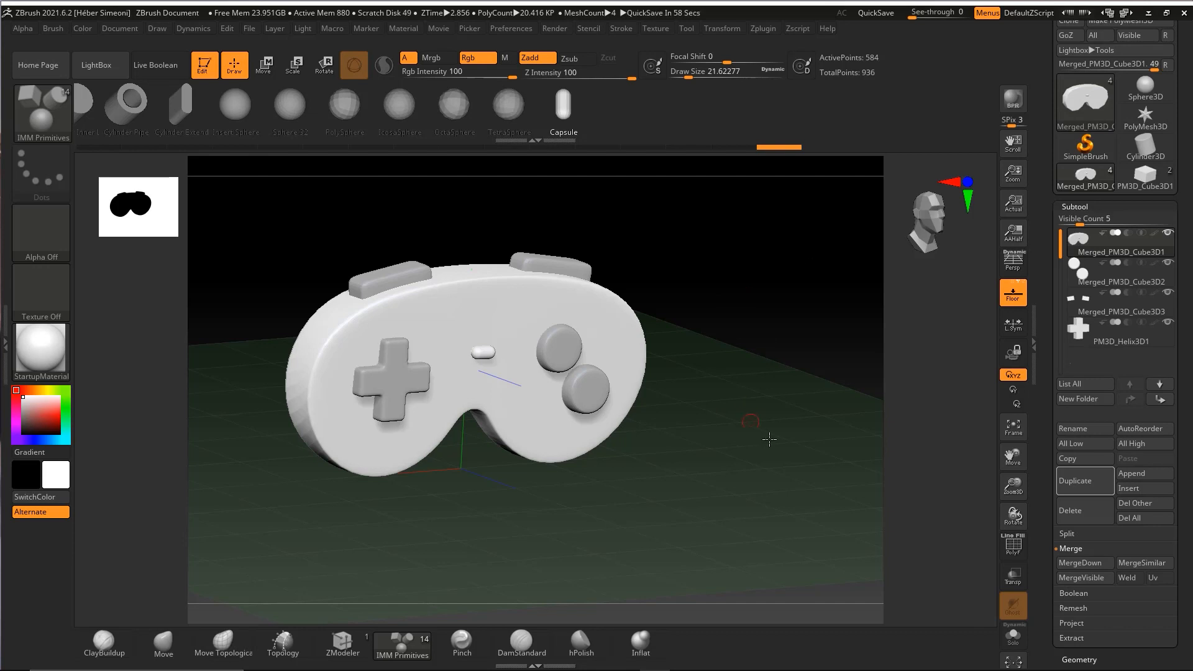
{"action": "left_click_drag", "start_coordinate": [769, 439], "coordinate": [784, 439]}
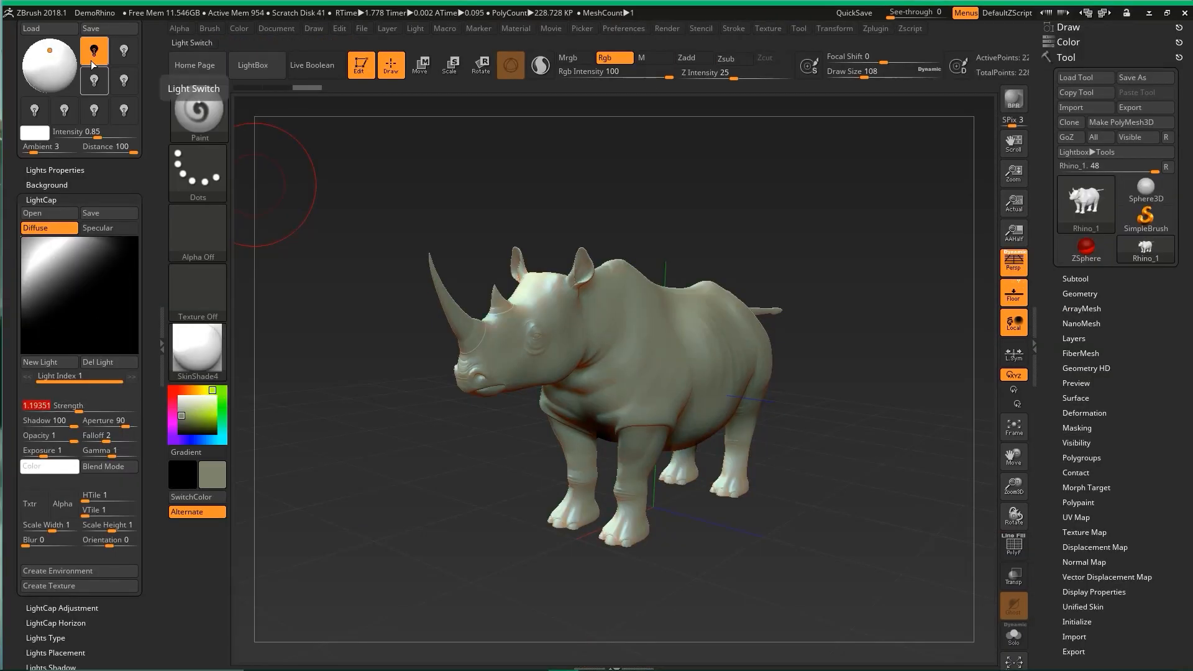
{"action": "left_click", "coordinate": [92, 62]}
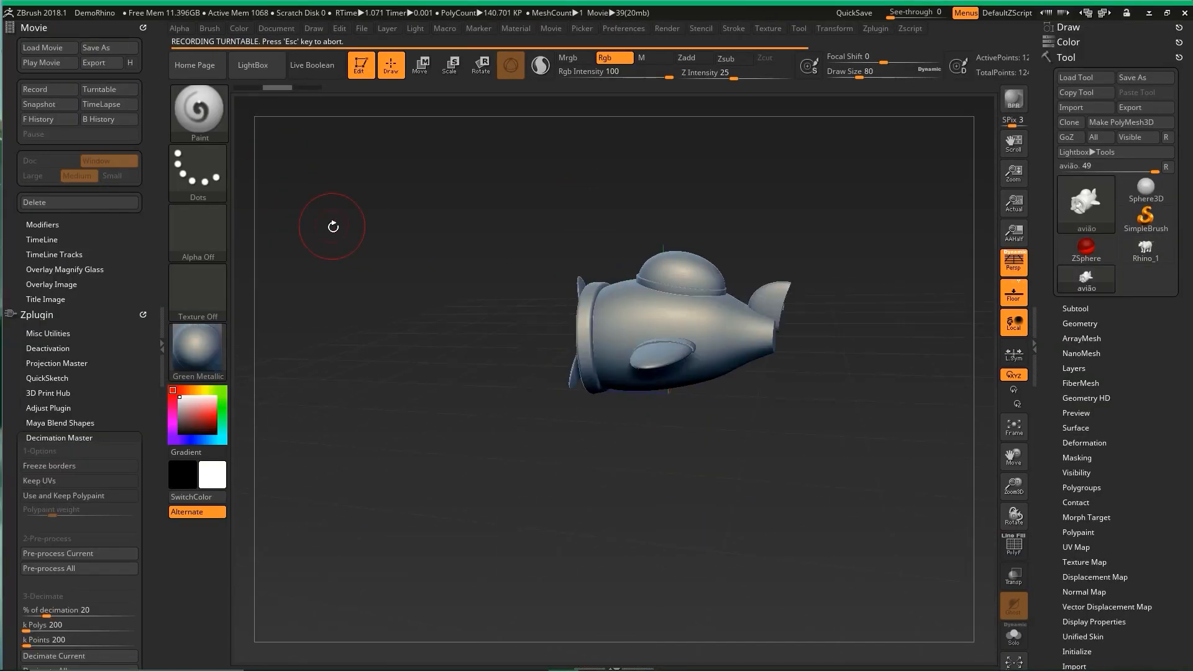